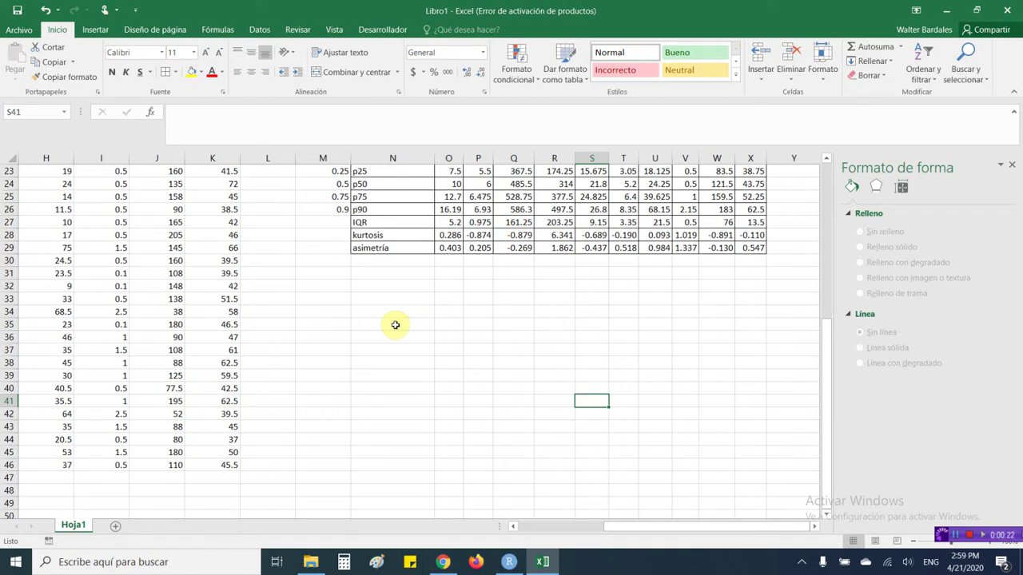
left_click(386, 337)
scroll(306, 280, "up", 2)
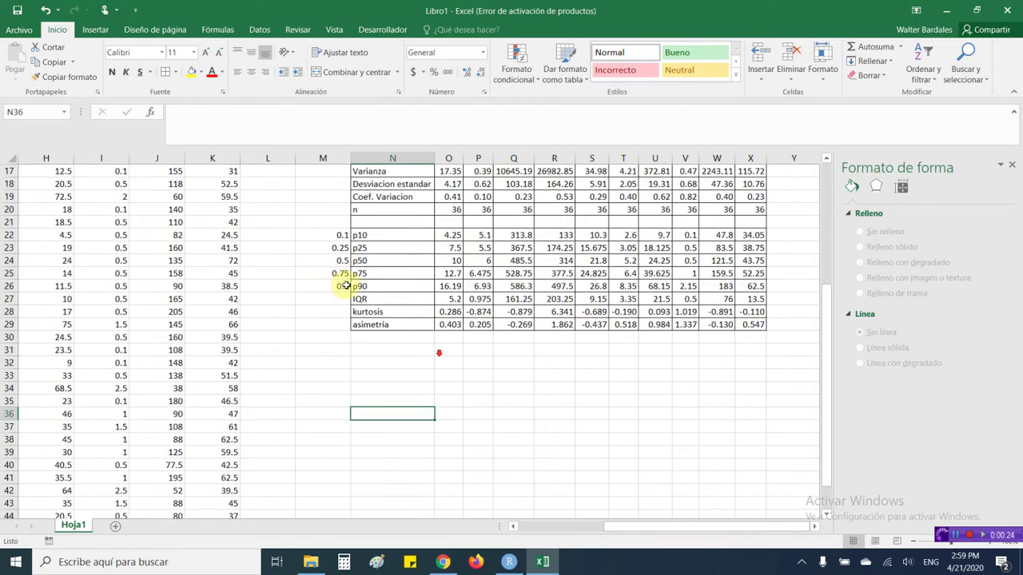
scroll(343, 286, "down", 1)
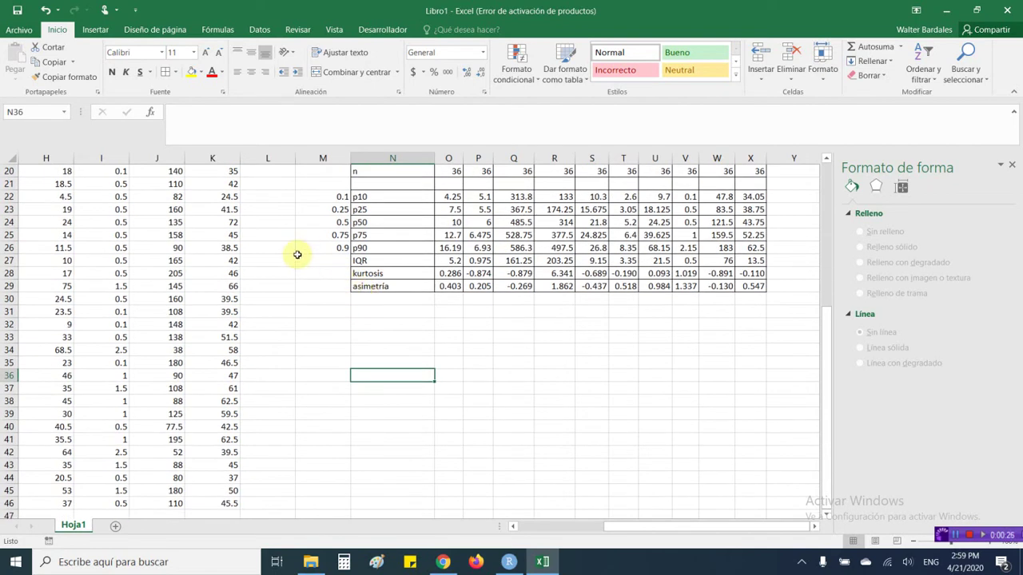
key("Up")
key("Up")
key("Right")
key("Up")
key("Left")
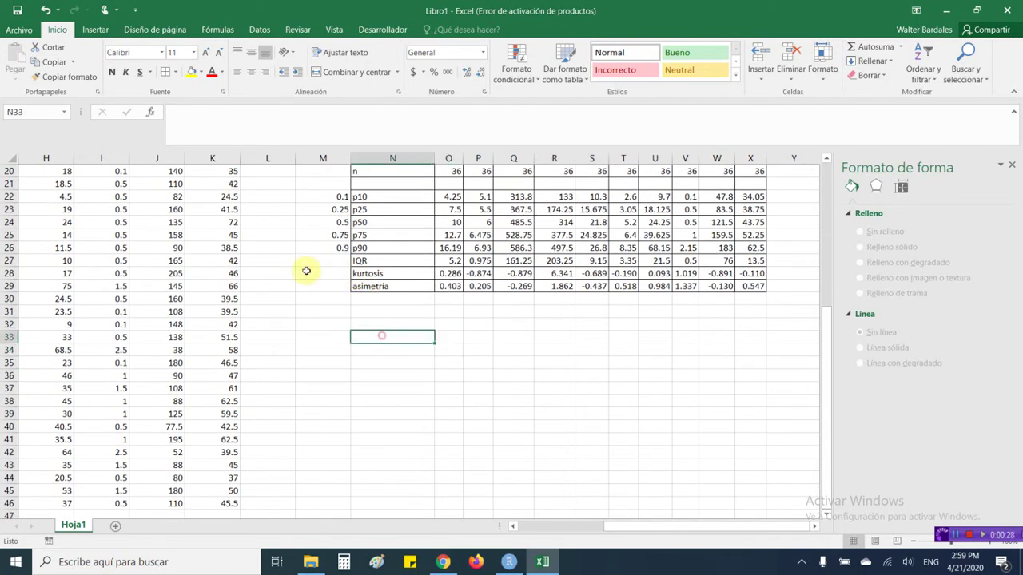
scroll(412, 345, "up", 2)
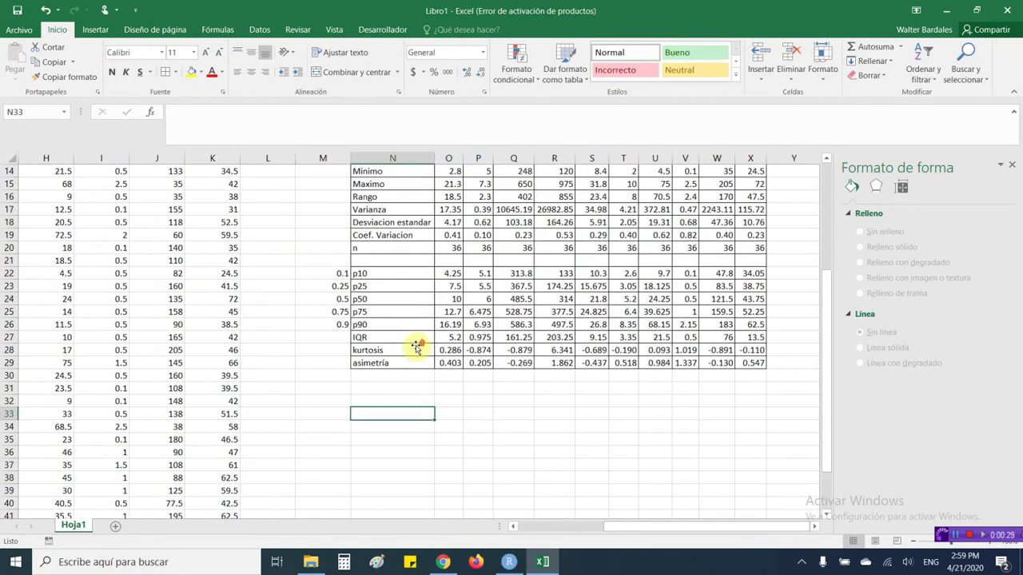
left_click(94, 30)
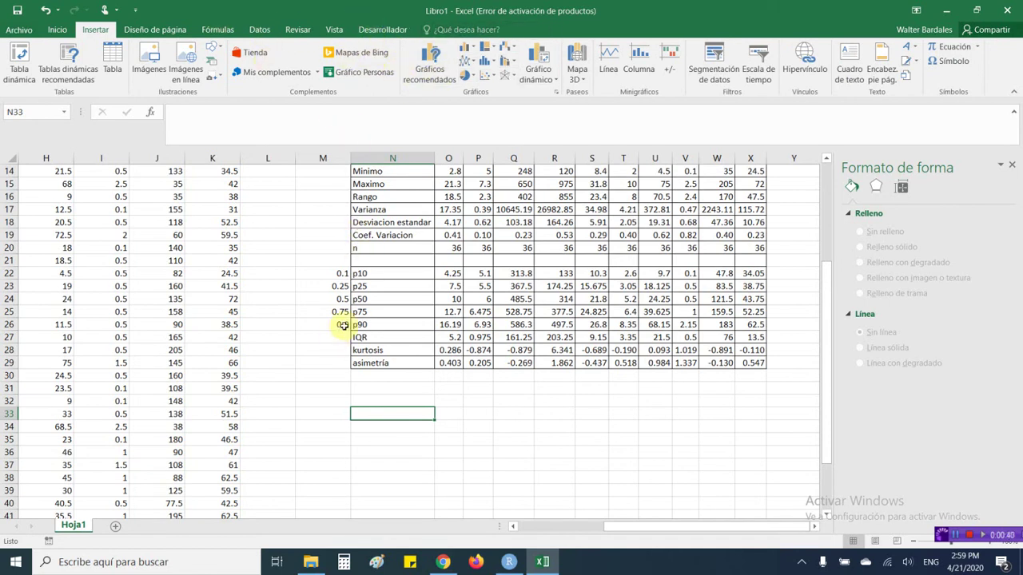
left_click(427, 396)
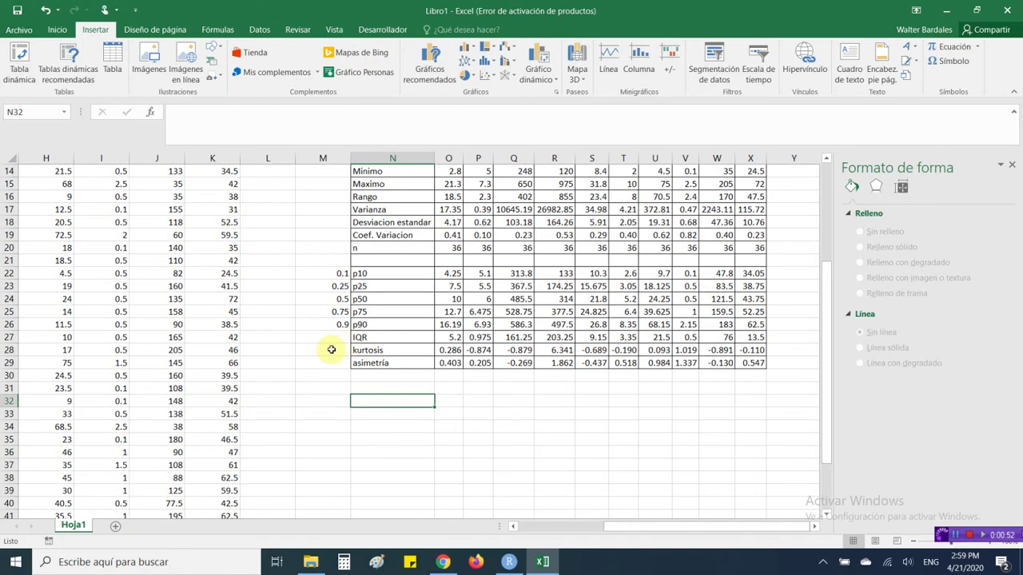
key("Down")
key("Down")
key("Down")
scroll(392, 326, "down", 2)
scroll(385, 332, "up", 1)
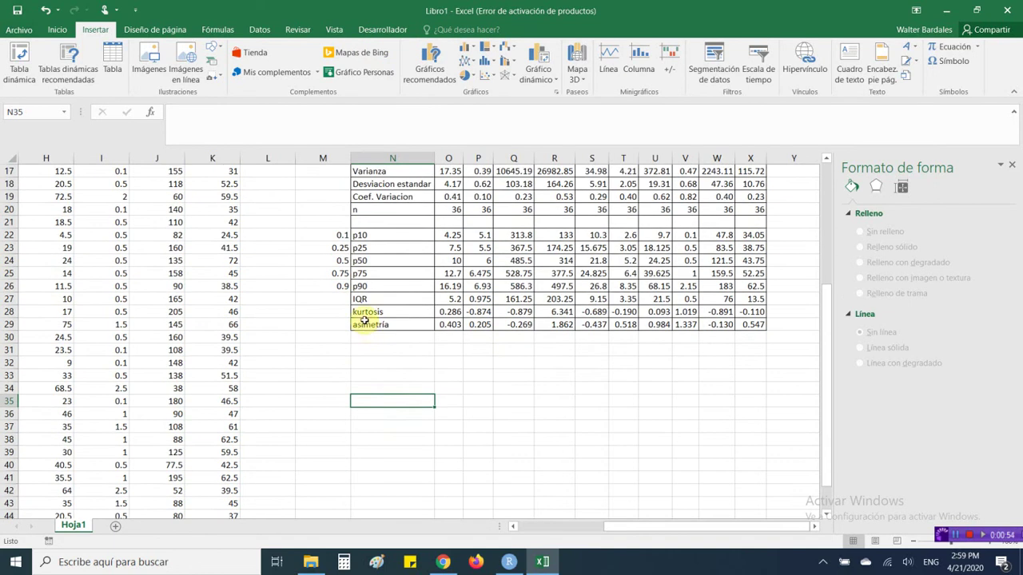
scroll(386, 331, "up", 3)
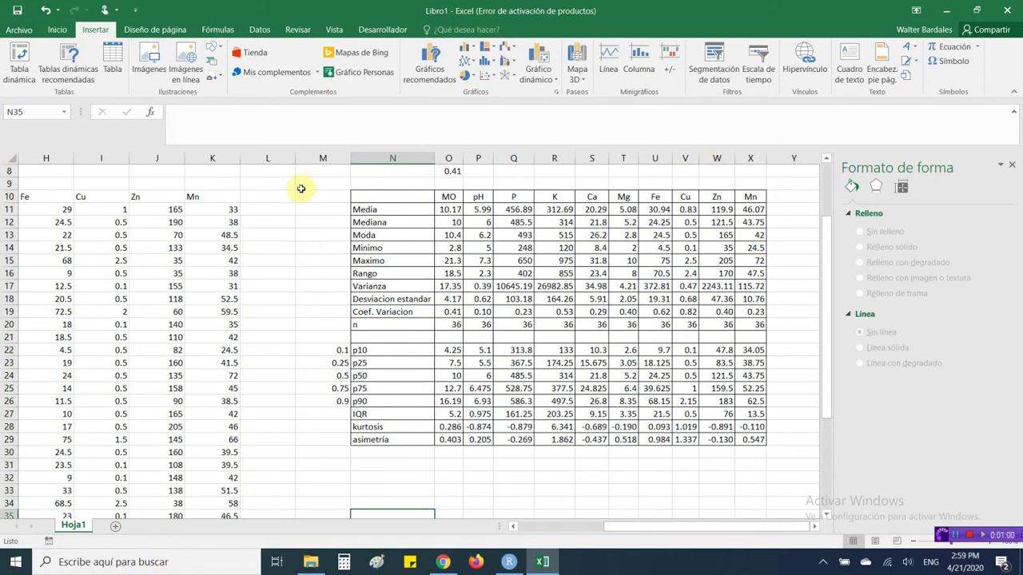
scroll(323, 304, "down", 2)
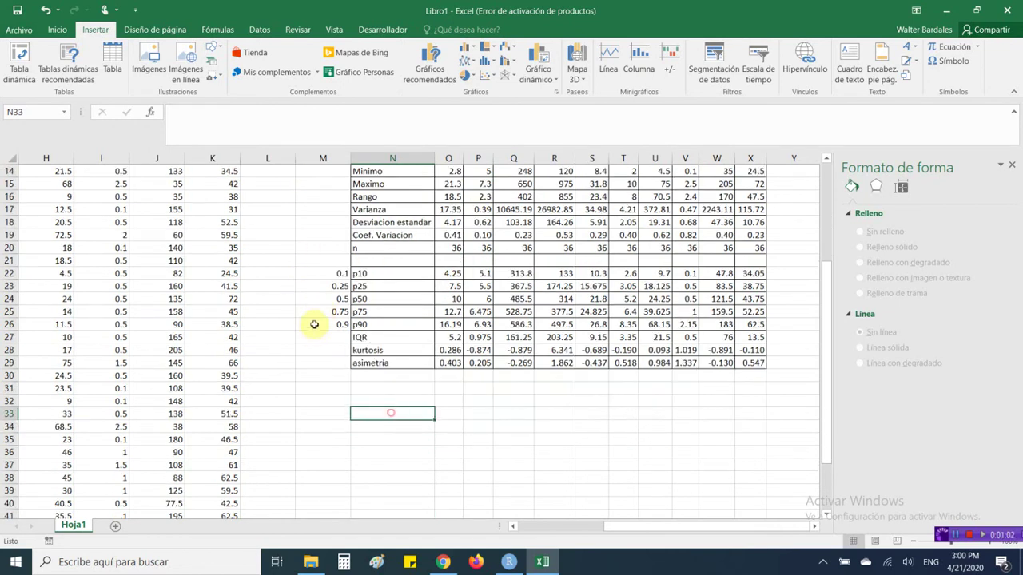
- Enter the limit labels Ls in N32 and Li in N33, below the statistics table
left_click(392, 400)
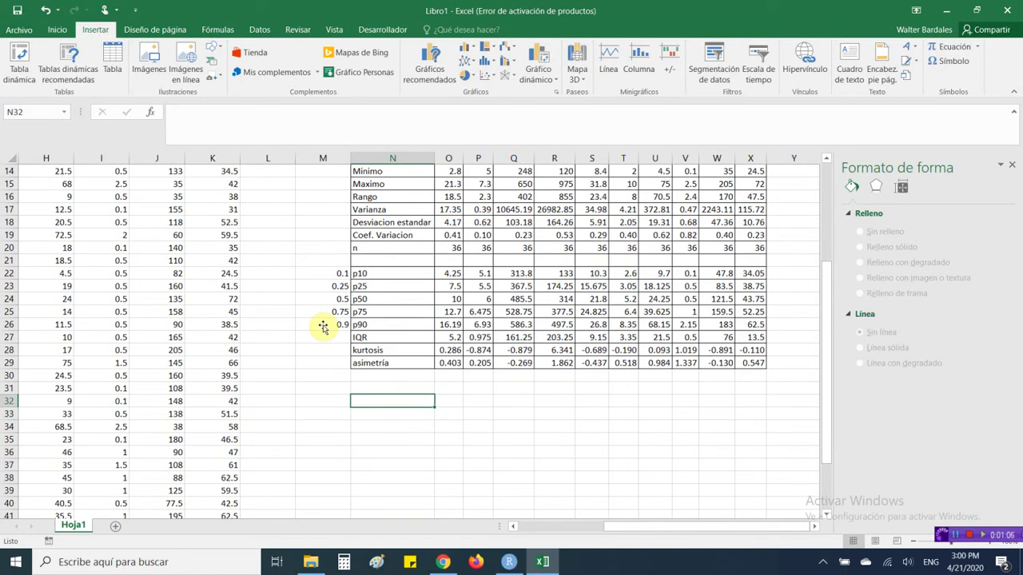
type("Ls")
key("Return")
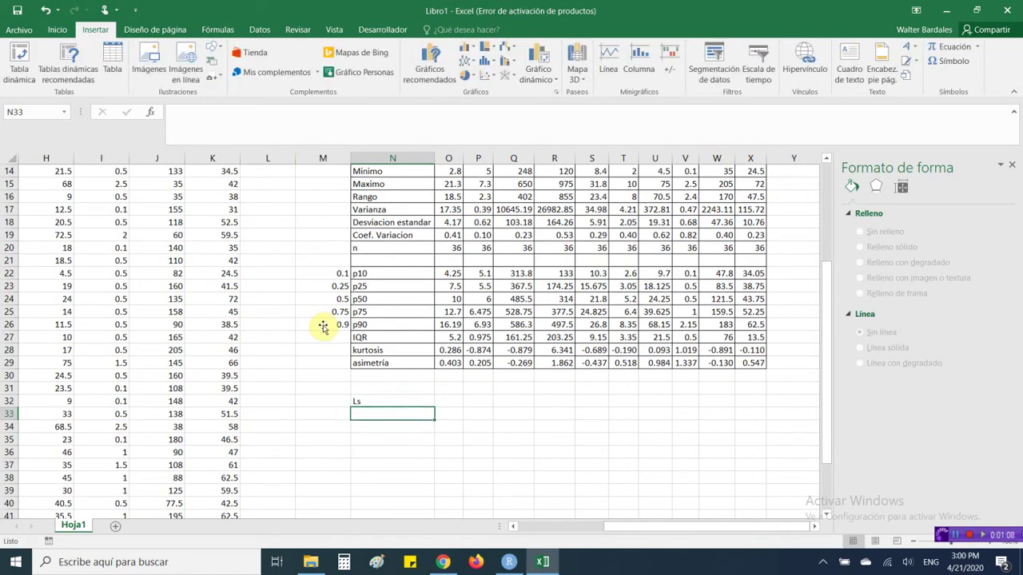
type("Li")
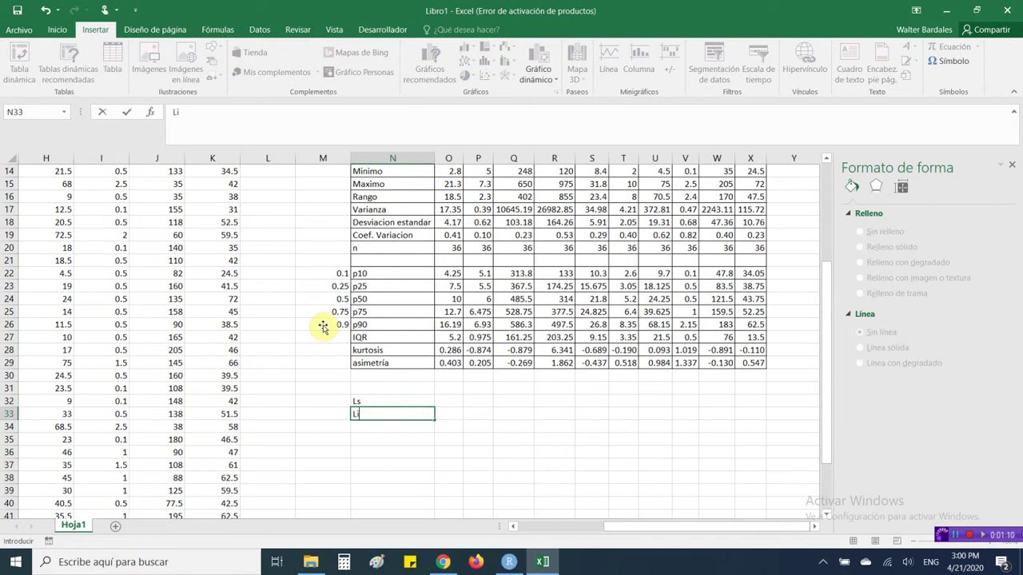
key("Tab")
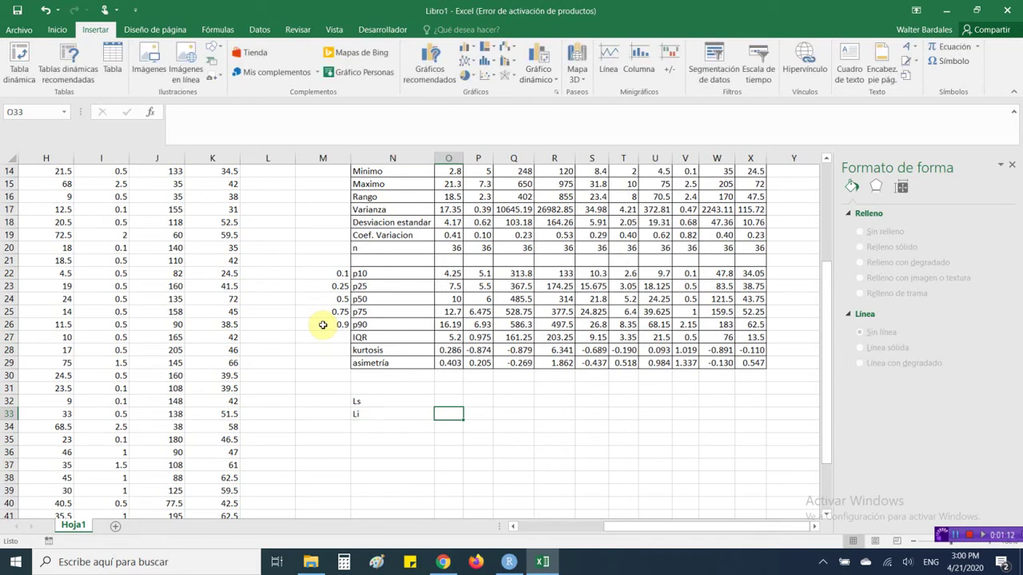
- Enter the heading Atipicos in N31, above the Ls and Li labels
key("Up")
key("Up")
key("Left")
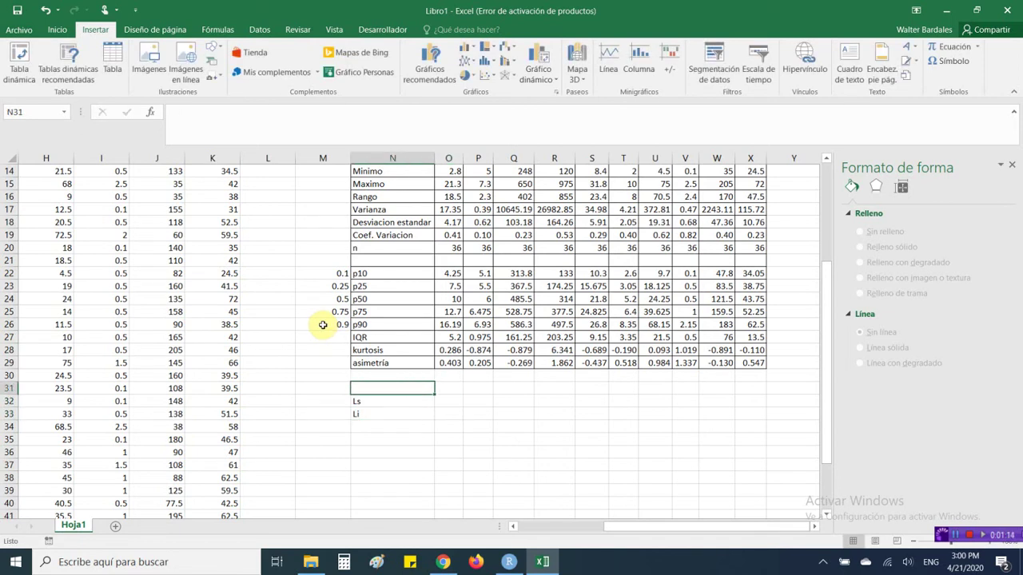
type("Atipicos")
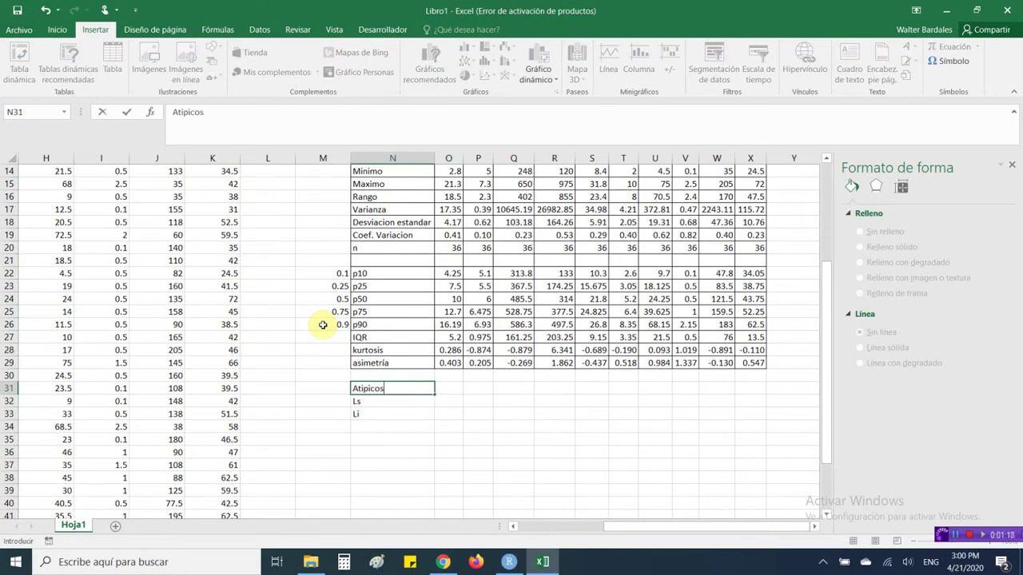
key("Tab")
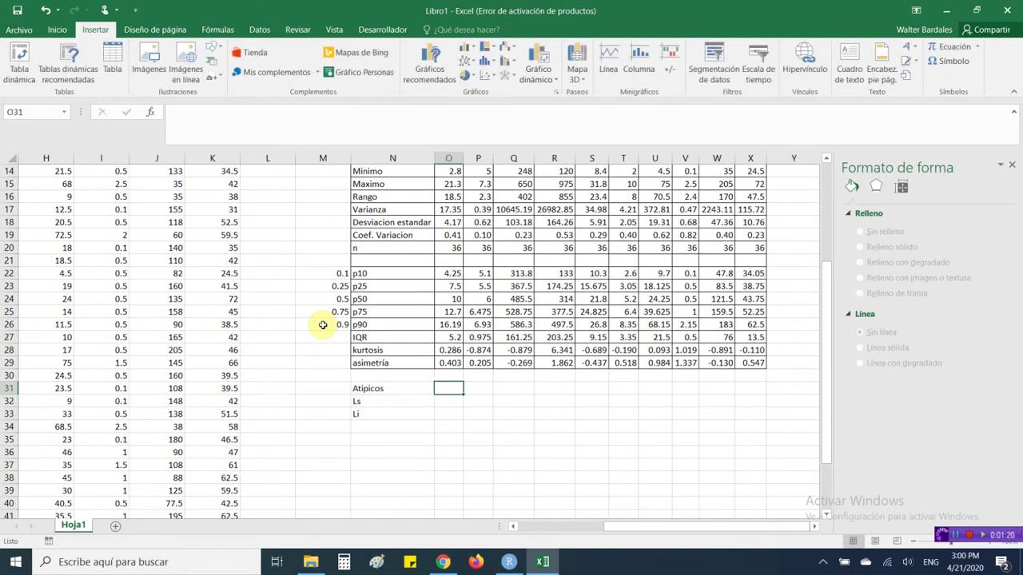
- Calculate the MO upper outlier limit in O32 as p75 plus 1.5 times the IQR with =O25+1.5*O27
key("Down")
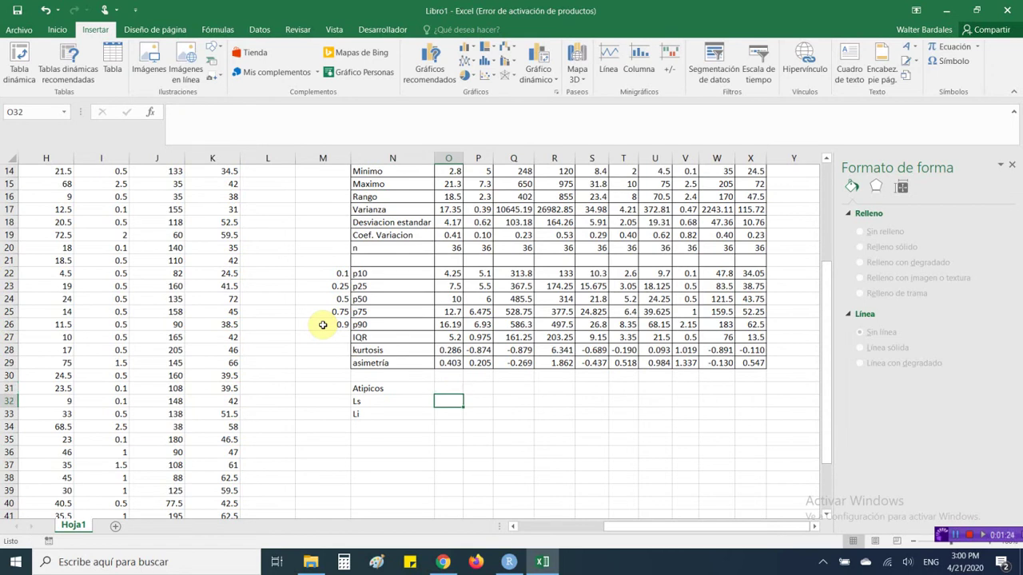
type("=")
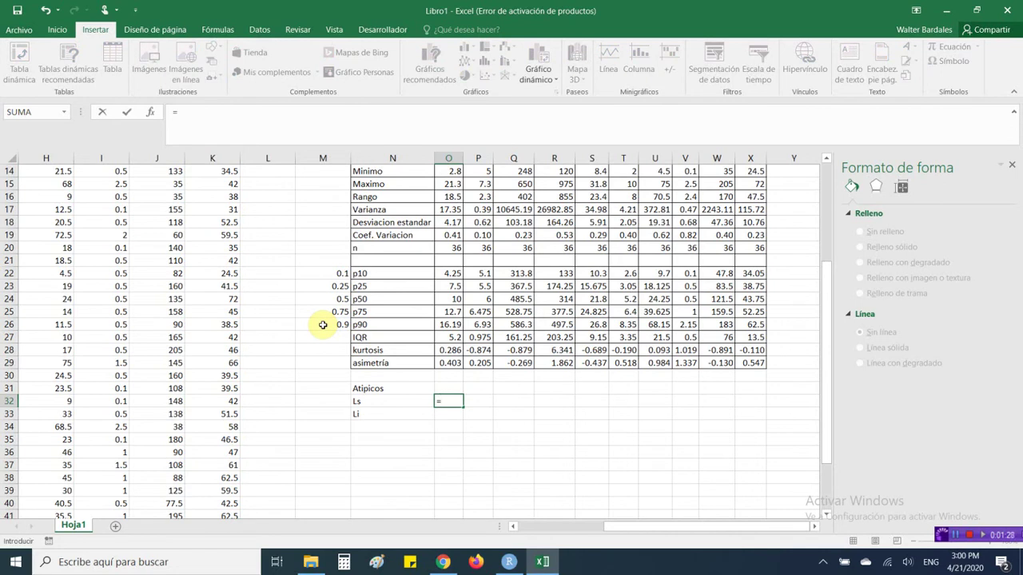
key("Up")
key("Up")
key("Up")
key("Up")
key("Up")
key("Up")
key("Up")
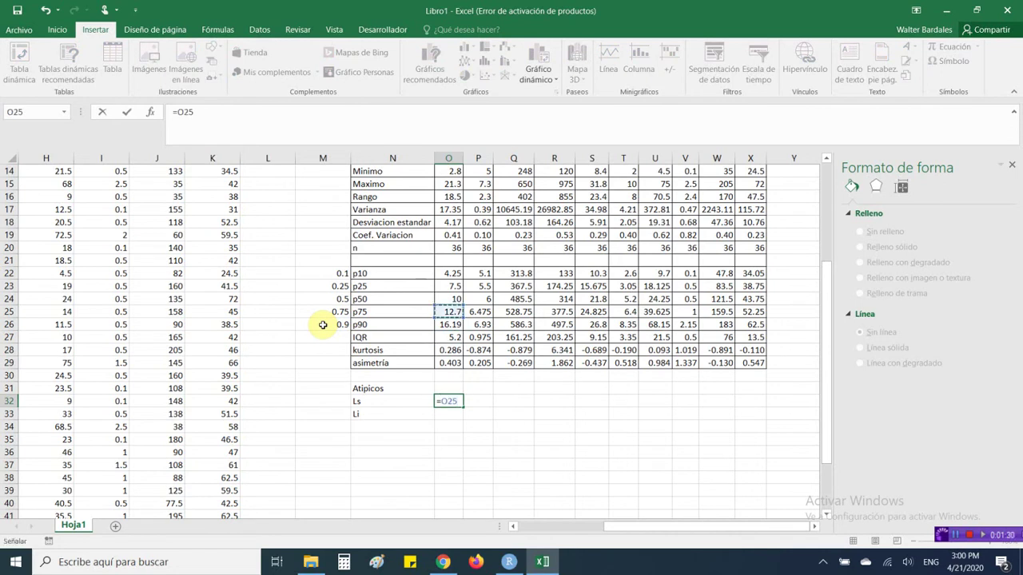
type("+1.5")
type("*")
key("Up")
key("Up")
key("Up")
key("Up")
key("Up")
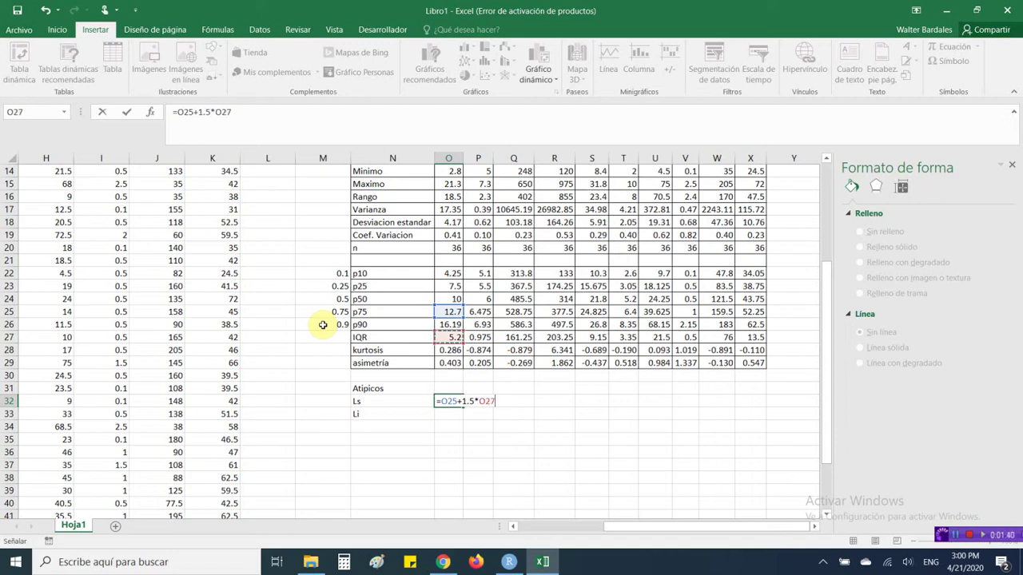
key("Return")
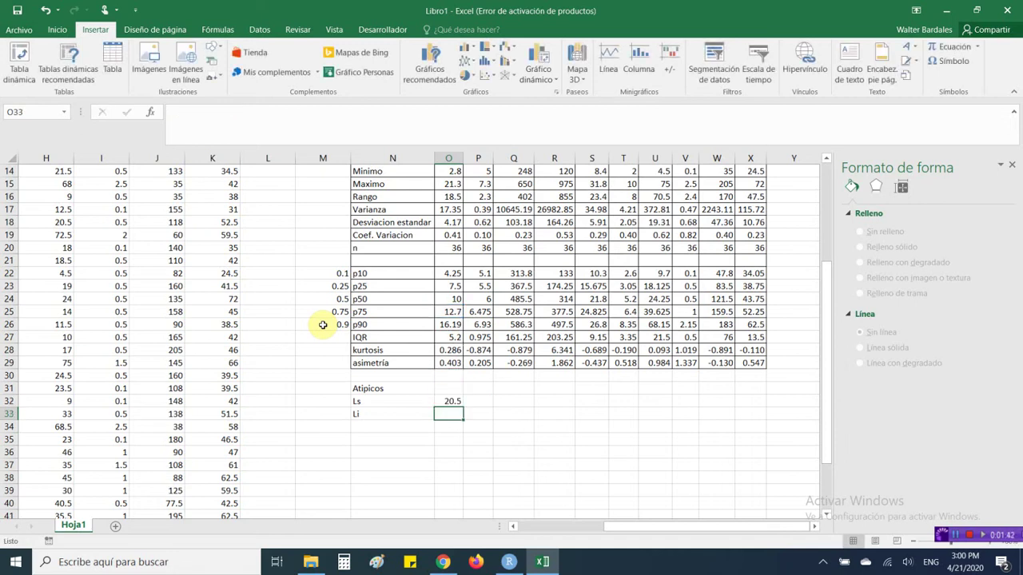
- Calculate the MO lower outlier limit in O33 as p25 minus 1.5 times the IQR with =O23-1.5*O27
type("=")
key("Up")
key("Up")
key("Up")
key("Up")
key("Up")
key("Up")
key("Up")
key("Up")
key("Up")
key("Up")
key("Up")
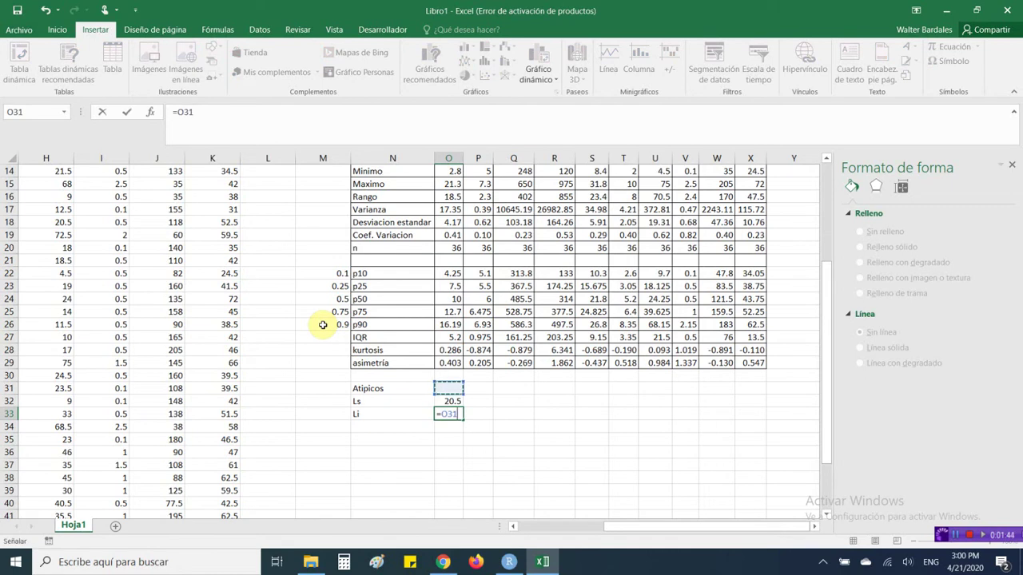
key("Down")
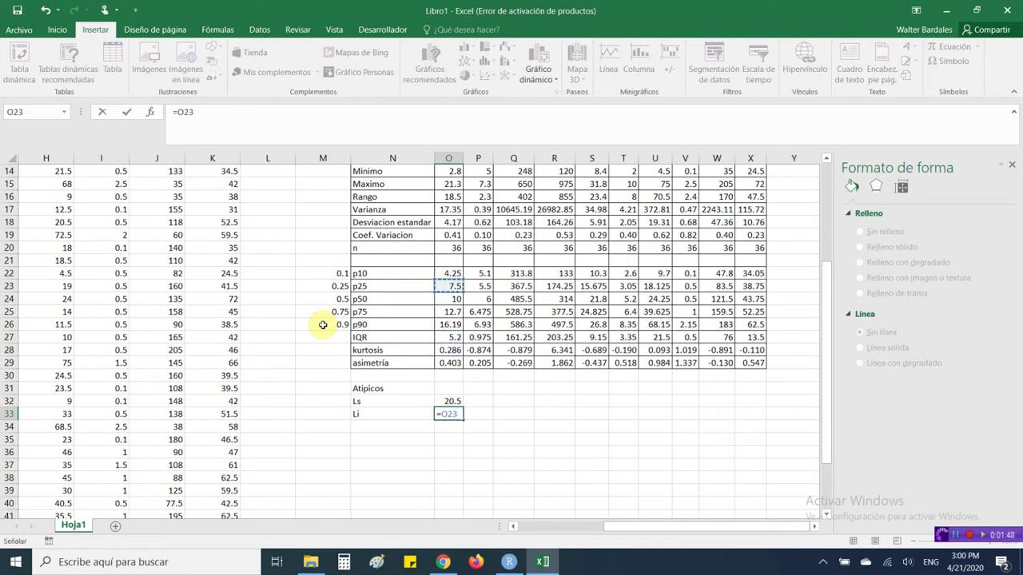
type("-1.5*")
key("Up")
key("Up")
key("Up")
key("Up")
key("Up")
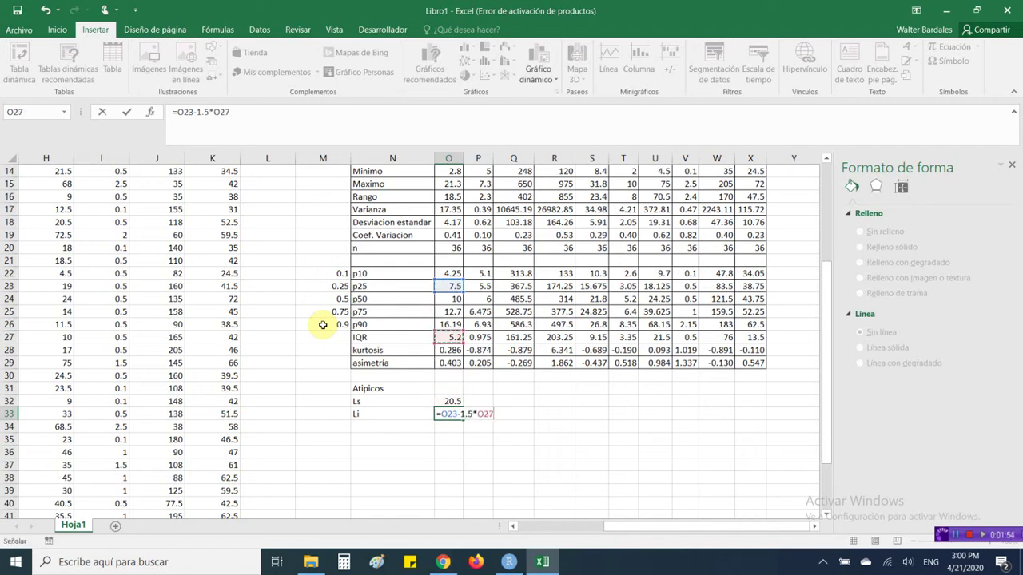
key("Return")
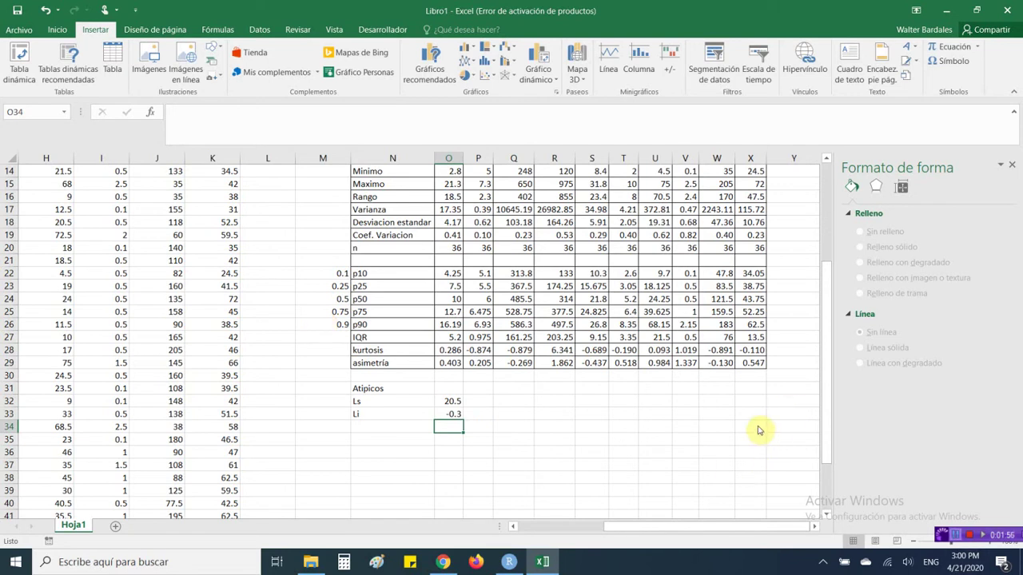
left_click(955, 535)
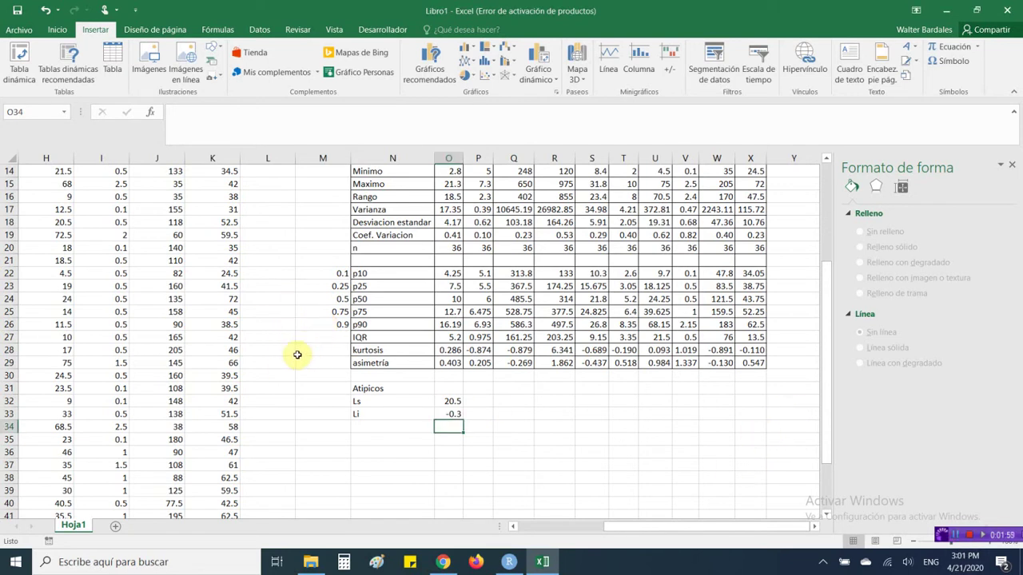
- Enter the heading Extremos in N35 for a second block of limits
left_click(396, 439)
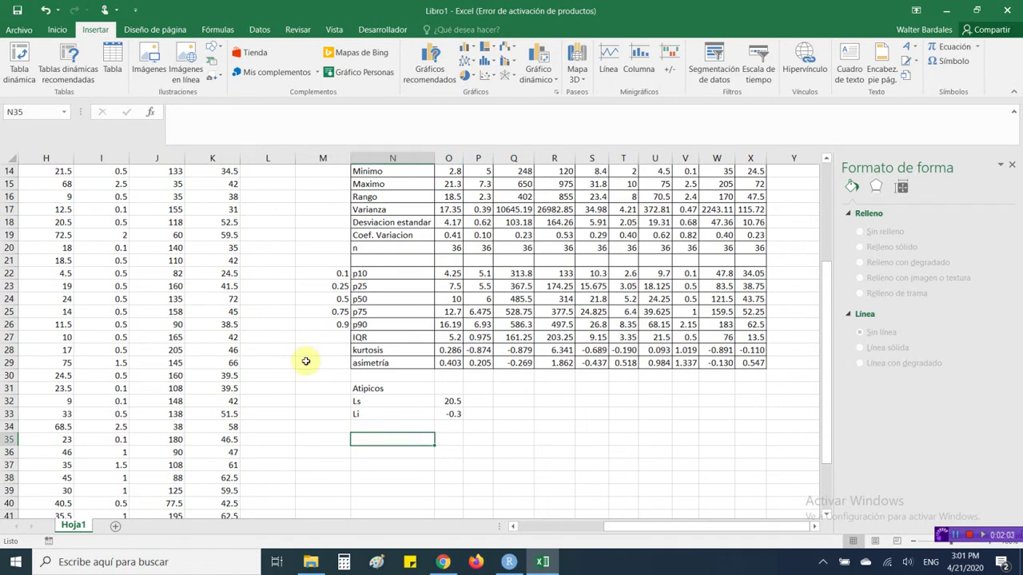
type("Ext")
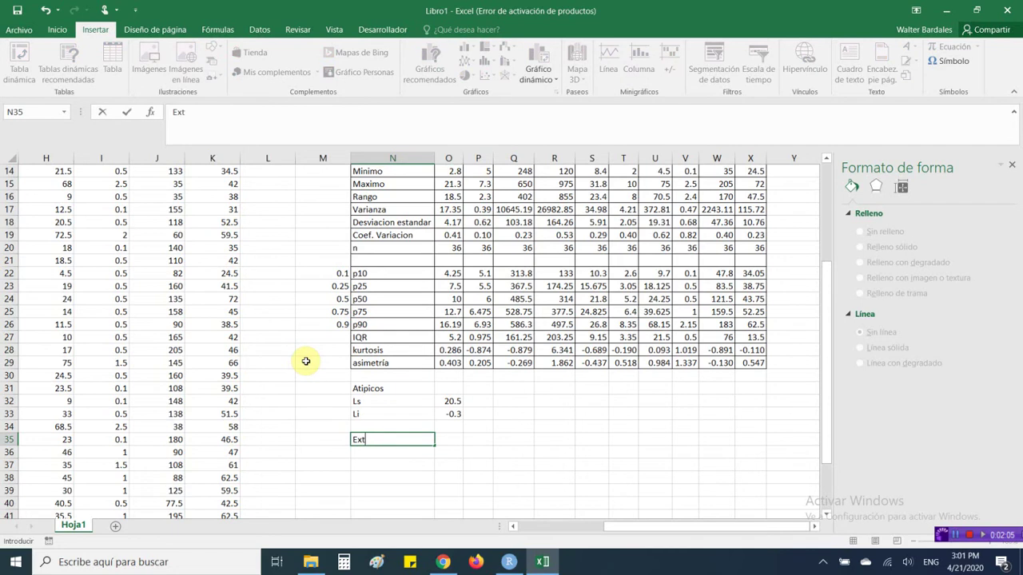
type("remo")
key("Return")
- Copy the Ls and Li labels from N32:N33 to N36:N37, under the Extremos heading
key("Up")
key("Up")
key("Up")
key("Up")
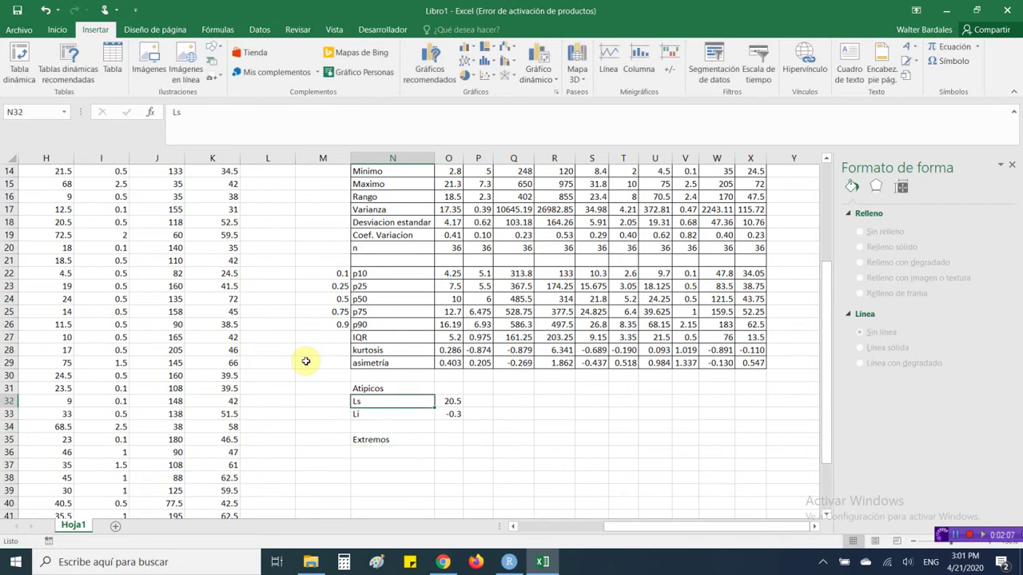
key("shift+Down")
key("ctrl+c")
key("Down")
key("Down")
key("Down")
key("Down")
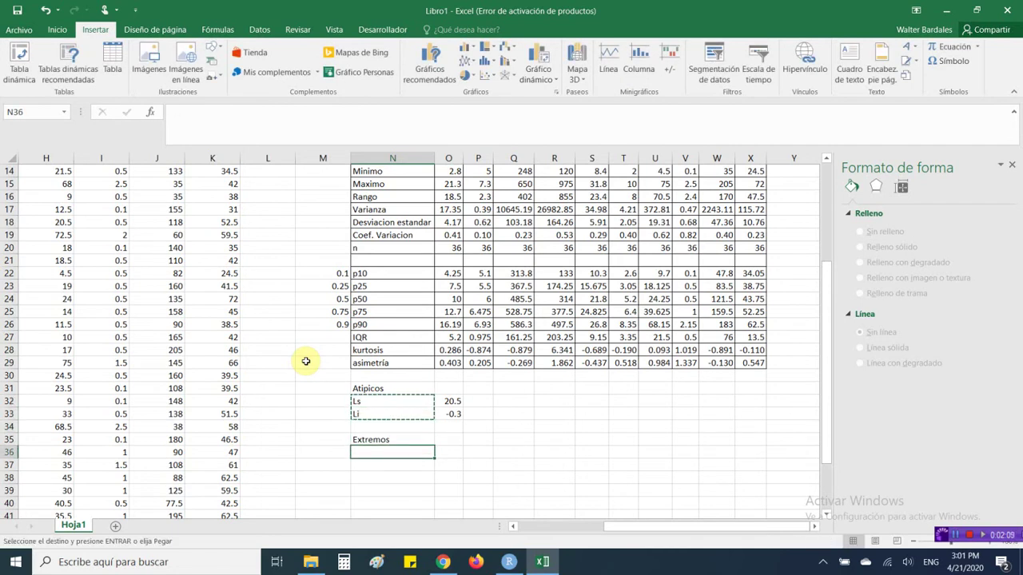
key("ctrl+v")
- Calculate the MO upper extreme limit in O36 as p75 plus 3 times the IQR with =O25+3*O27
key("Right")
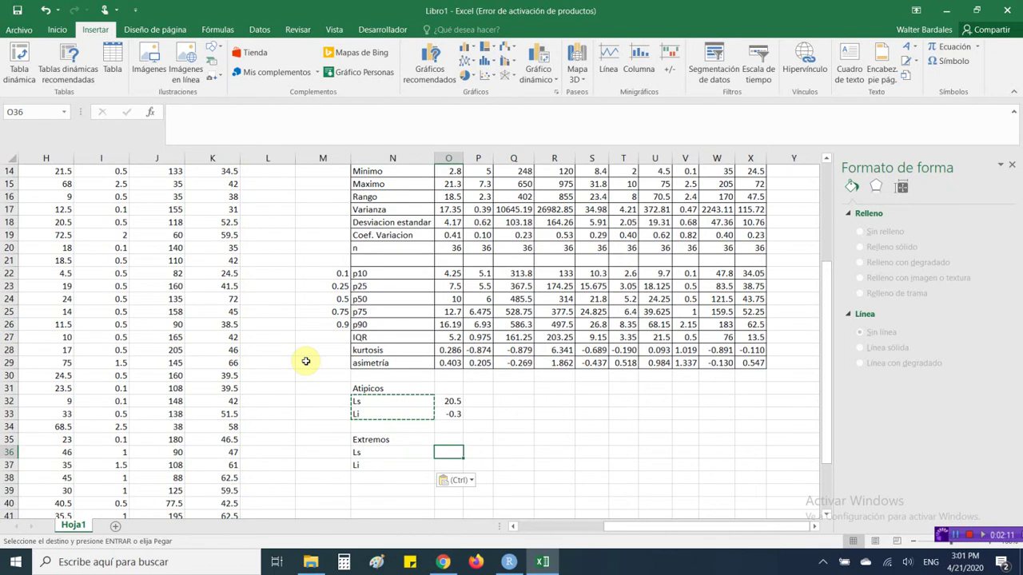
type("=")
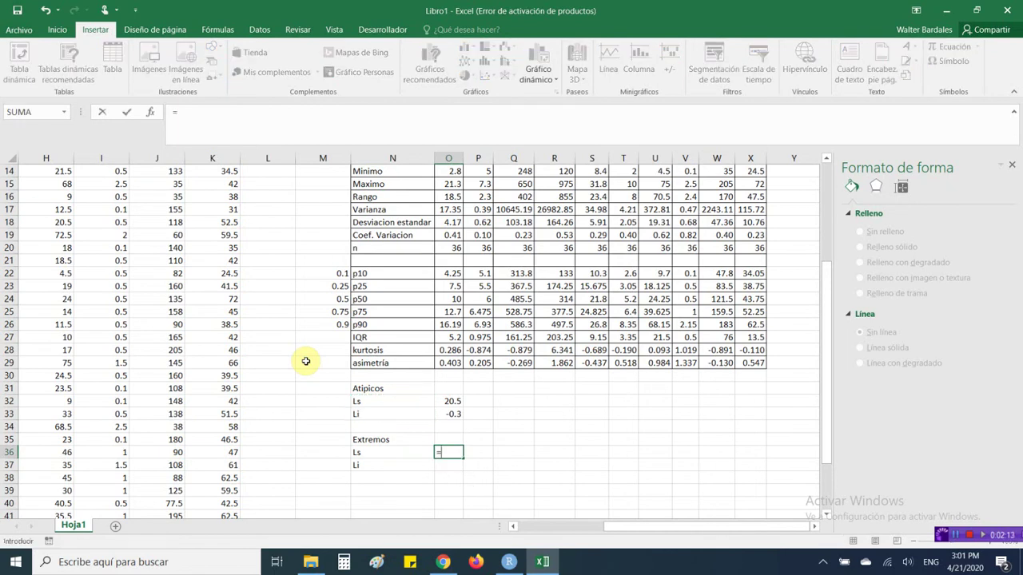
key("Up")
key("Up")
key("Up")
key("Up")
key("Up")
key("Up")
key("Up")
key("Up")
key("Up")
key("Up")
key("Up")
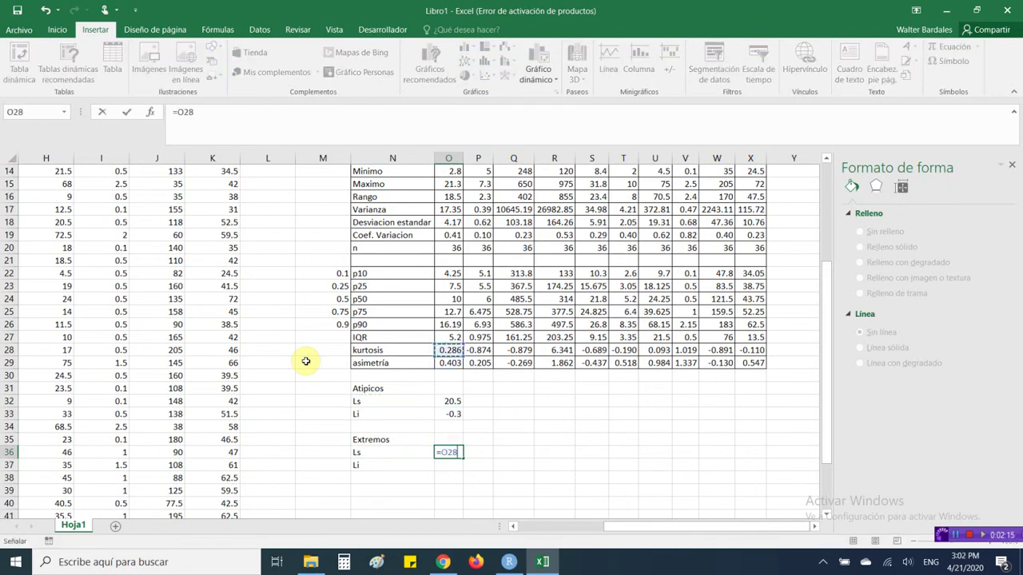
type("+3")
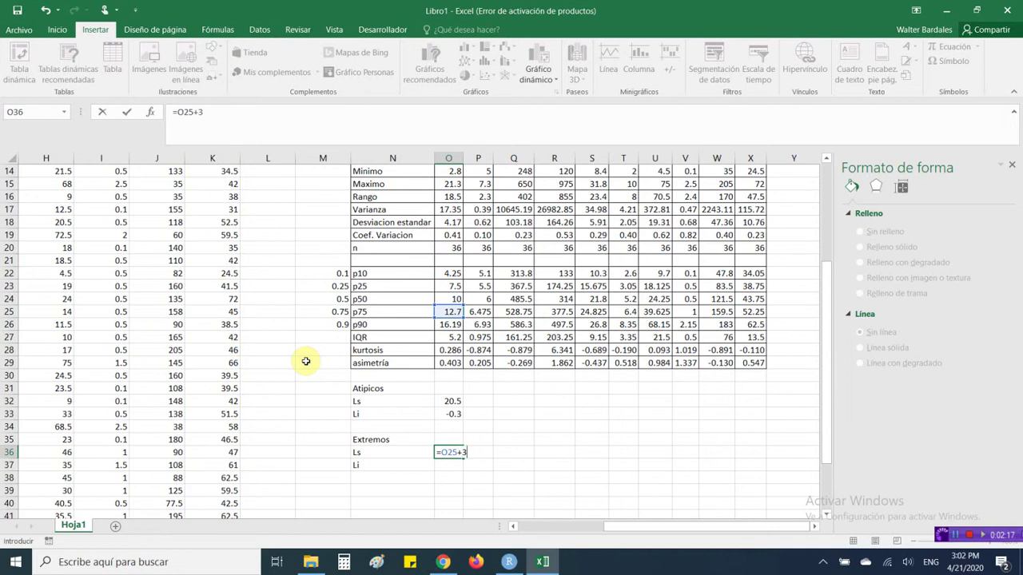
type("*")
key("Up")
key("Up")
key("Up")
key("Up")
key("Up")
key("Up")
key("Up")
key("Up")
key("Up")
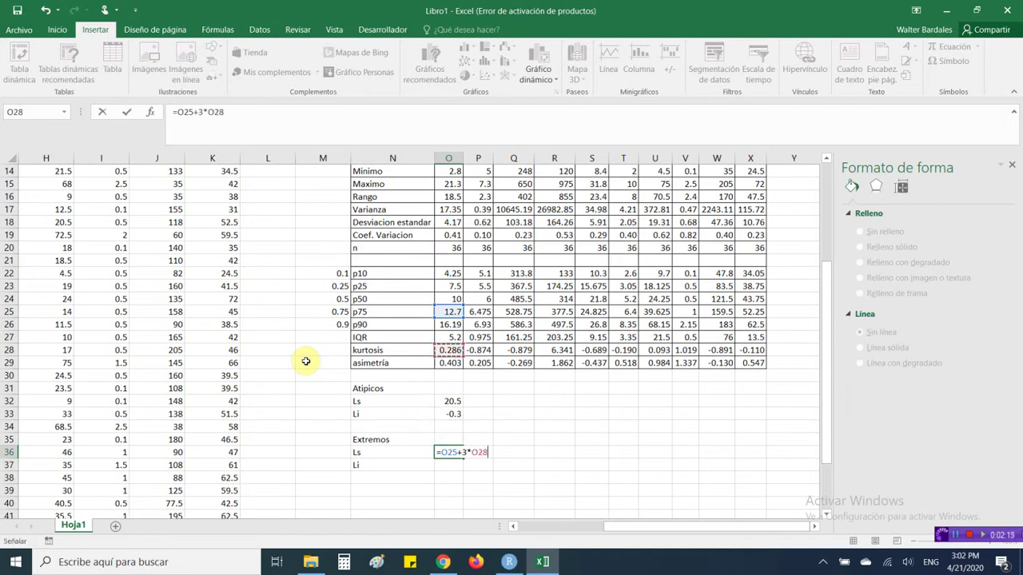
key("Return")
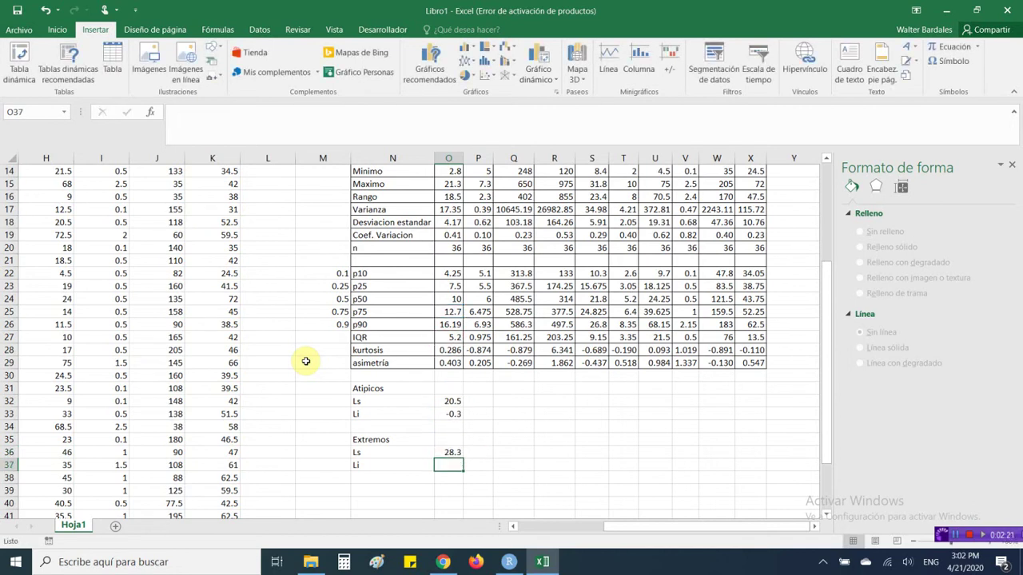
- Calculate the MO lower extreme limit in O37 as p25 minus 3 times the IQR with =O23-3*O27
type("=")
key("Up")
key("Up")
key("Up")
key("Up")
key("Up")
key("Up")
key("Up")
key("Up")
key("Up")
key("Up")
key("Up")
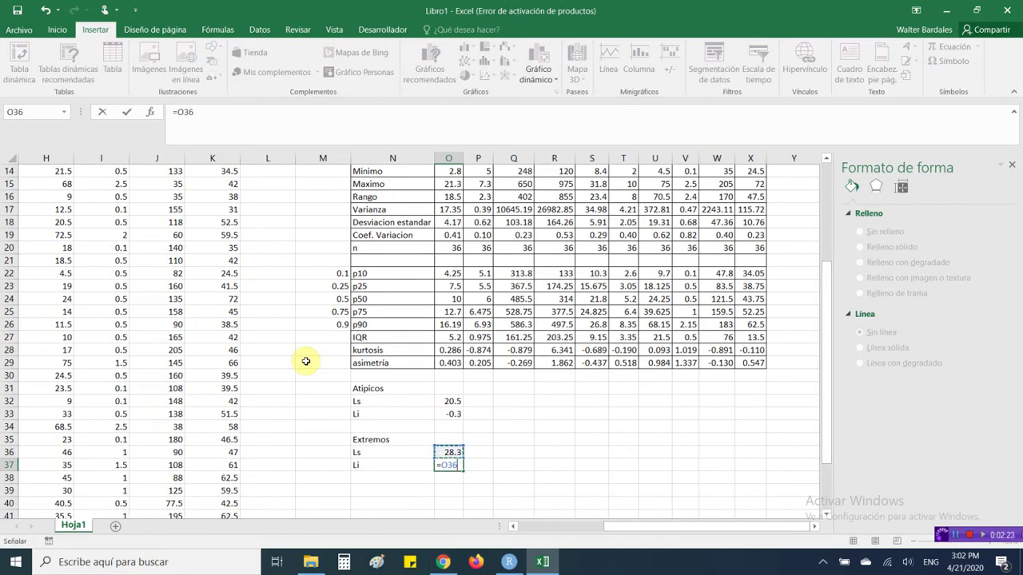
key("Up")
key("Up")
key("Up")
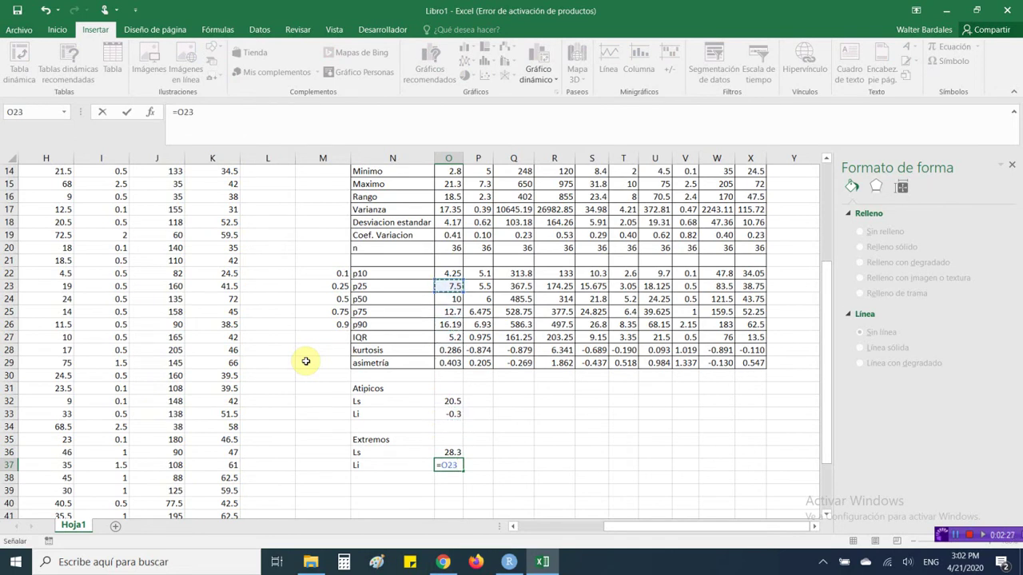
type("-3*")
key("Up")
key("Up")
key("Up")
key("Up")
key("Up")
key("Up")
key("Up")
key("Up")
key("Up")
key("Up")
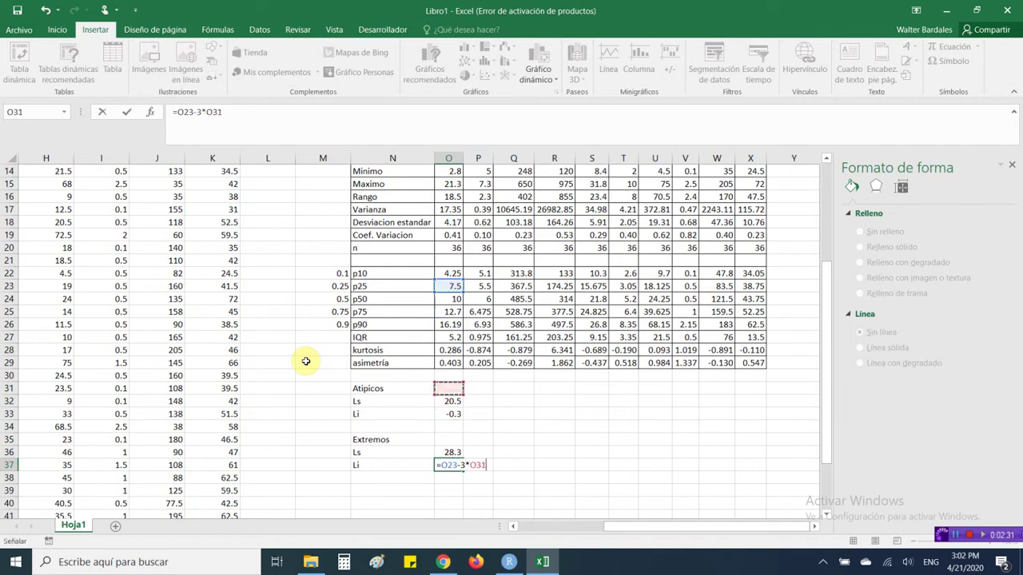
key("Return")
key("Up")
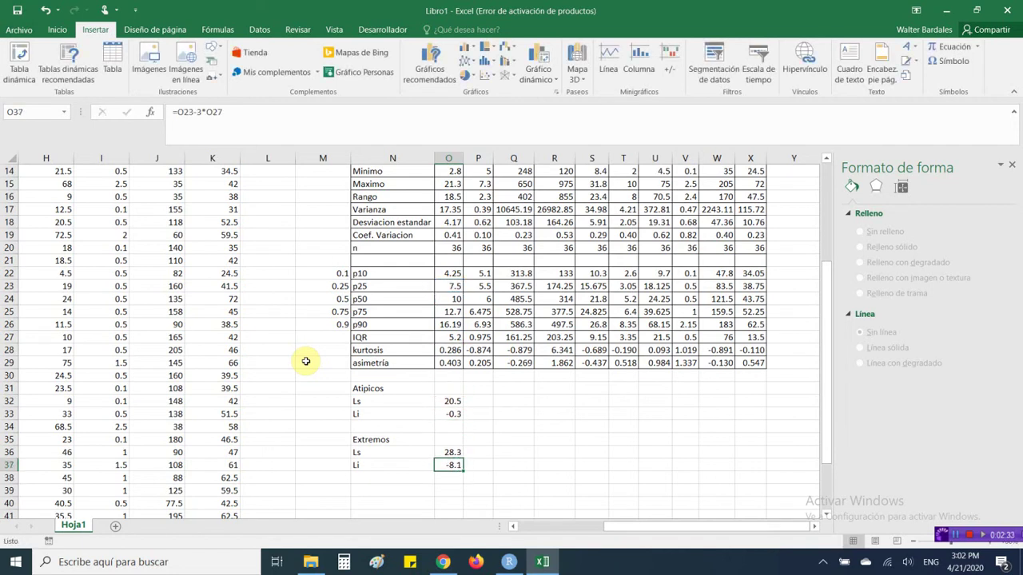
key("Up")
key("Down")
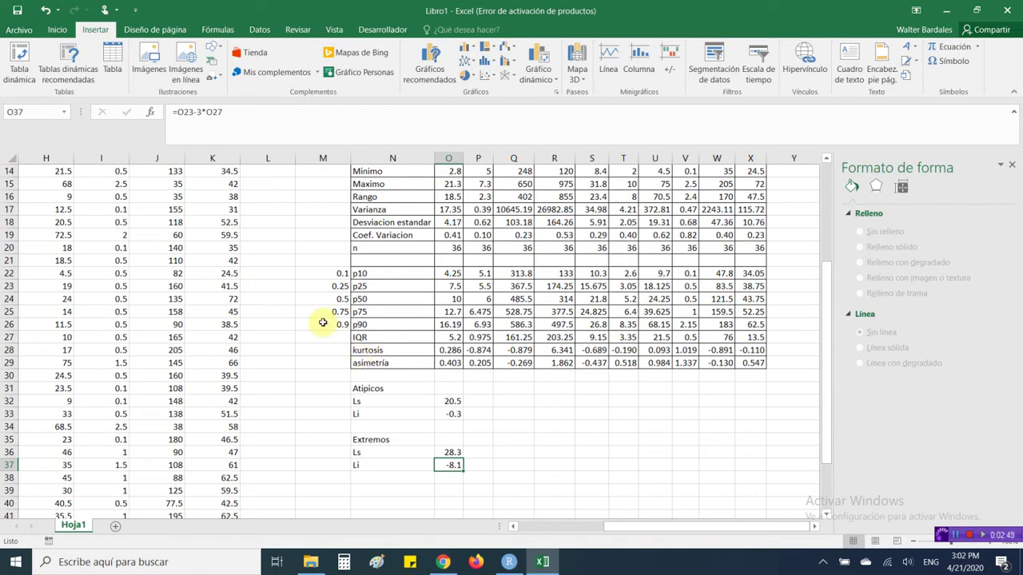
left_click(403, 402)
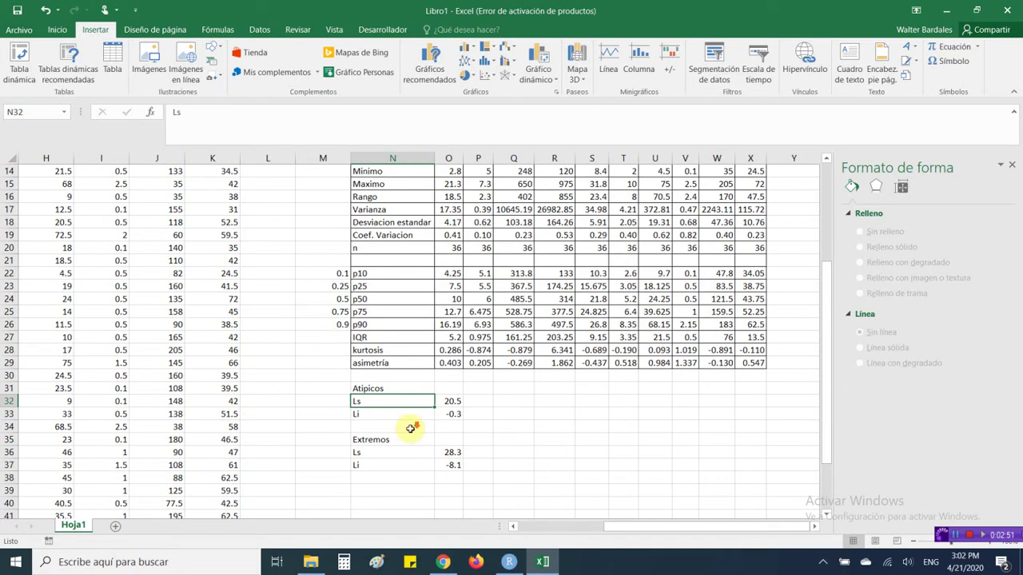
scroll(328, 346, "down", 2)
scroll(327, 346, "down", 2)
left_click(388, 400)
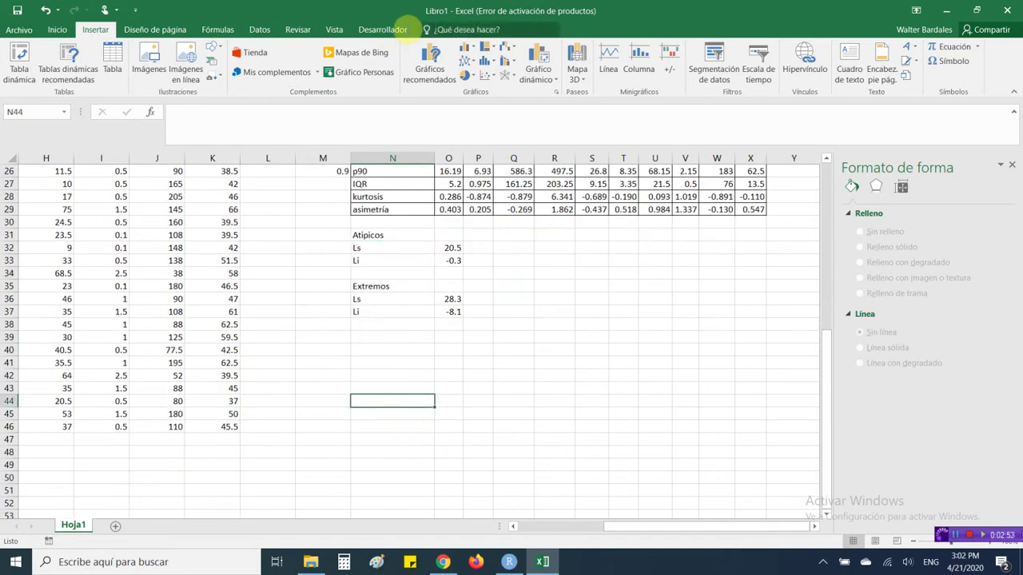
left_click(466, 46)
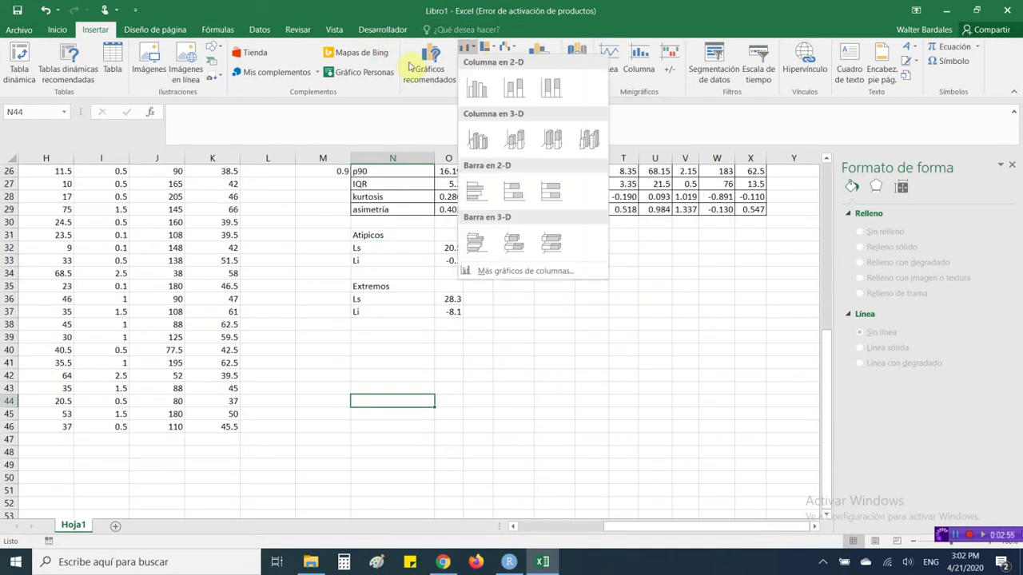
left_click(513, 87)
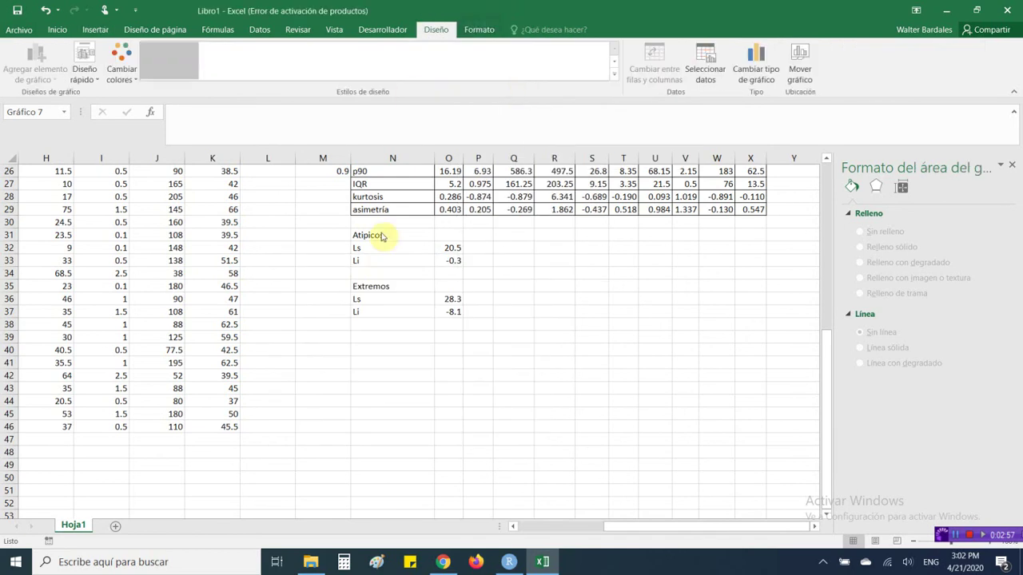
left_click_drag(331, 273, 407, 357)
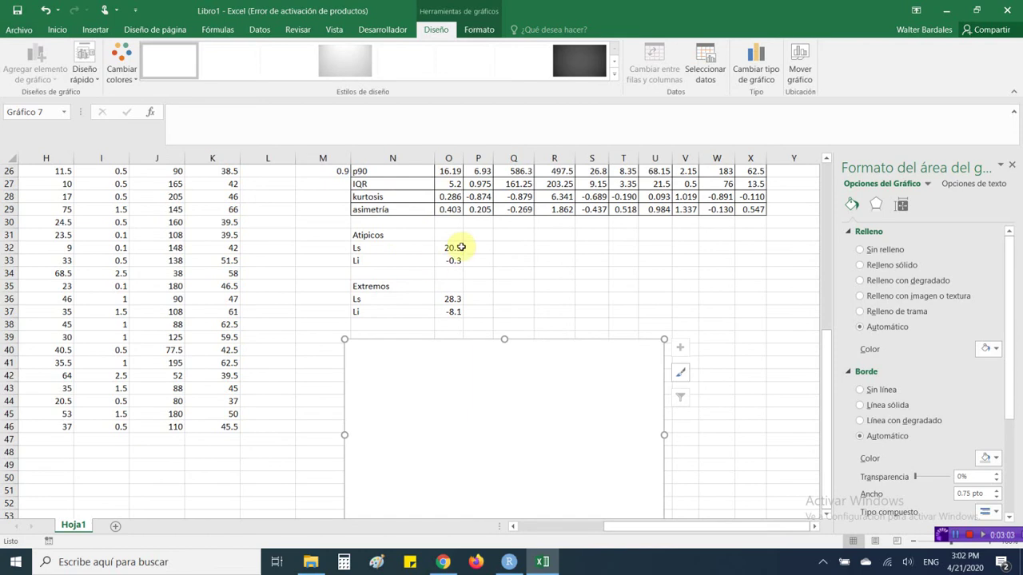
key("Delete")
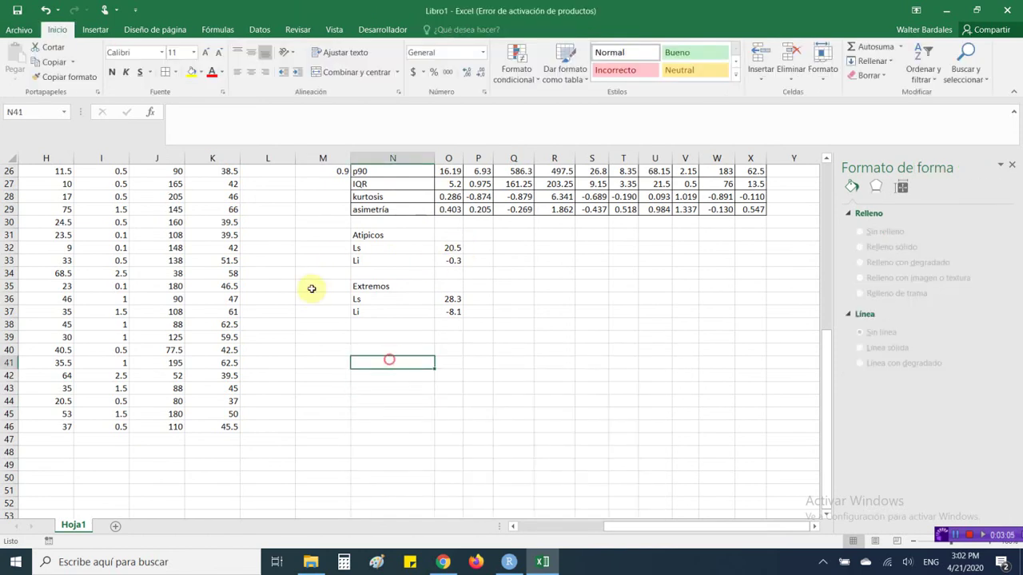
- Enter the label p25-p10 in N42, below the Extremos block
left_click(389, 373)
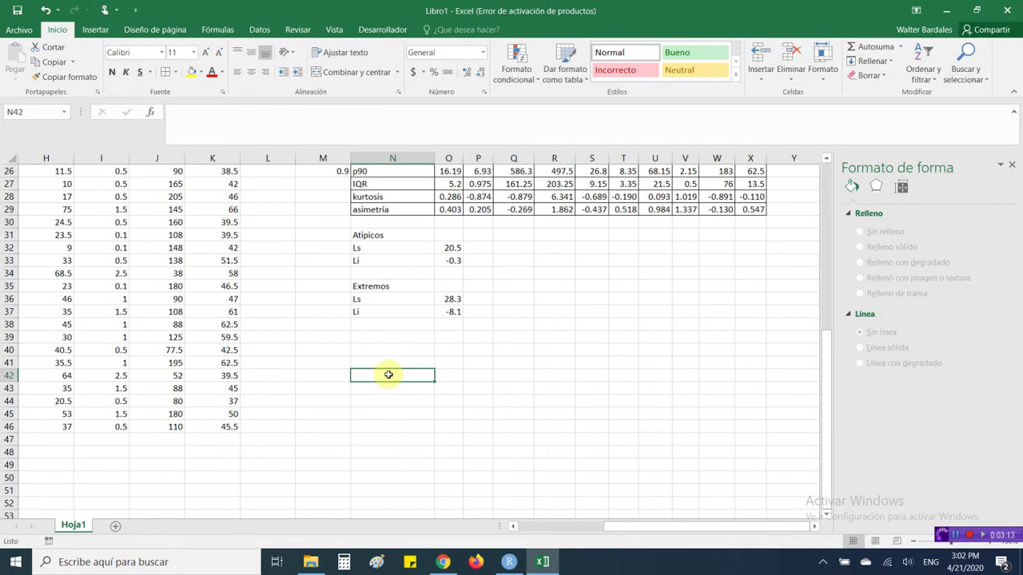
type("q25")
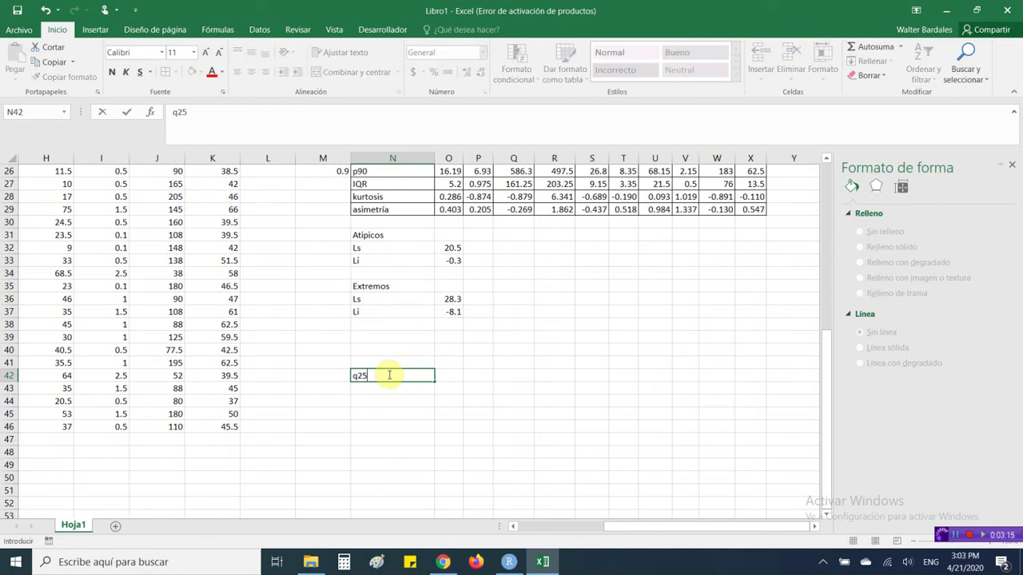
type("-")
key("BackSpace")
key("BackSpace")
key("BackSpace")
key("BackSpace")
type("p25-p10")
key("Up")
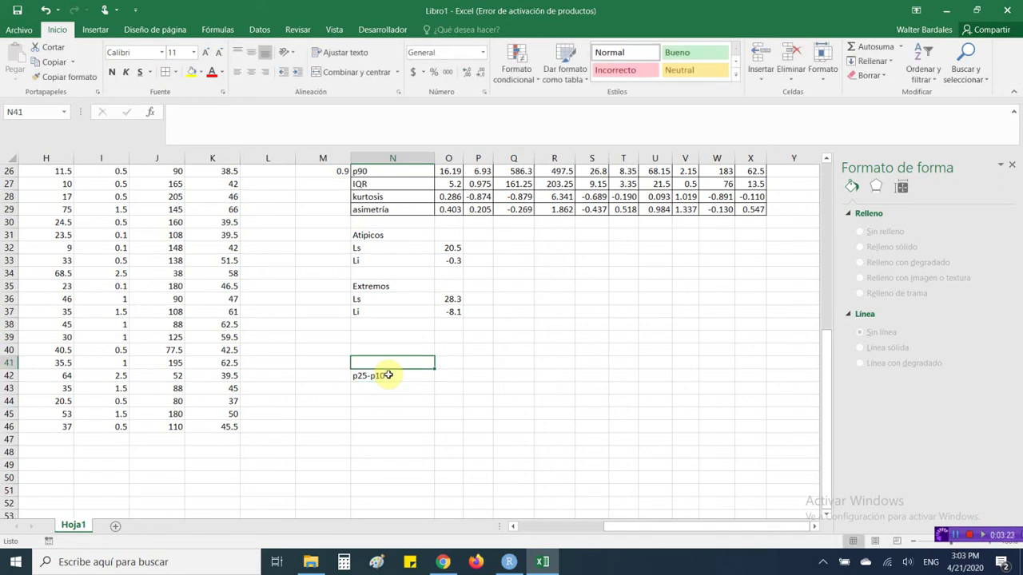
- Enter the percentile difference labels p50-p25 in N41 and p75-50 in N40
type("p")
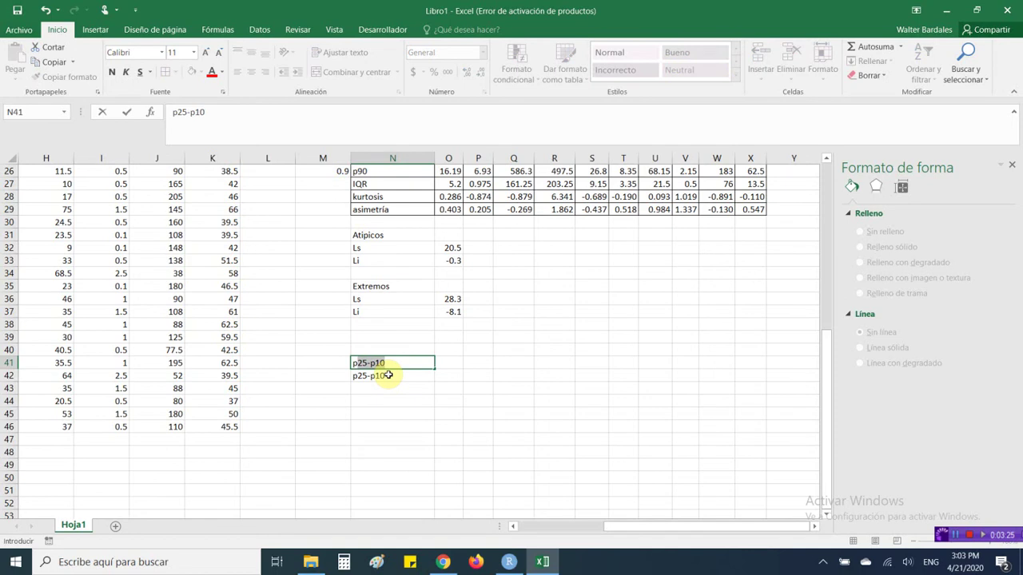
type("50-p25")
key("Up")
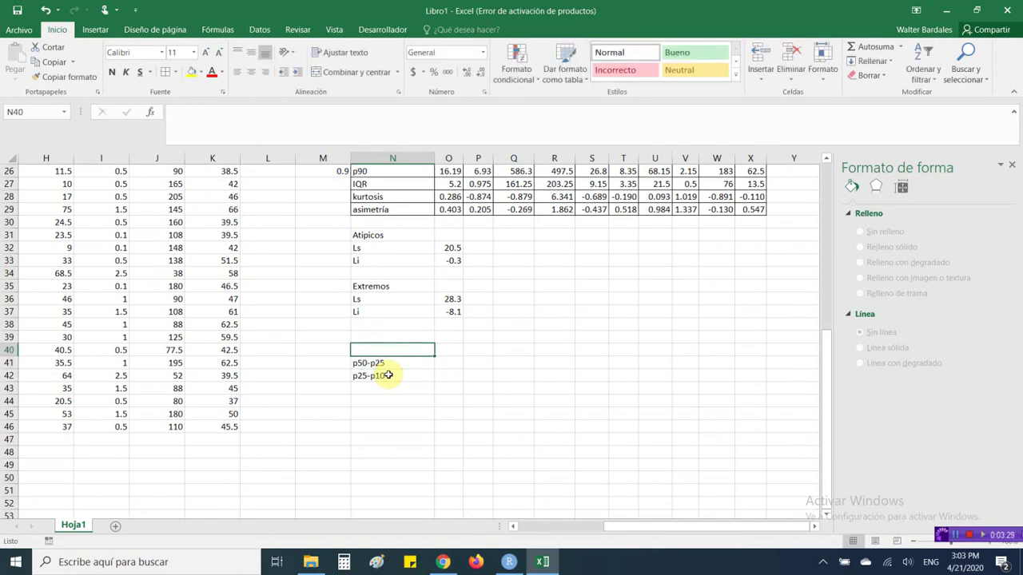
key("F2")
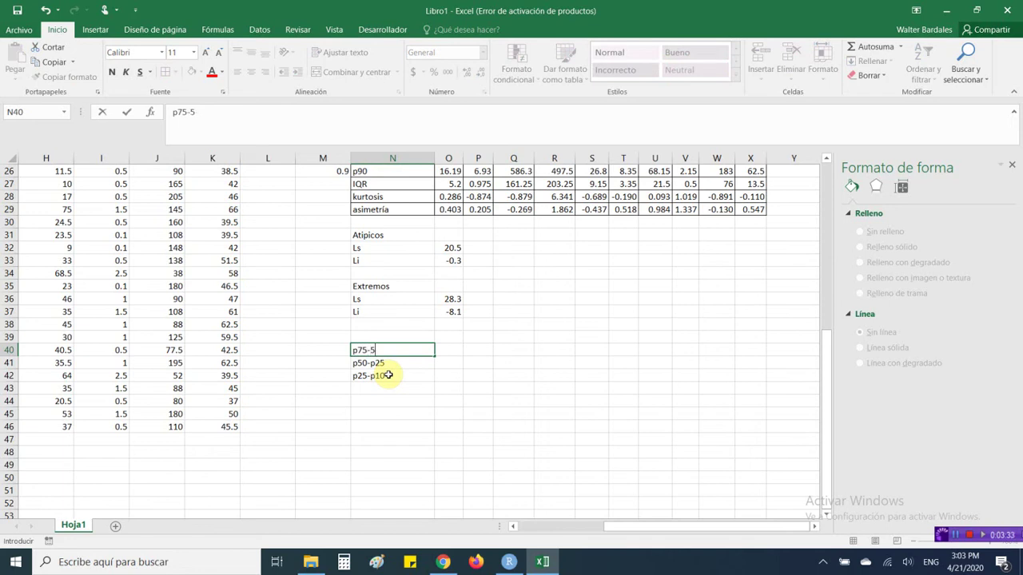
key("Up")
- Discard the entry started in N39 and clear the p25-p10 label from N42
type("p")
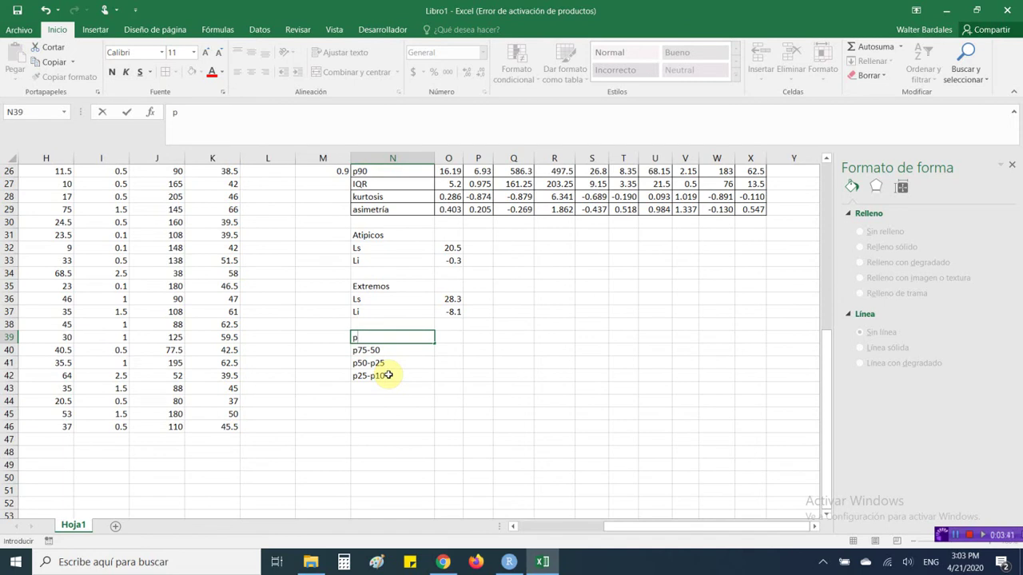
key("Return")
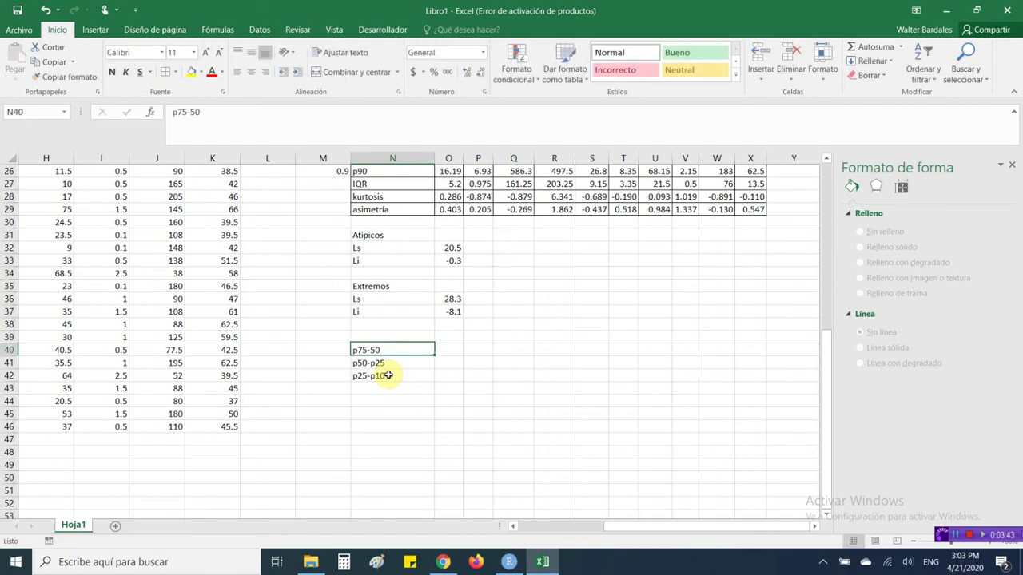
key("Down")
key("Down")
key("Up")
- Calculate the MO difference between p50 and p25 in O41 with =O24-O23
key("Right")
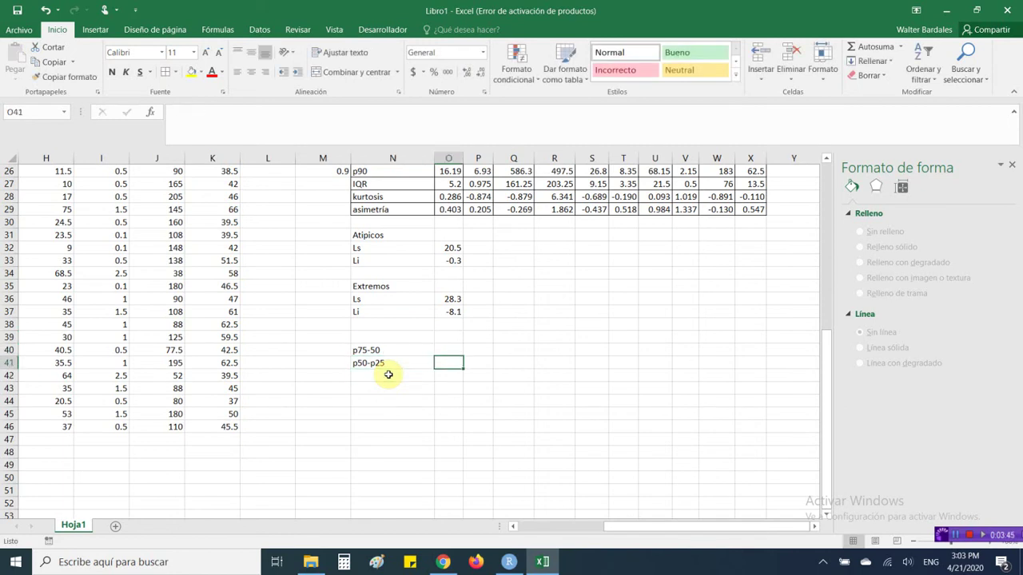
type("=")
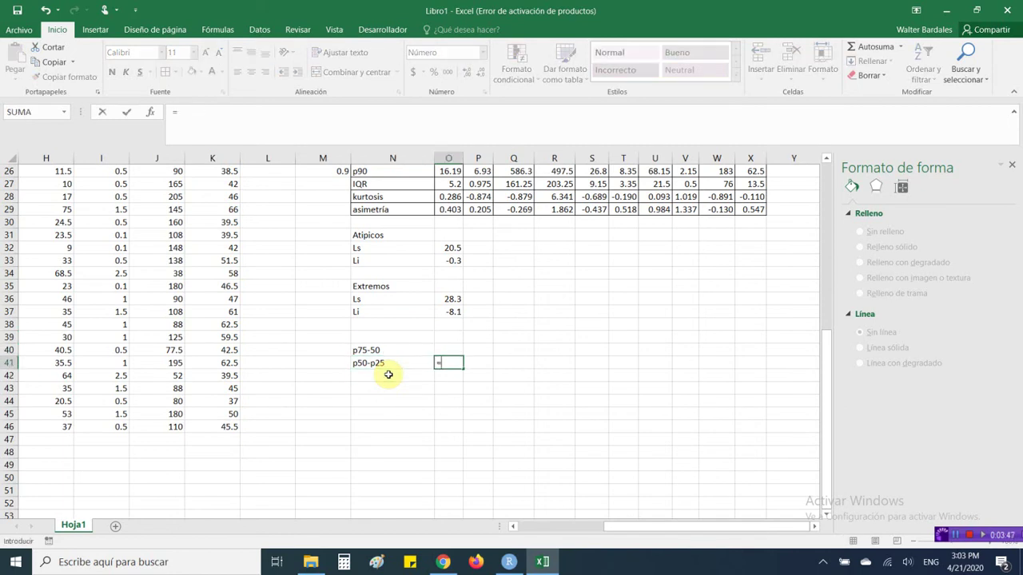
key("Up")
key("Up")
key("Up")
key("Up")
key("Up")
key("Up")
key("Up")
key("Up")
key("Up")
key("Up")
key("Up")
key("Up")
key("Up")
key("Up")
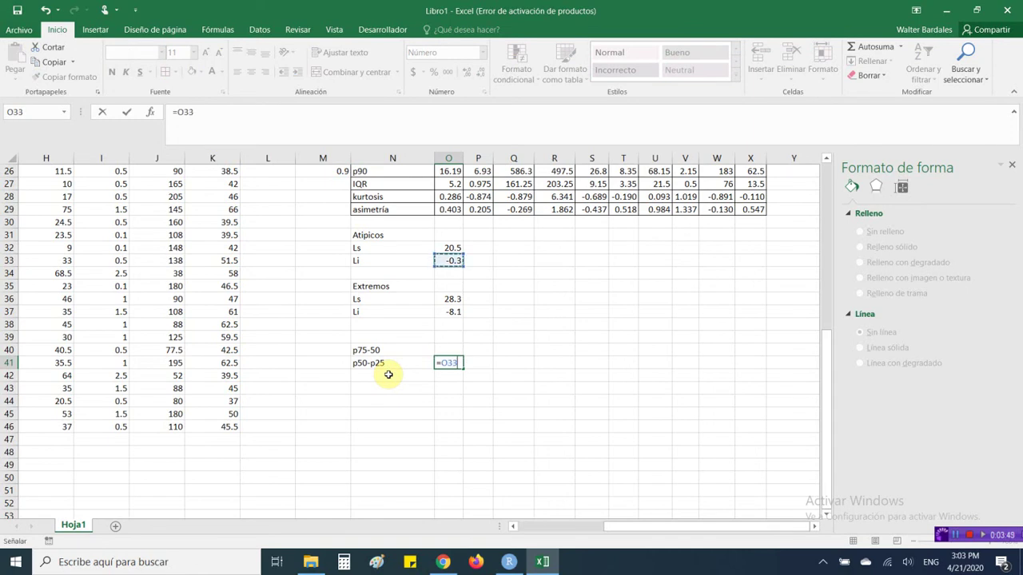
key("Up")
key("Up")
key("Up")
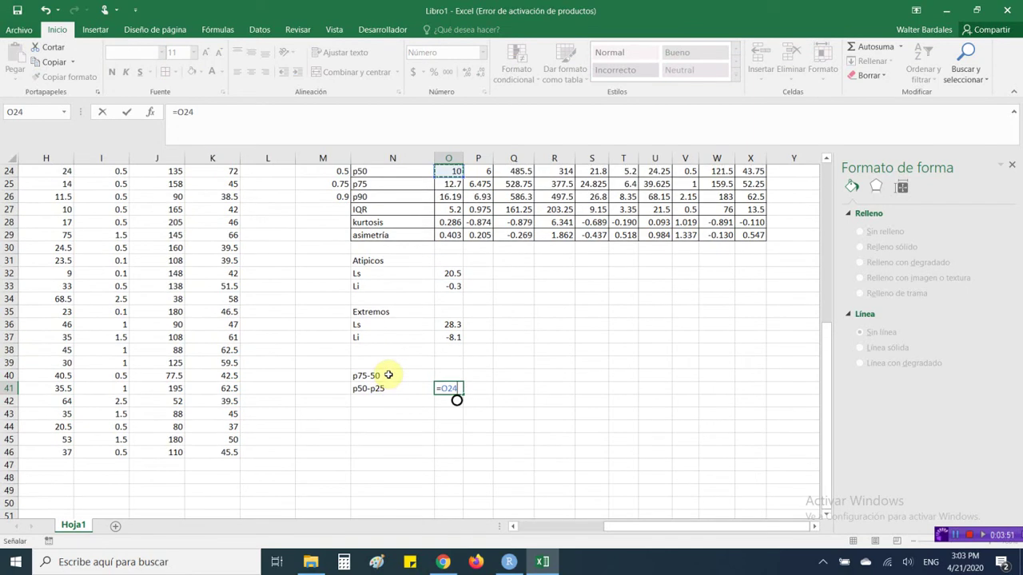
key("Up")
key("Up")
key("Up")
key("Up")
key("Up")
key("Up")
key("Up")
key("Up")
key("Up")
key("Up")
key("Up")
key("Up")
key("Up")
key("Up")
key("Up")
key("Up")
key("Up")
key("Up")
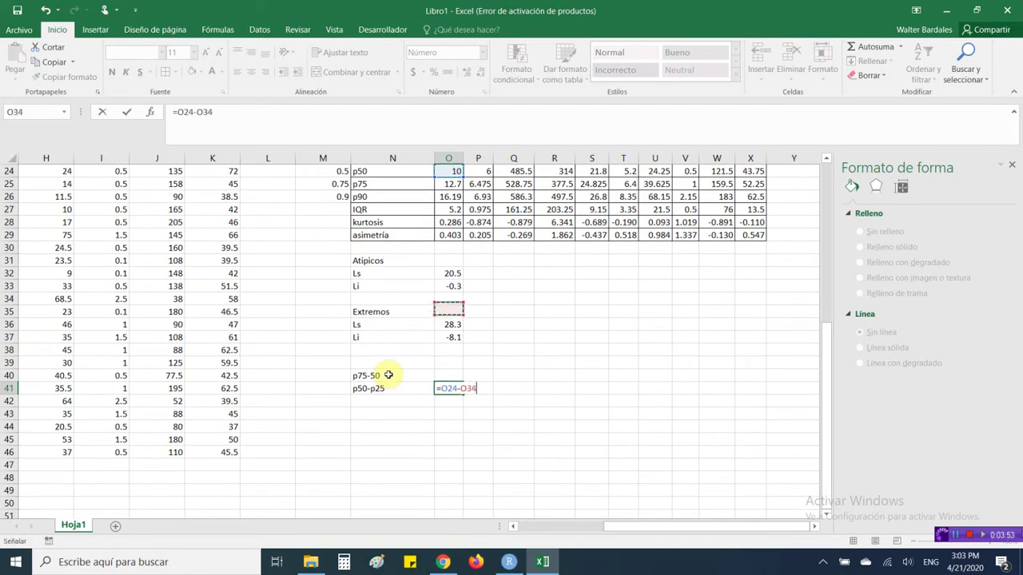
key("Return")
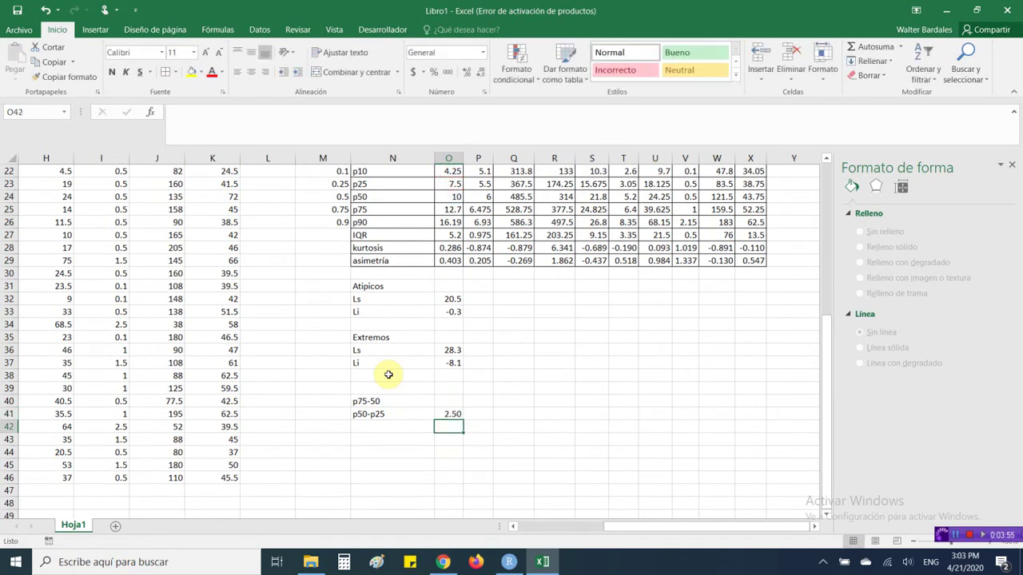
- Calculate the MO difference between p75 and p50 in O40 with =O25-O24
key("Up")
key("Up")
type("=")
key("Up")
key("Up")
key("Up")
key("Up")
key("Up")
key("Up")
key("Up")
key("Up")
key("Up")
key("Up")
key("Up")
key("Up")
key("Up")
key("Up")
key("Up")
key("Up")
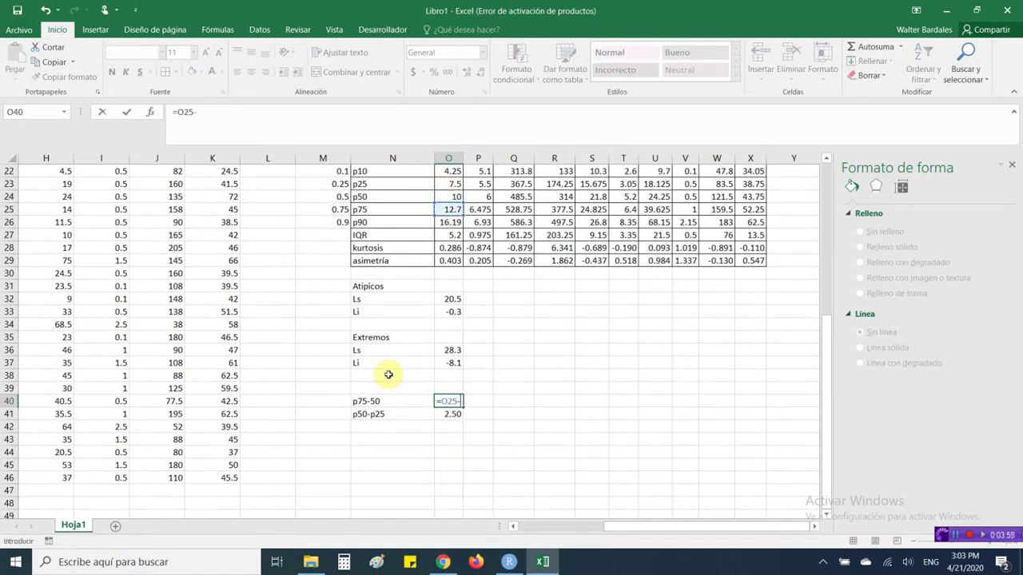
type("-")
key("Up")
key("Up")
key("Up")
key("Up")
key("Up")
key("Up")
key("Up")
key("Up")
key("Up")
key("Up")
key("Up")
key("Up")
key("Up")
key("Up")
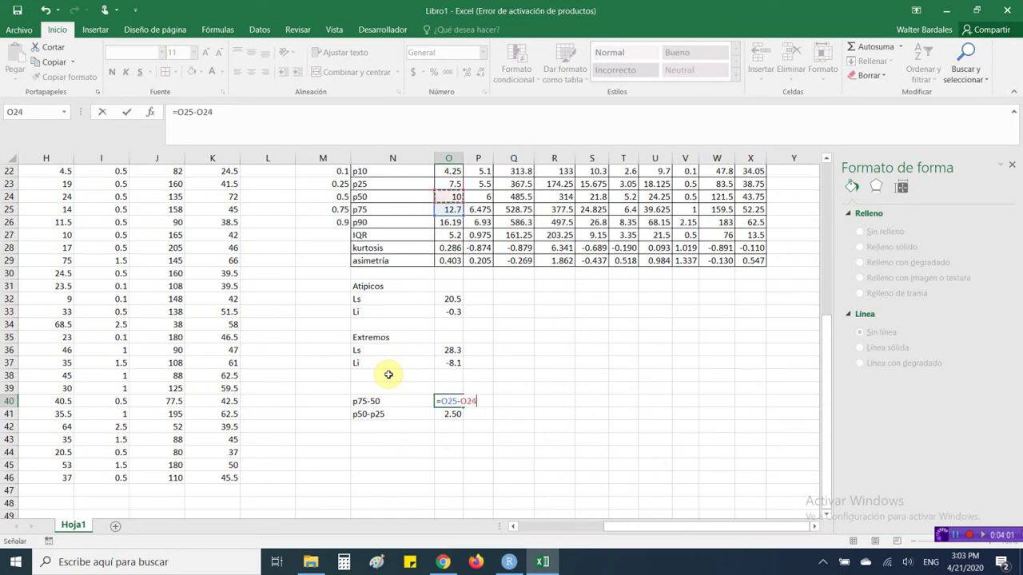
key("Return")
key("Return")
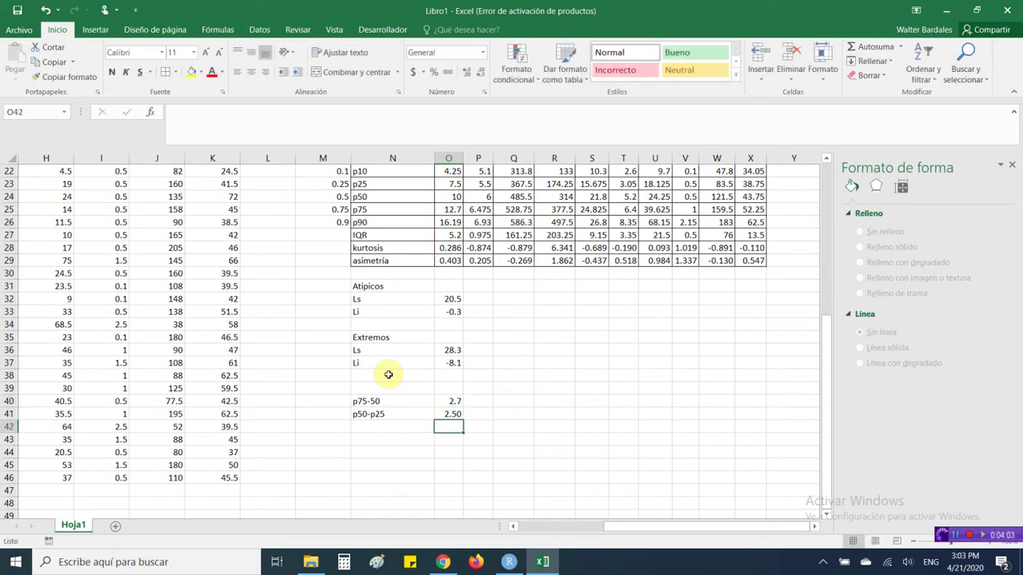
scroll(321, 278, "down", 2)
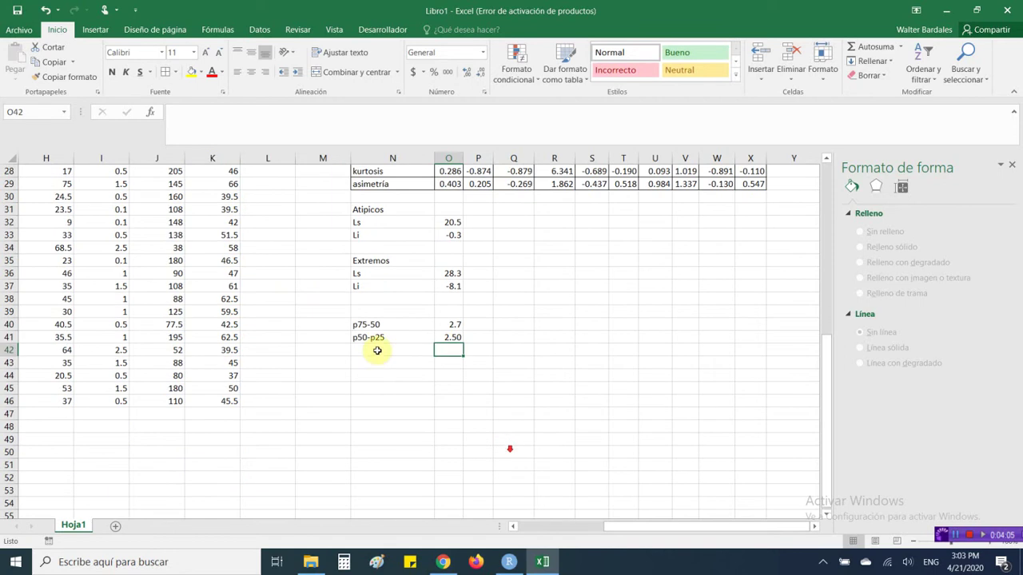
- Insert an empty 2-D stacked column chart and place it on the blank cells below the percentile differences
left_click(388, 400)
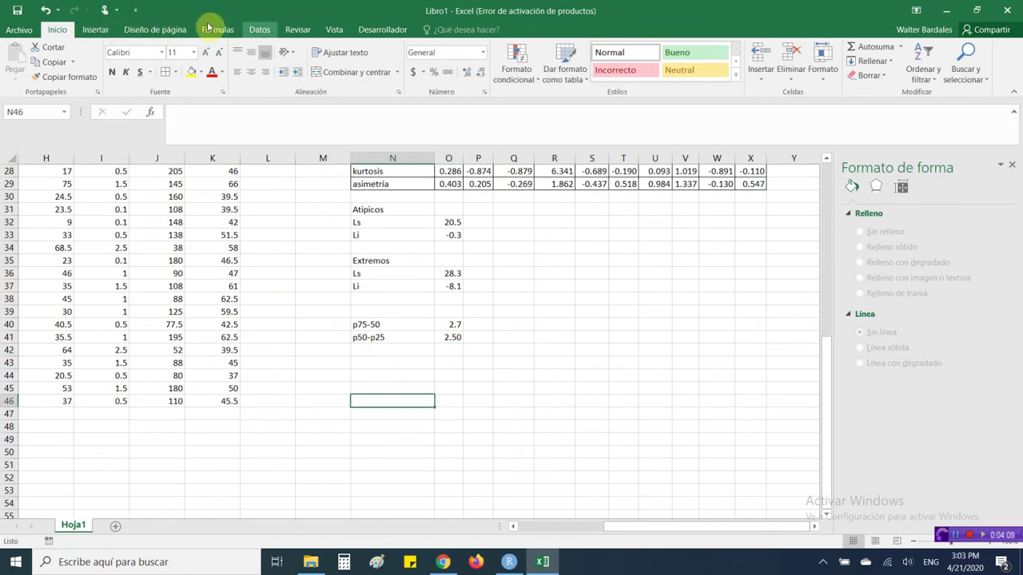
left_click(95, 30)
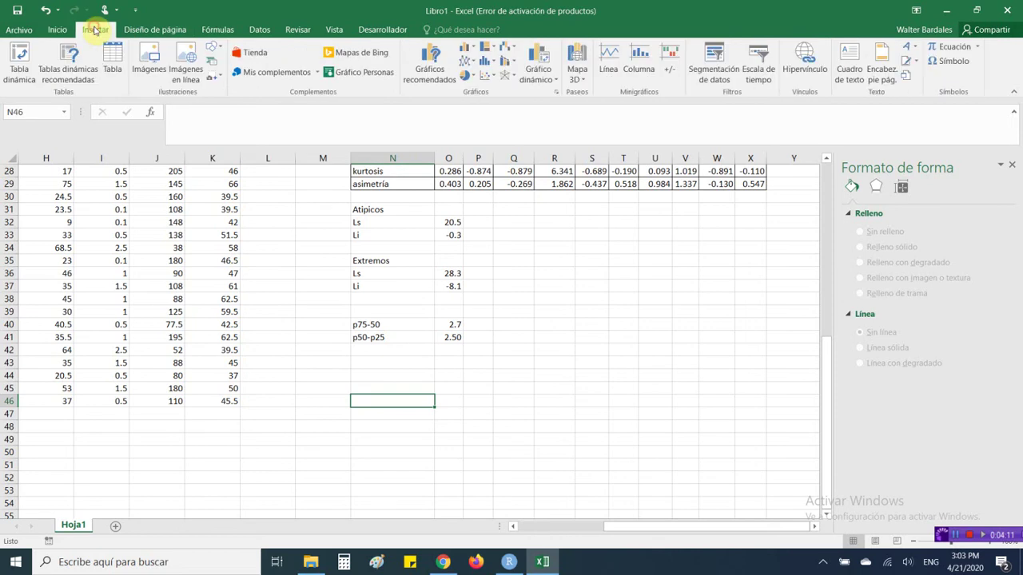
left_click(466, 46)
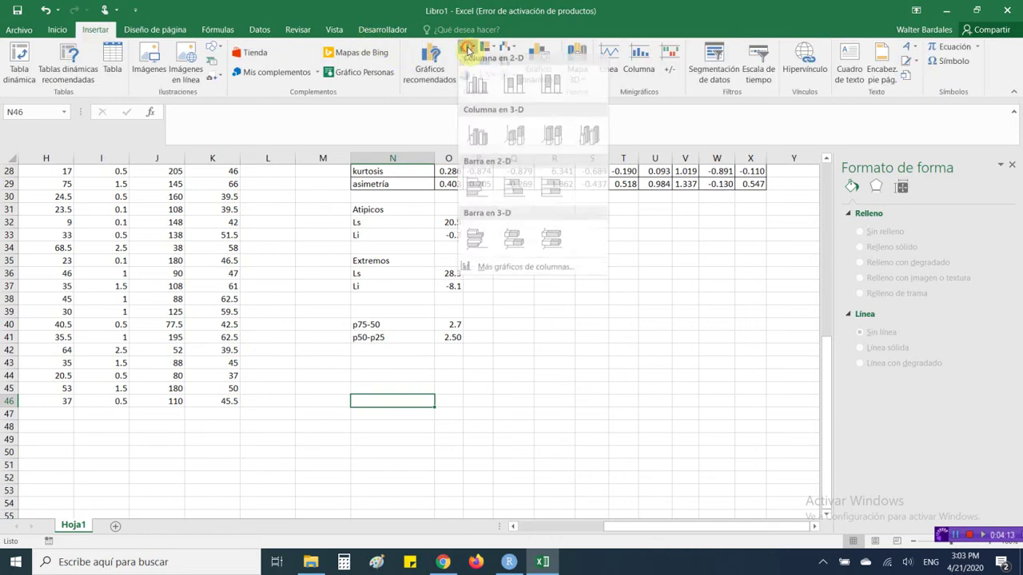
left_click(477, 88)
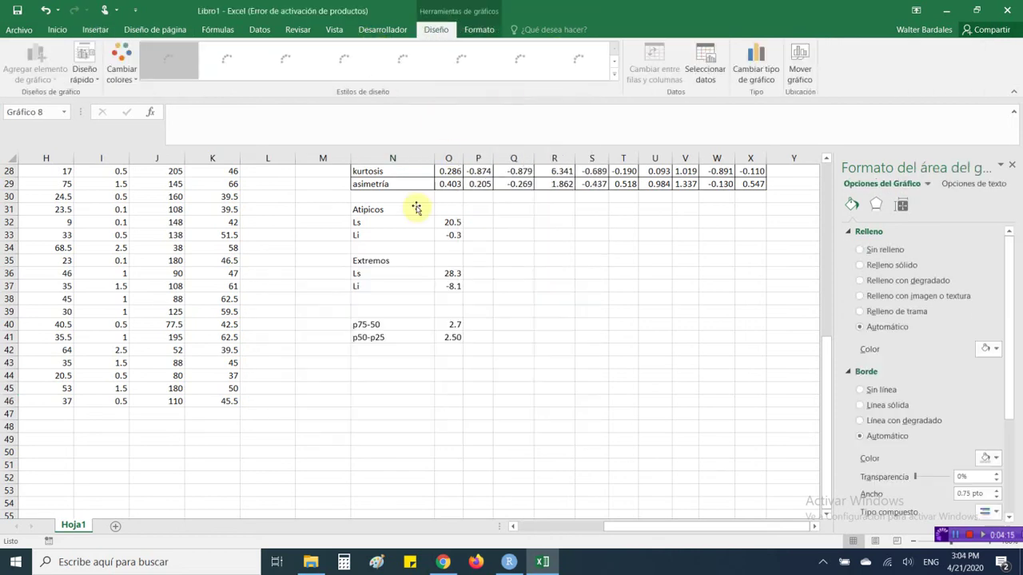
scroll(587, 294, "down", 4)
left_click_drag(495, 237, 572, 383)
- Add a p25 series to the chart, taking its name from N23 and its value from O23
left_click(704, 60)
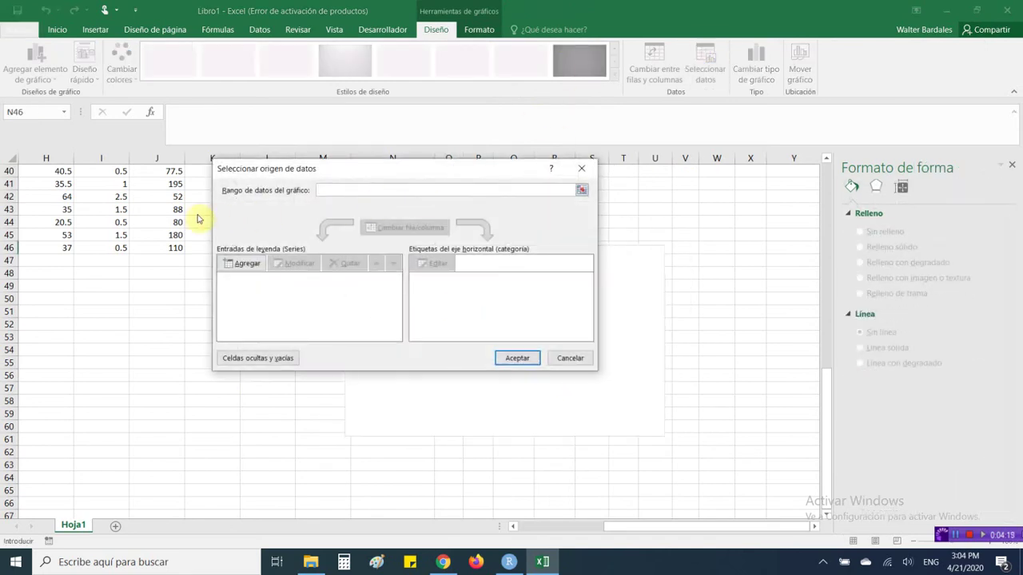
left_click(243, 267)
scroll(429, 169, "up", 6)
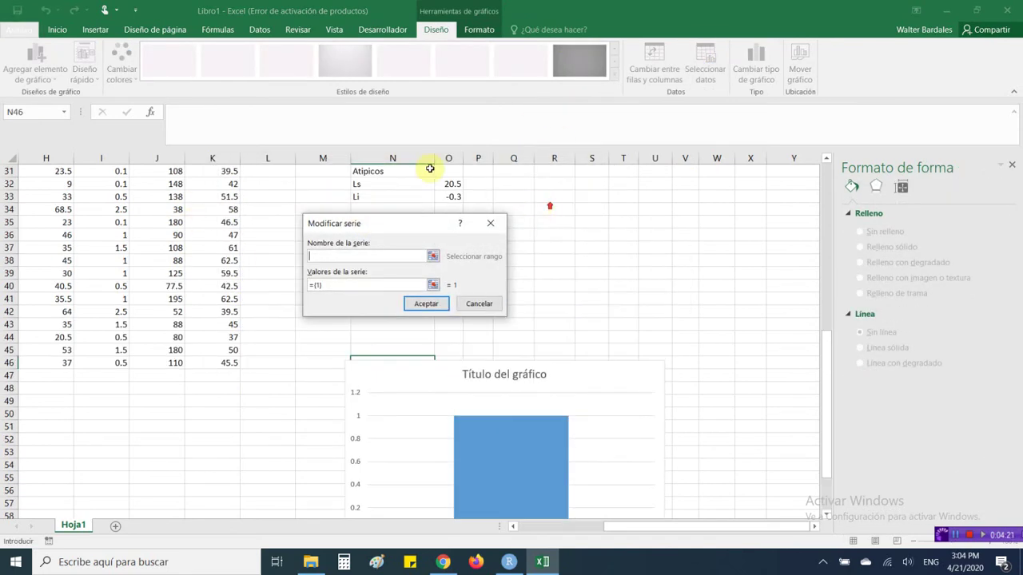
scroll(429, 169, "up", 1)
left_click_drag(396, 223, 219, 255)
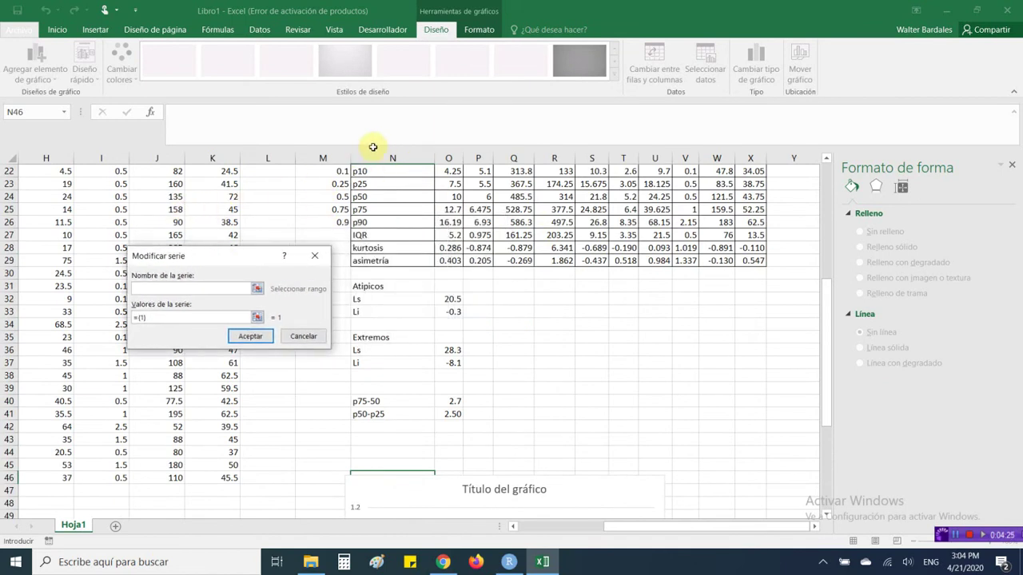
left_click(452, 185)
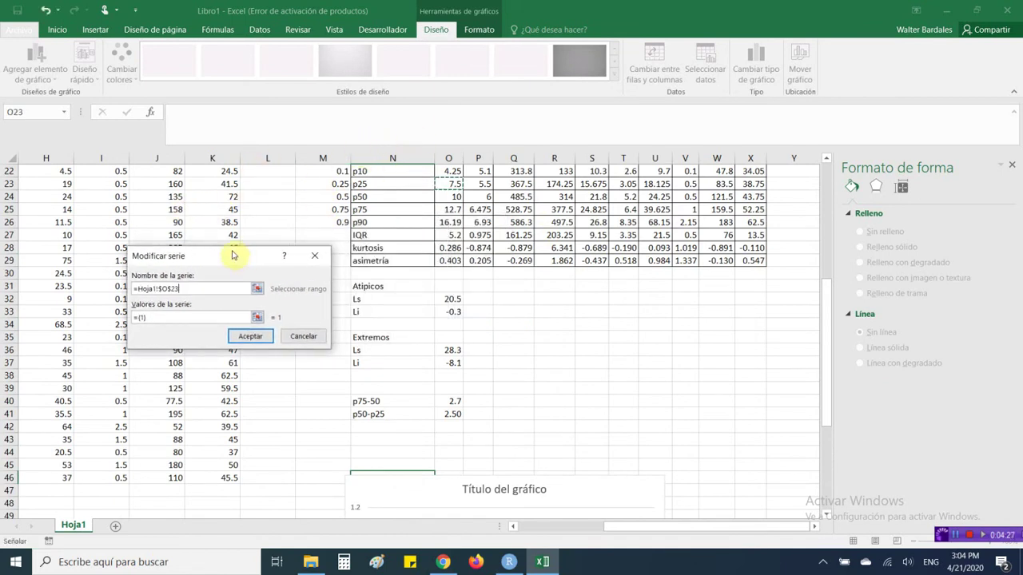
left_click(386, 182)
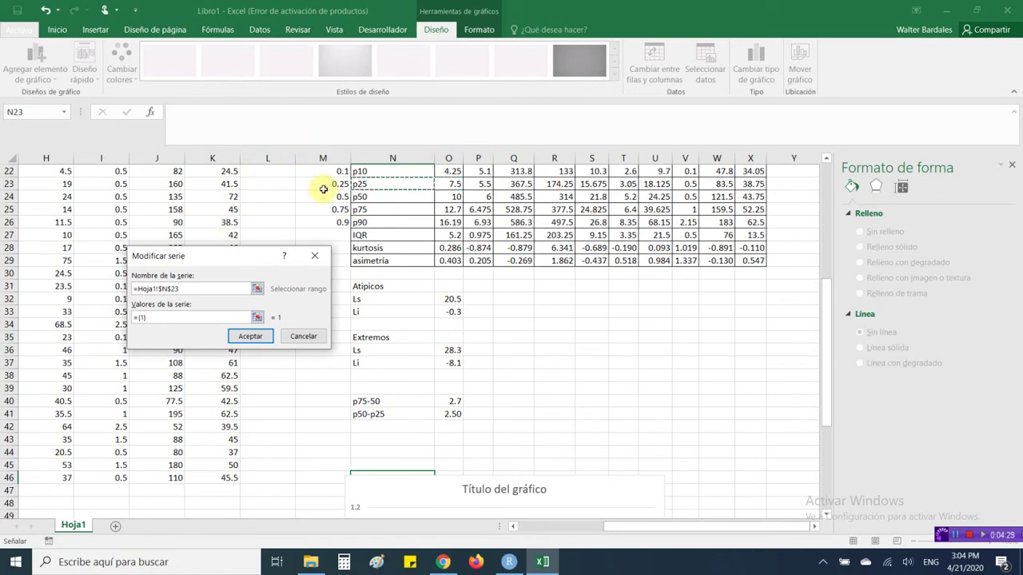
key("Tab")
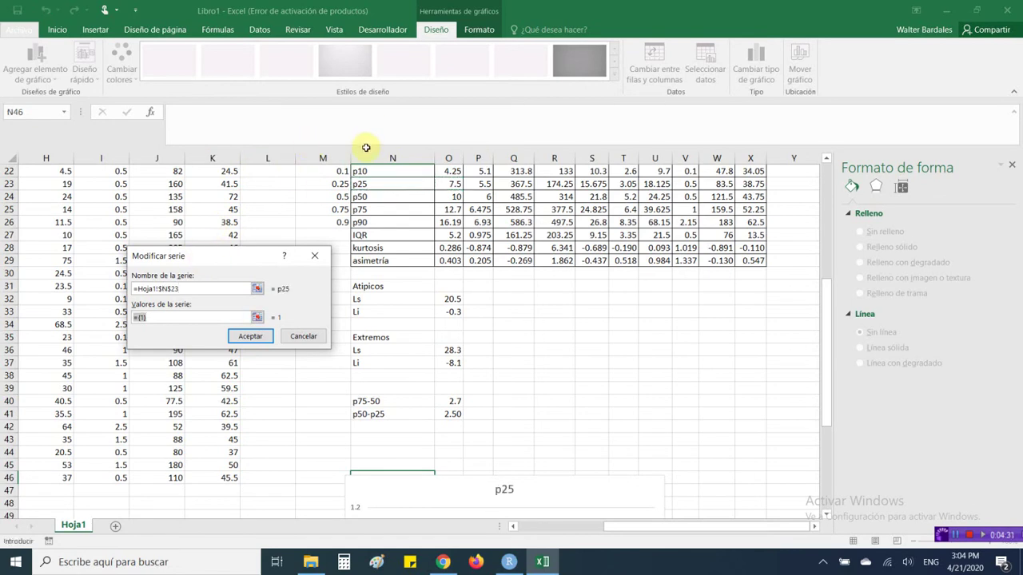
left_click(448, 184)
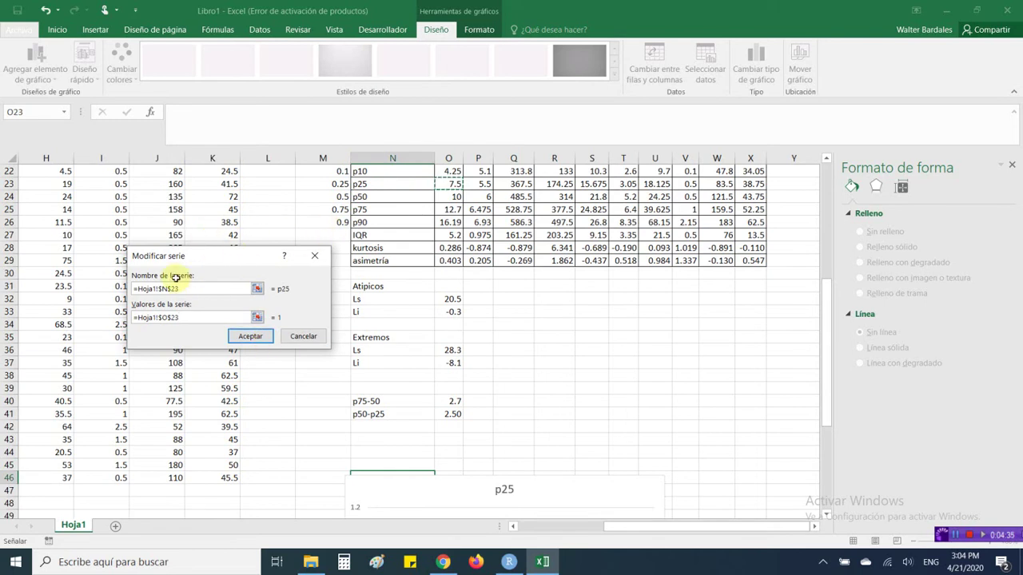
left_click(249, 336)
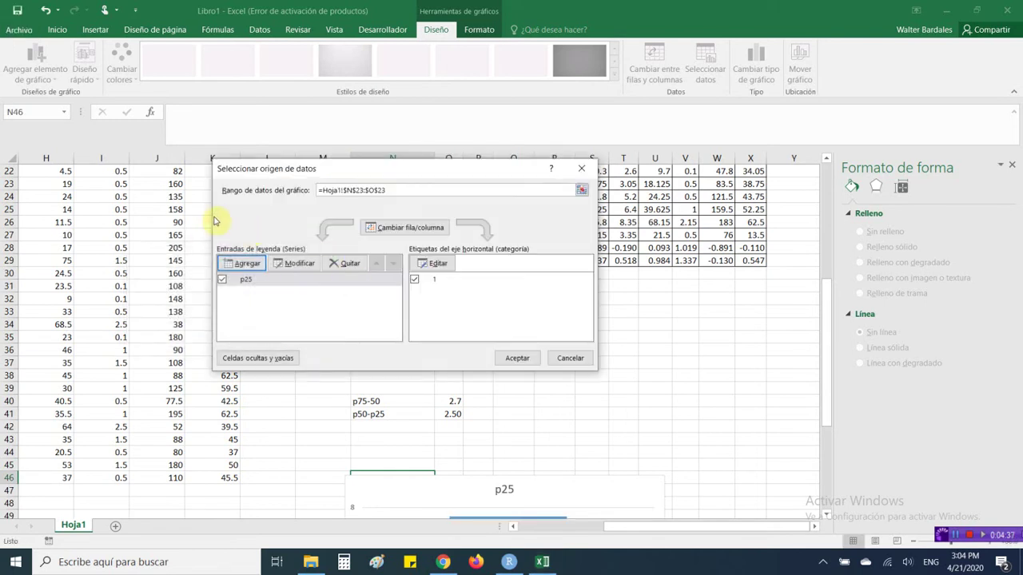
- Add a p50-p25 series to the chart with its name from N41 and its value from O41
left_click(242, 263)
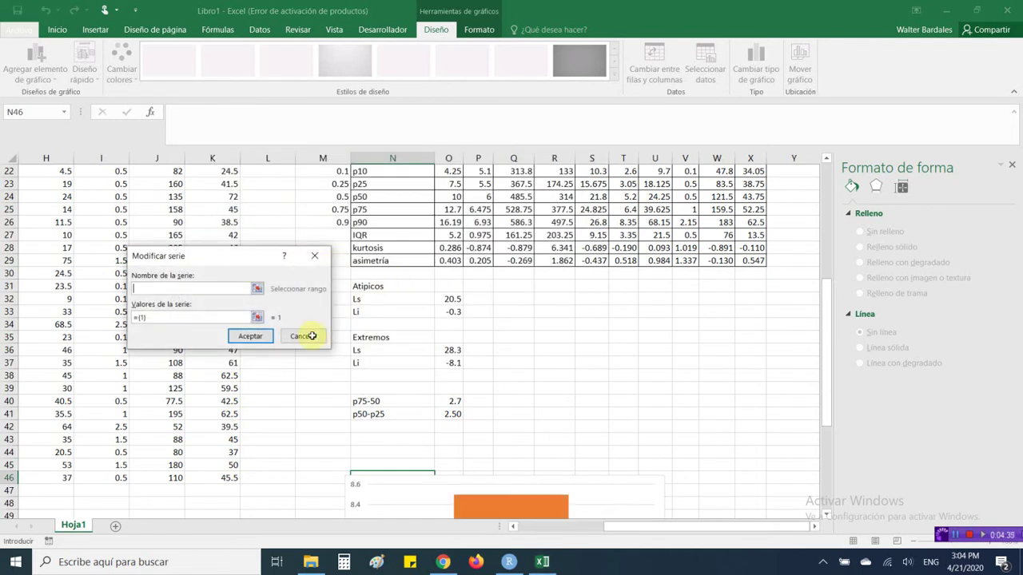
left_click(386, 413)
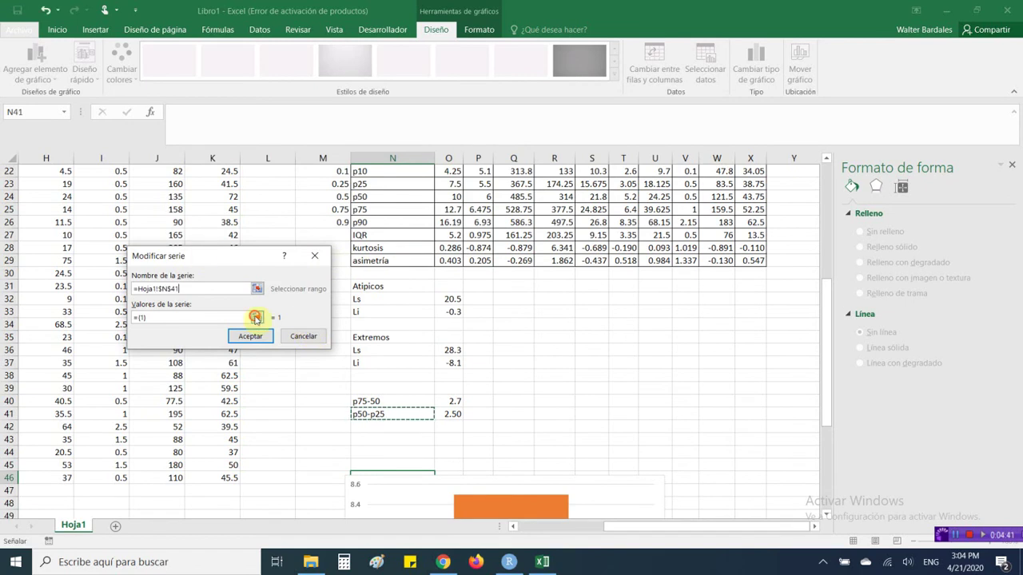
left_click(257, 317)
left_click(449, 414)
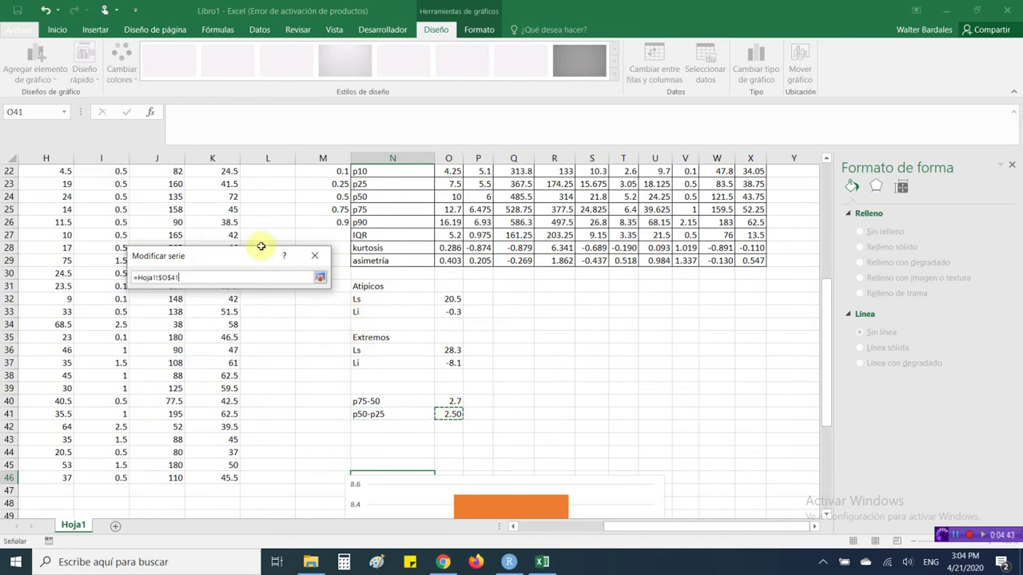
left_click(319, 278)
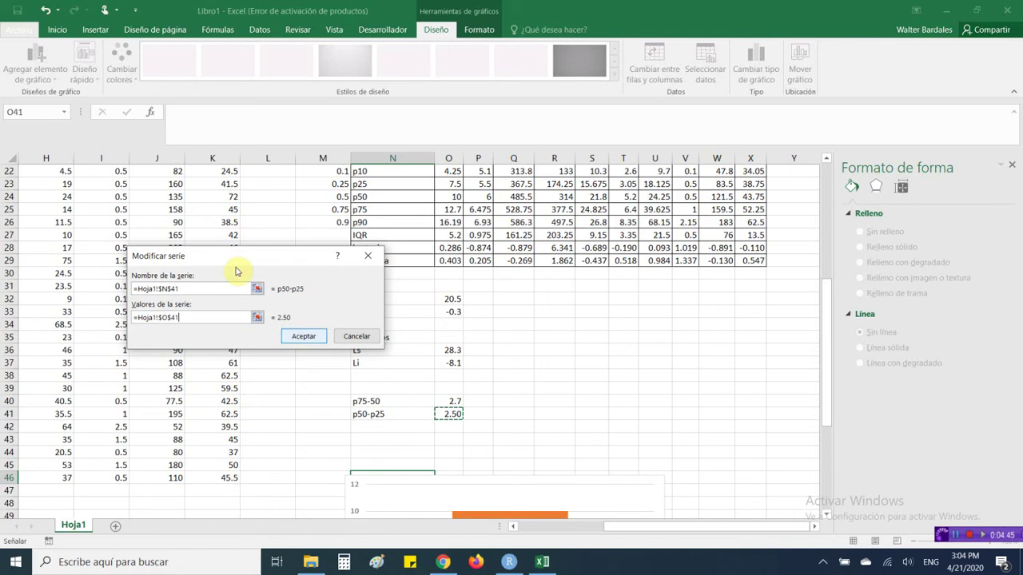
key("Return")
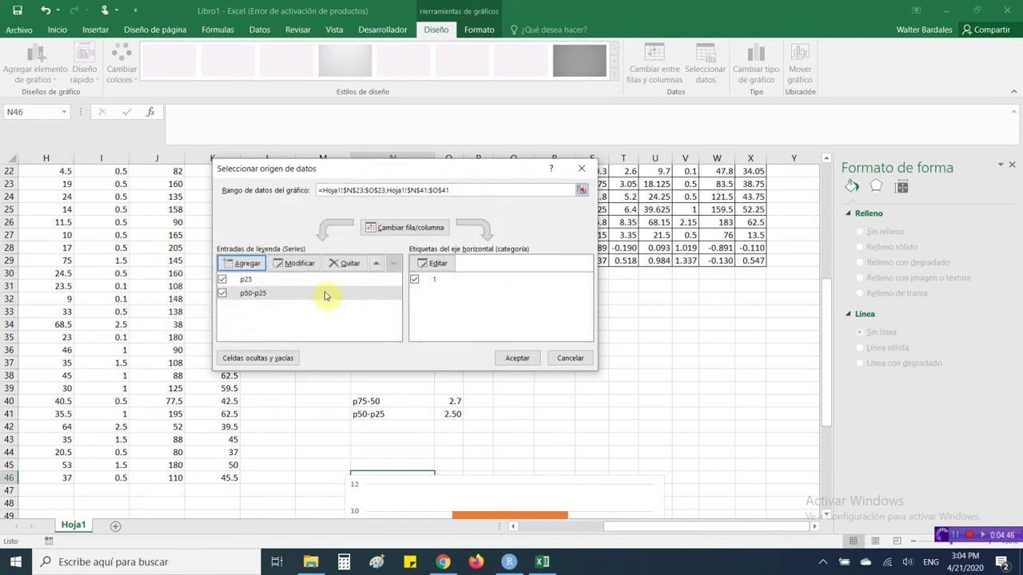
- Add a p75-50 series with its name from N40 and value from O40, and apply the chart's data source
left_click(243, 262)
left_click(396, 403)
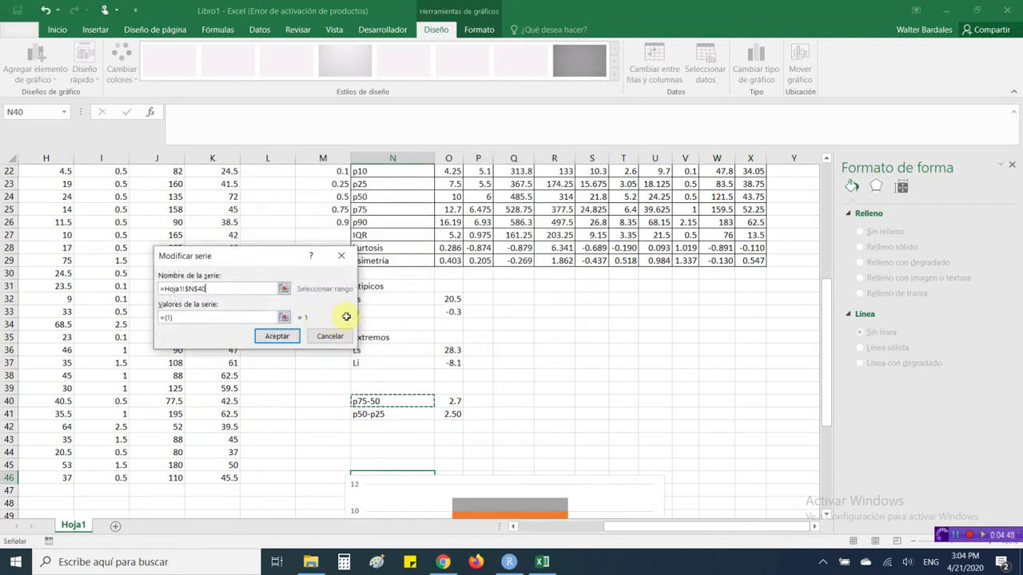
left_click(283, 317)
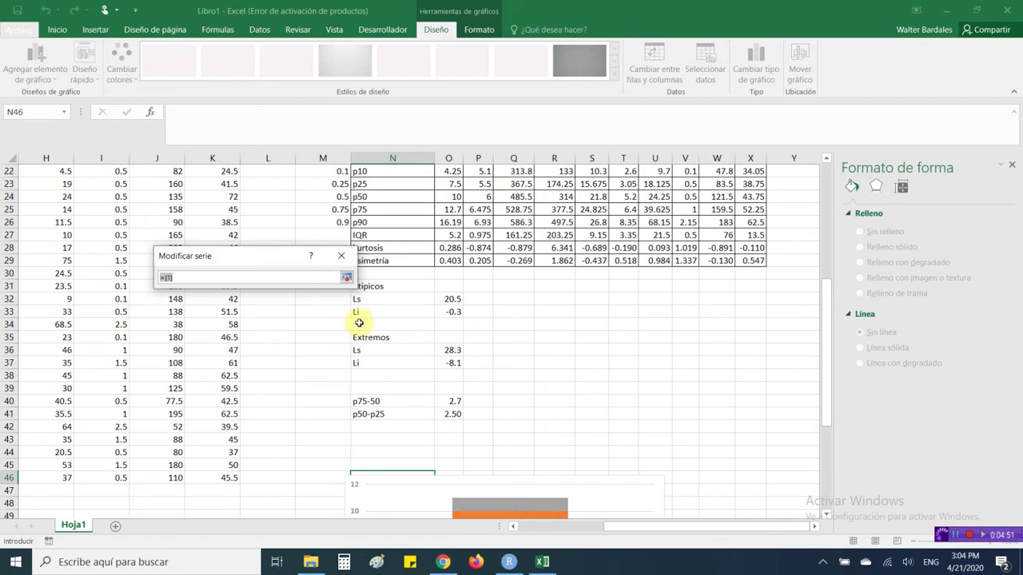
left_click(448, 401)
left_click(346, 278)
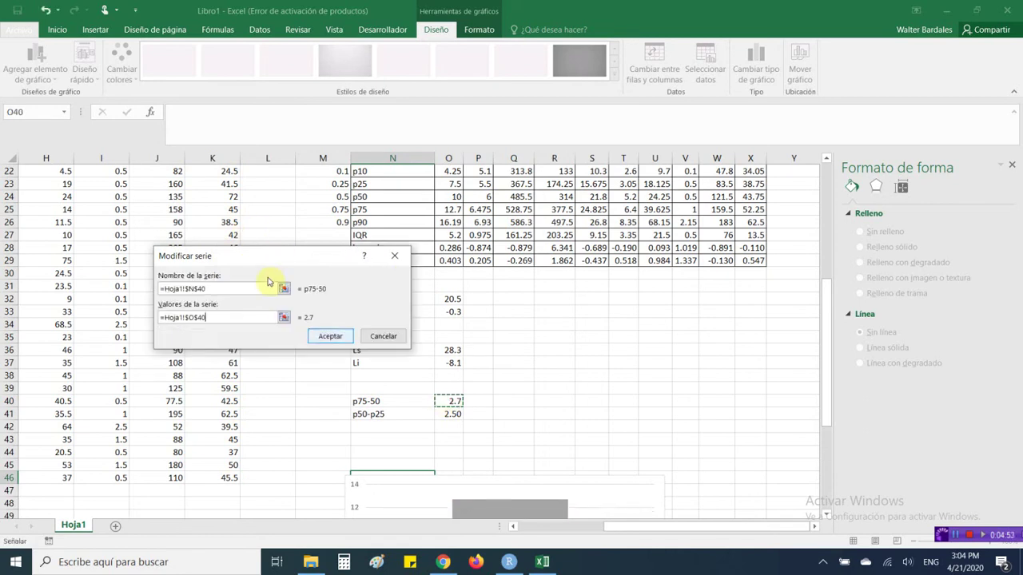
left_click(330, 337)
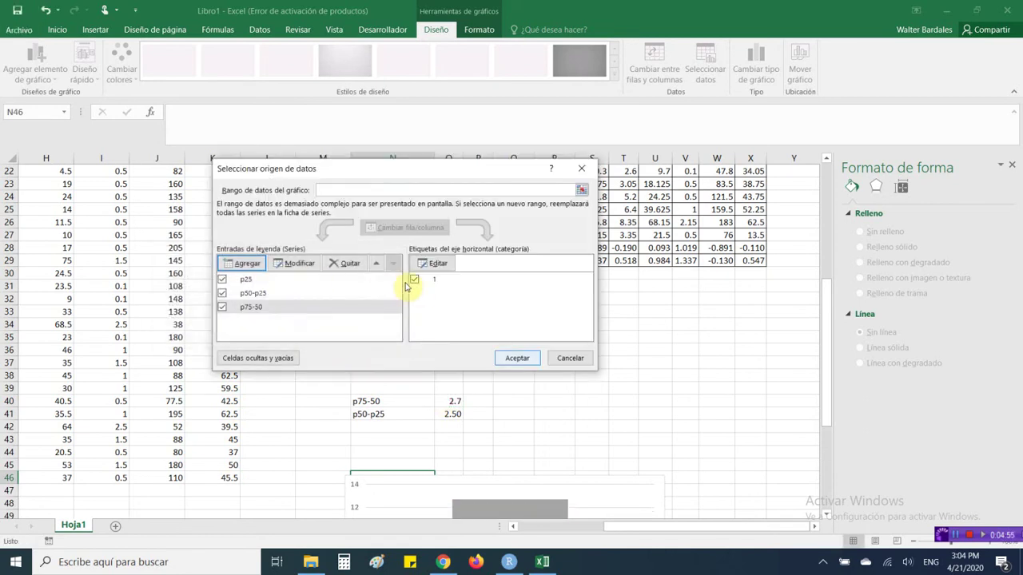
left_click(517, 357)
scroll(480, 275, "down", 5)
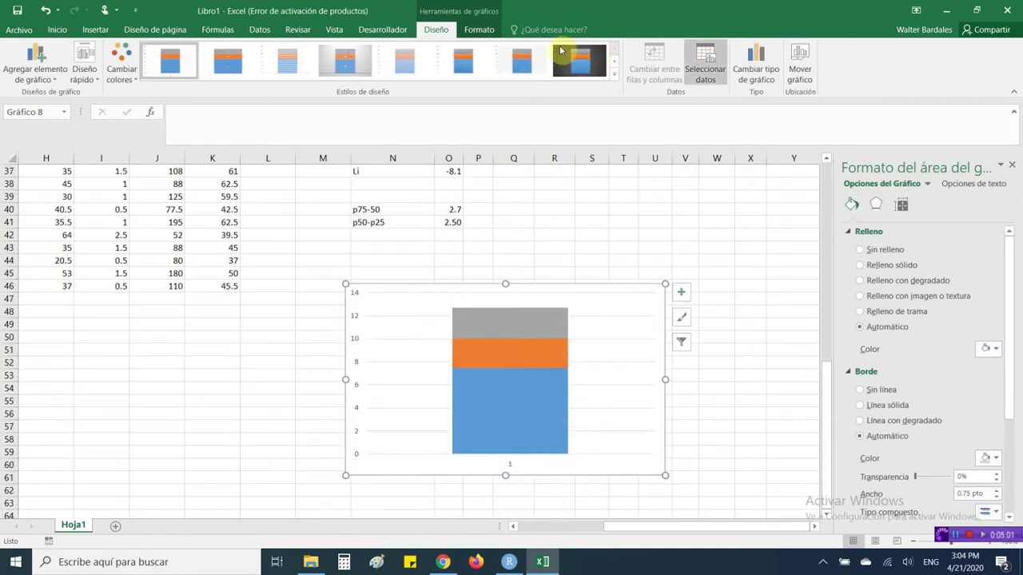
- Add a Media series to the chart, using N11 for the name and O11 for the value
left_click(705, 68)
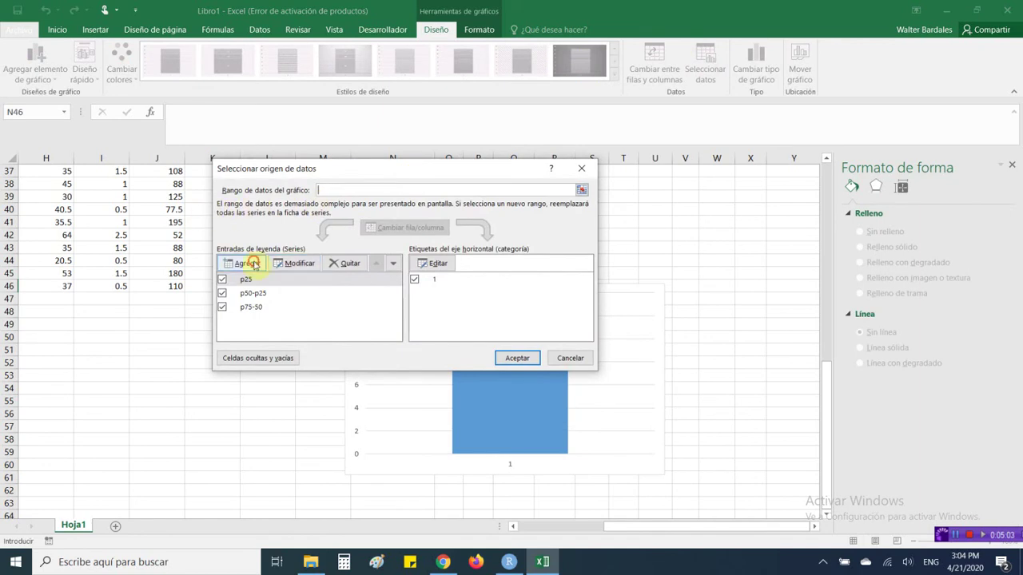
left_click(252, 264)
scroll(482, 181, "up", 3)
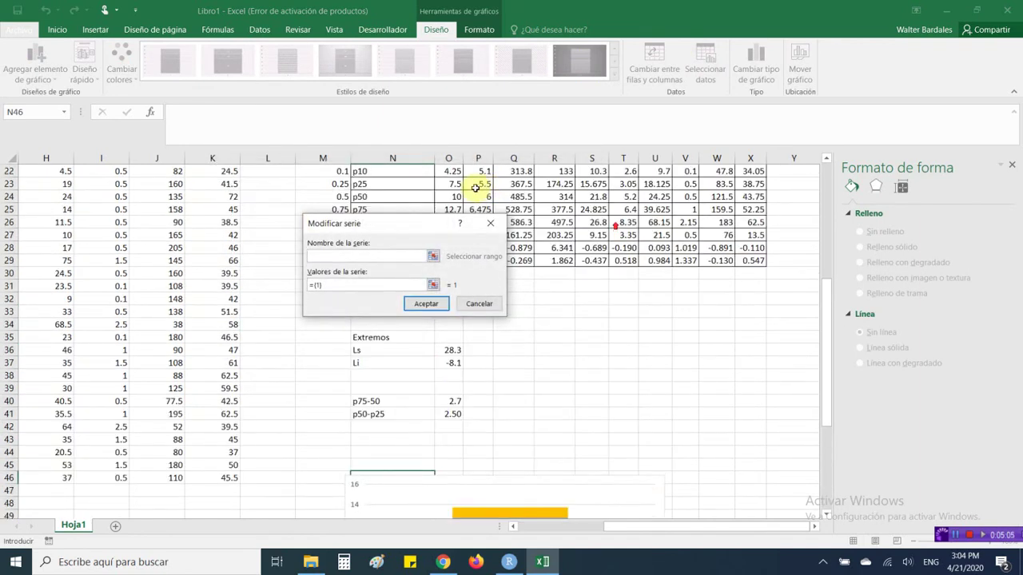
scroll(298, 152, "up", 4)
left_click(392, 184)
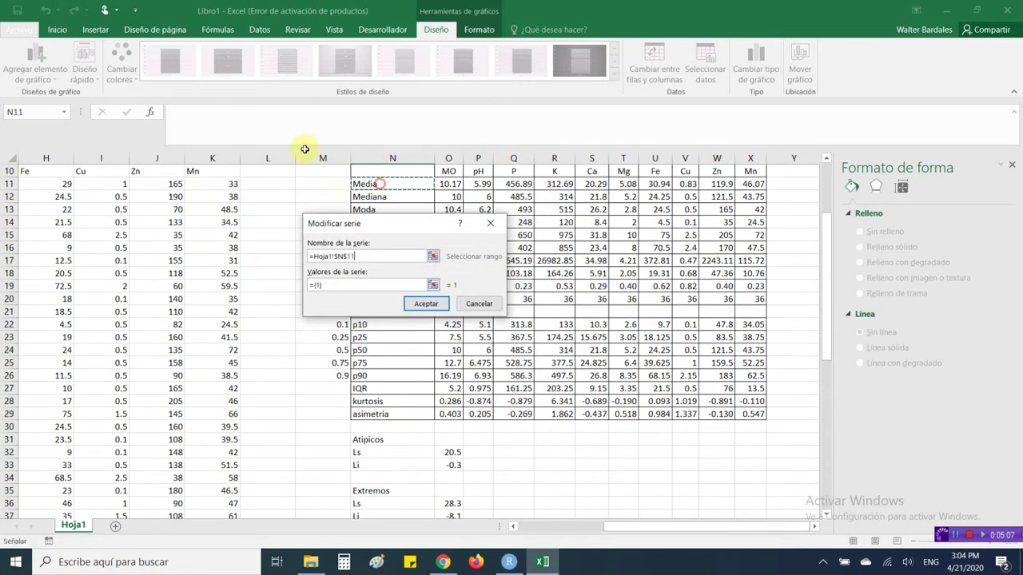
left_click(432, 284)
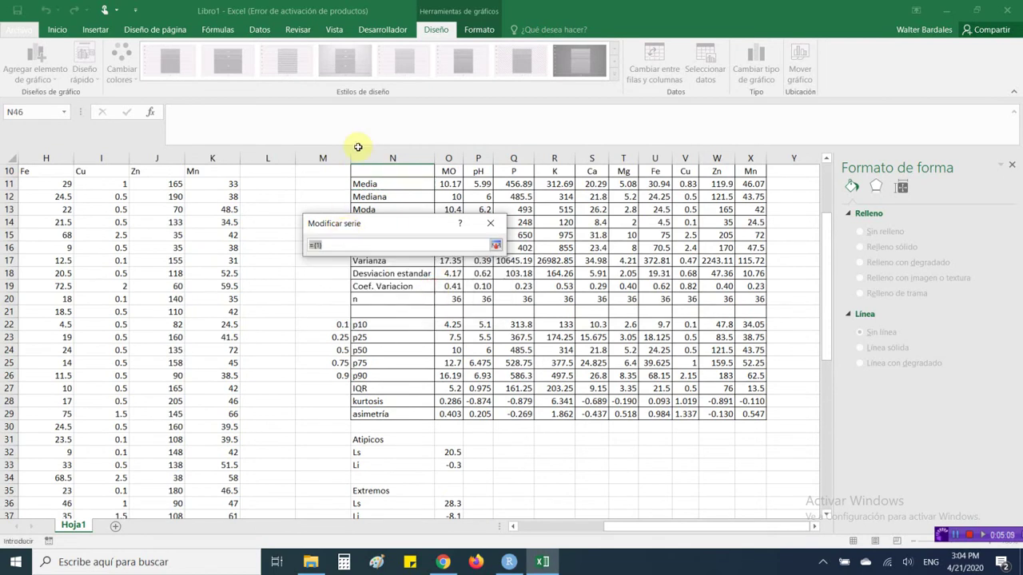
left_click(495, 245)
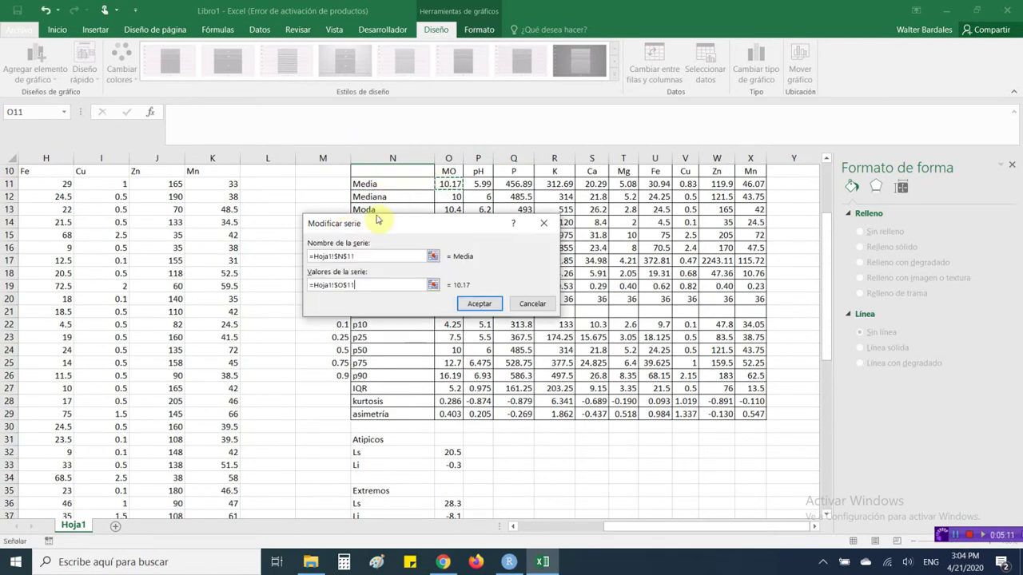
left_click(472, 305)
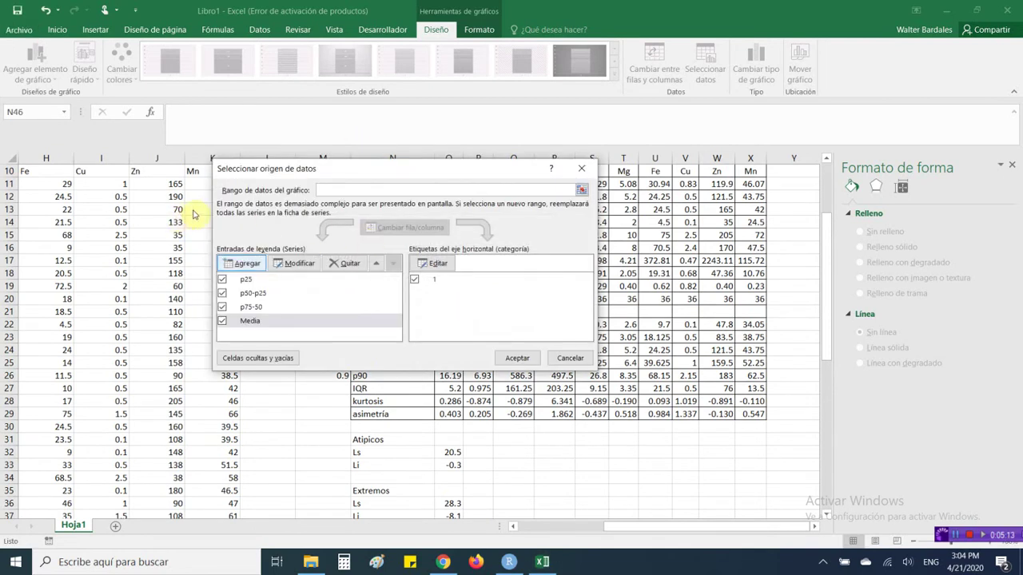
- Add the Atipicos upper limit Ls as a chart series, with its name from N32 and value from O32
left_click(242, 264)
scroll(352, 319, "down", 2)
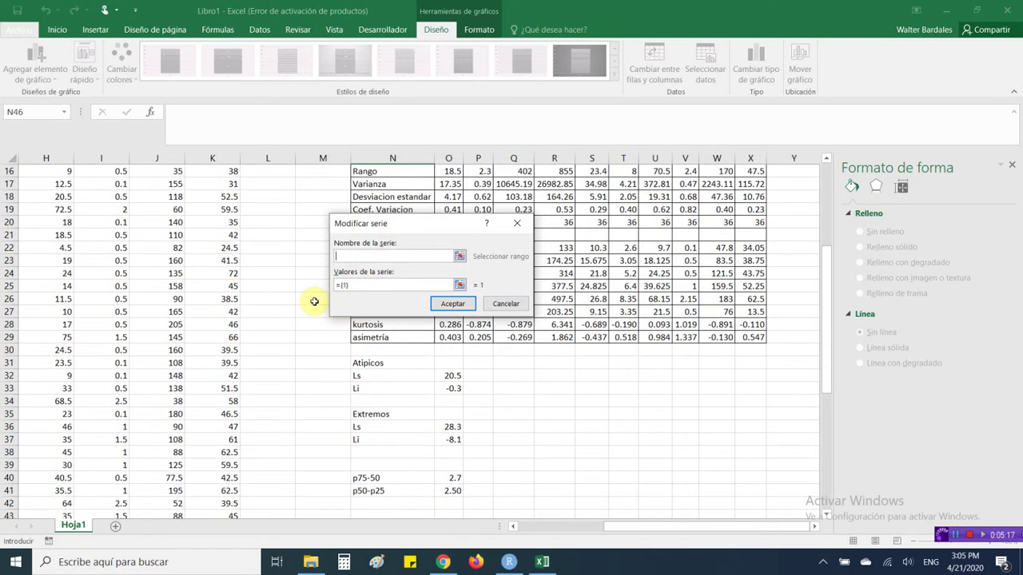
left_click(392, 376)
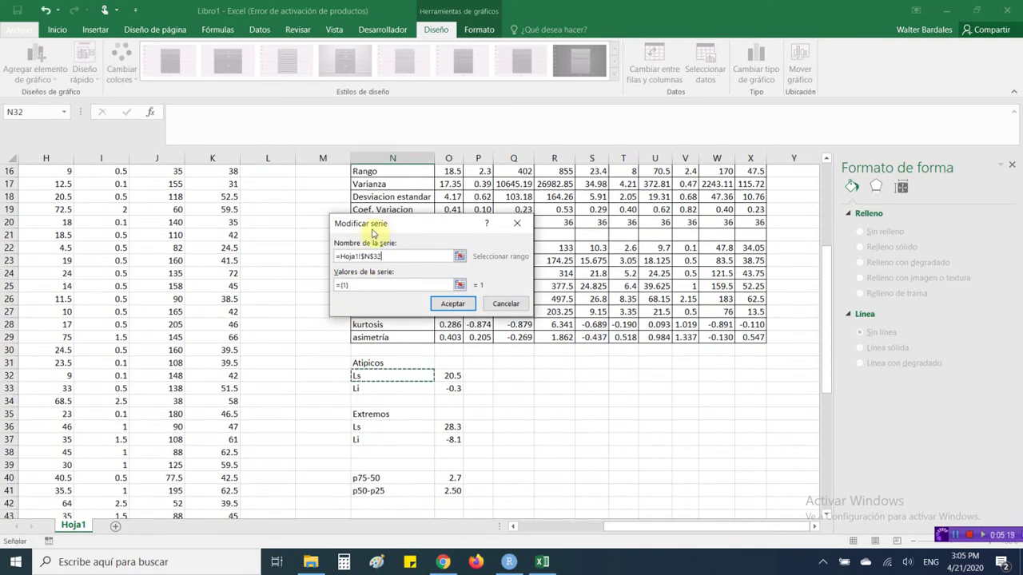
left_click_drag(454, 286, 369, 233)
left_click(446, 379)
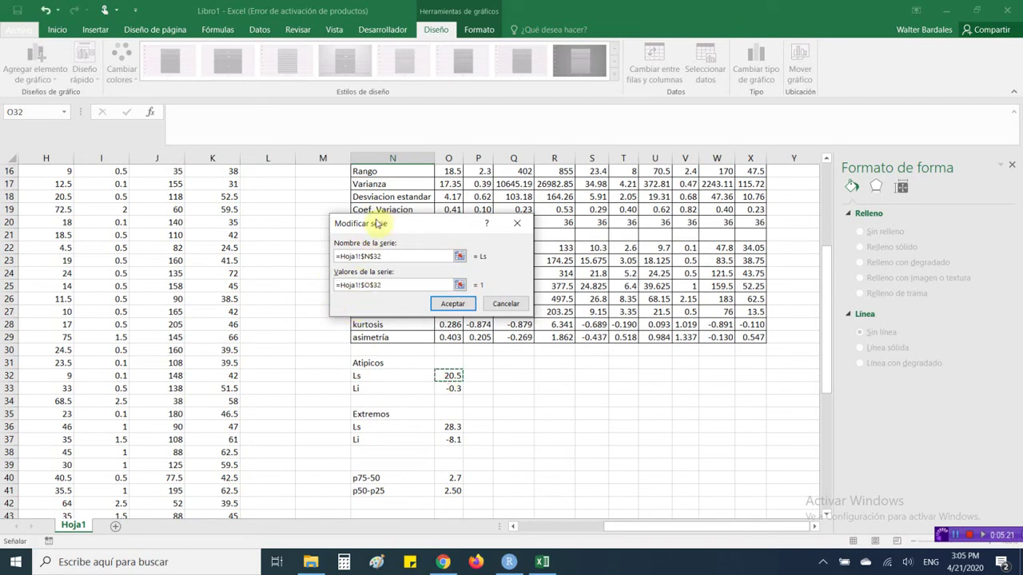
key("Return")
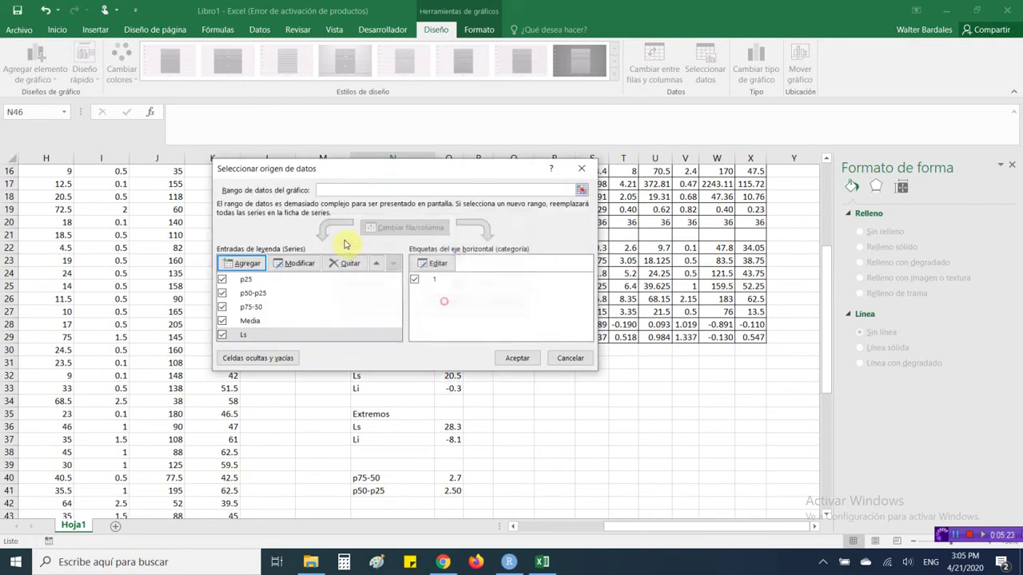
- Add the Atipicos lower limit Li as a chart series, with its name from N33 and value from O33, and apply the data source
left_click(243, 263)
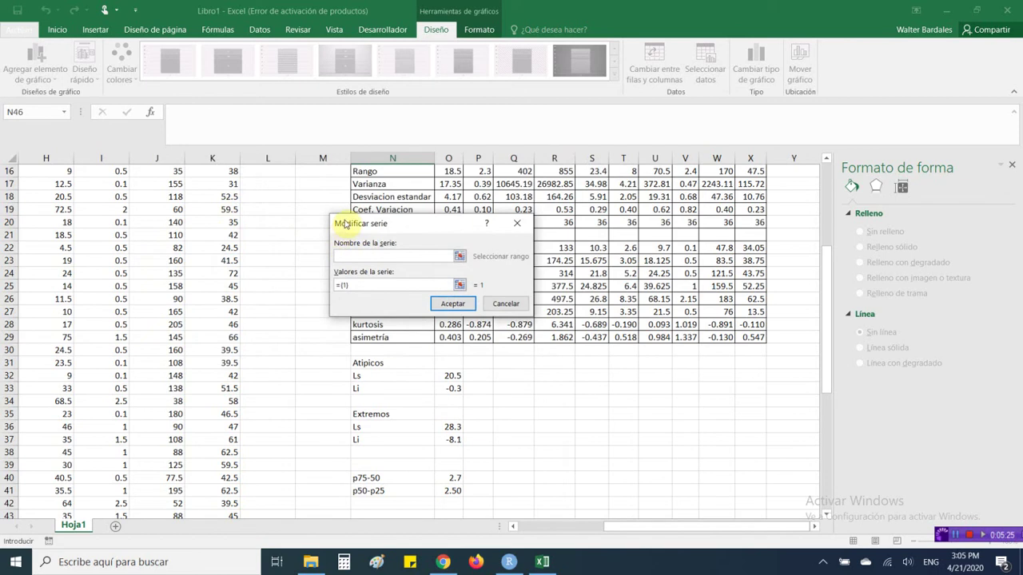
left_click(378, 387)
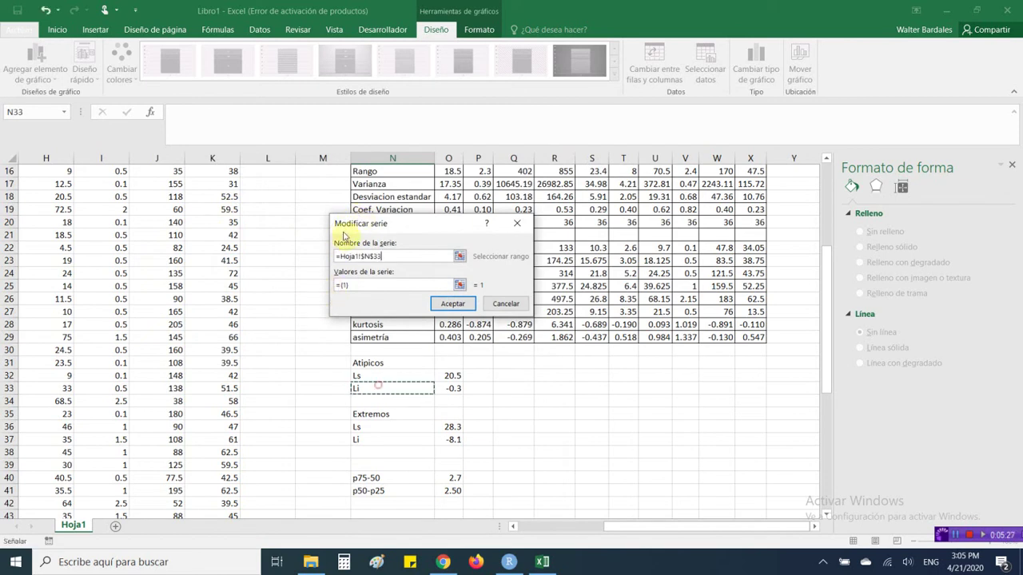
left_click(456, 286)
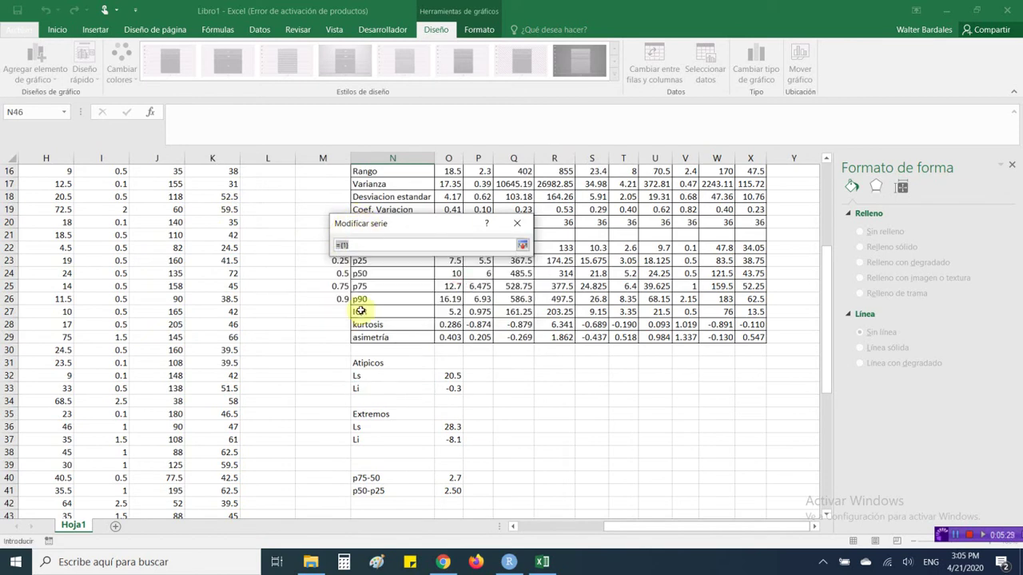
left_click(448, 388)
left_click(522, 245)
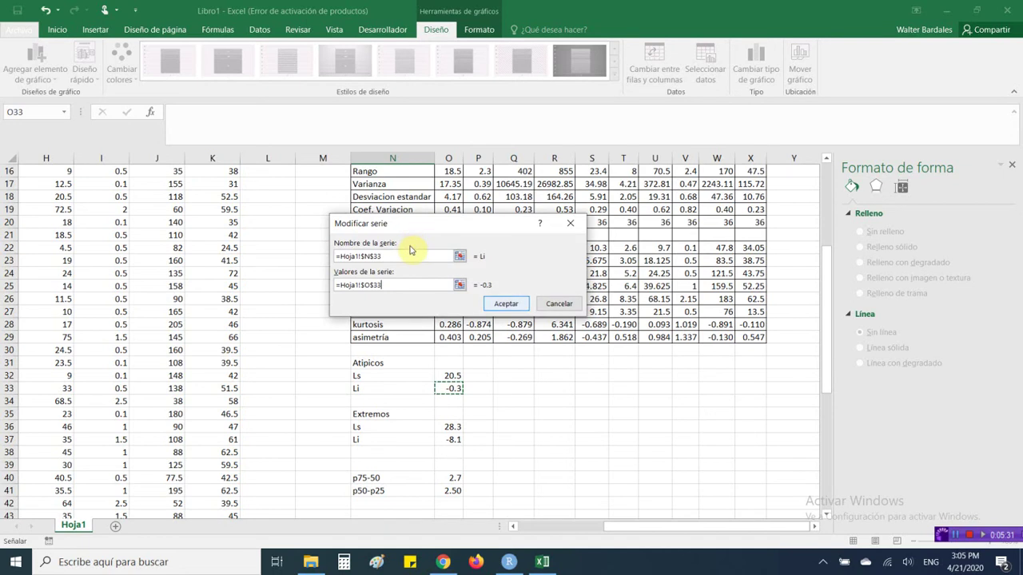
left_click(505, 303)
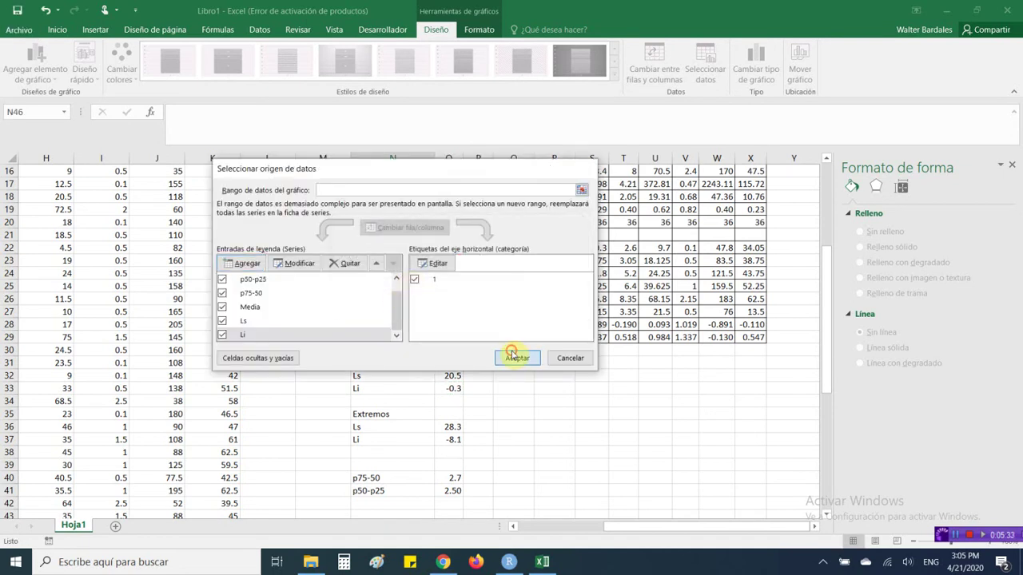
left_click(515, 358)
- Switch the chart to a custom combination (Cuadro combinado) with p25, p50-p25 and p75-50 as stacked columns (Columna apilada)
scroll(578, 391, "down", 5)
scroll(480, 313, "down", 3)
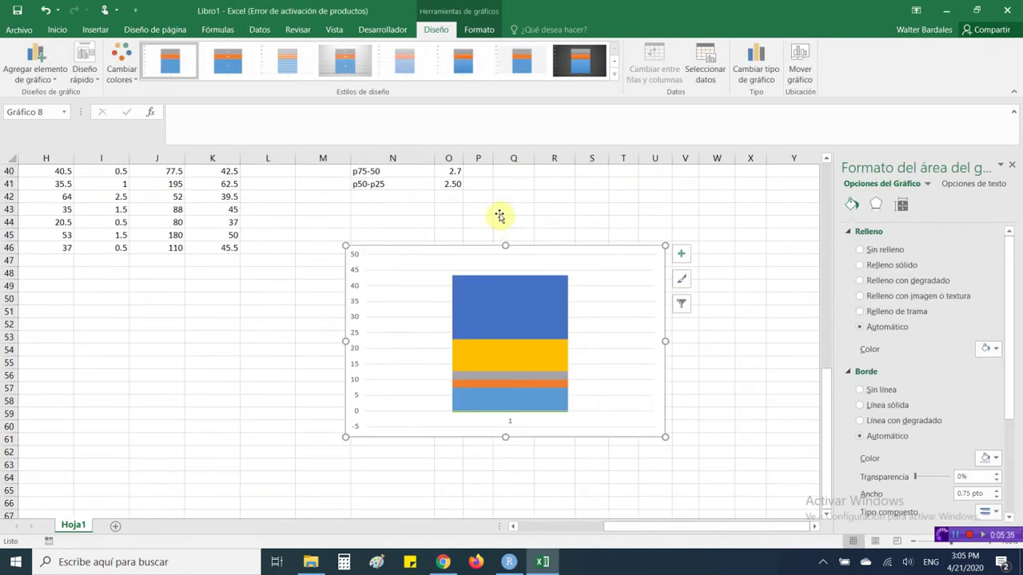
left_click(653, 259)
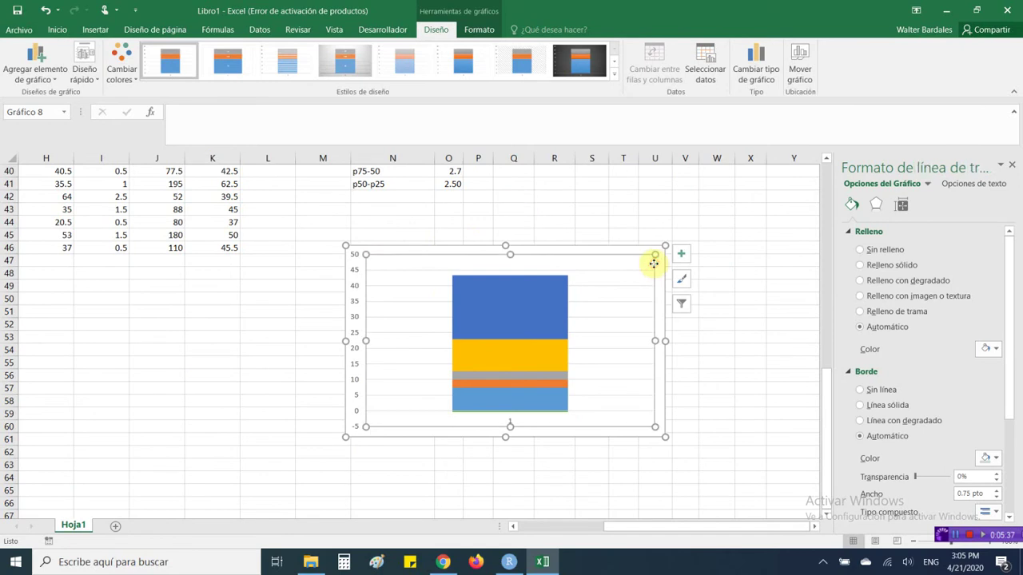
left_click(755, 64)
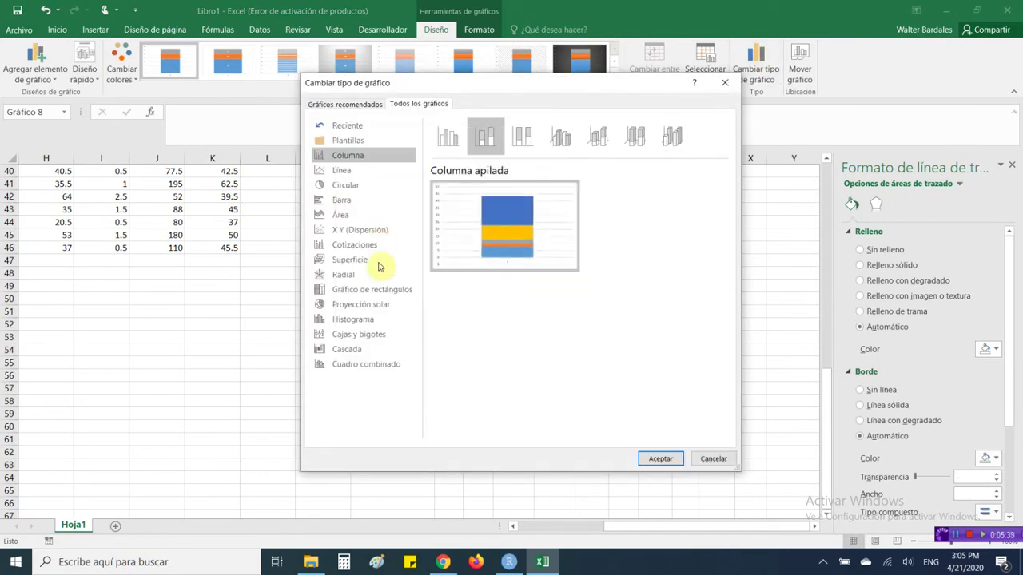
mouse_move(439, 199)
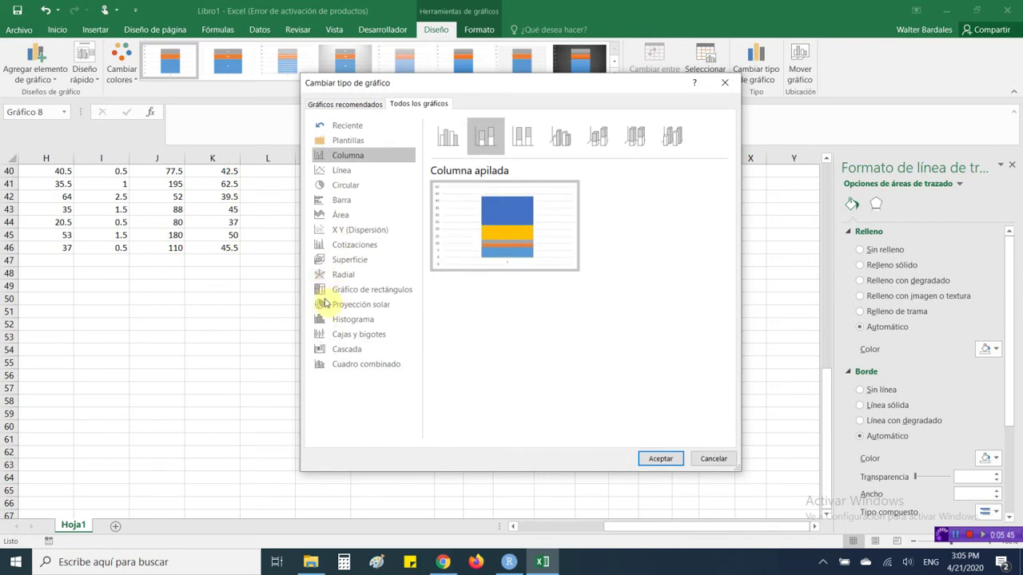
left_click(385, 364)
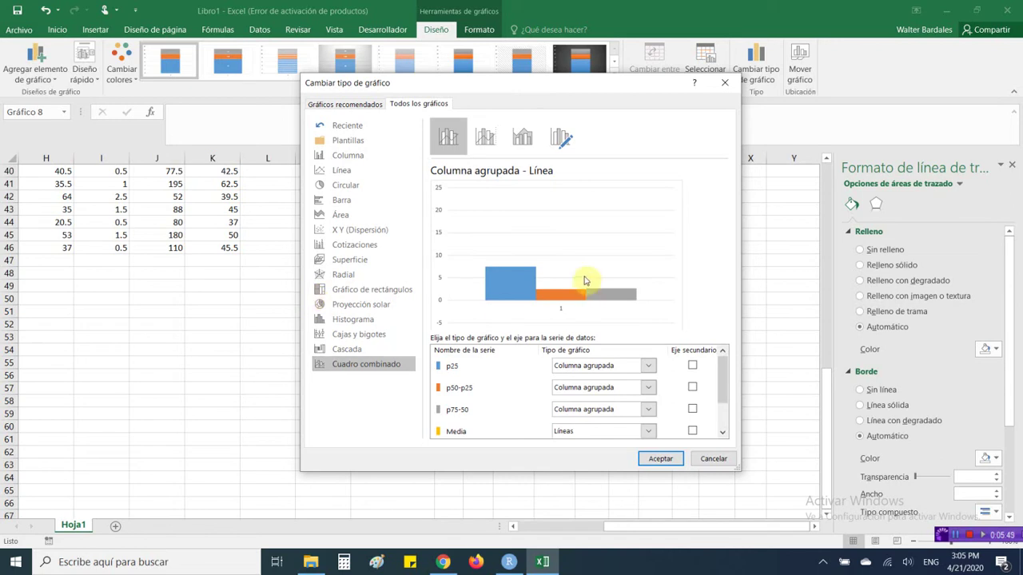
left_click(648, 365)
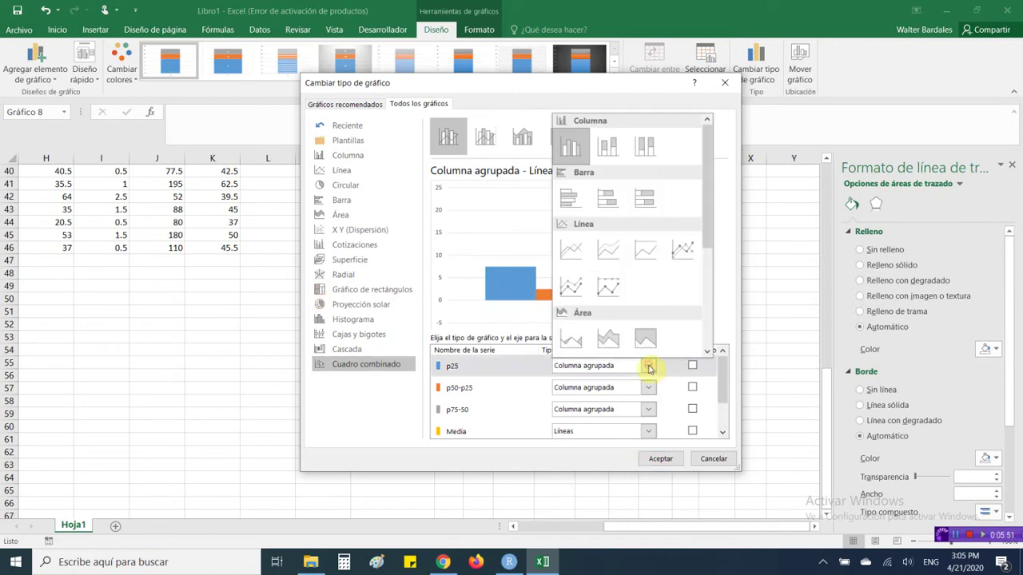
left_click(615, 149)
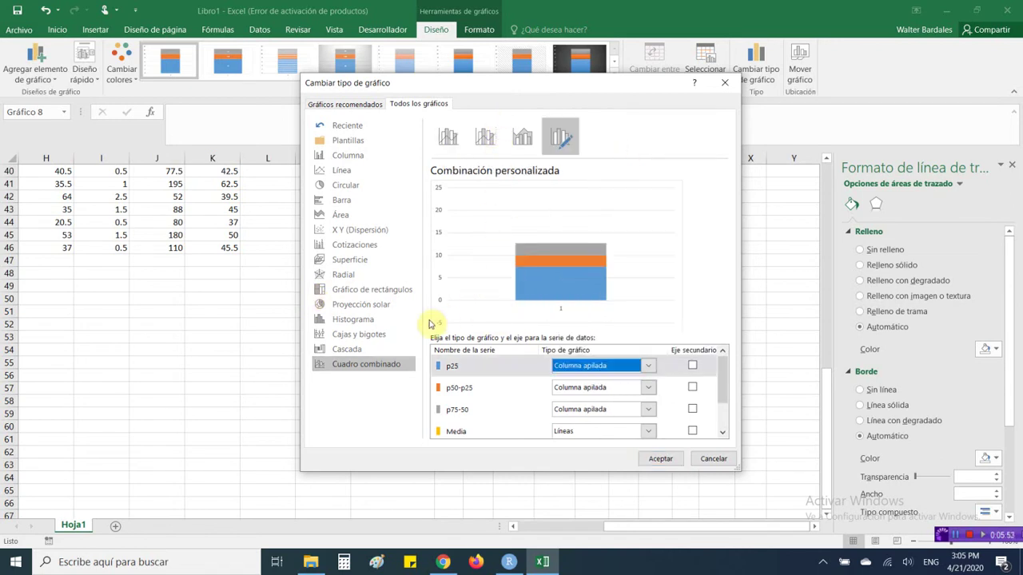
- Set the Media, Ls and Li series to line with markers (Línea con marcadores) and apply the combination chart
scroll(721, 379, "down", 1)
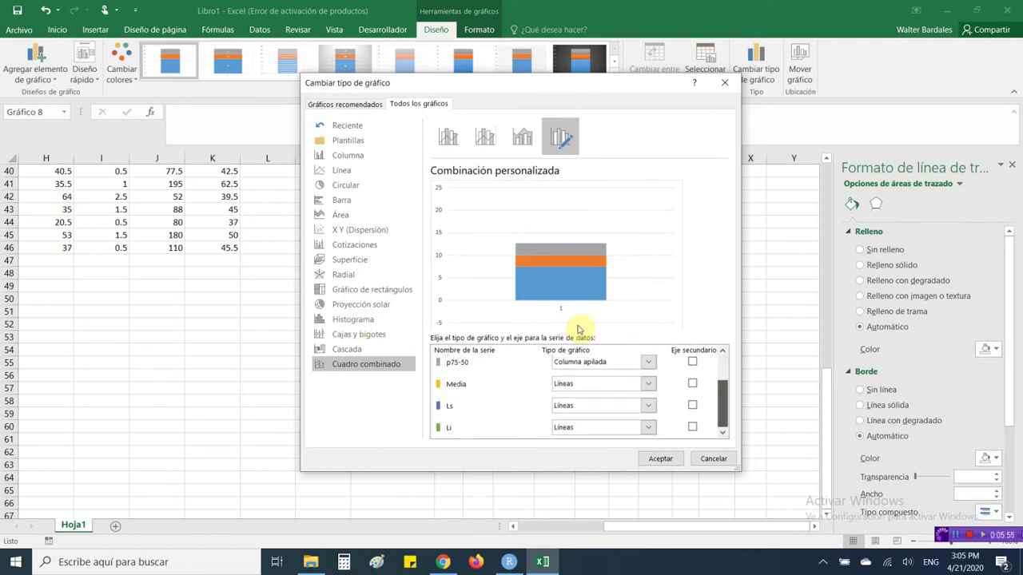
left_click(648, 384)
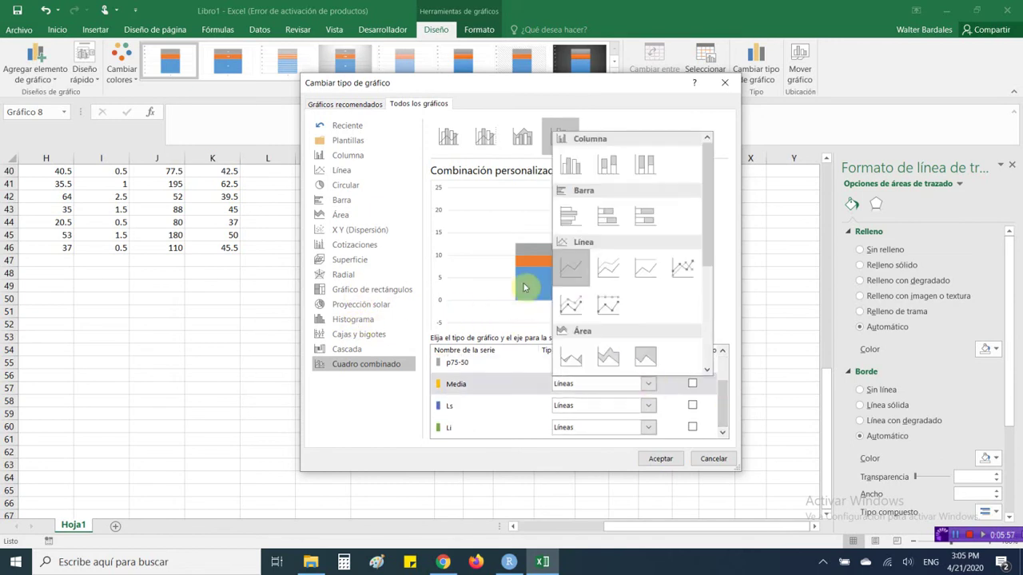
left_click(681, 269)
left_click(648, 406)
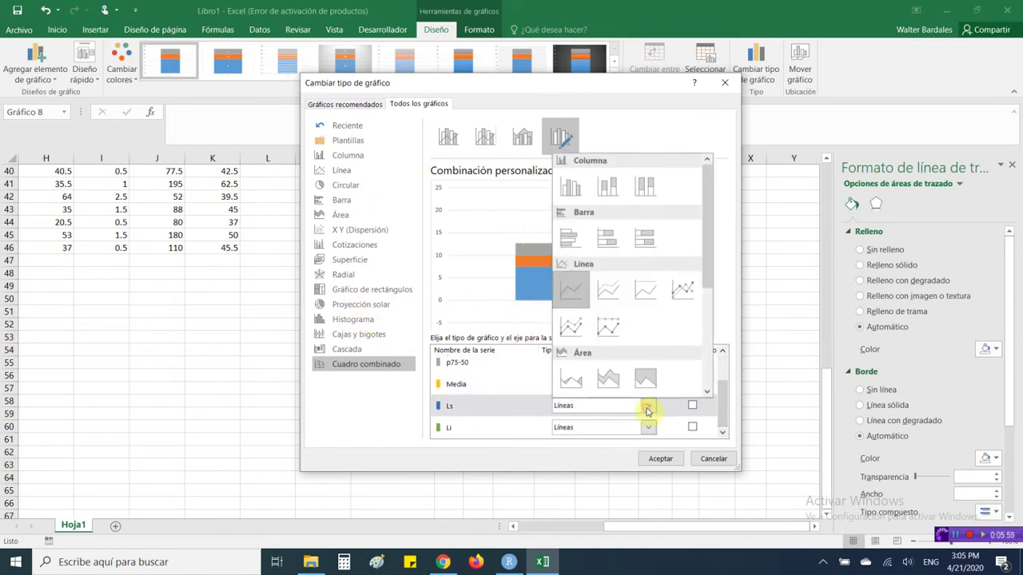
left_click(682, 289)
left_click(648, 427)
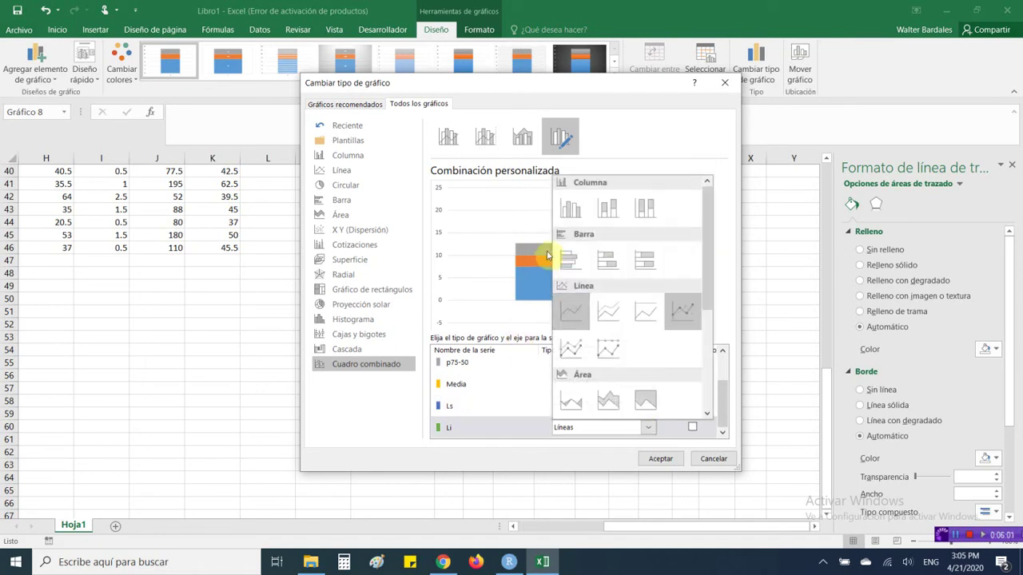
left_click(681, 311)
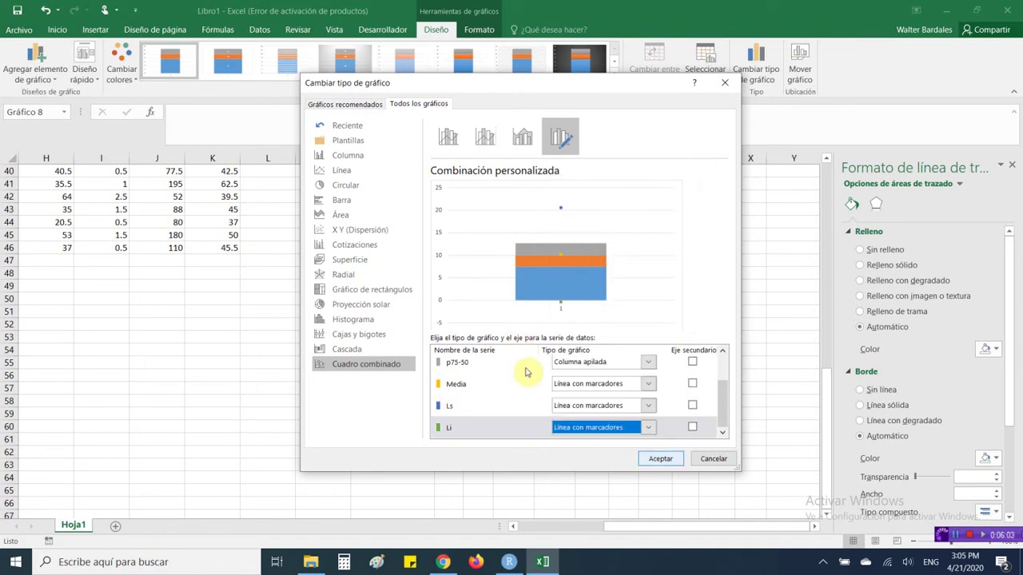
left_click(660, 458)
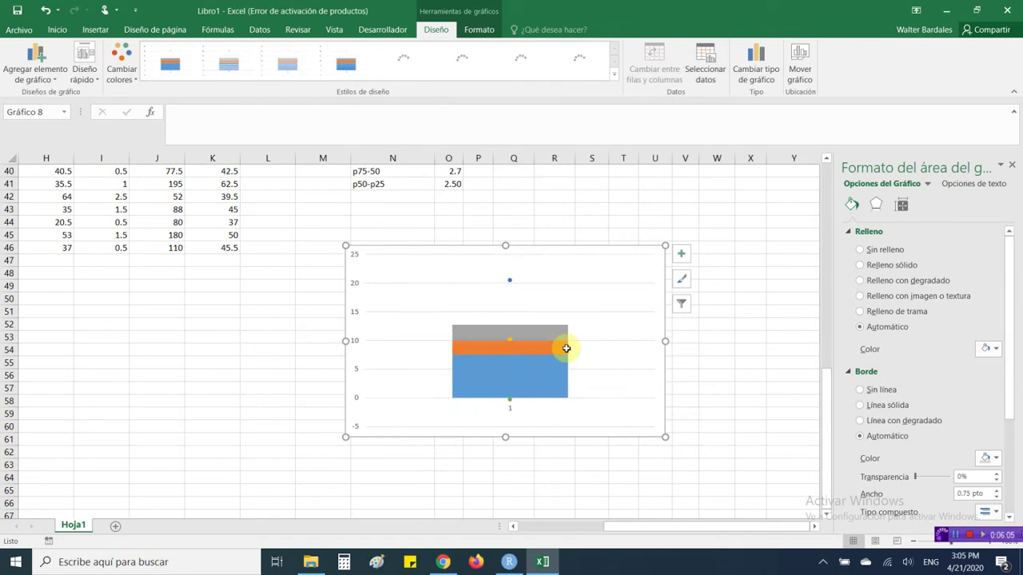
- Format the p25 column series with no fill (Sin relleno) and no border line (Sin línea)
left_click(534, 373)
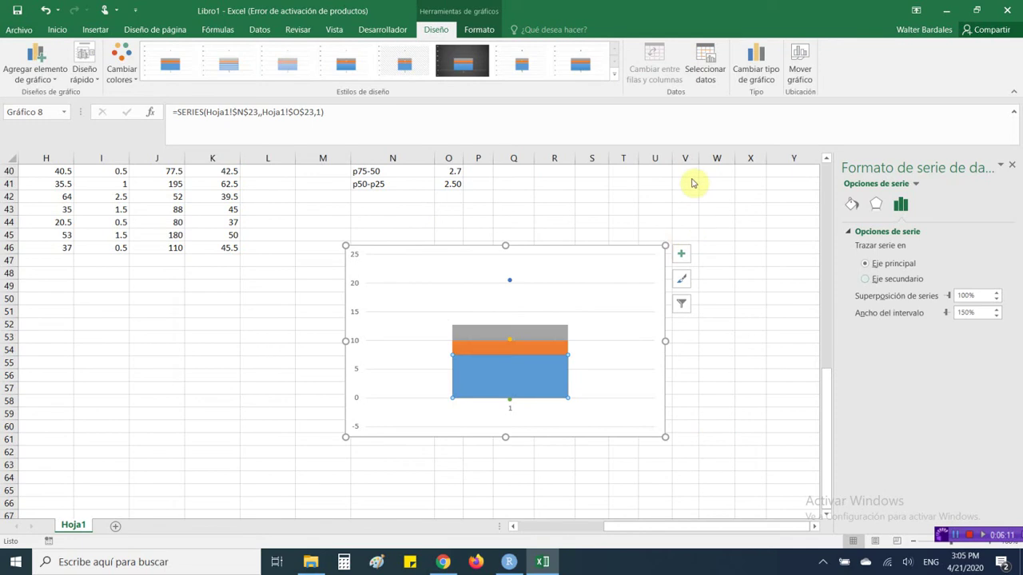
left_click(850, 205)
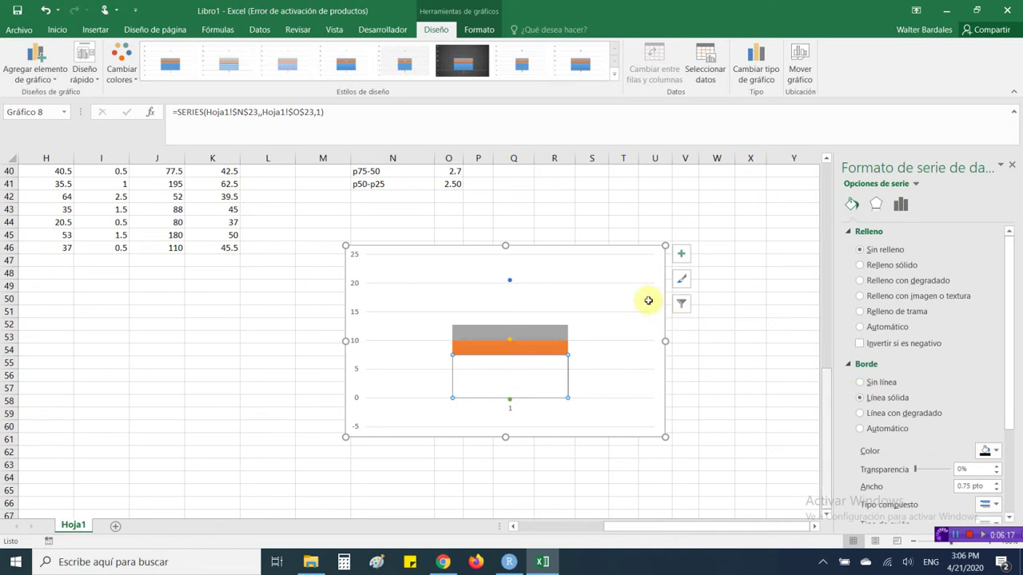
left_click(726, 402)
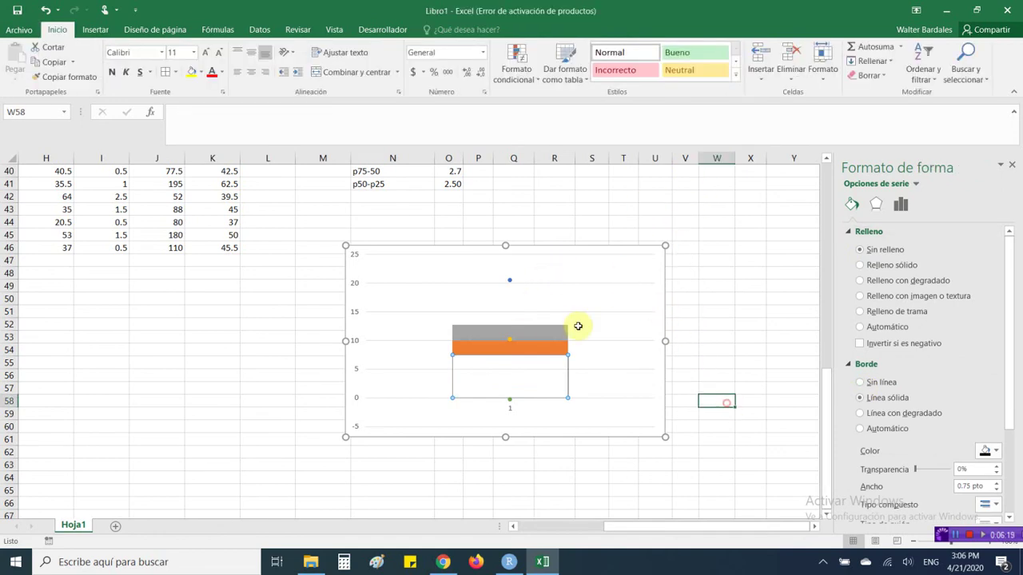
left_click(544, 391)
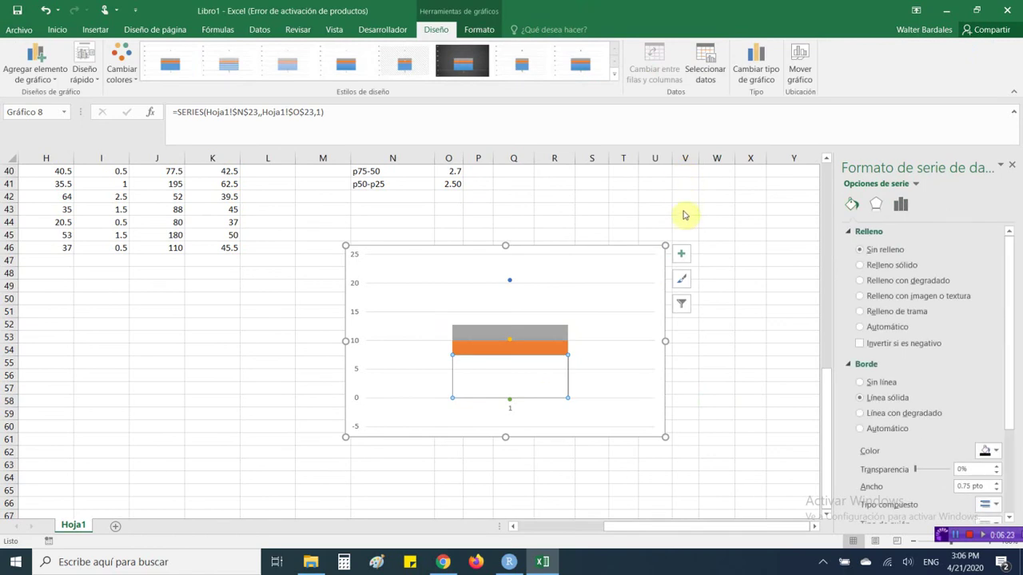
left_click(861, 382)
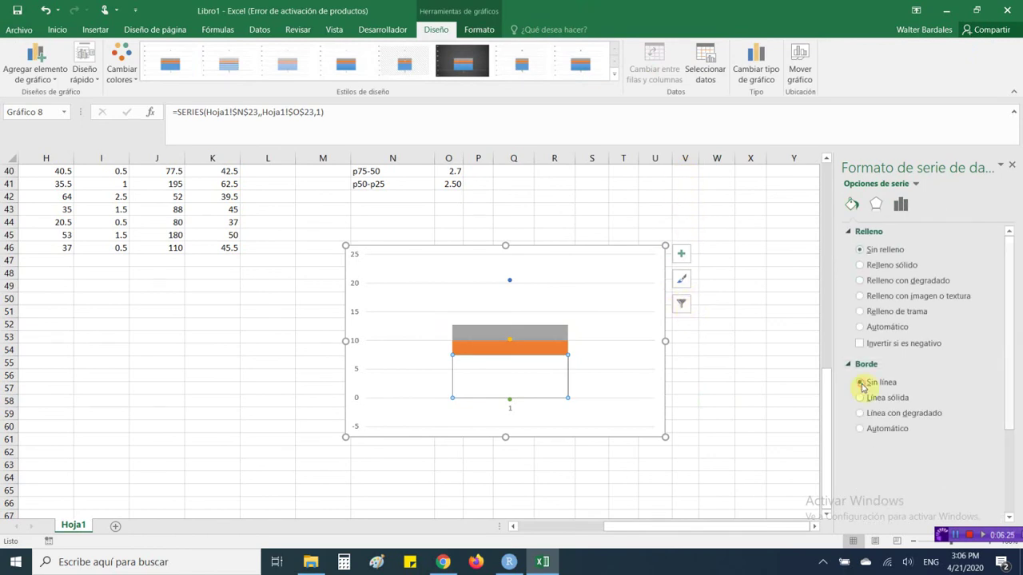
key("Escape")
key("Escape")
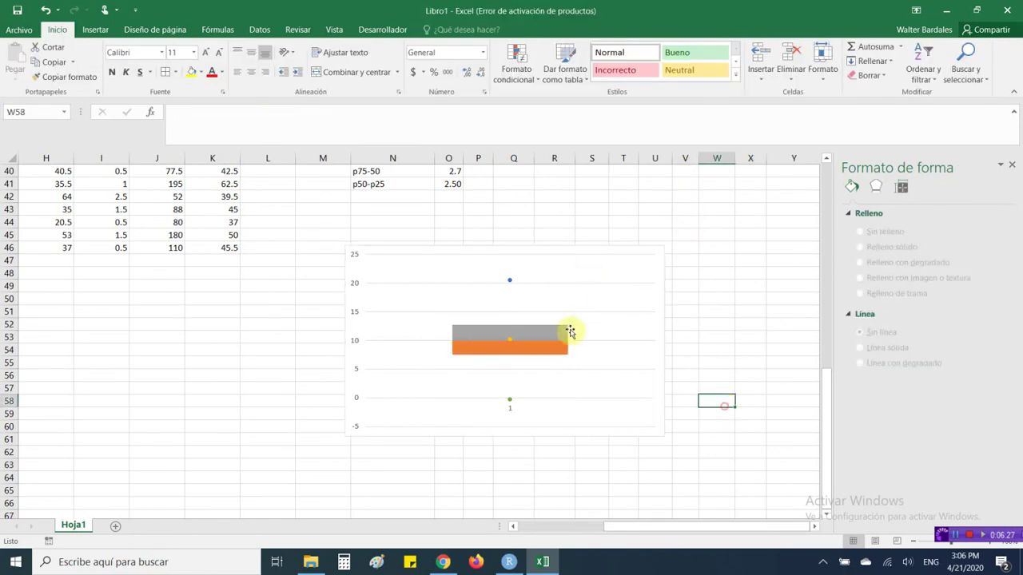
- Format the p75-50 column series with no fill and a solid border line (Línea sólida)
left_click(543, 333)
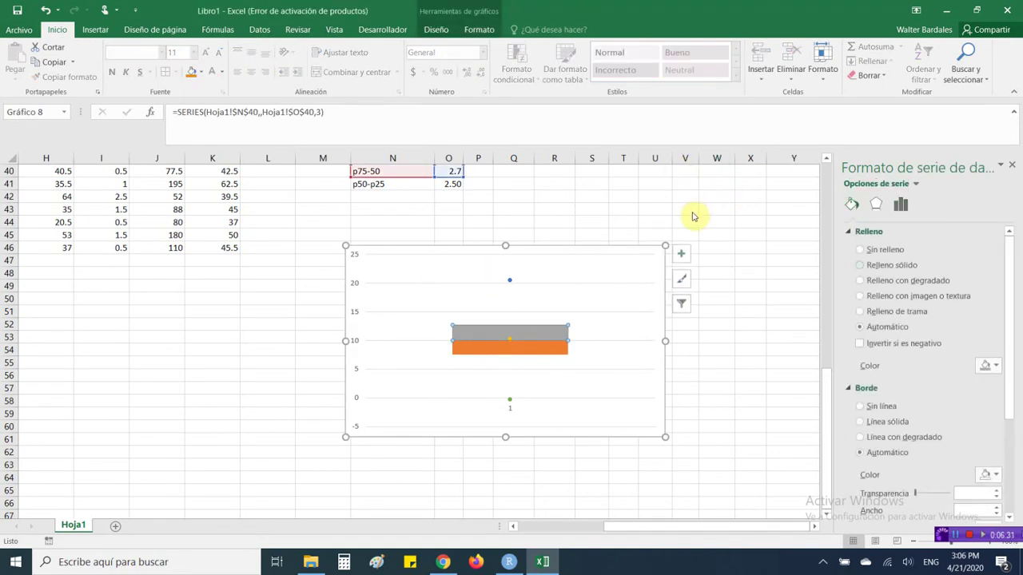
left_click(861, 250)
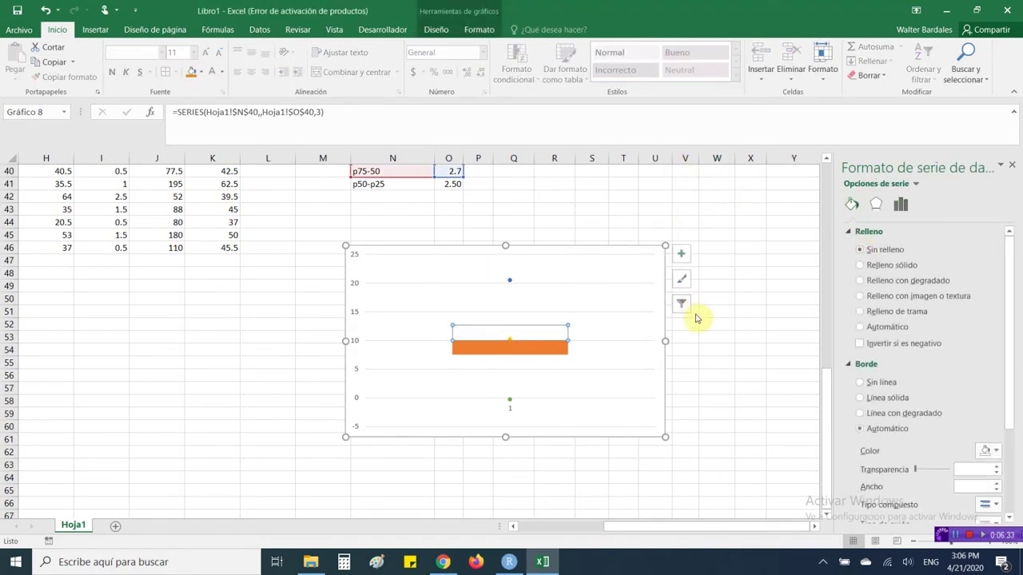
left_click(868, 398)
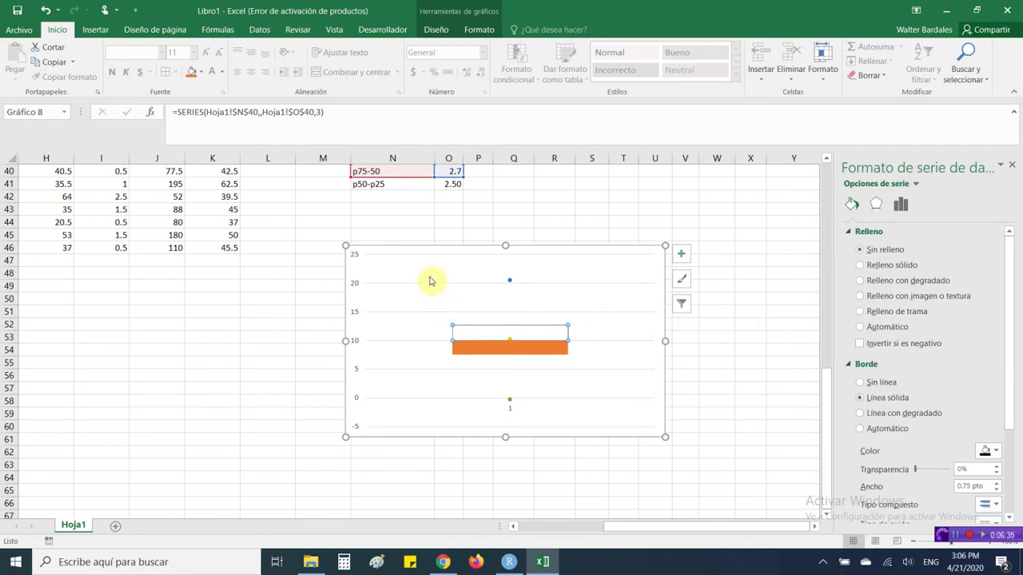
- Format the p50-p25 column series with no fill and a solid border line, and deselect the chart
left_click(538, 346)
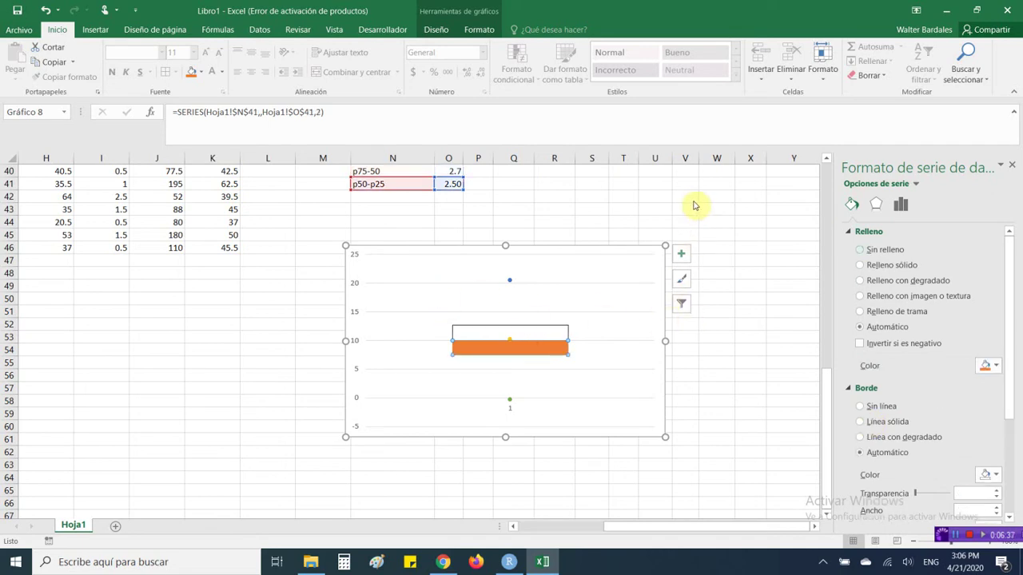
left_click(862, 250)
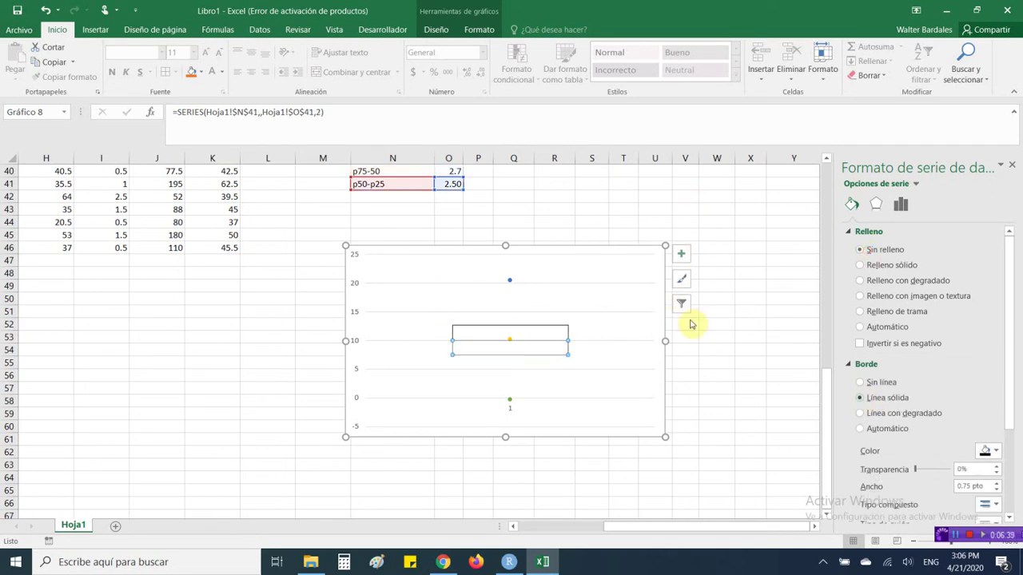
left_click(751, 375)
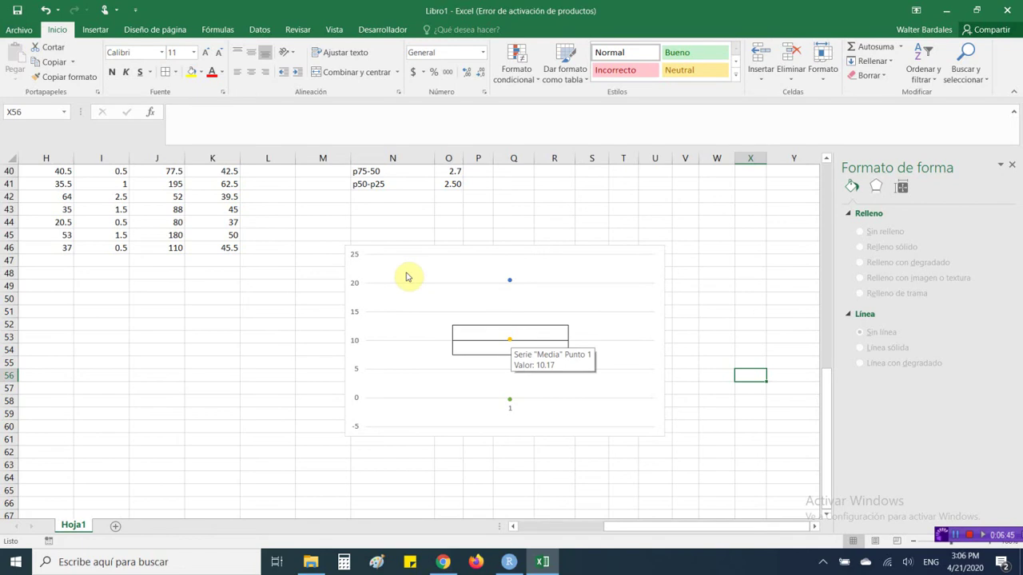
left_click(656, 261)
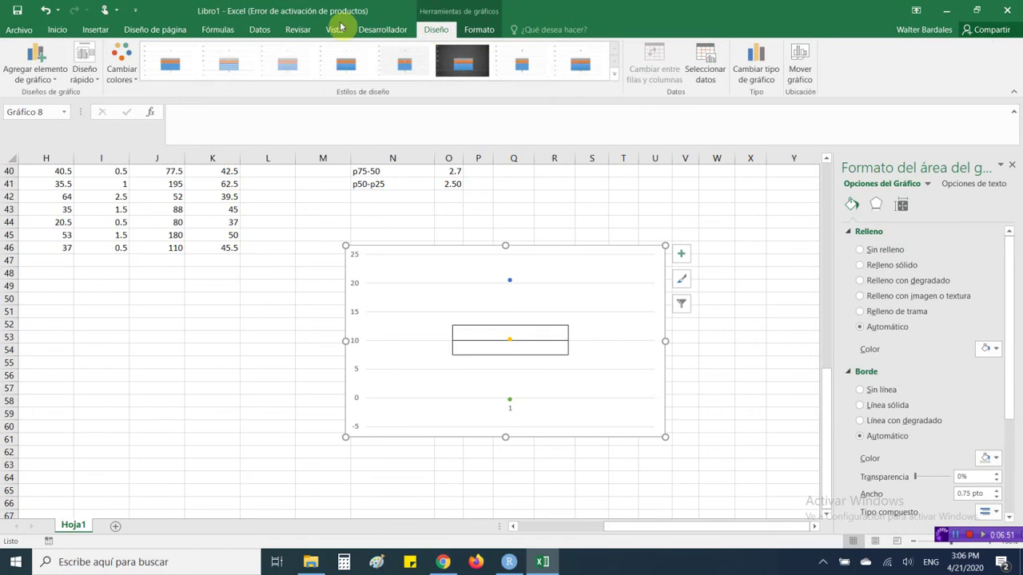
left_click(26, 78)
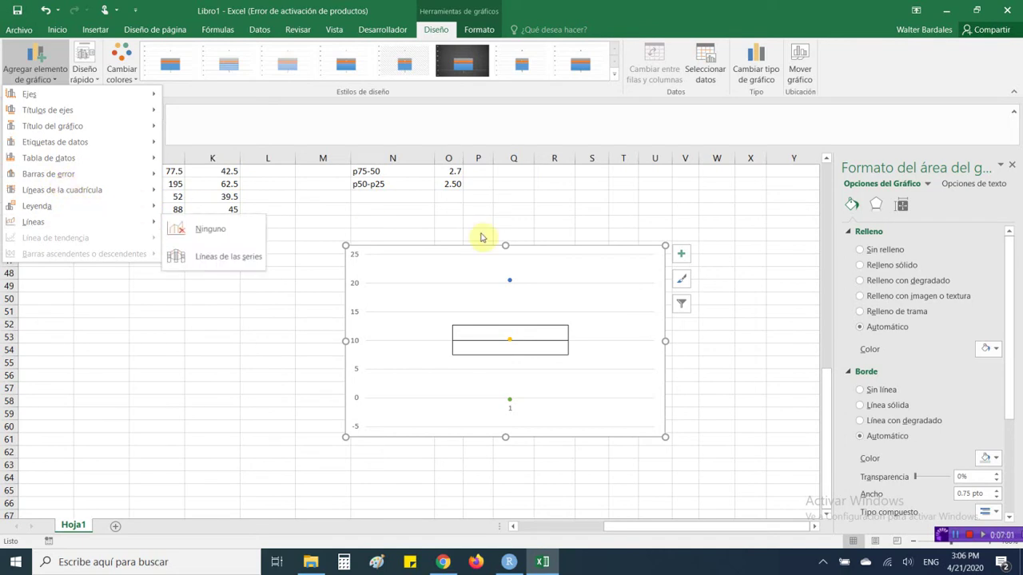
key("Escape")
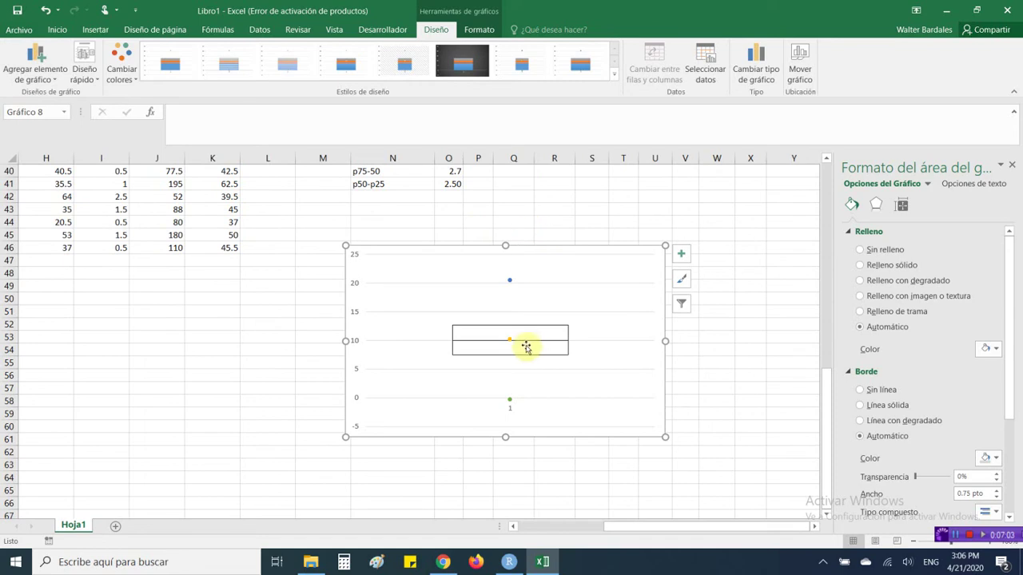
- Add high-low lines (Líneas de máximos y mínimos) to the box plot chart with the Li series selected
left_click(509, 399)
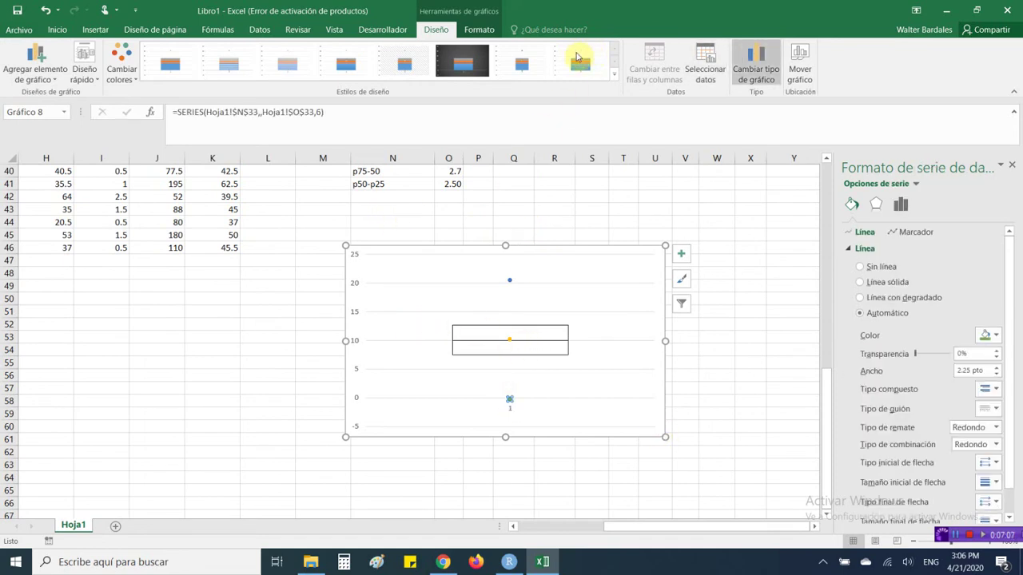
left_click(35, 72)
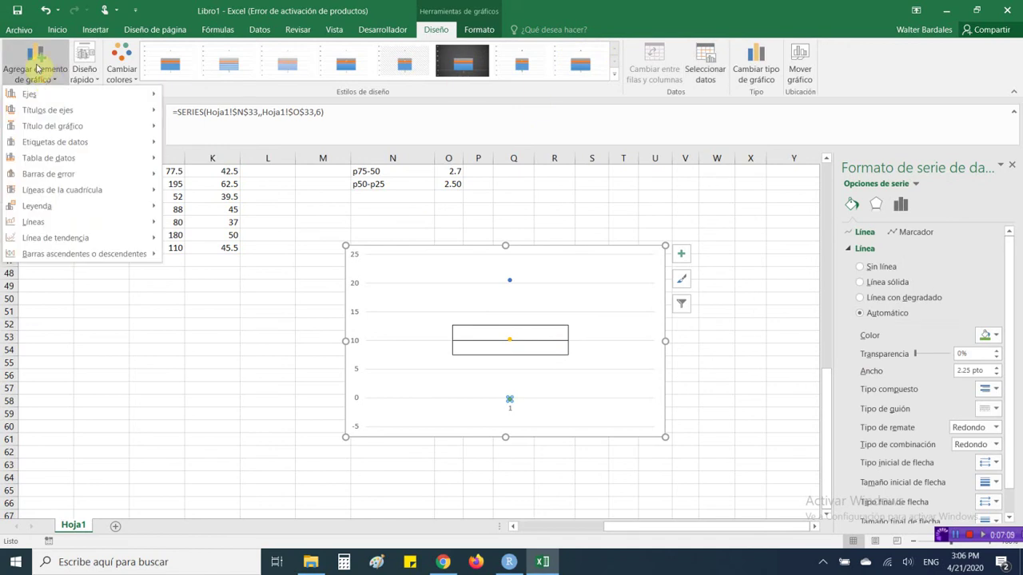
key("Right")
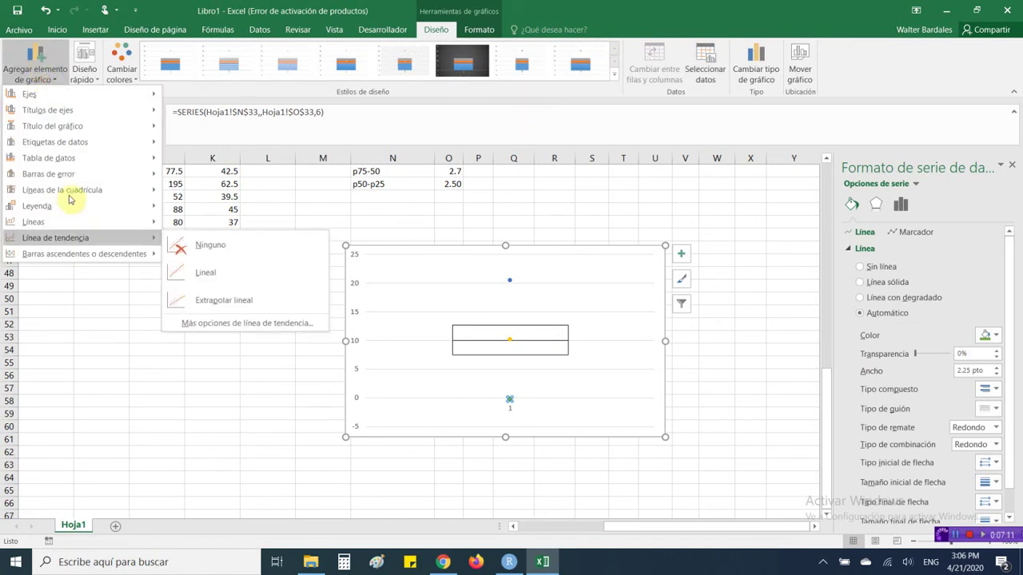
key("Up")
key("Up")
key("Down")
key("Right")
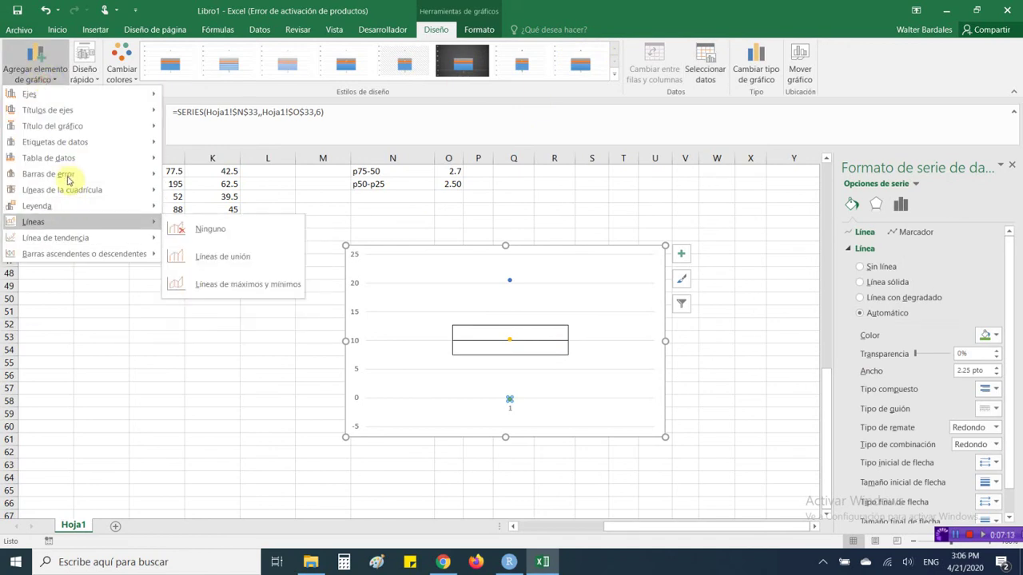
key("Down")
key("Down")
key("Down")
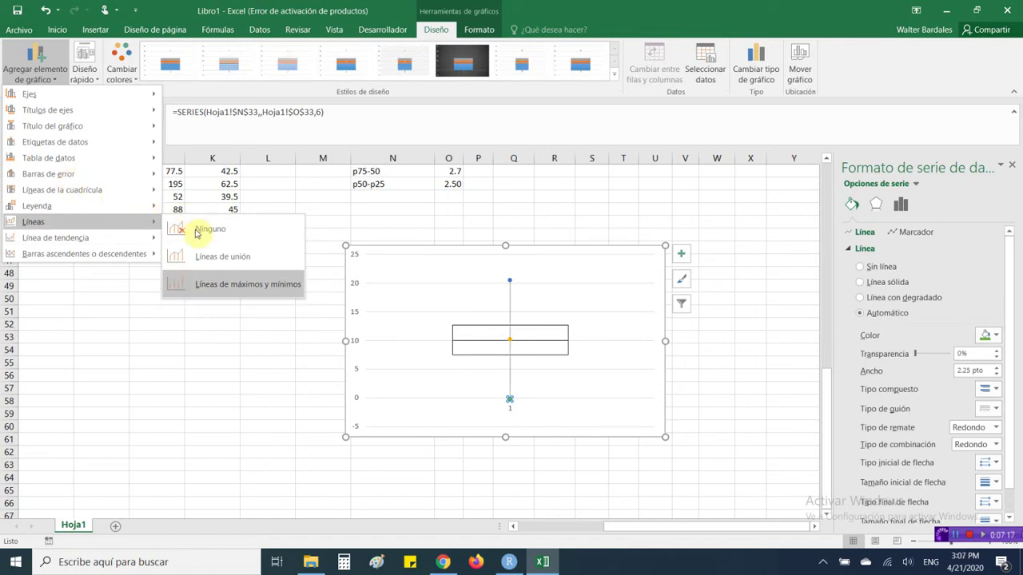
left_click(245, 290)
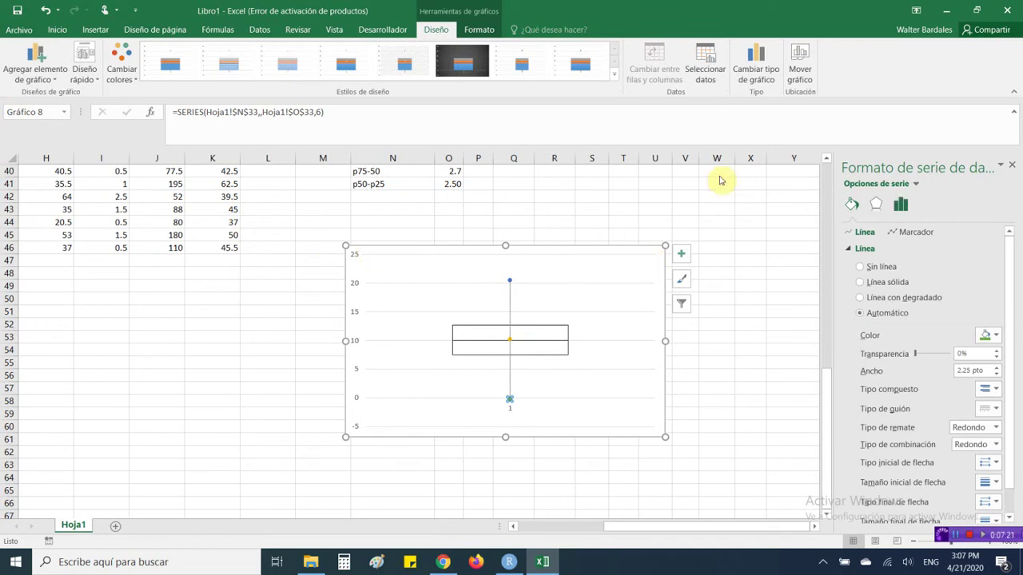
- Change the Li series marker to the built-in (Integrado) dash type
left_click(902, 230)
left_click(849, 248)
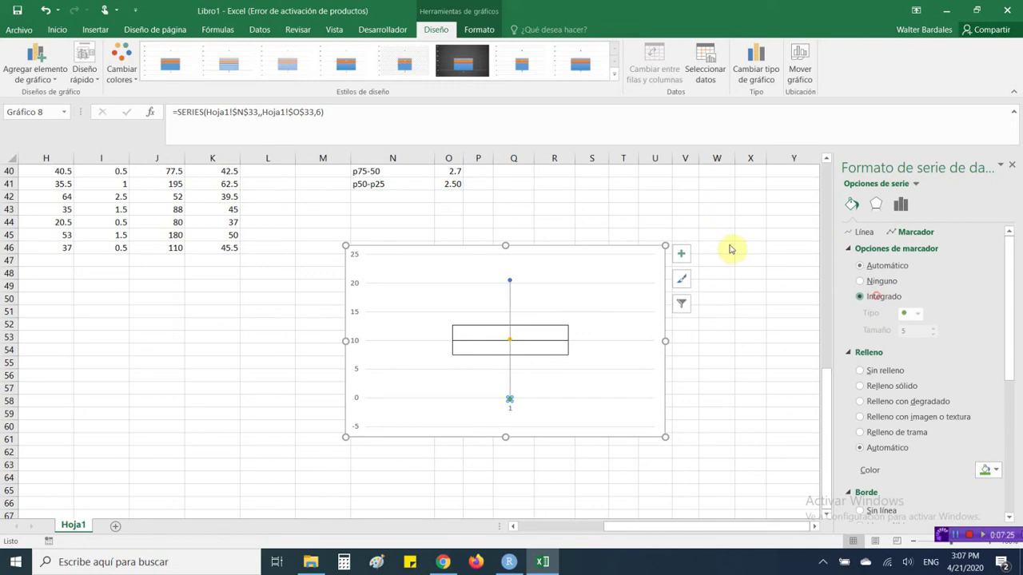
left_click(911, 313)
left_click(909, 406)
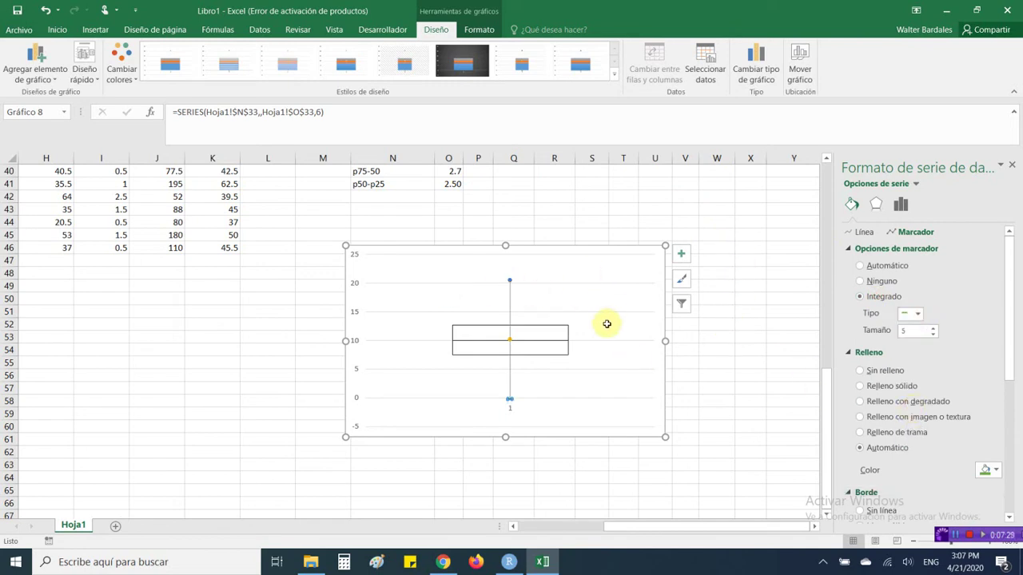
left_click(509, 281)
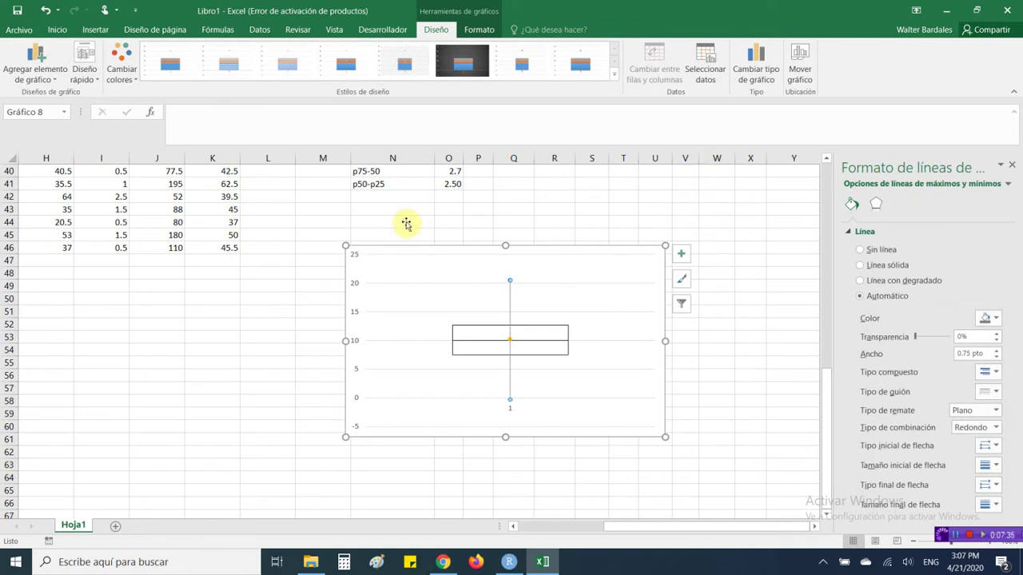
left_click(743, 364)
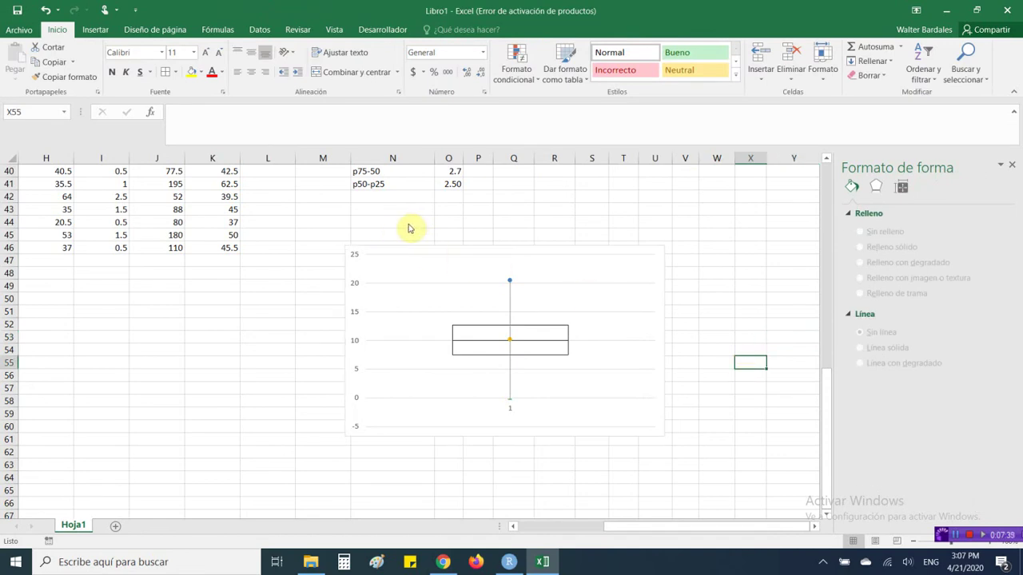
left_click(510, 284)
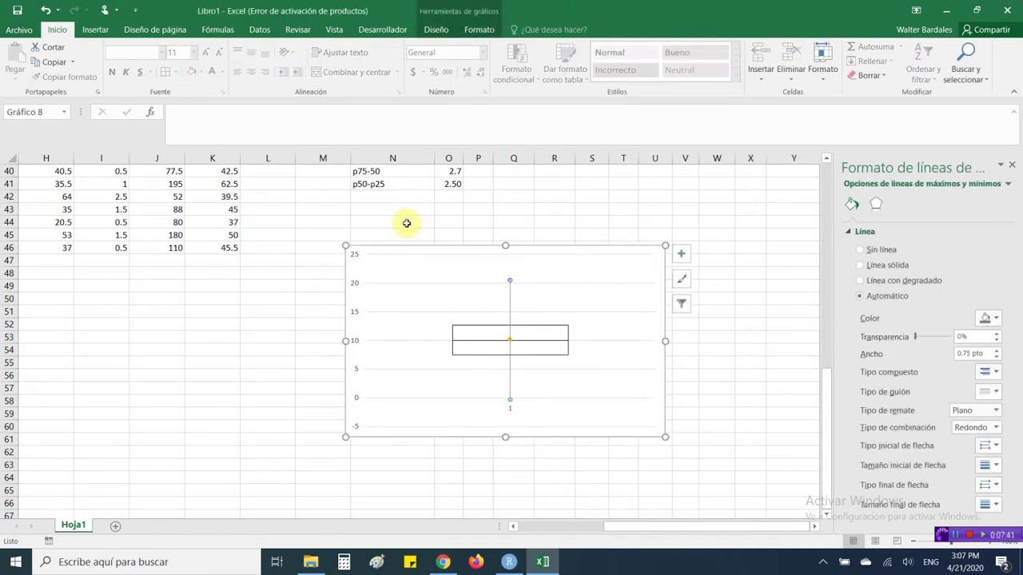
left_click(732, 324)
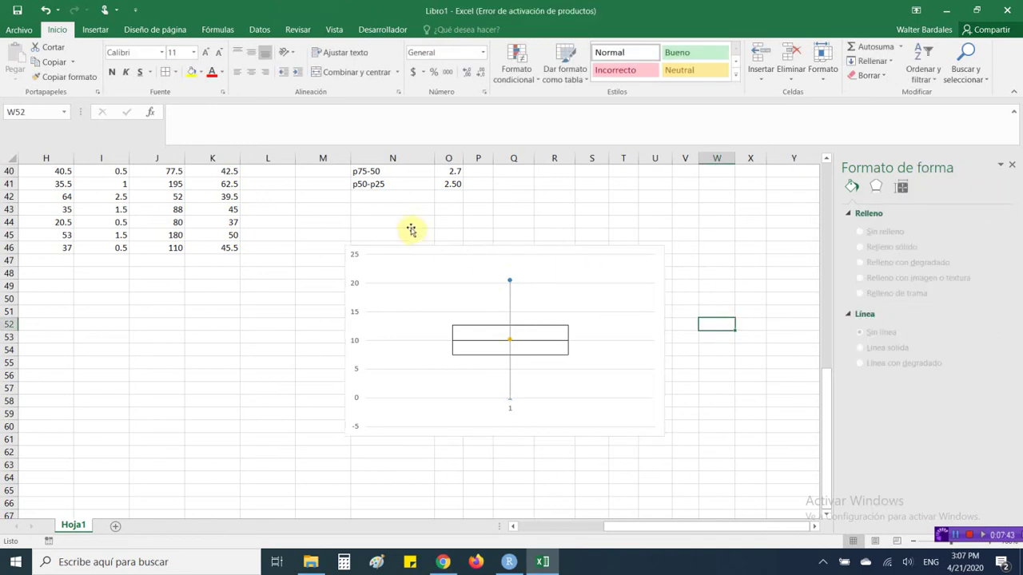
left_click(509, 282)
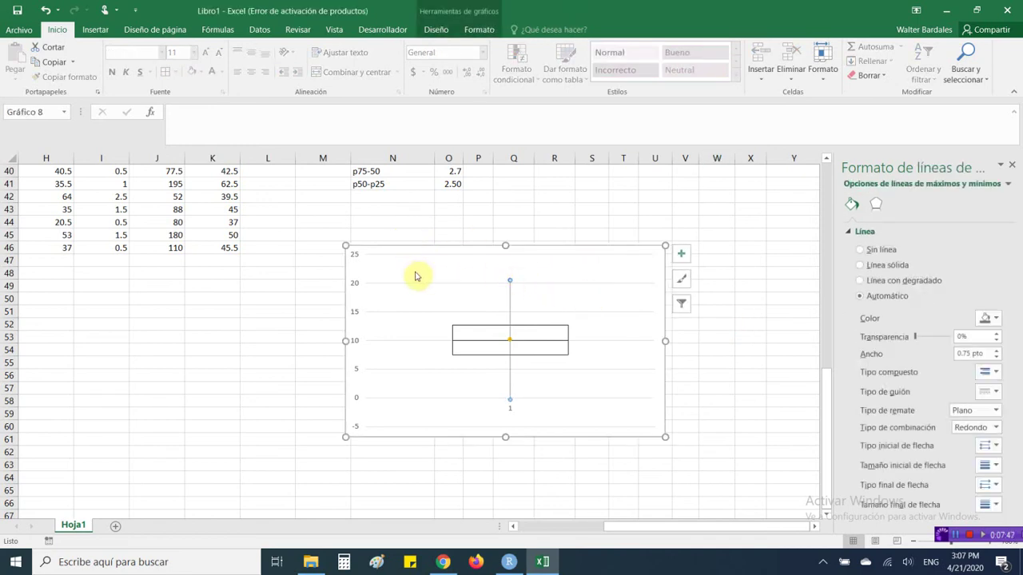
left_click(748, 387)
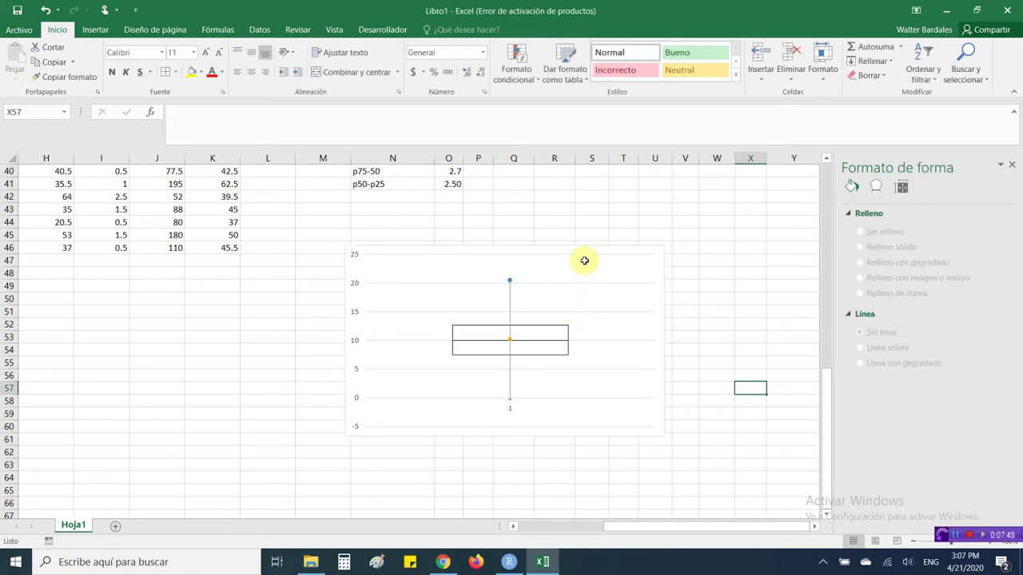
left_click(729, 323)
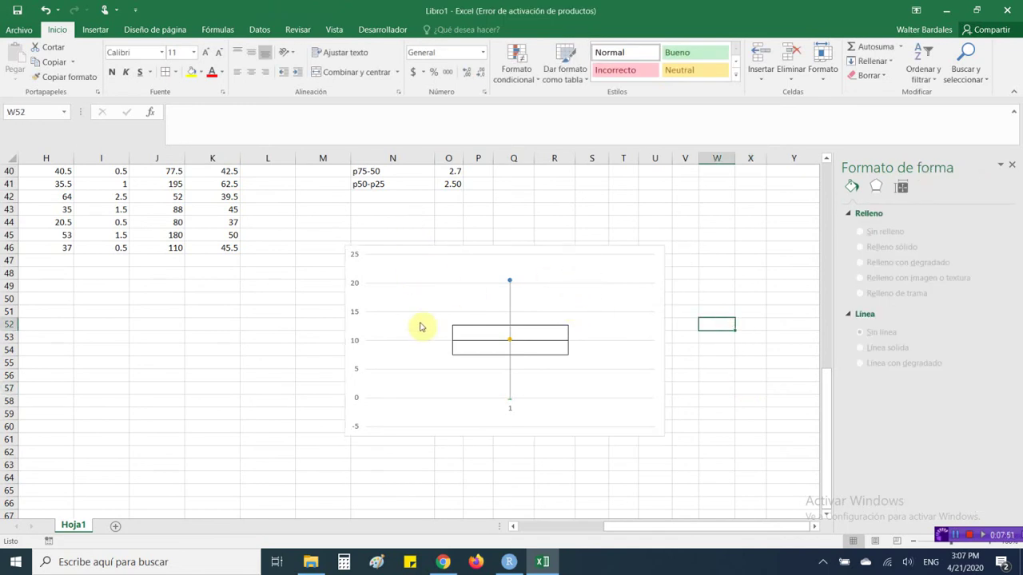
- Add axis titles to the box plot chart and set the vertical axis title to % MO
left_click(660, 262)
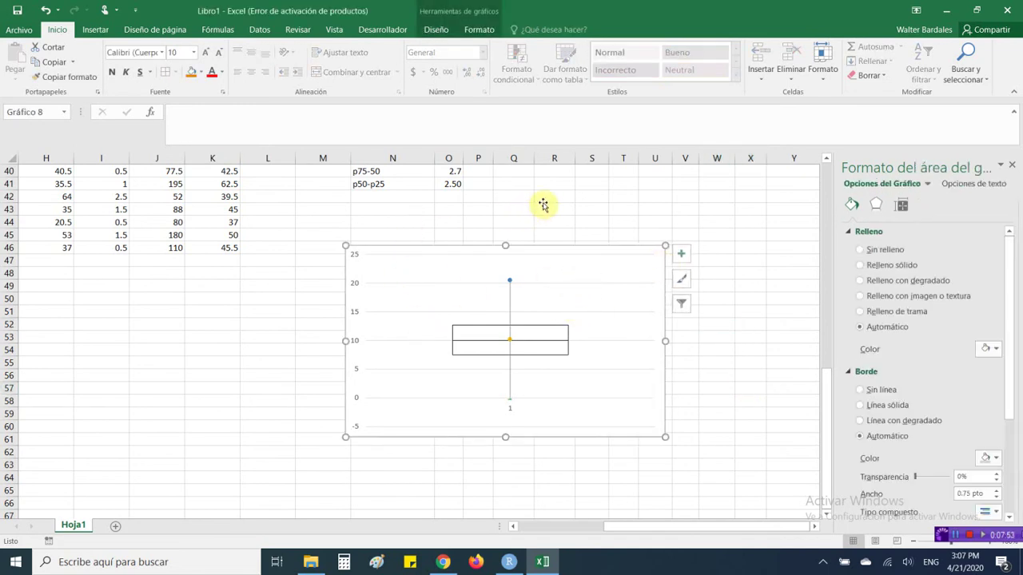
left_click(679, 256)
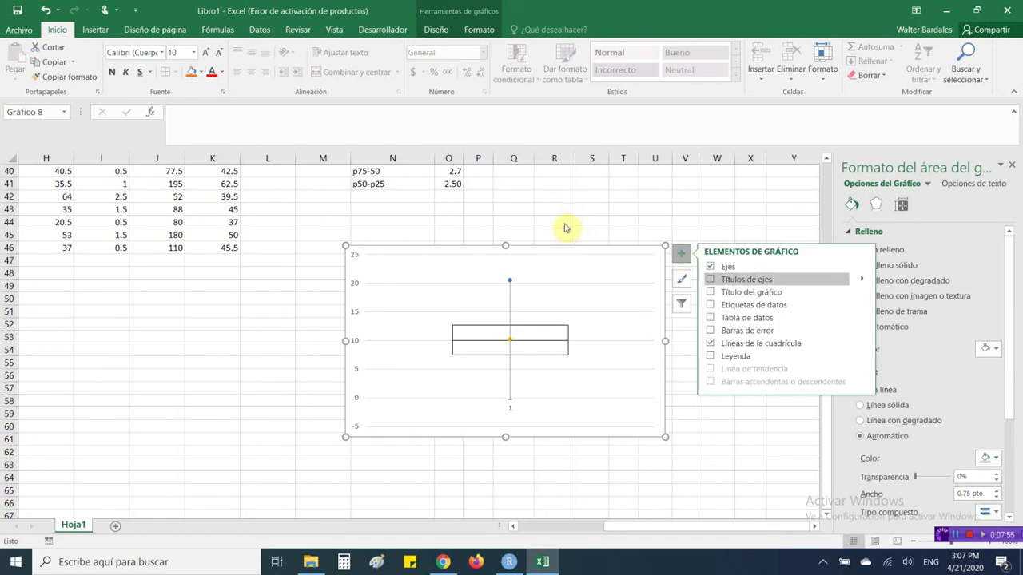
left_click(710, 279)
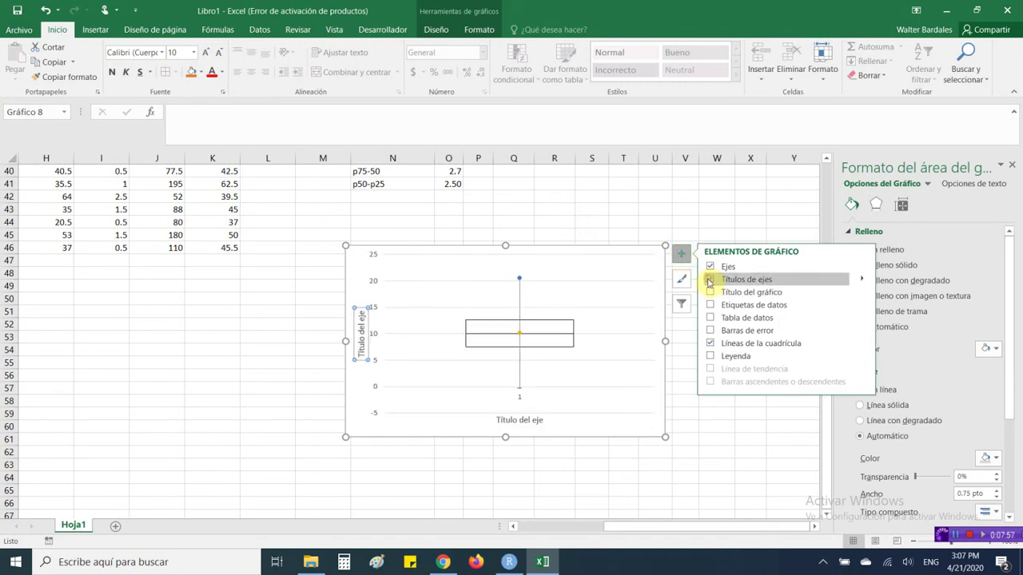
left_click(361, 349)
left_click_drag(364, 357, 365, 306)
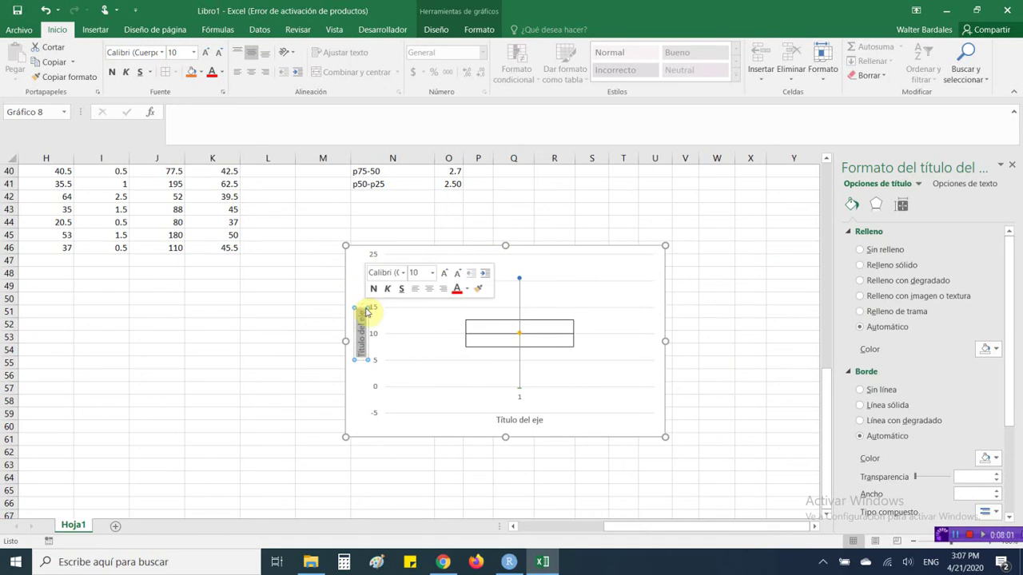
type("% MO")
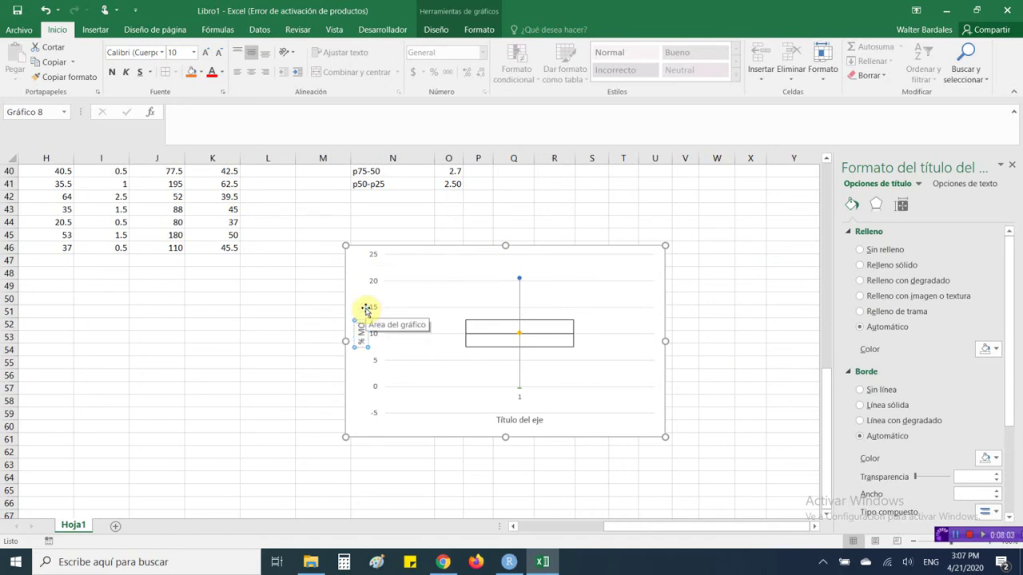
left_click(750, 285)
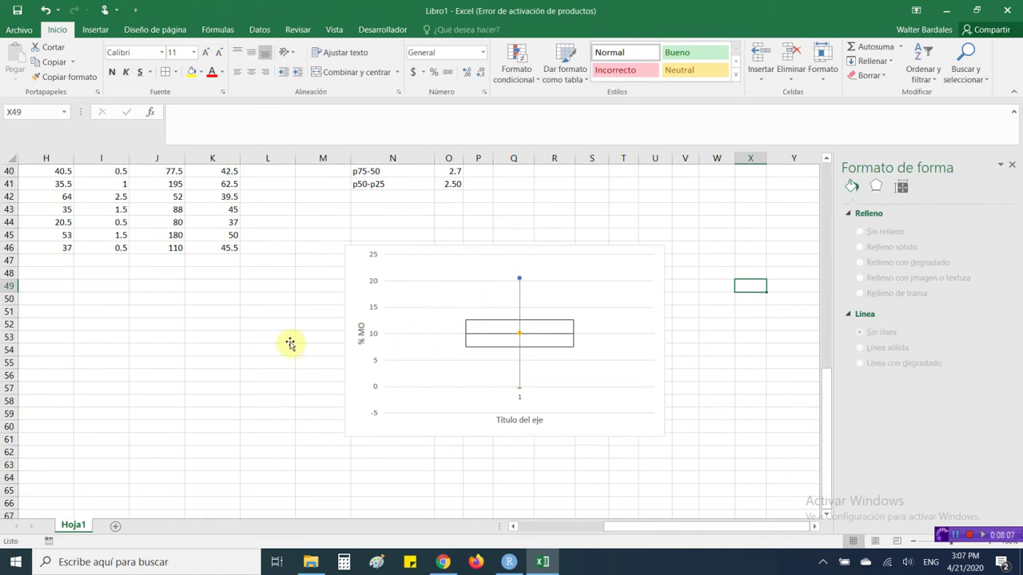
- Remove the primary horizontal axis title (Horizontal primario) from the box plot chart
left_click(568, 247)
left_click(679, 254)
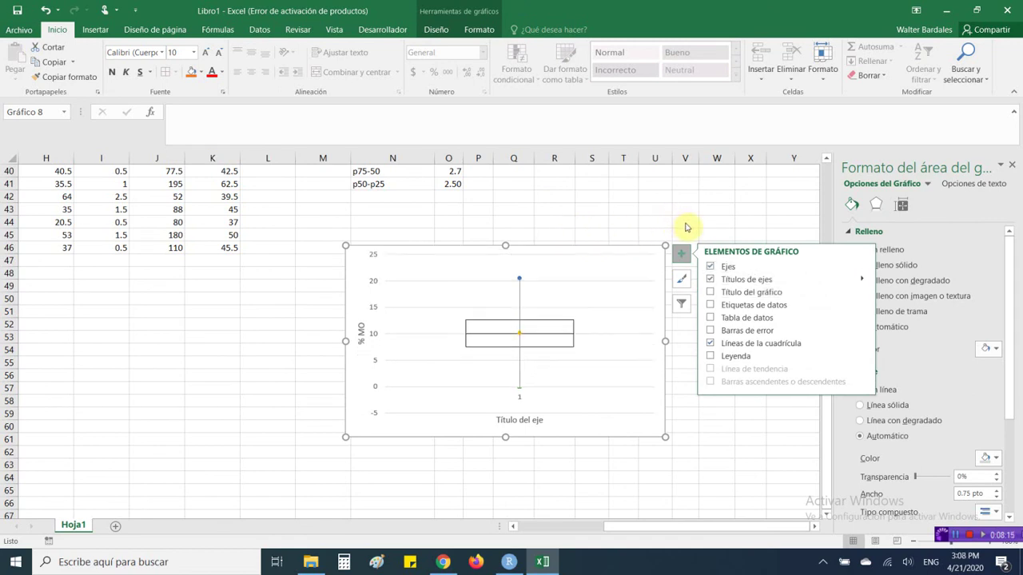
left_click(862, 279)
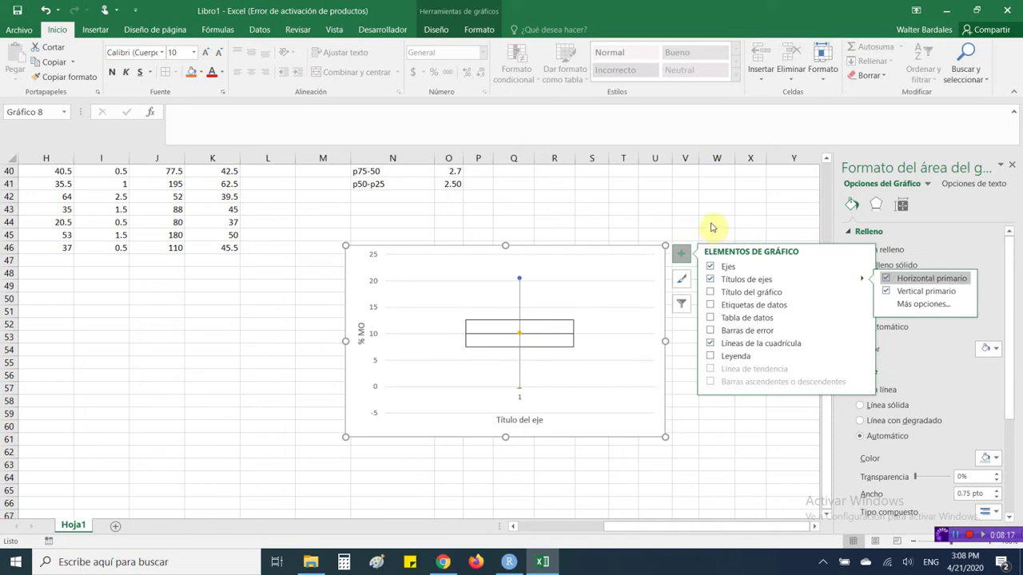
left_click(745, 449)
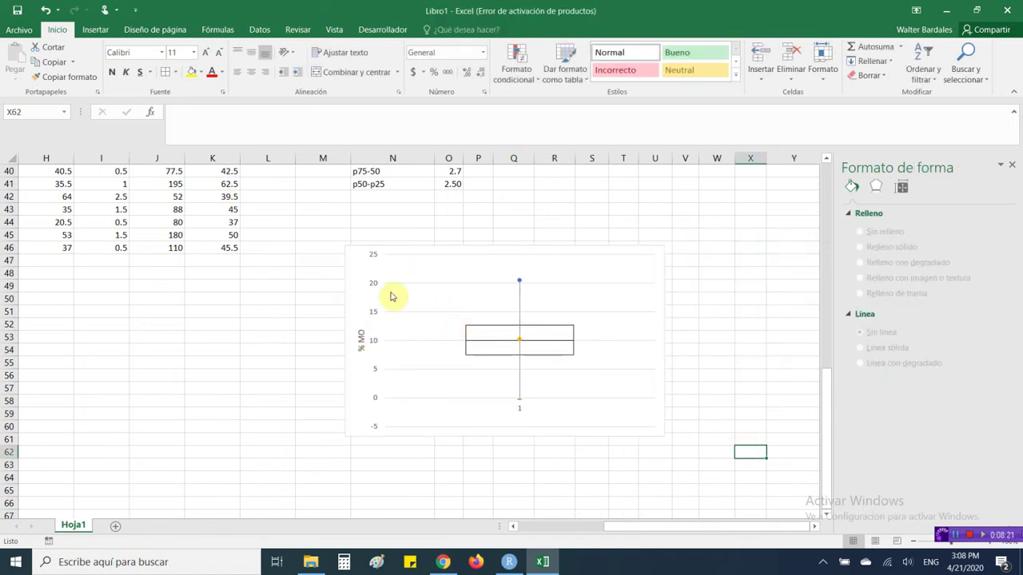
- Move the box plot chart below the data, over columns H to M starting at about row 49
left_click(520, 274)
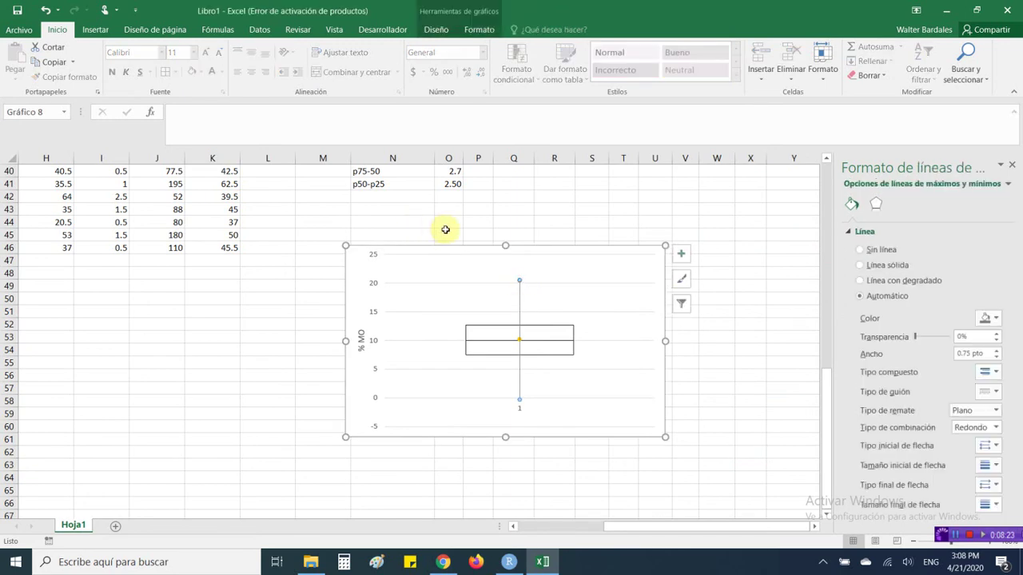
left_click_drag(349, 293, 76, 312)
left_click_drag(62, 250, 69, 322)
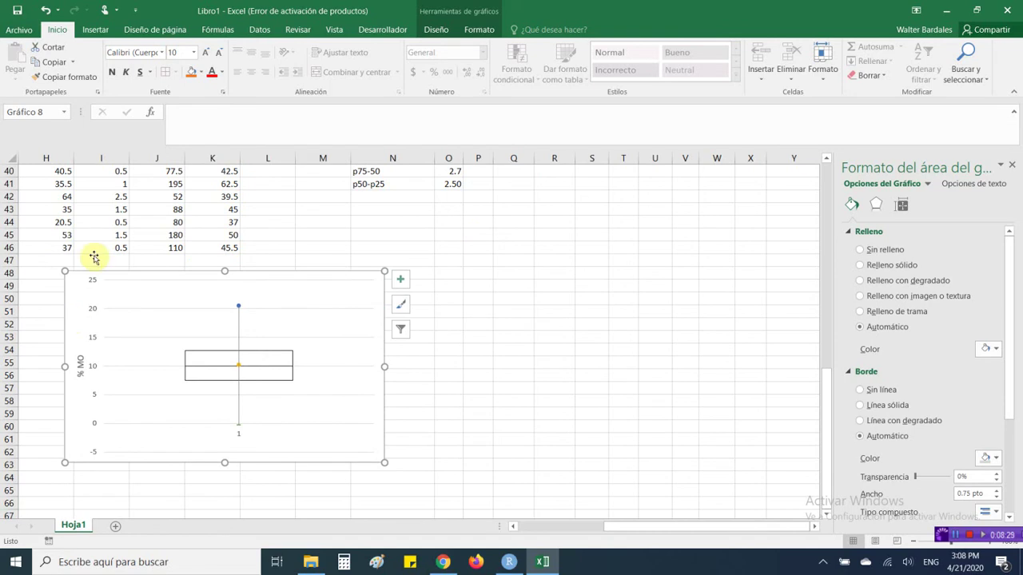
left_click(520, 299)
left_click(448, 286)
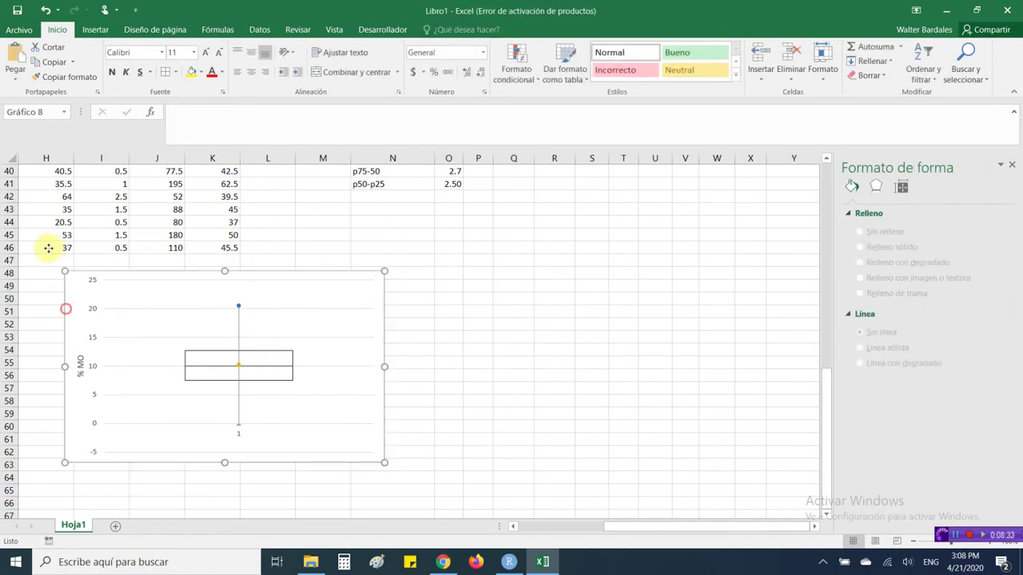
left_click_drag(66, 305, 31, 318)
left_click(465, 314)
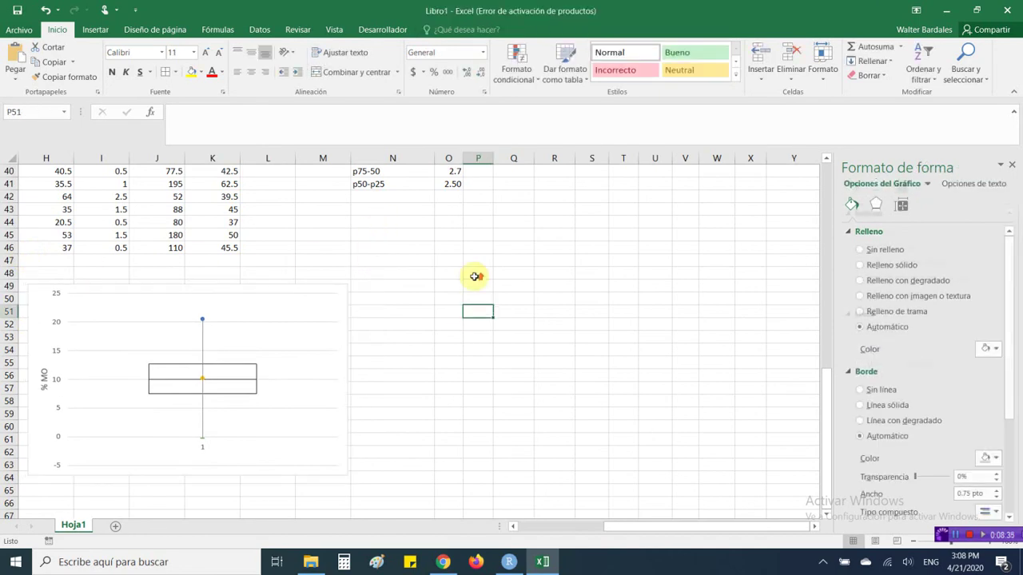
- Duplicate the box plot chart beside the original, starting in column N, and delete the high-low lines from the copy
scroll(475, 275, "up", 4)
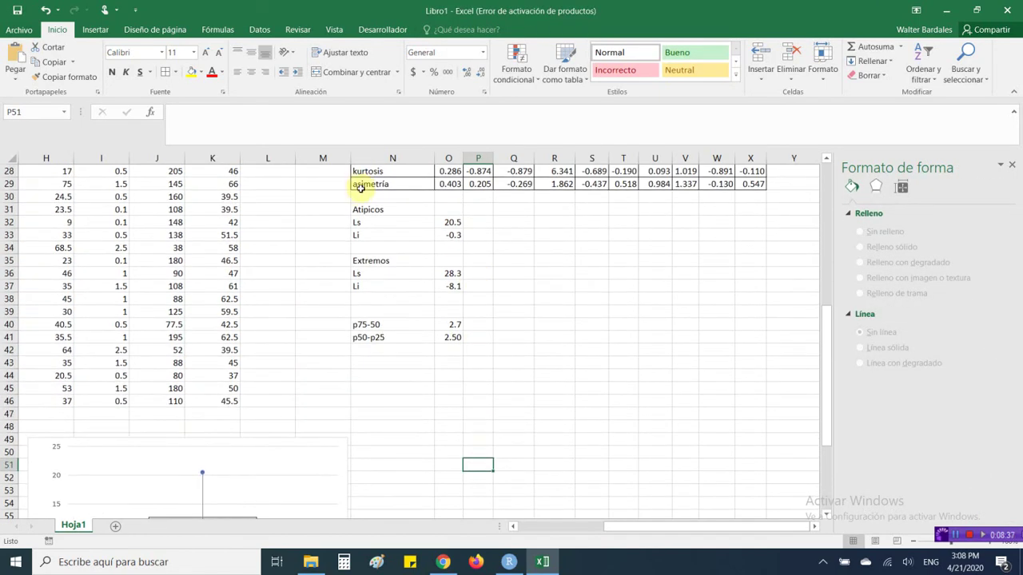
scroll(204, 388, "down", 2)
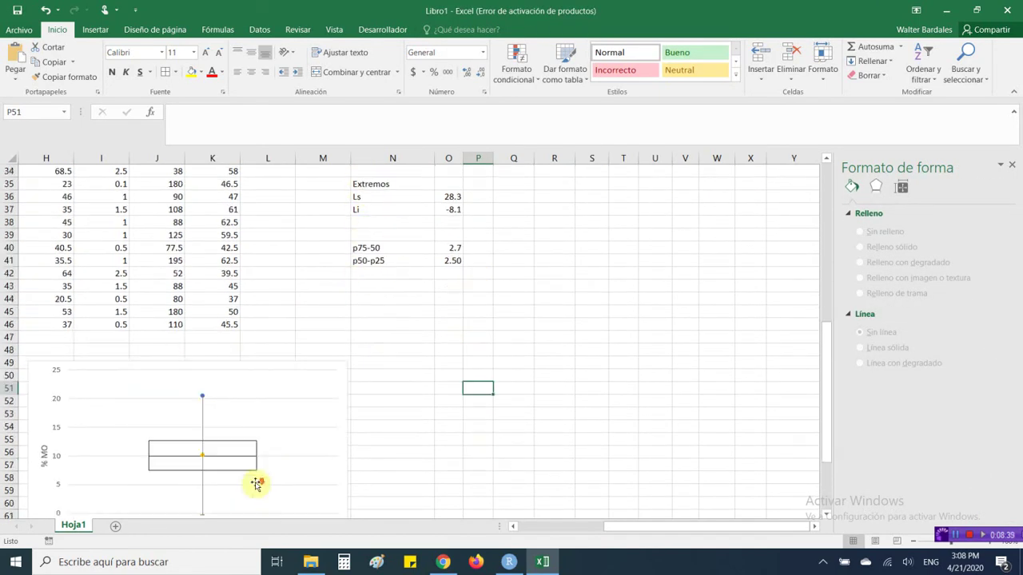
left_click(38, 388)
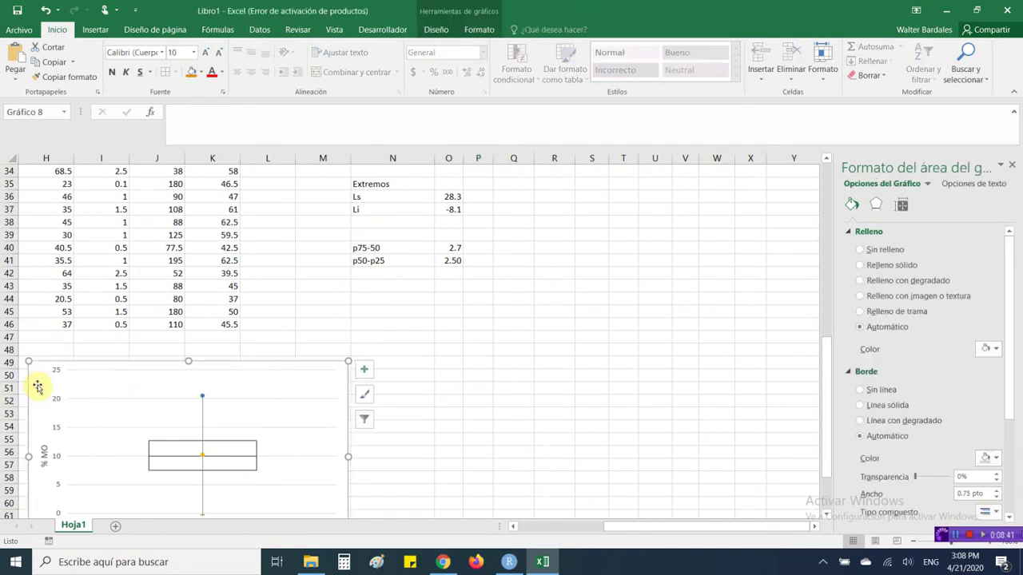
left_click(462, 373)
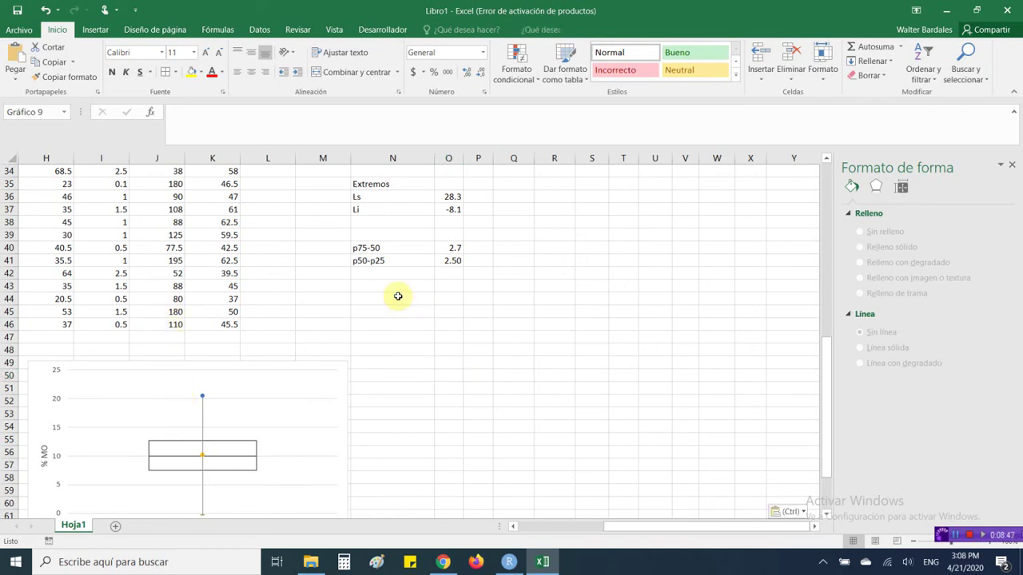
key("ctrl+v")
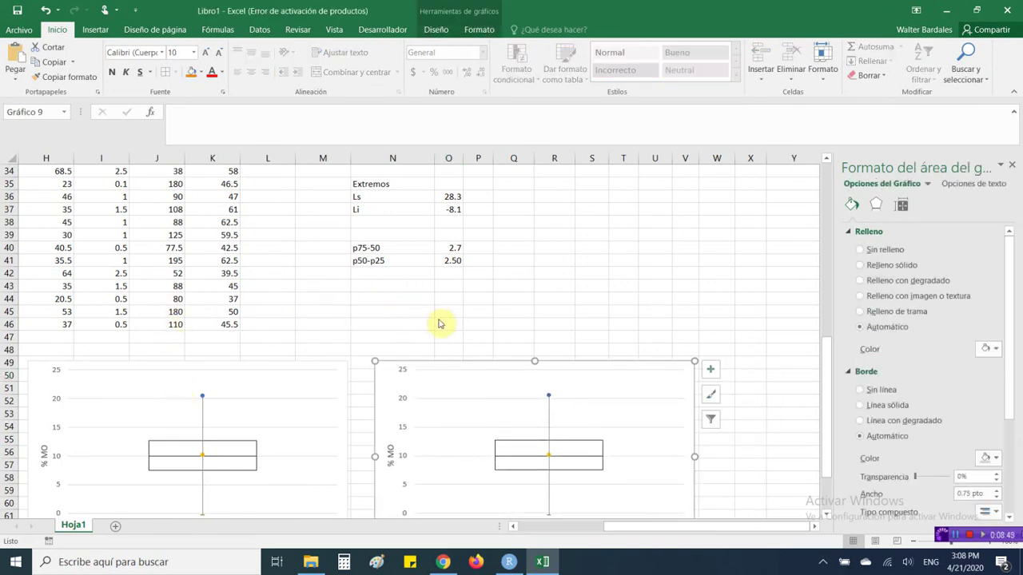
left_click(548, 397)
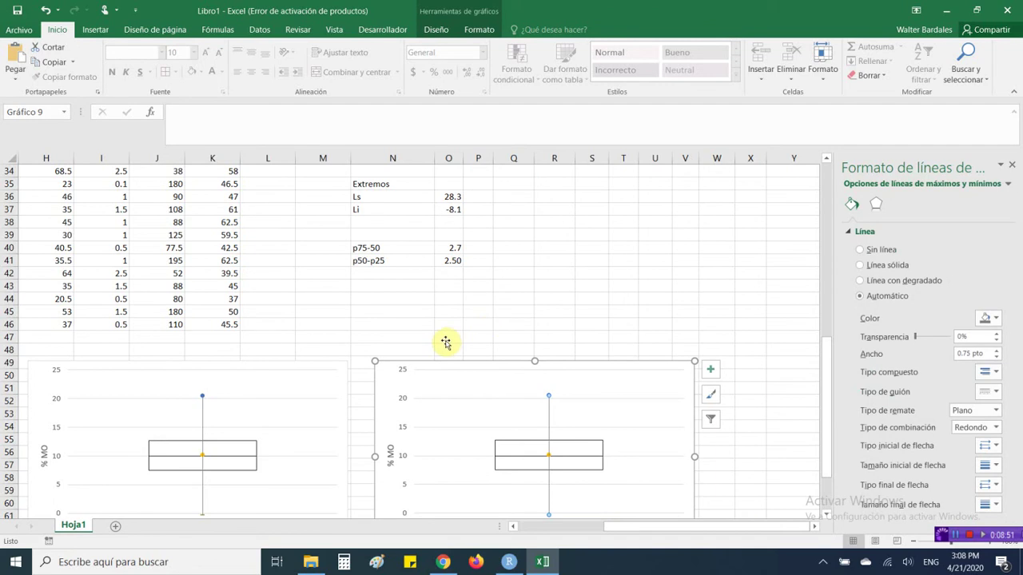
key("Delete")
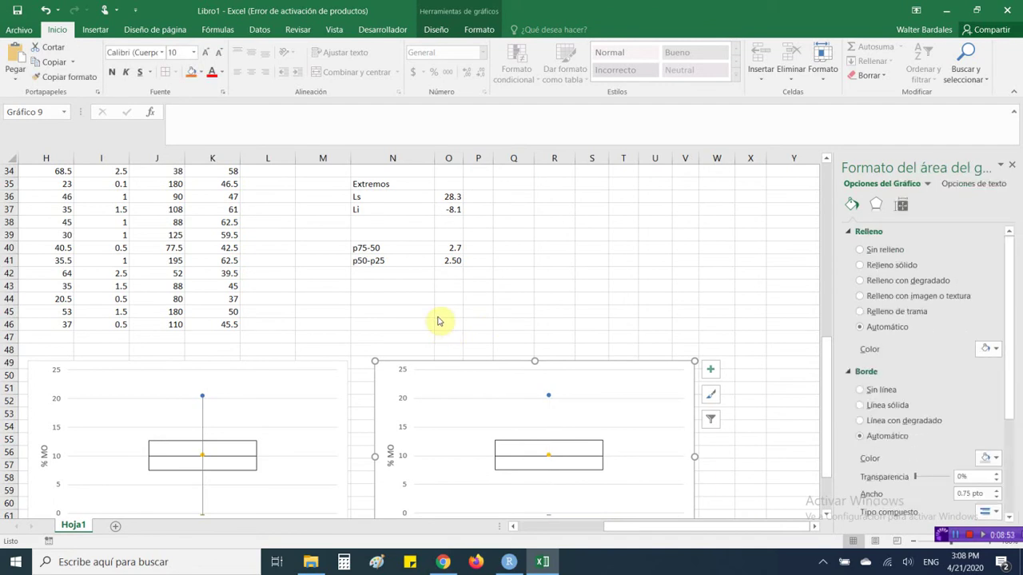
- Relink the upper marker series of the chart copy to the Maximo label in N15 and its MO value in O15
left_click(548, 395)
scroll(482, 231, "up", 4)
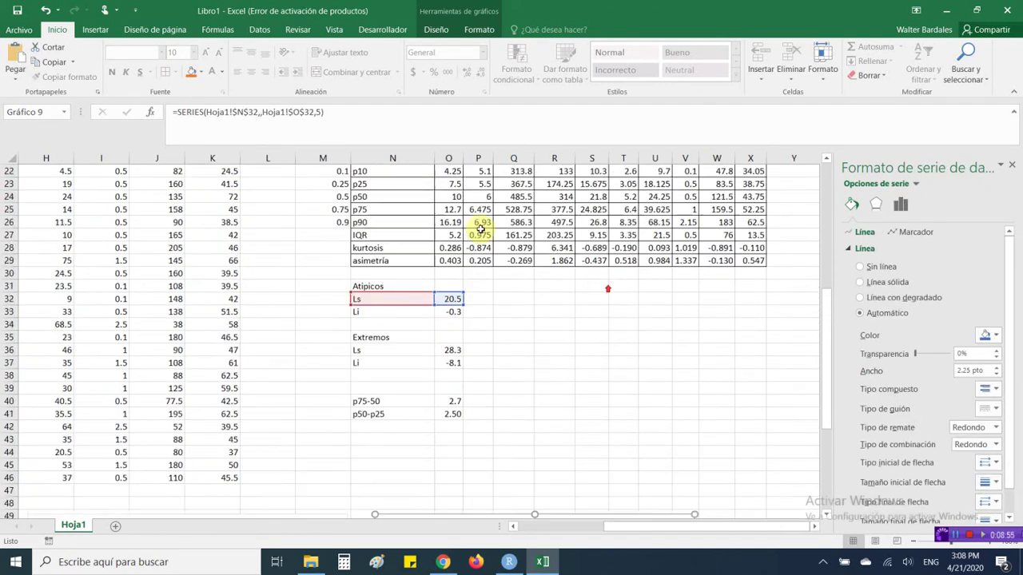
scroll(481, 229, "up", 3)
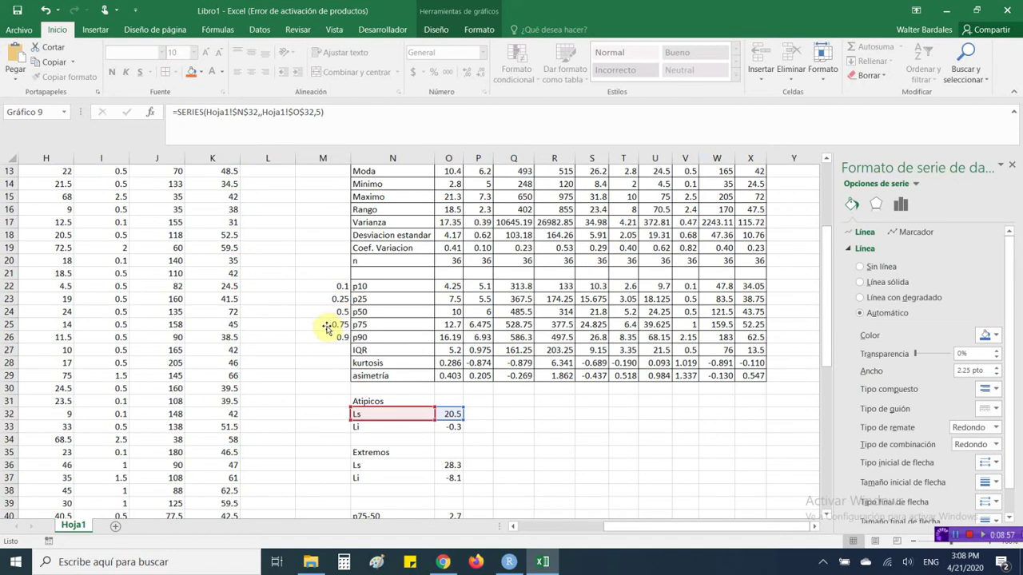
left_click_drag(408, 407, 410, 197)
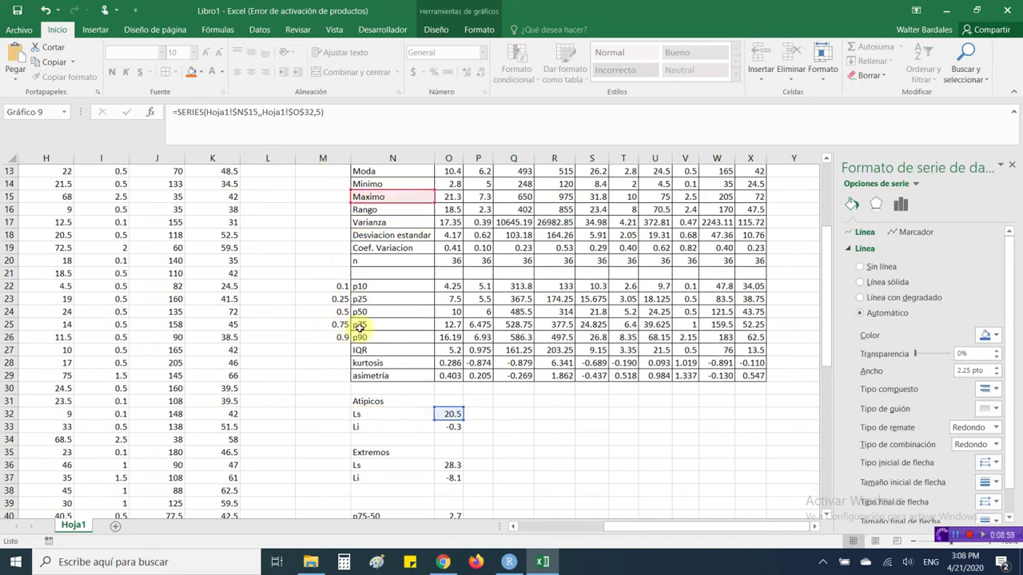
left_click_drag(449, 409, 363, 159)
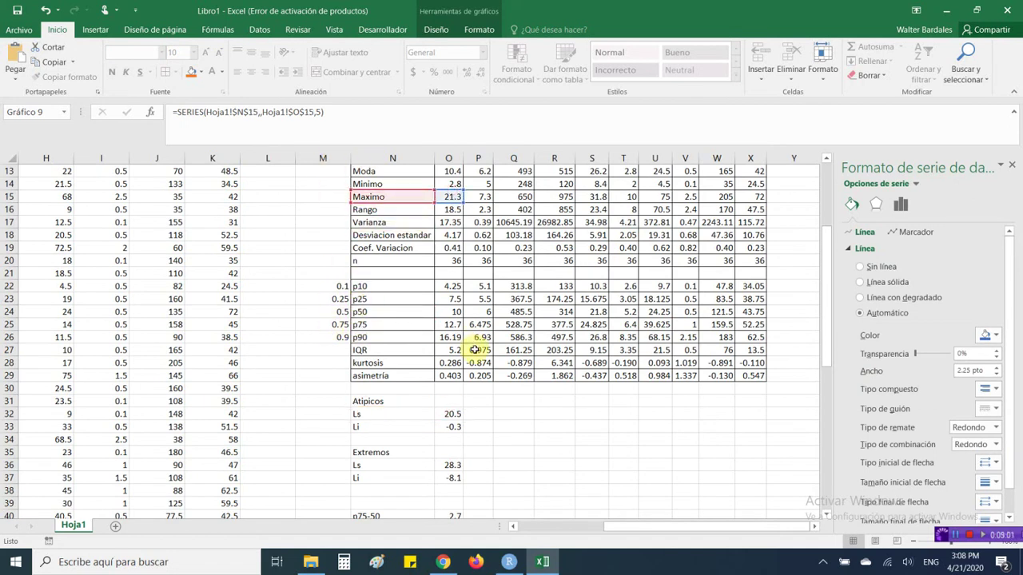
left_click(591, 439)
- Relink the name of the lower limit marker series in the chart copy to the Minimo label in N14
scroll(584, 447, "down", 8)
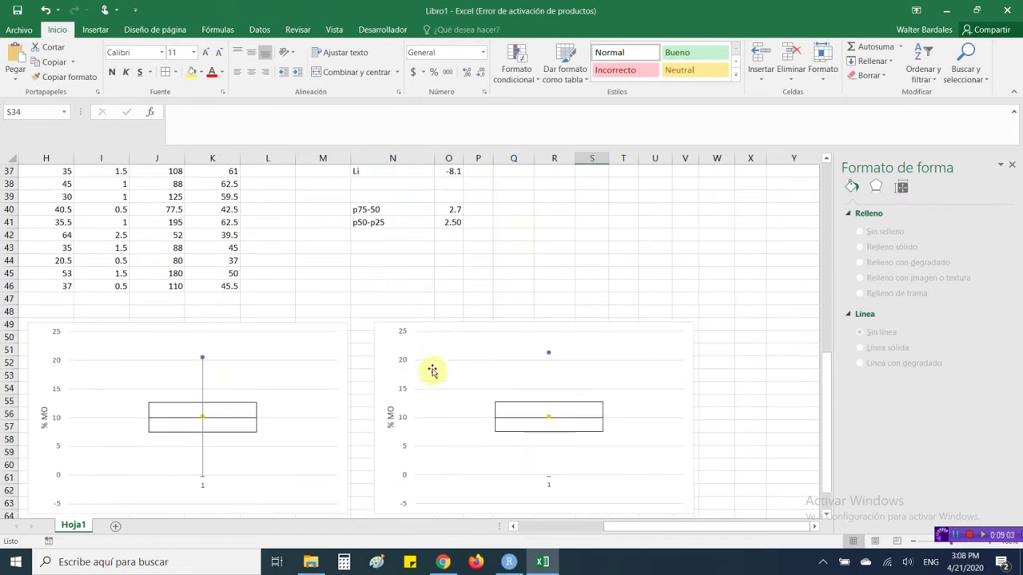
left_click(545, 474)
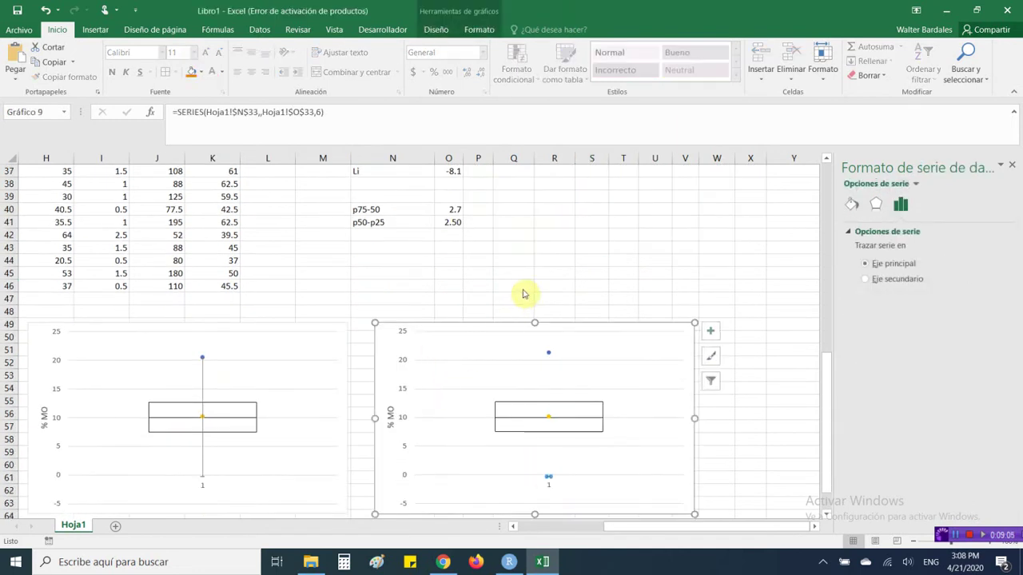
scroll(514, 231, "up", 7)
scroll(384, 335, "up", 2)
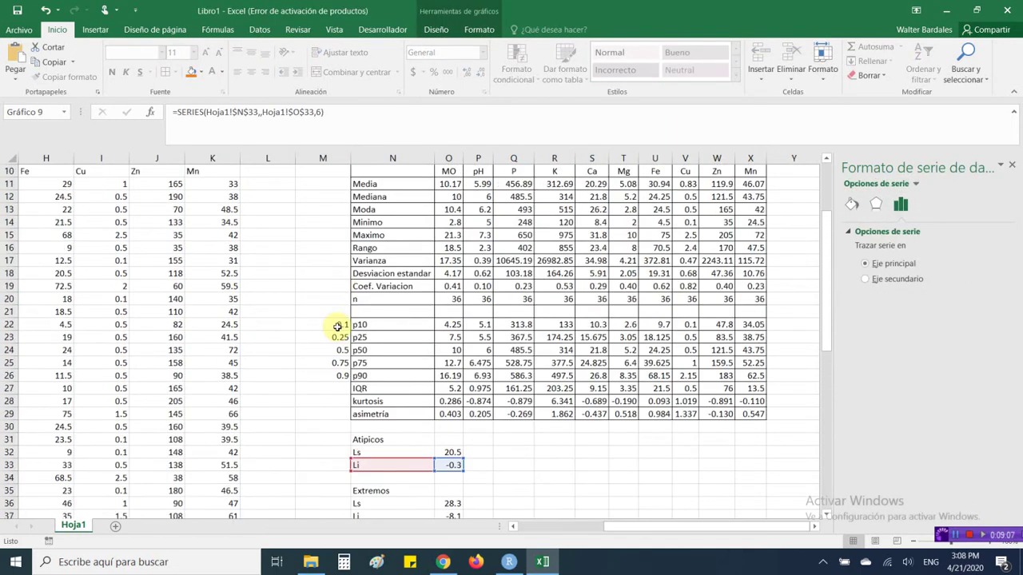
left_click_drag(396, 457, 407, 223)
left_click_drag(452, 459, 452, 408)
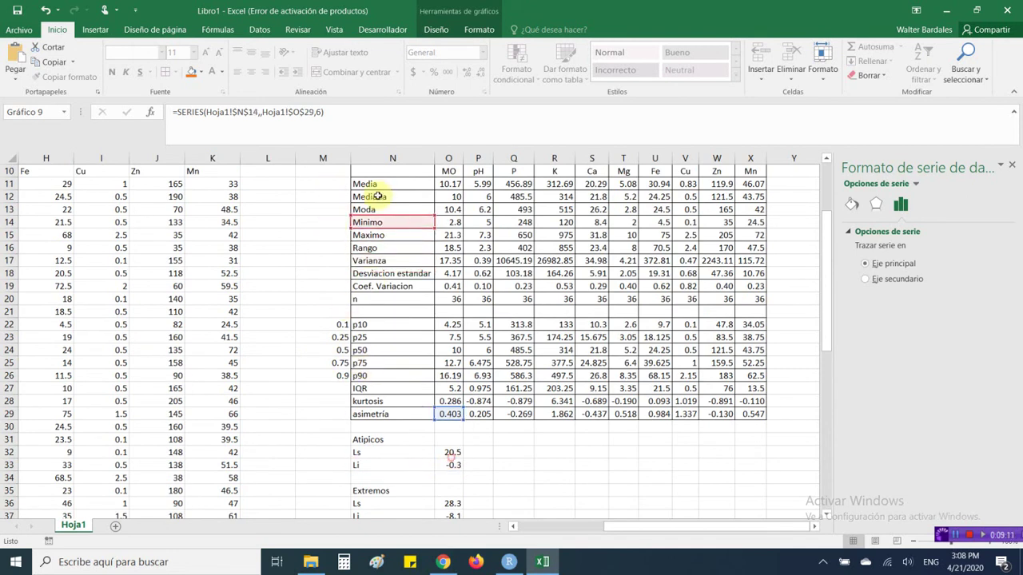
left_click_drag(471, 226, 457, 227)
scroll(495, 354, "down", 8)
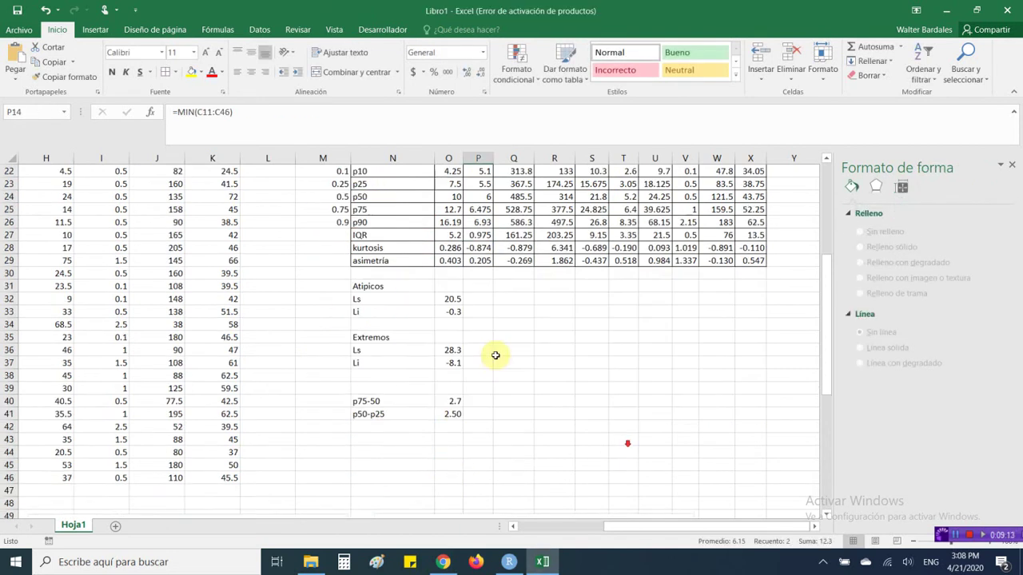
- Set the value of the chart copy's lower marker series to the MO minimum in cell O14
scroll(611, 454, "down", 5)
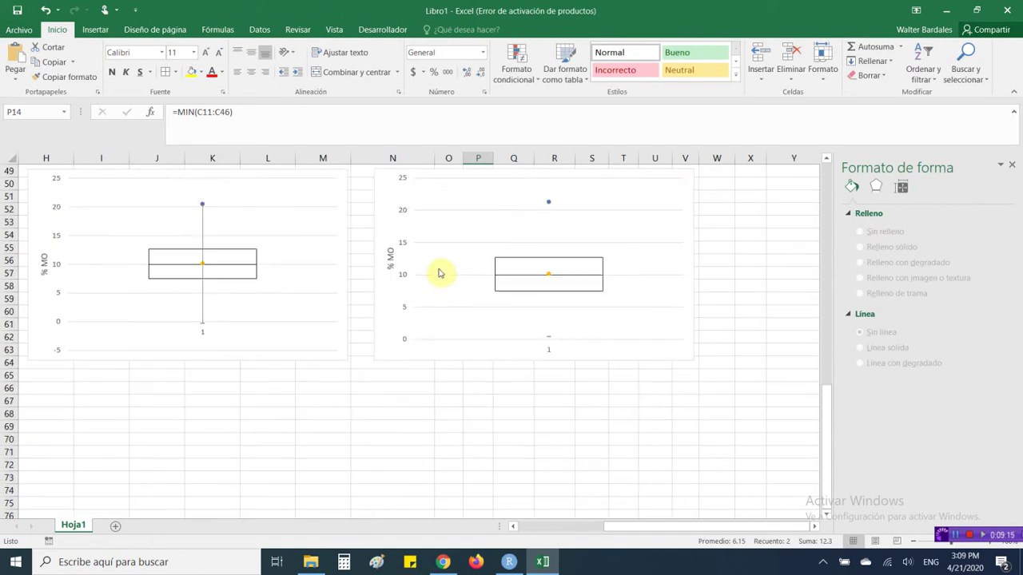
left_click(546, 337)
scroll(399, 311, "up", 11)
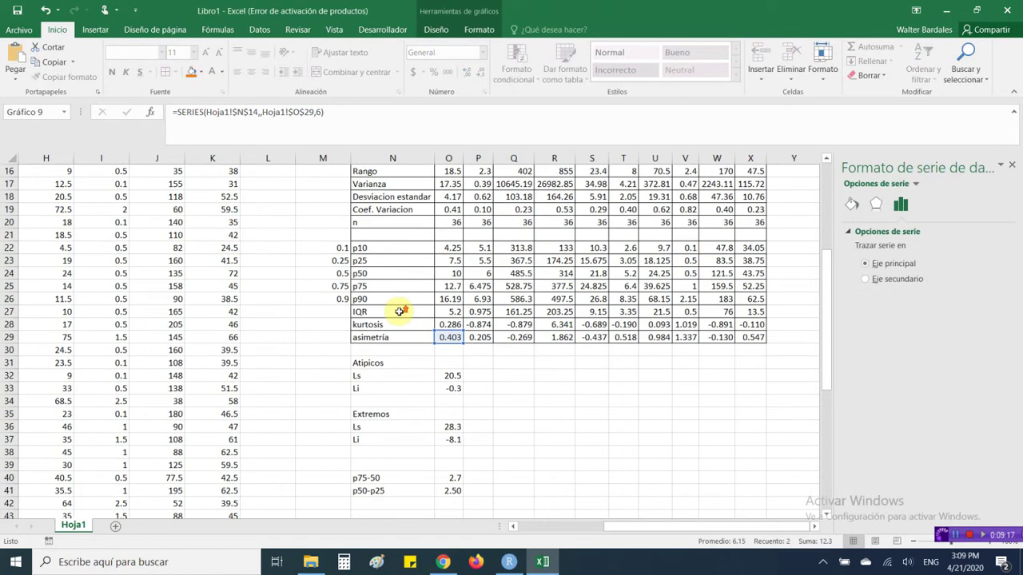
scroll(363, 253, "up", 2)
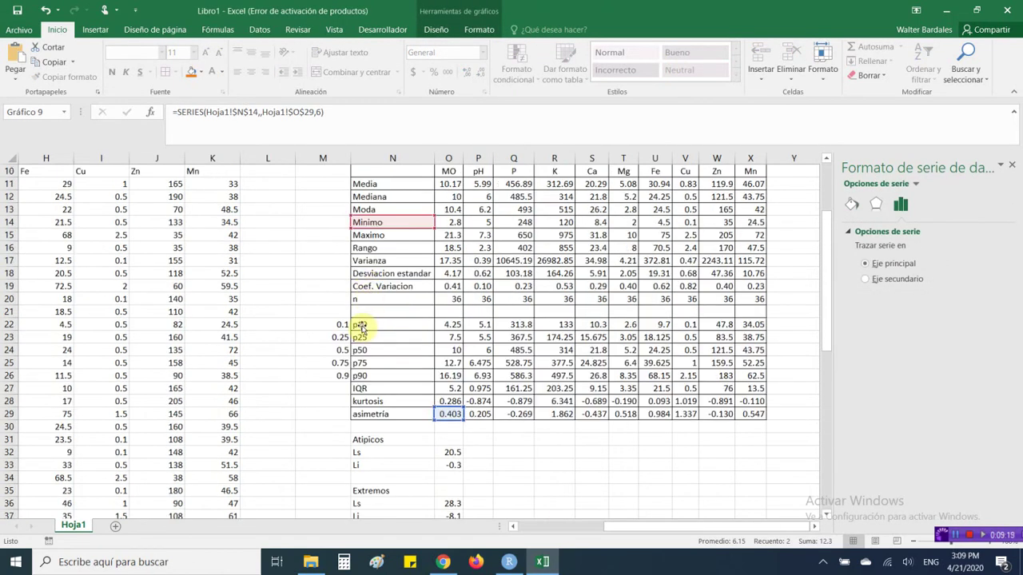
left_click_drag(361, 326, 362, 184)
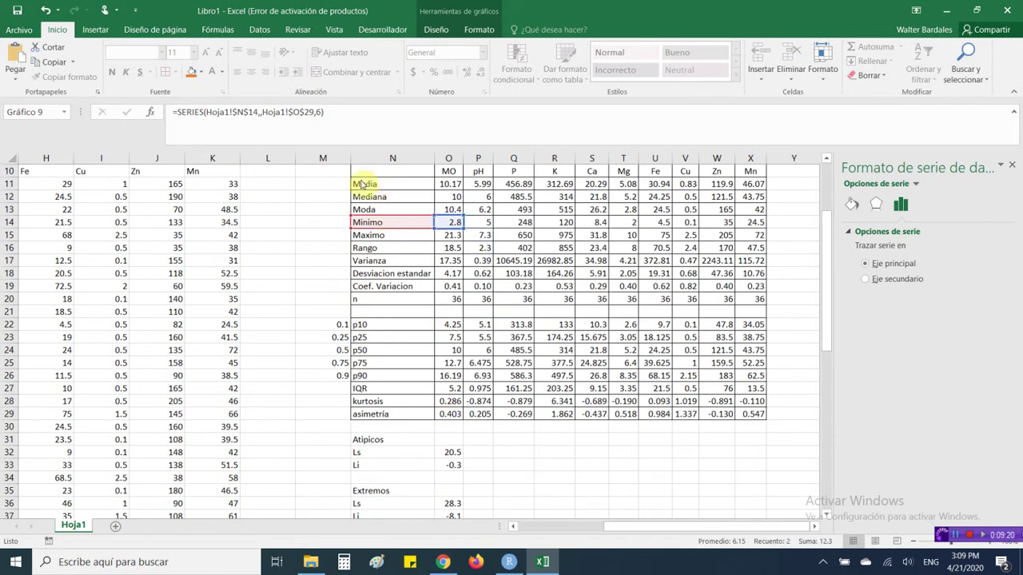
left_click(665, 490)
- Change the maximum series marker in the chart copy to the built-in horizontal dash type
scroll(530, 447, "down", 12)
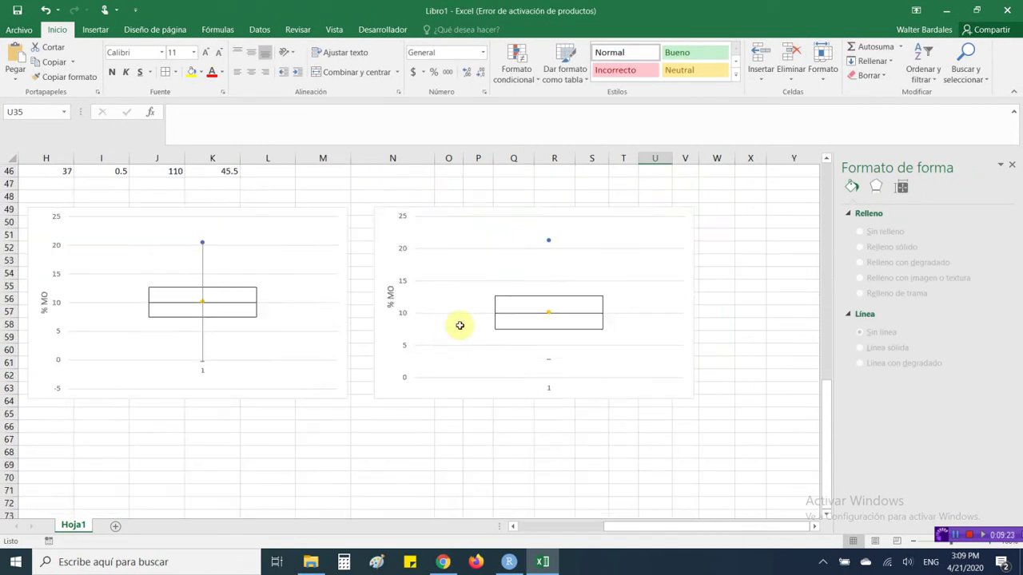
left_click(548, 239)
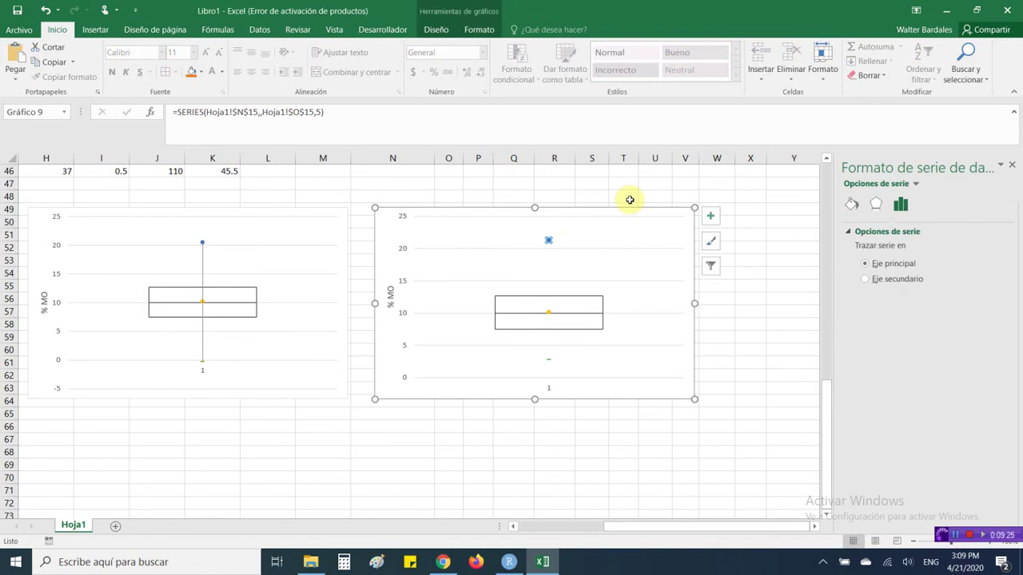
left_click(852, 205)
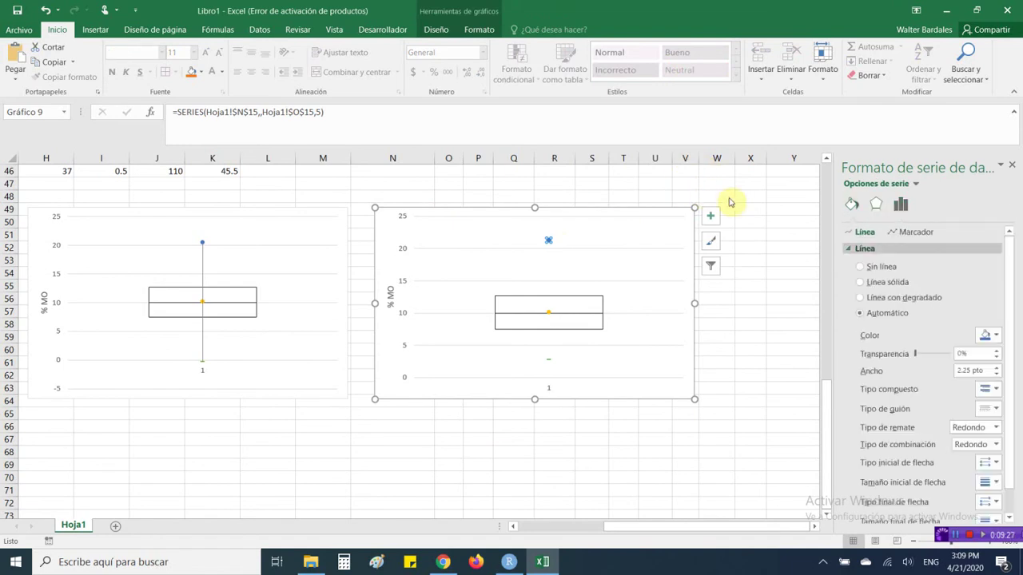
left_click(917, 233)
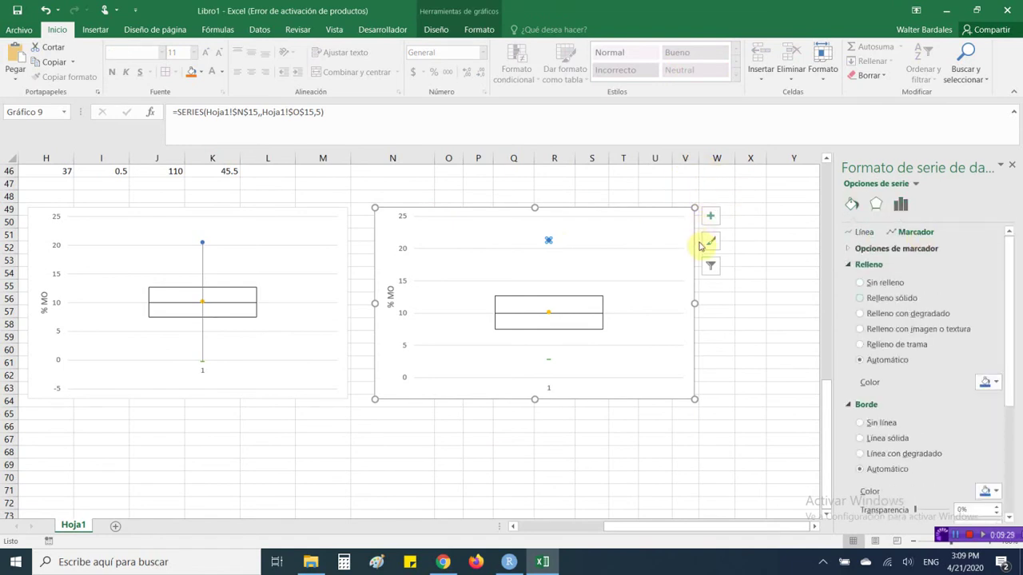
left_click(848, 248)
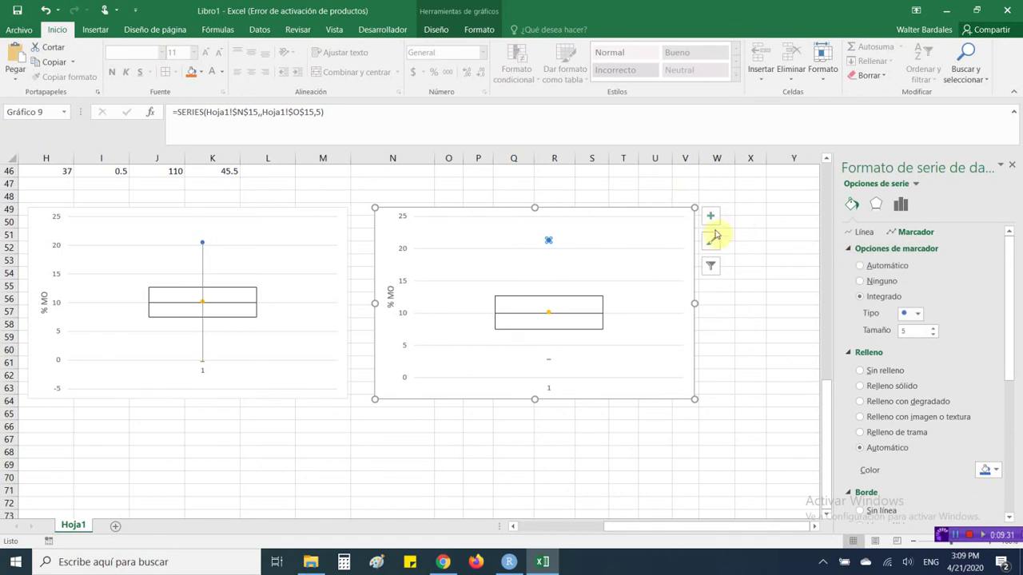
left_click(912, 316)
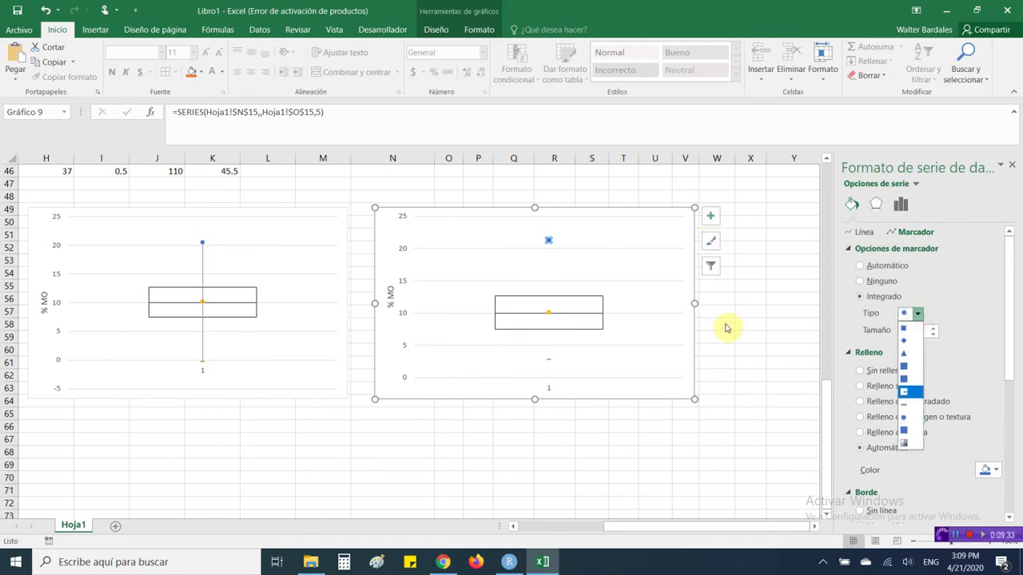
left_click(906, 408)
left_click(768, 360)
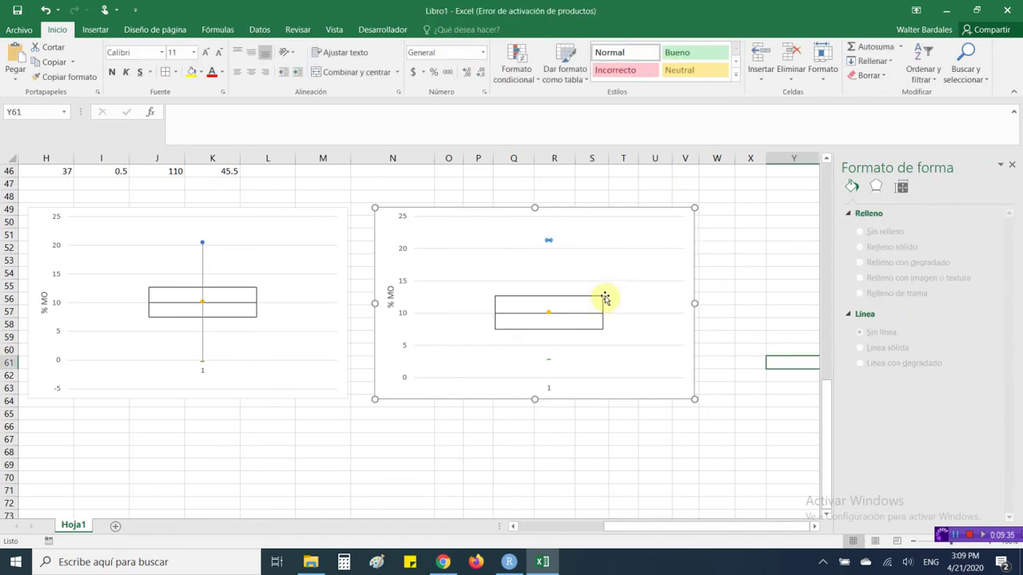
- Add high-low lines (Líneas de máximos y mínimos) to the box plot copy
left_click(548, 240)
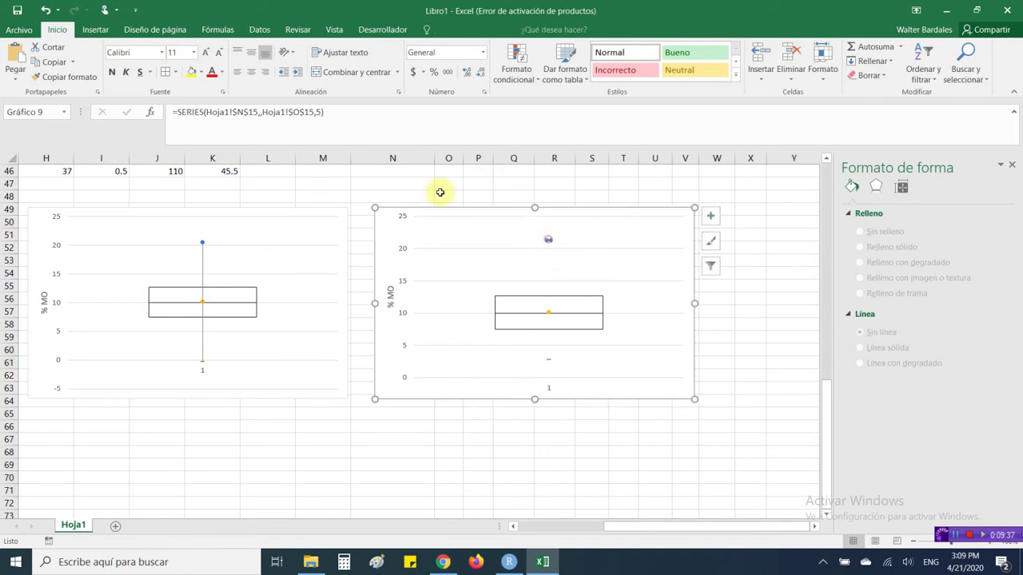
left_click(431, 29)
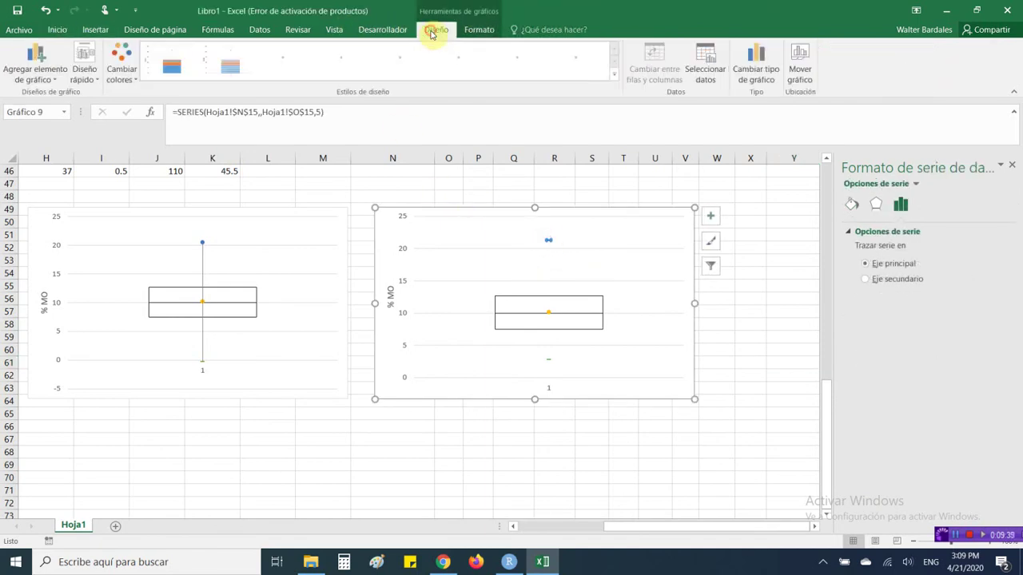
left_click(14, 61)
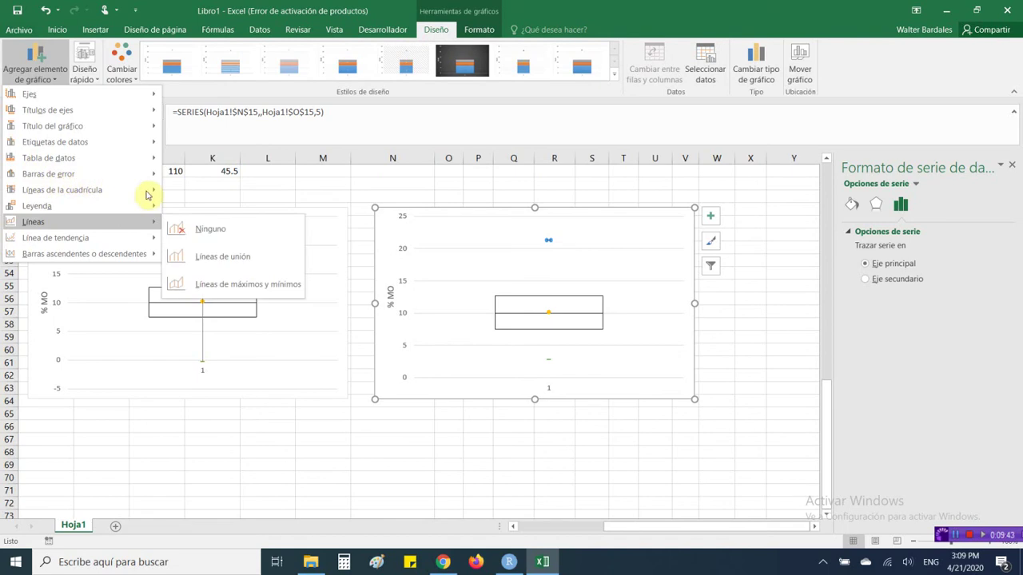
left_click(212, 284)
left_click(599, 438)
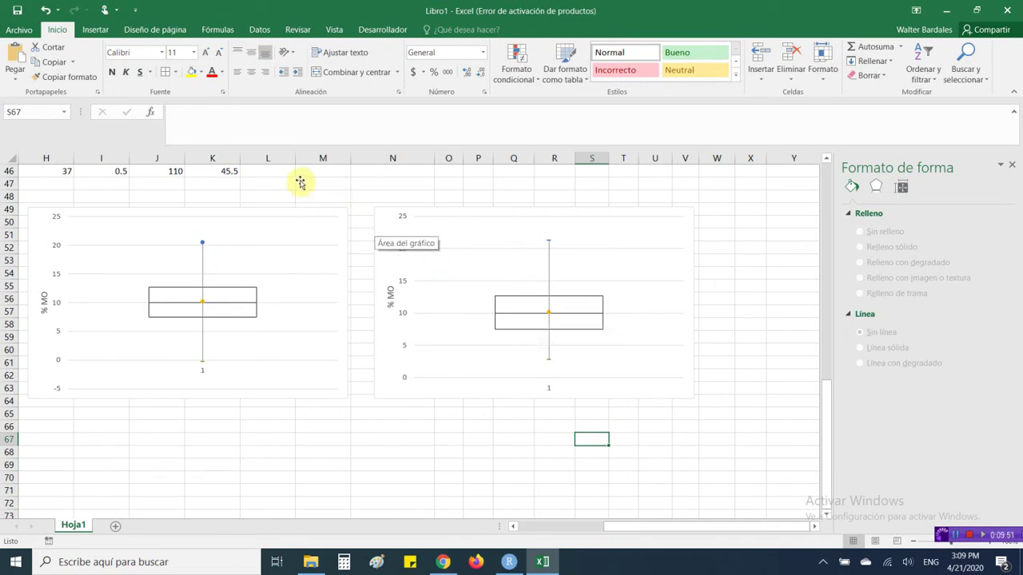
- Move the box plot copy directly below the original chart, aligned with it over columns H to M
left_click_drag(377, 217, 79, 425)
left_click(49, 416)
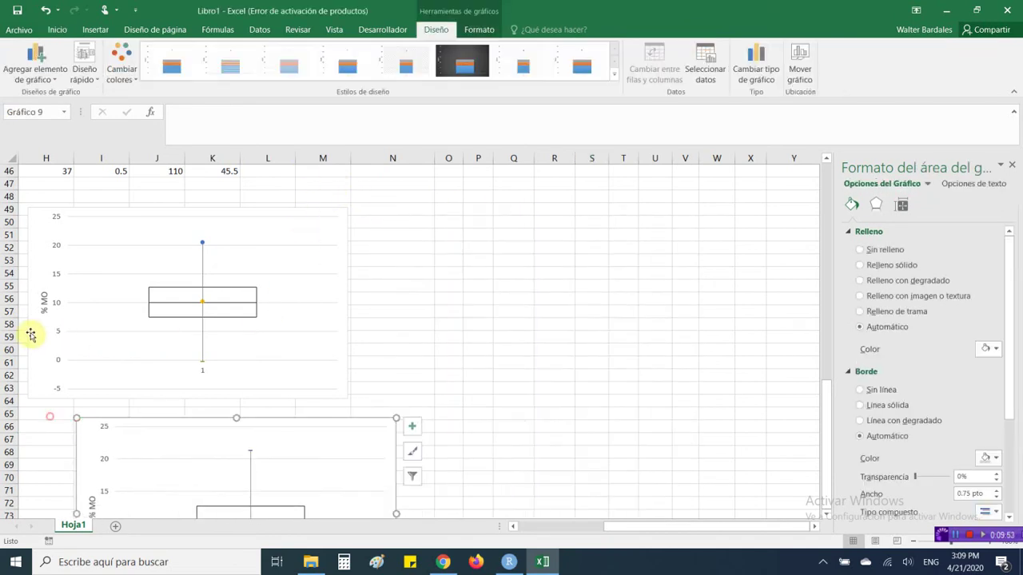
left_click(553, 414)
left_click_drag(391, 432, 341, 414)
left_click(581, 371)
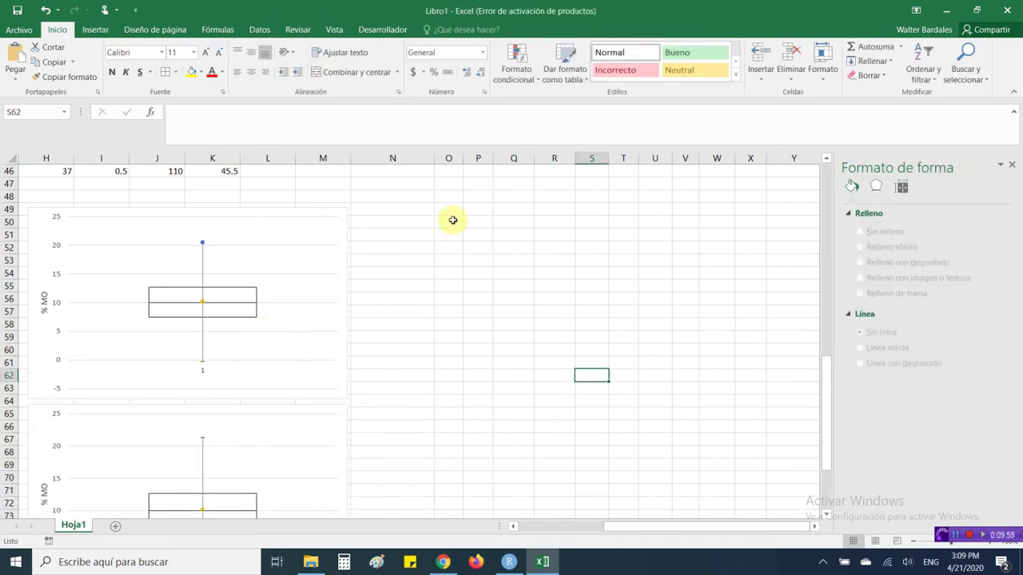
scroll(438, 223, "up", 6)
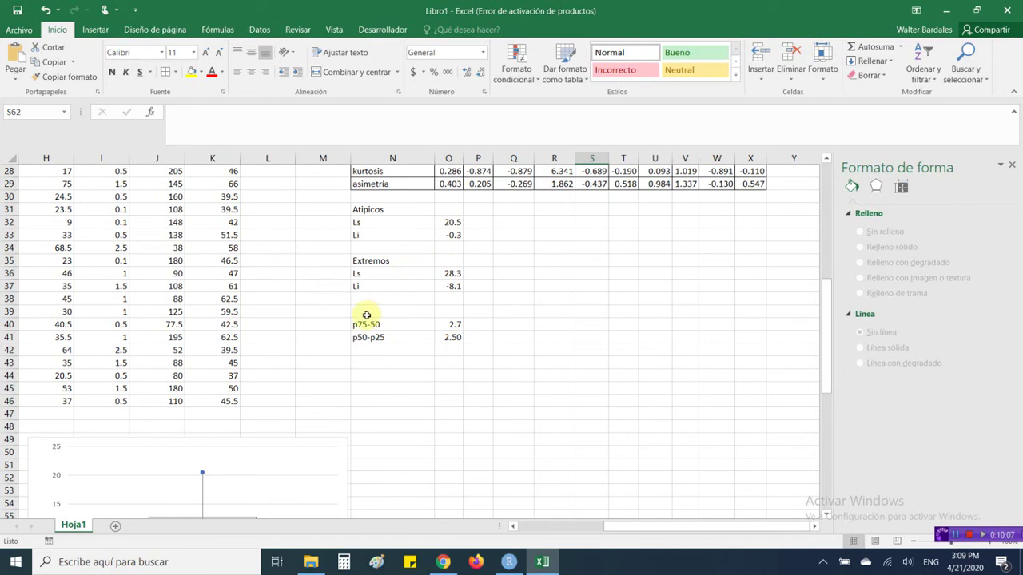
left_click(457, 395)
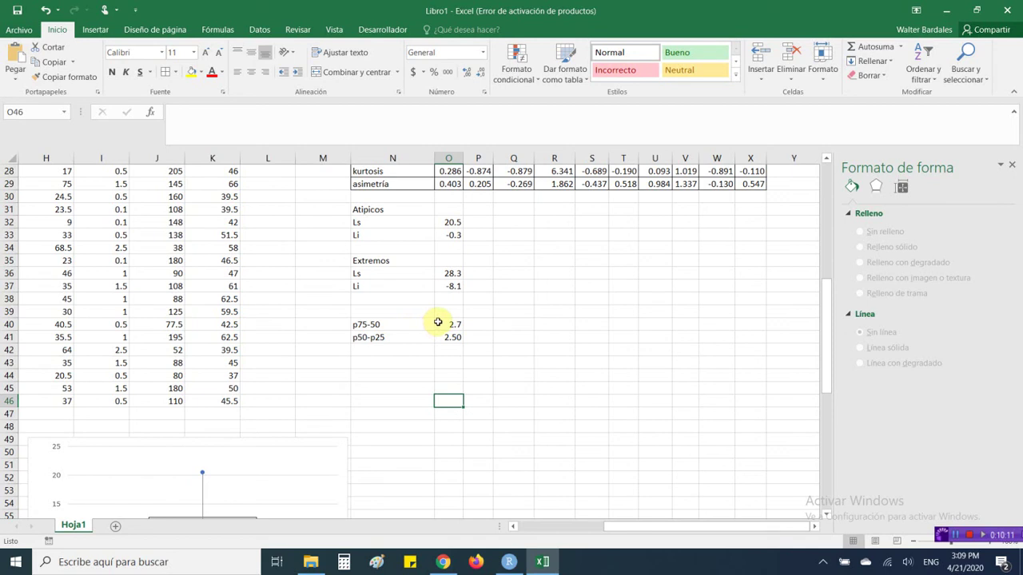
left_click(475, 389)
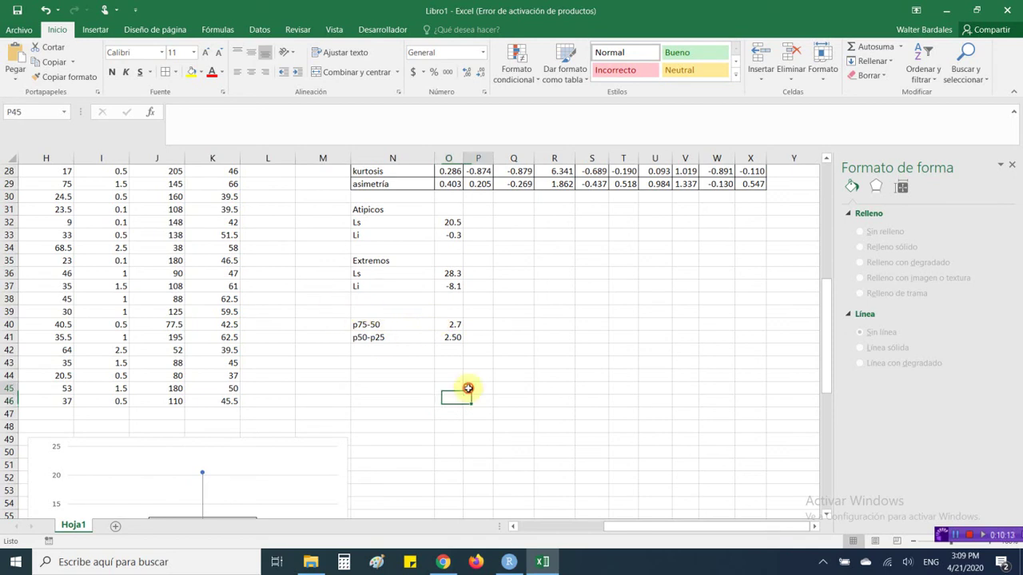
left_click(93, 32)
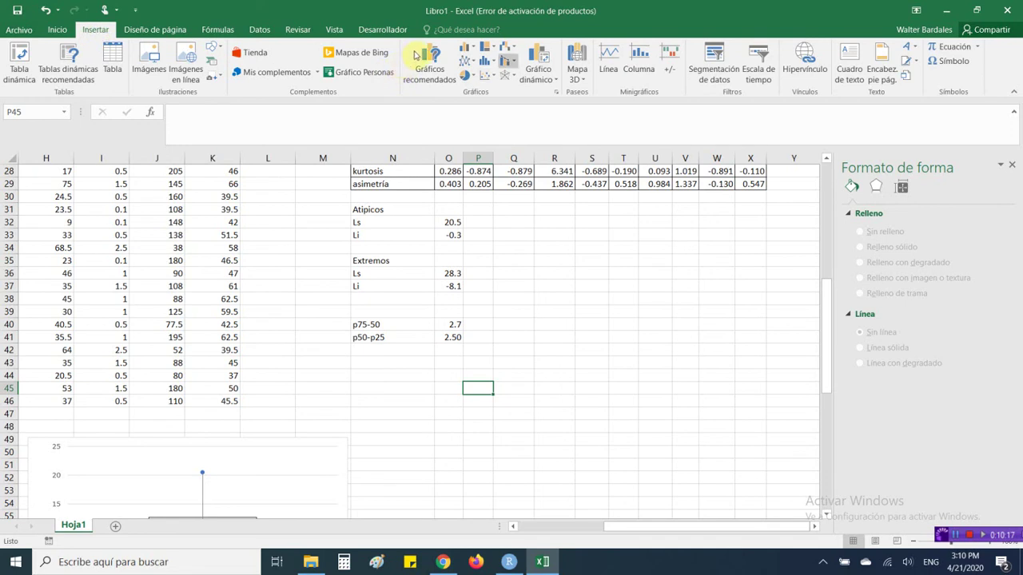
left_click(468, 63)
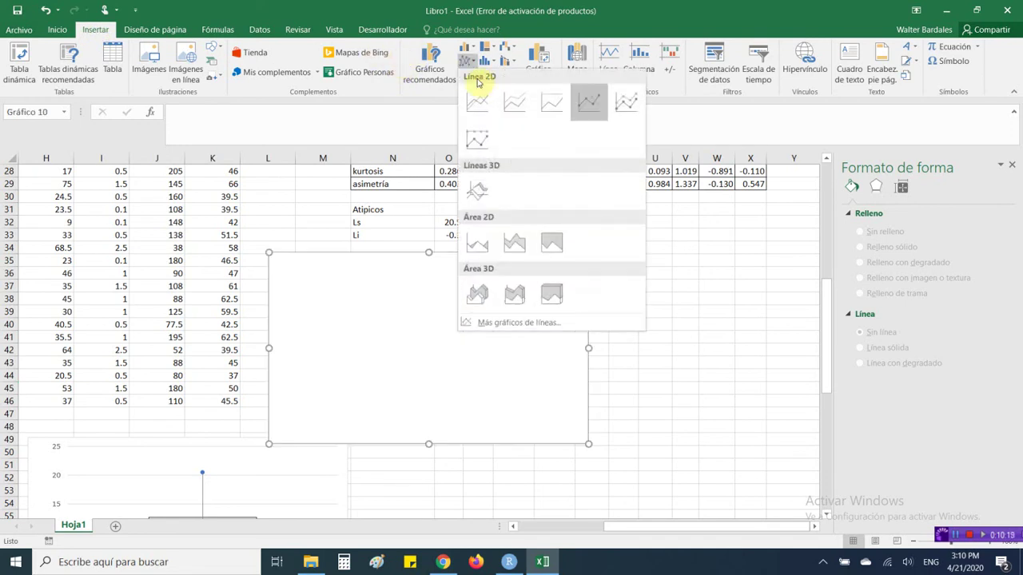
left_click(589, 102)
scroll(359, 263, "down", 2)
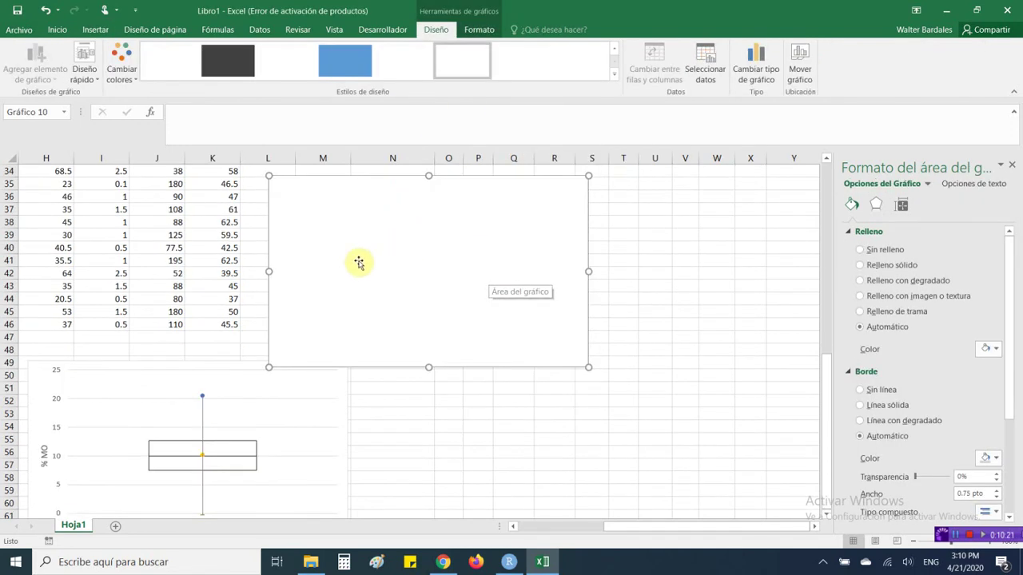
left_click_drag(320, 255, 422, 386)
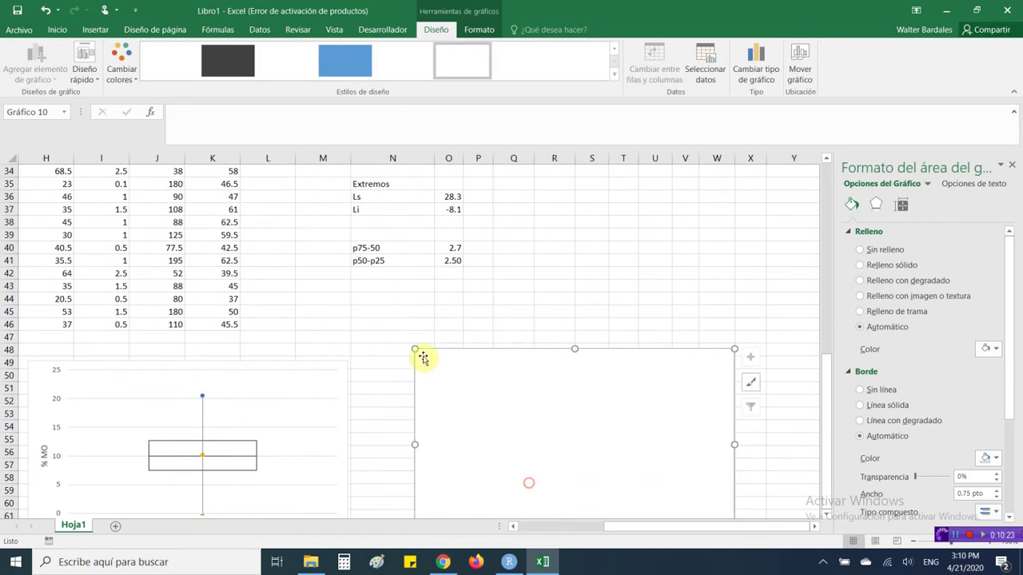
key("Delete")
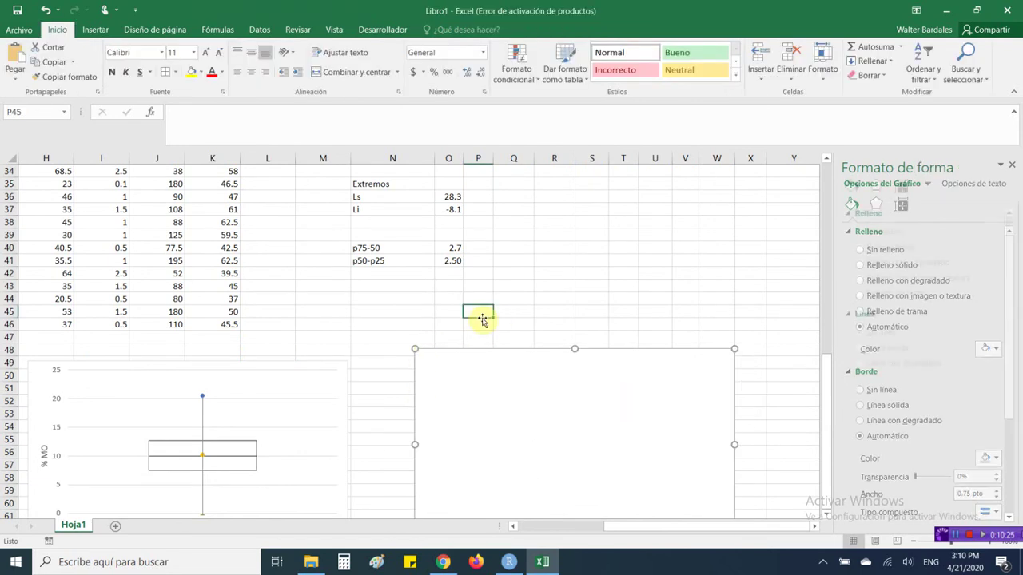
left_click(506, 346)
- Move the original box plot diagonally toward column H so its upper edge sits near row 51
left_click(340, 372)
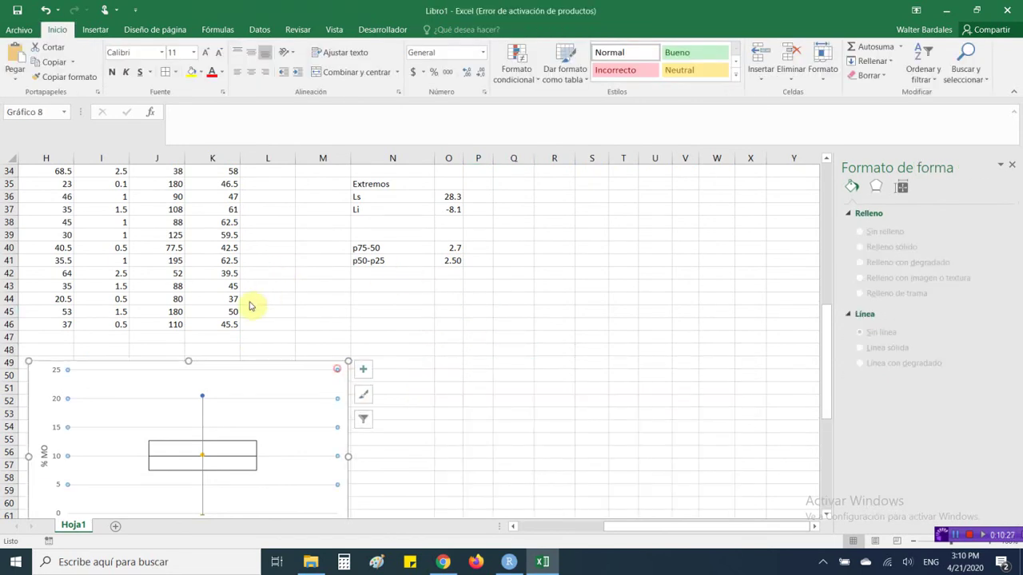
left_click(304, 378)
left_click(430, 387)
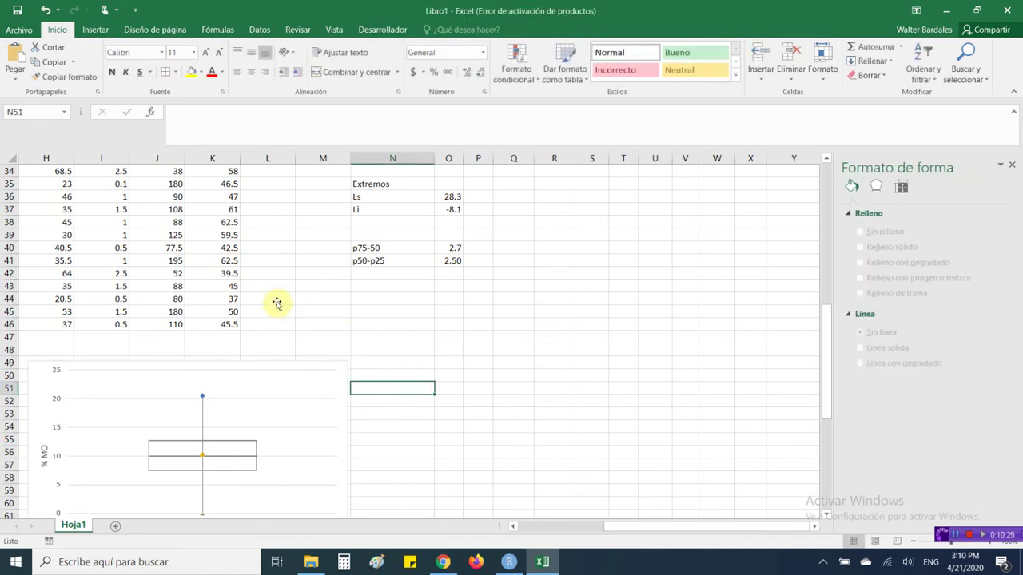
left_click_drag(342, 375, 294, 395)
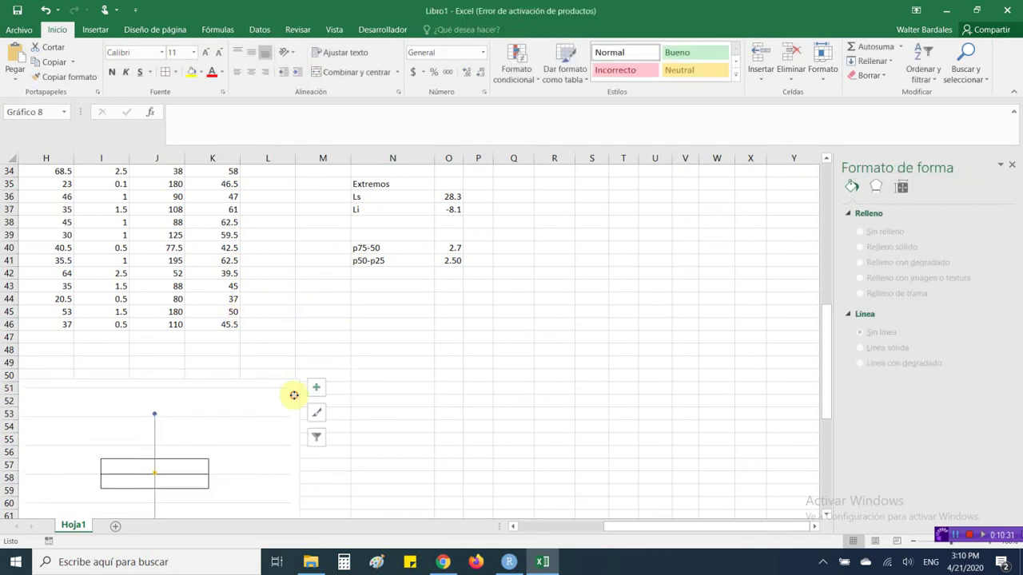
left_click(393, 342)
left_click(393, 312)
- Enter the labels "Media" and "Desviacion estanda" in cells N45 and N46, following the names in the statistics table
scroll(392, 312, "up", 4)
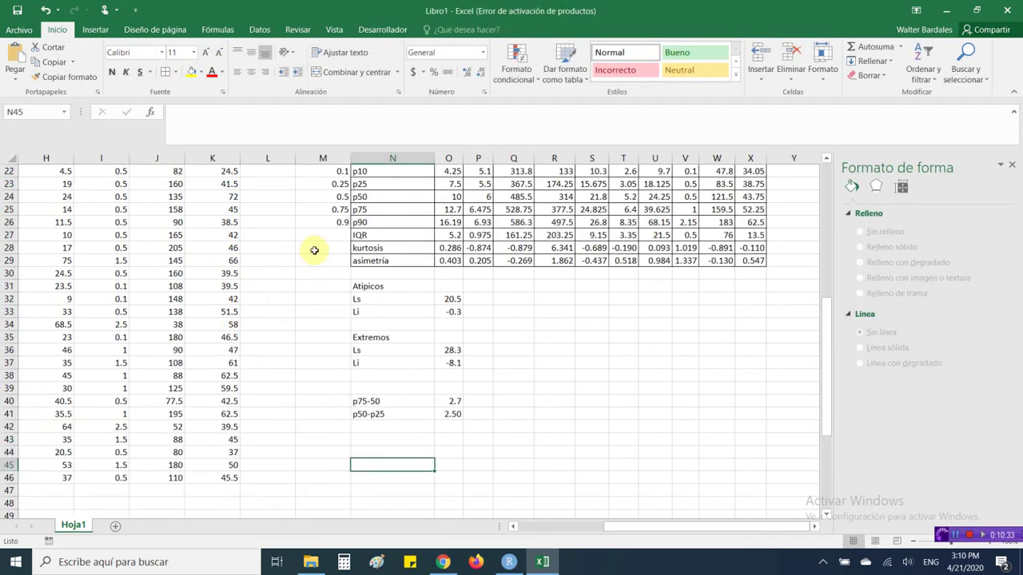
scroll(312, 251, "up", 6)
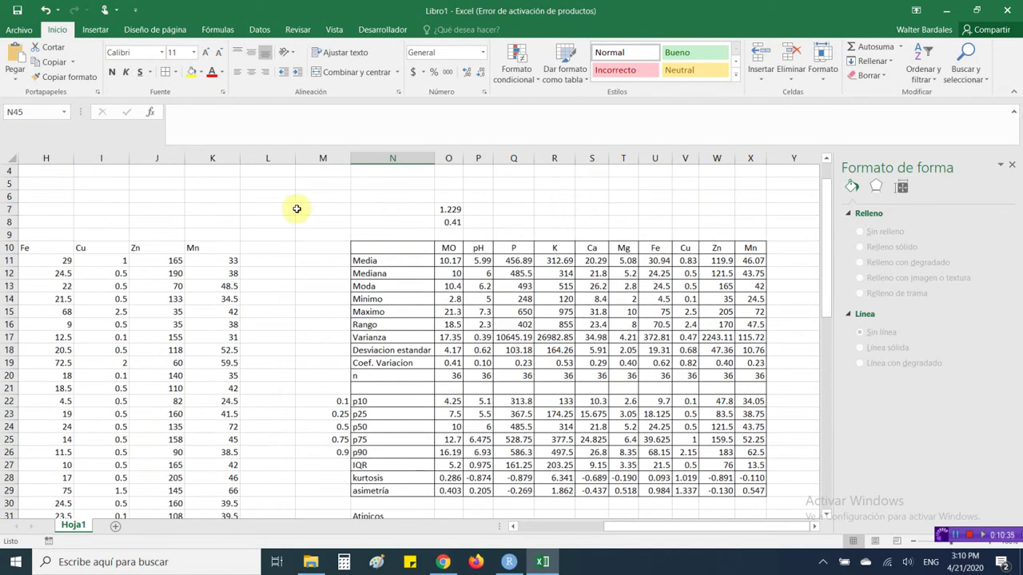
left_click_drag(411, 259, 447, 260)
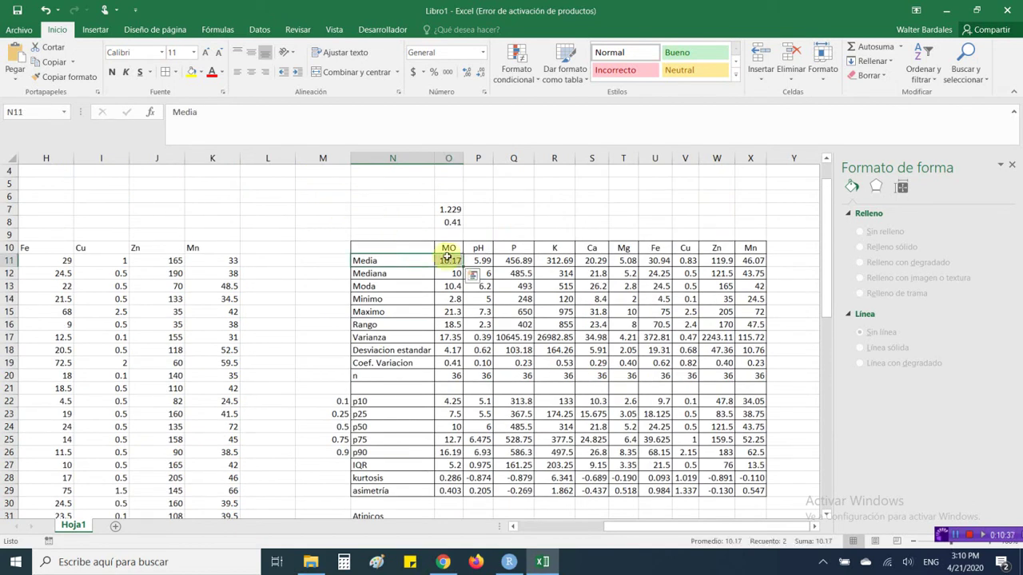
scroll(306, 296, "down", 8)
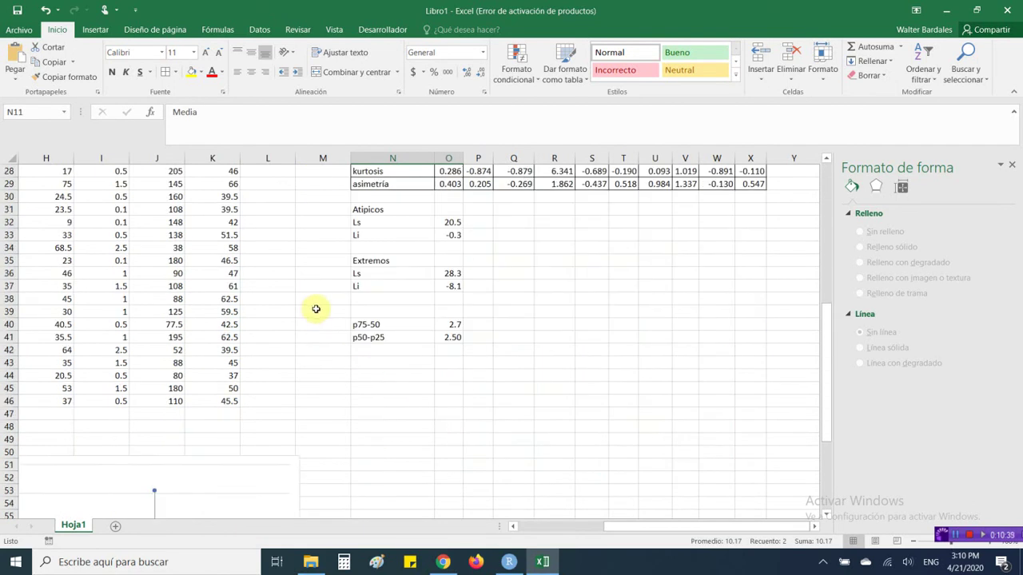
left_click(394, 386)
type("Media")
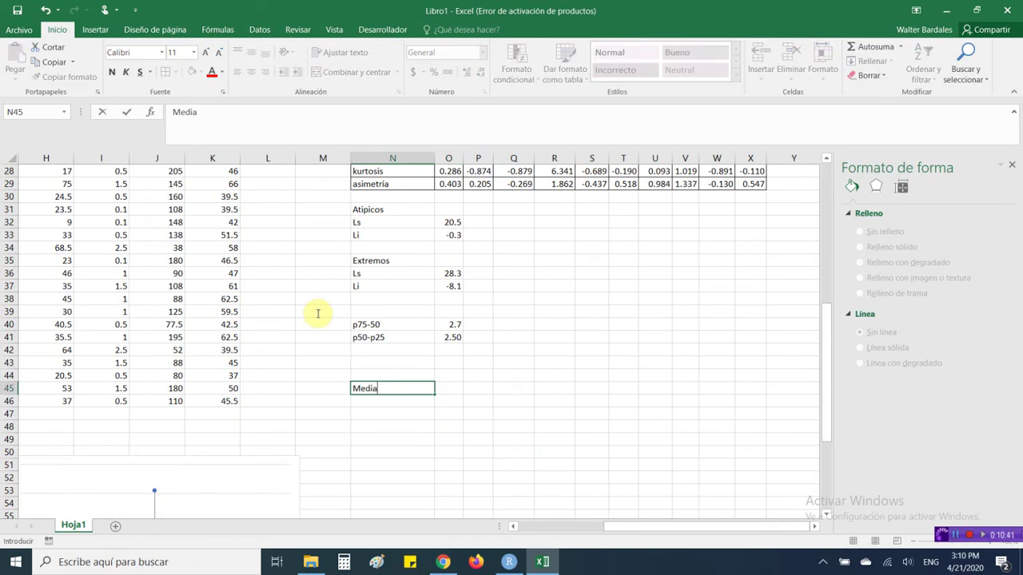
key("Return")
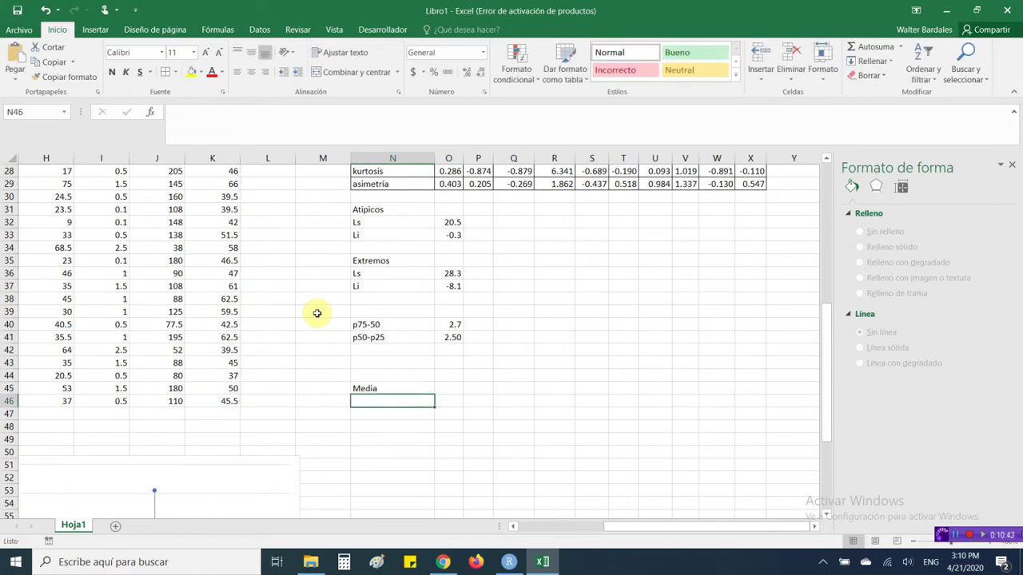
key("Up")
key("Down")
type("Des")
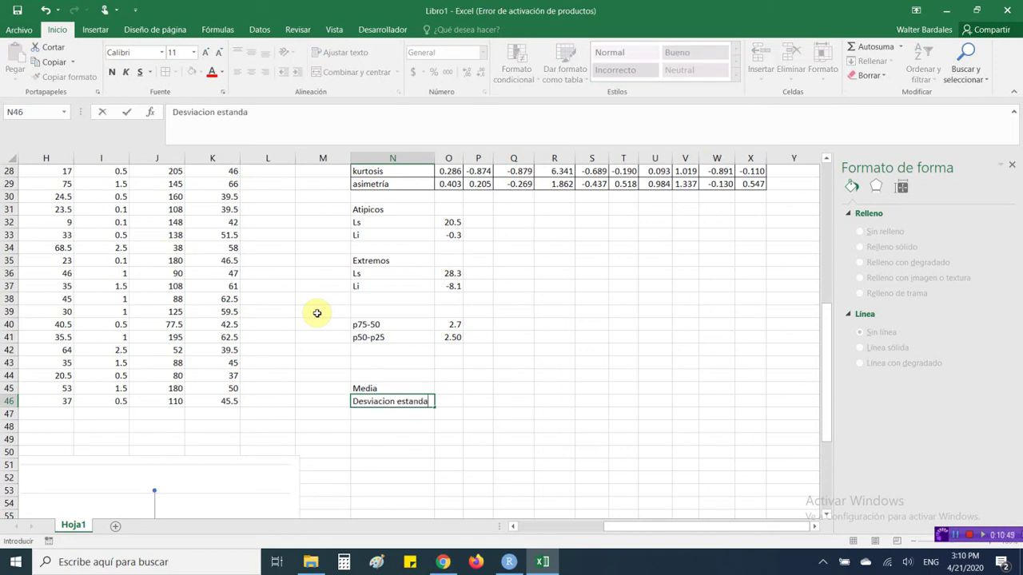
key("Return")
- Enter the labels "Error estandar", "min" and "max" in cells N47 to N49
type("Error estandar")
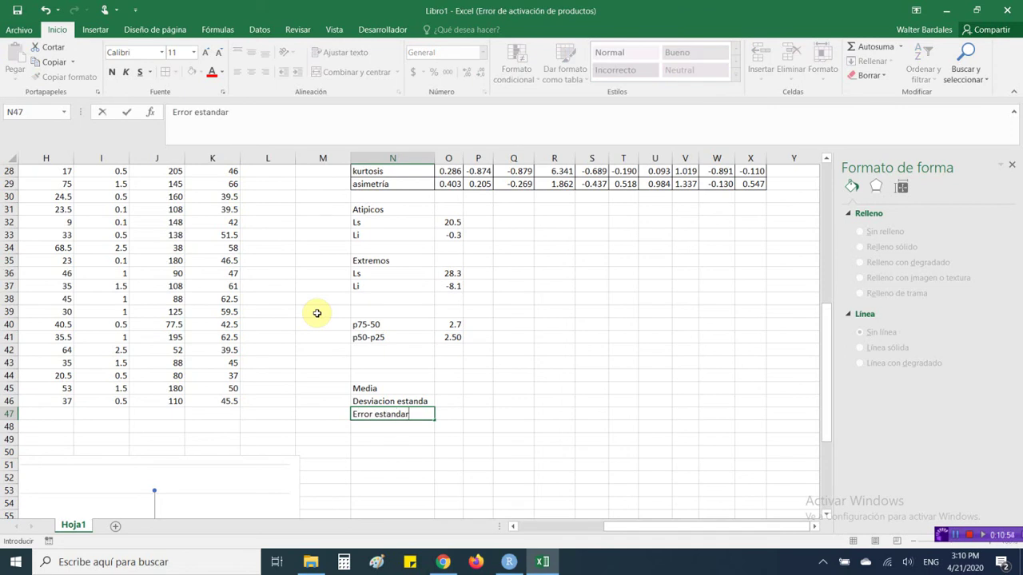
key("Return")
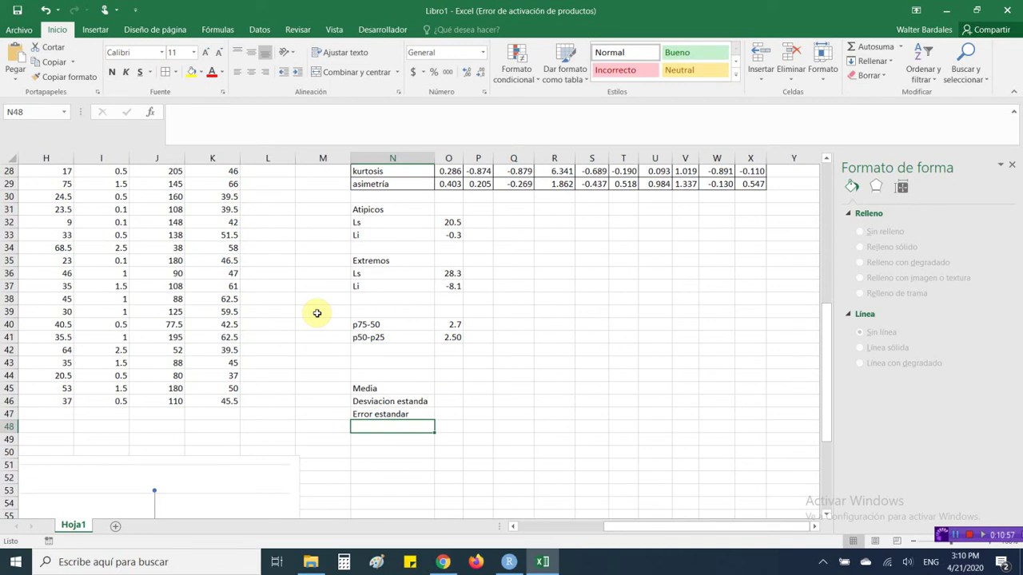
type("min")
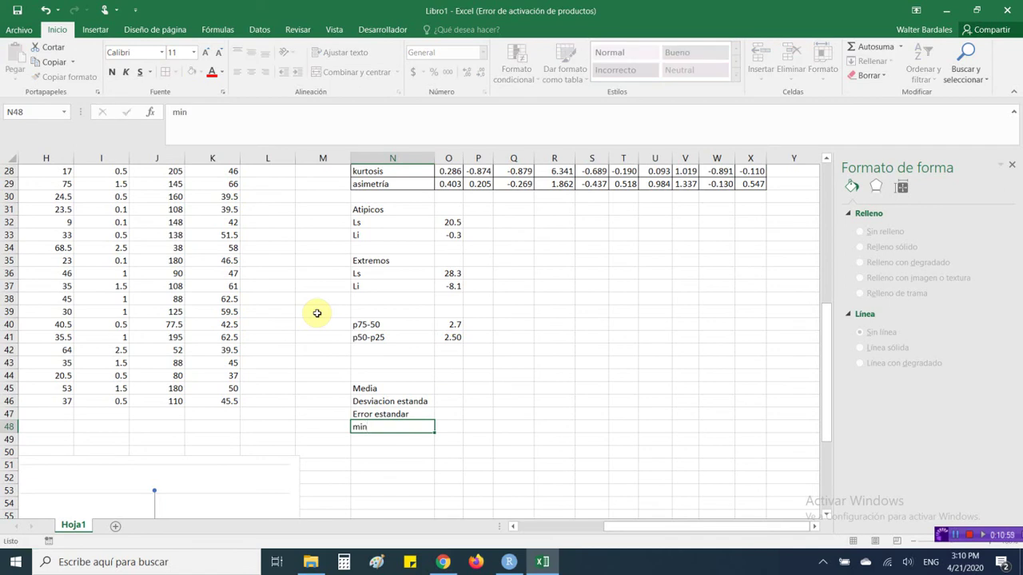
key("Return")
type("max")
key("Tab")
- Link cell O45 beside Media to the MO mean with the formula =O11
key("Up")
key("Up")
key("Up")
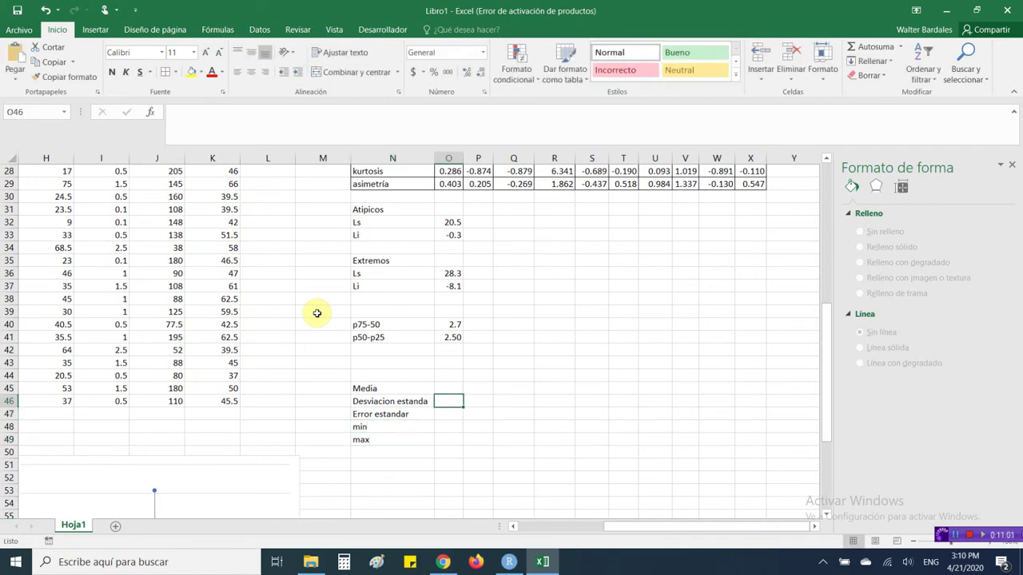
key("Up")
type("=")
scroll(451, 333, "up", 2)
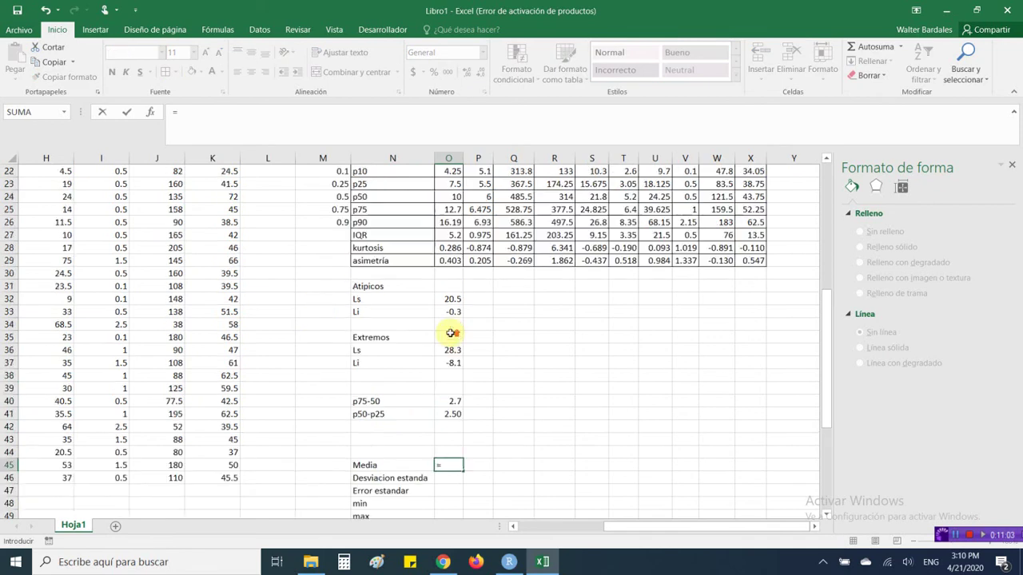
scroll(451, 334, "up", 5)
left_click(451, 222)
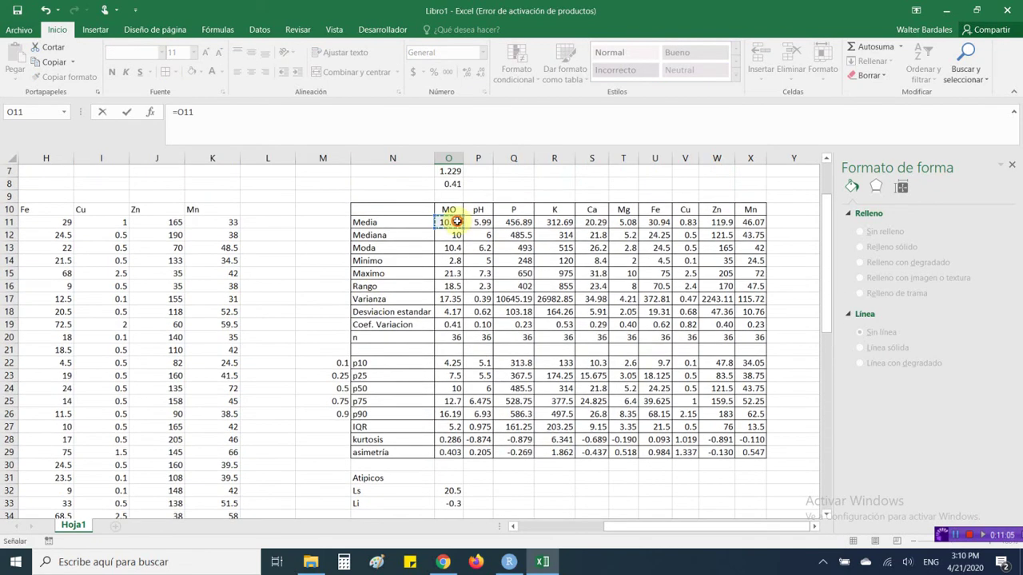
key("Return")
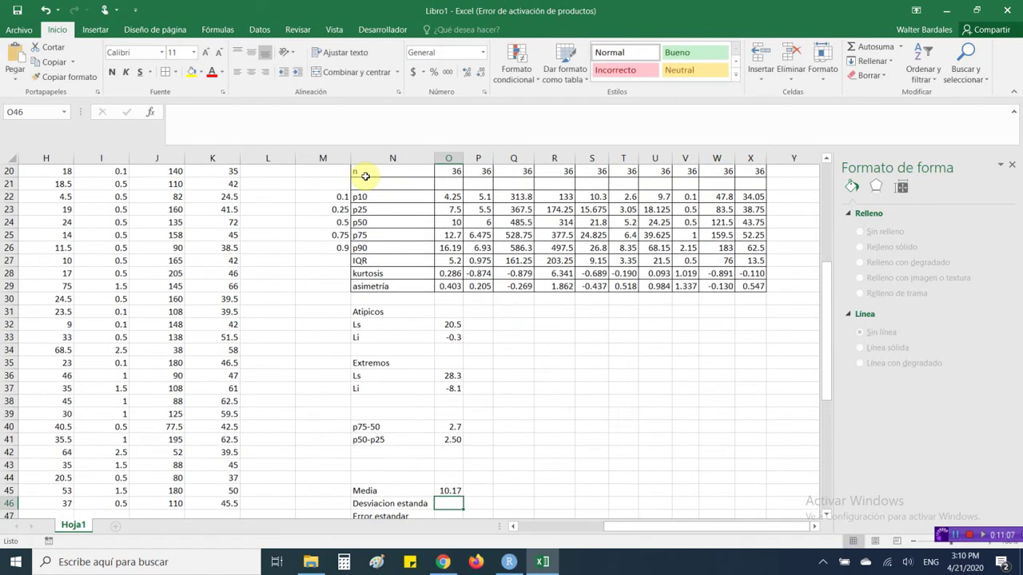
- Link cell O46 to the MO standard deviation with the formula =O18
type("=")
scroll(455, 222, "up", 4)
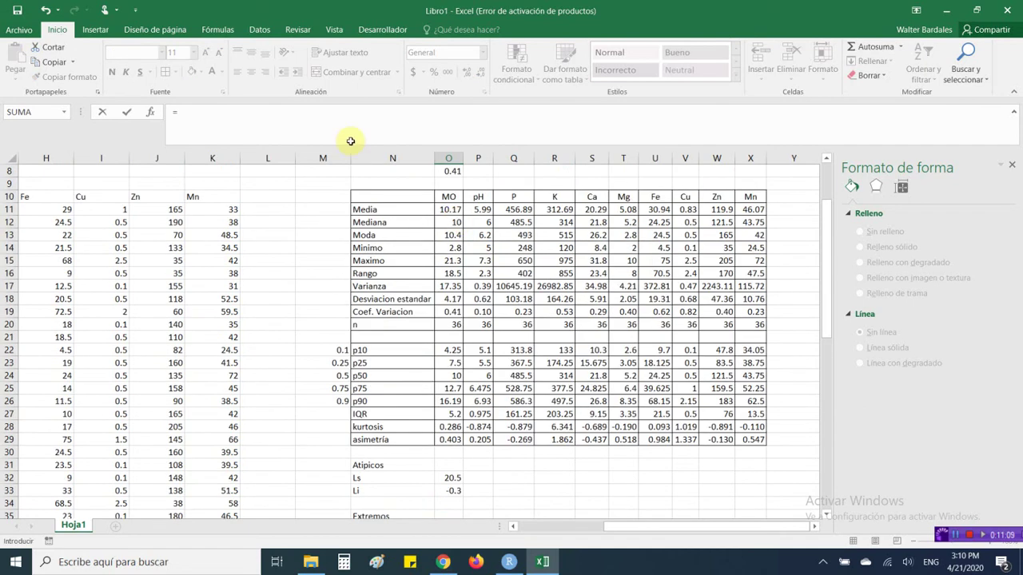
scroll(360, 212, "up", 1)
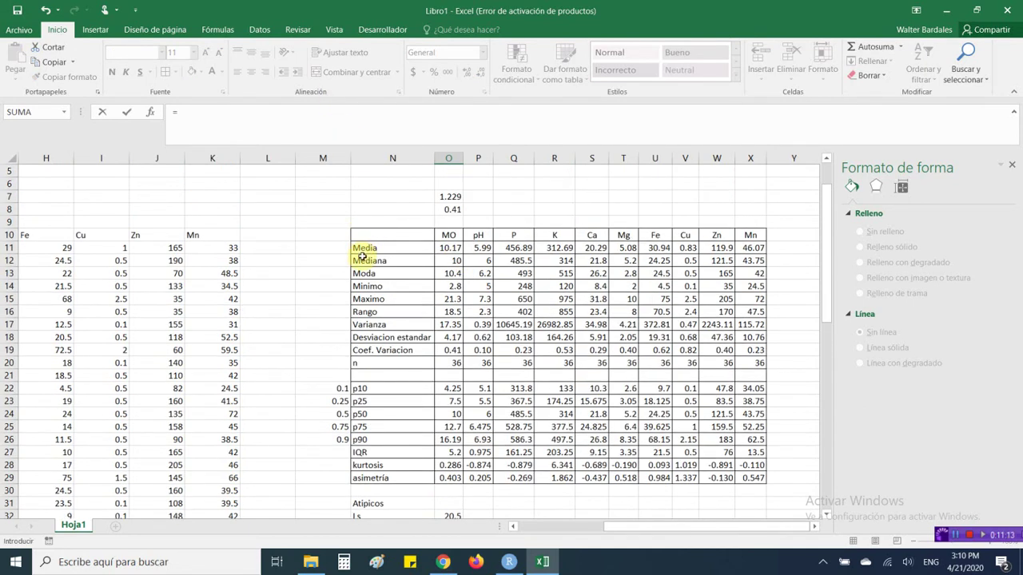
left_click(452, 334)
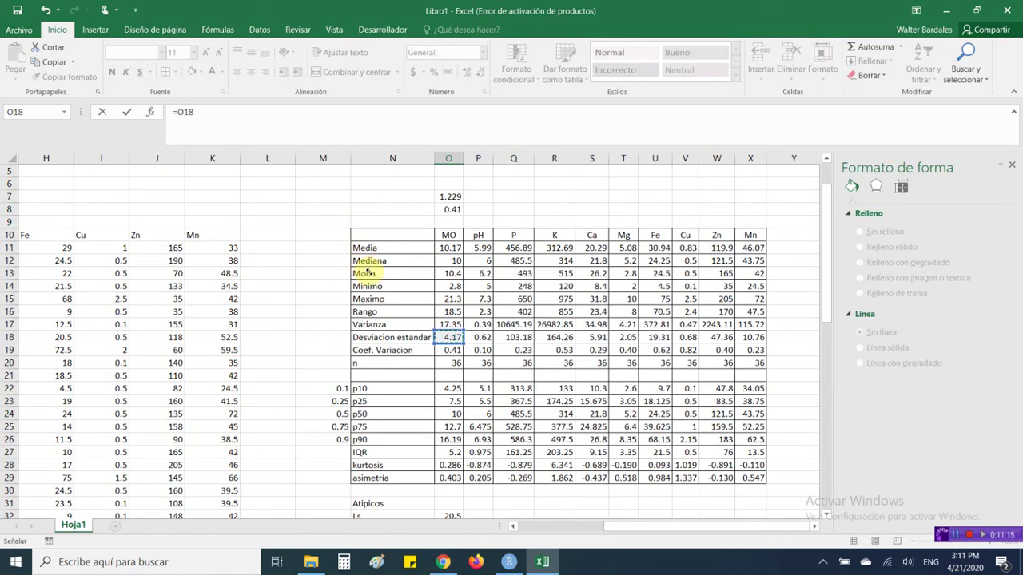
key("Return")
- Calculate the standard error in cell O47 as =O46/RAIZ(O20), dividing the deviation by the square root of n
type("=")
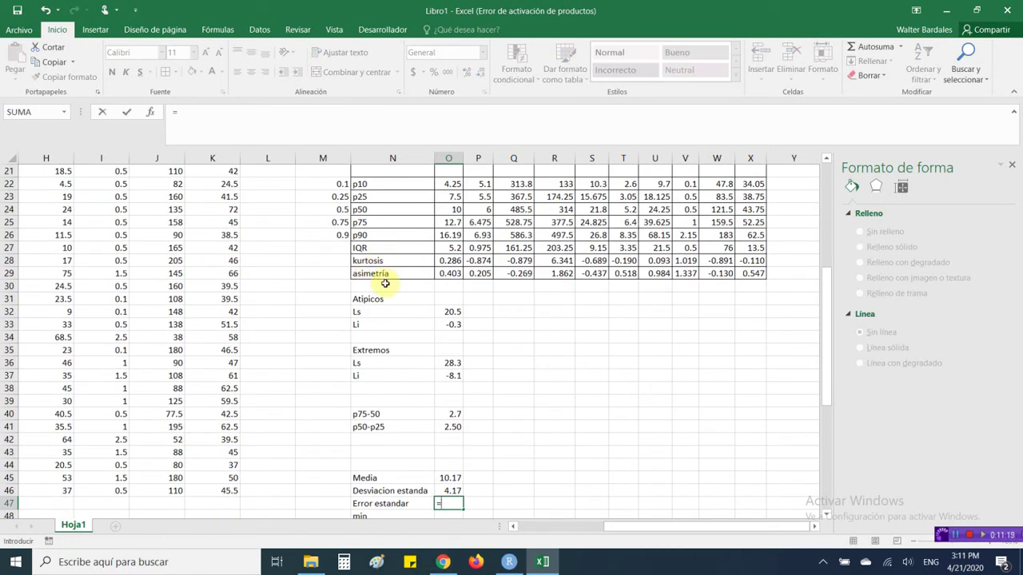
left_click(450, 490)
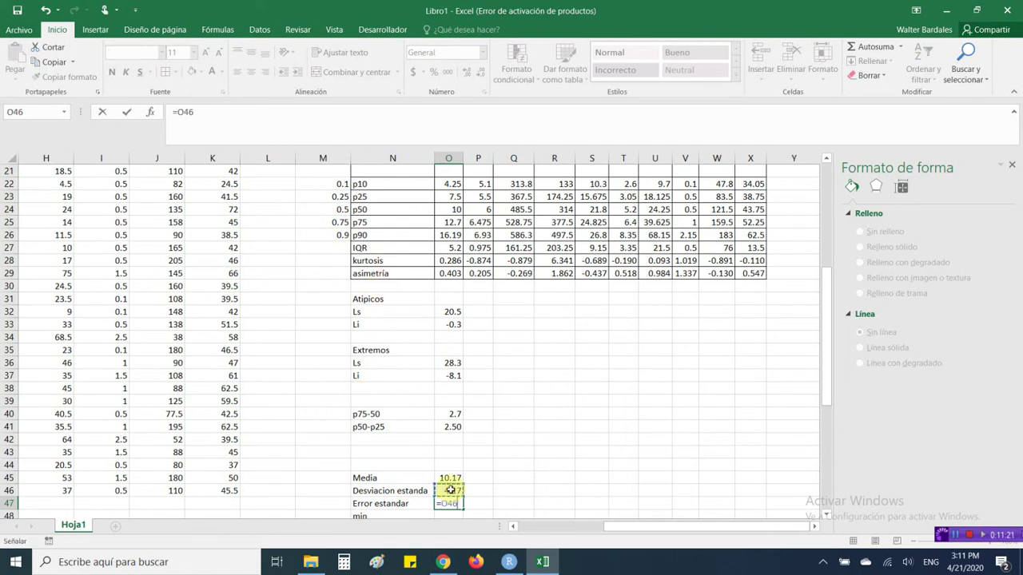
type("/raiz(")
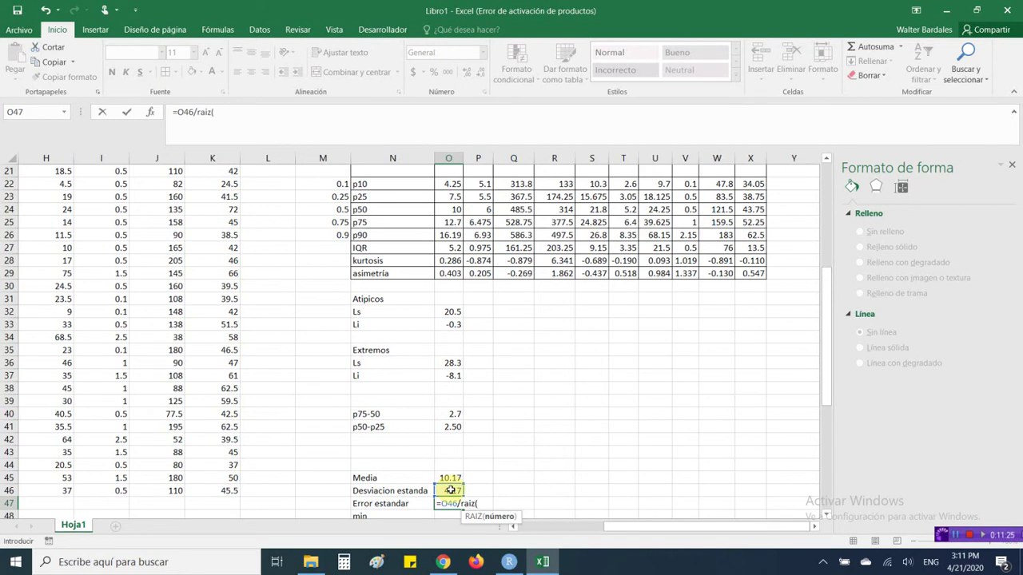
scroll(347, 258, "up", 3)
left_click(447, 274)
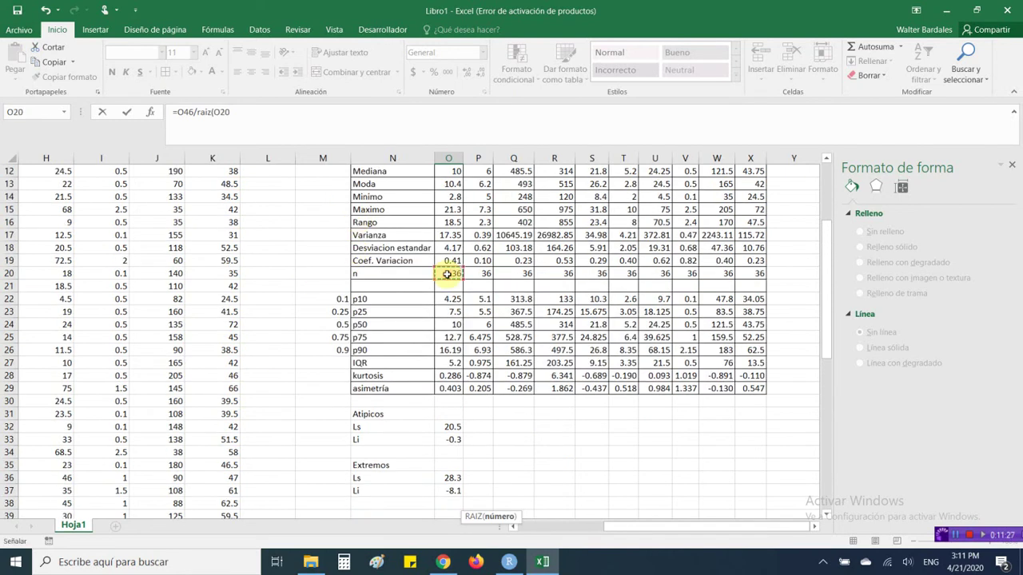
key("Return")
key("Return")
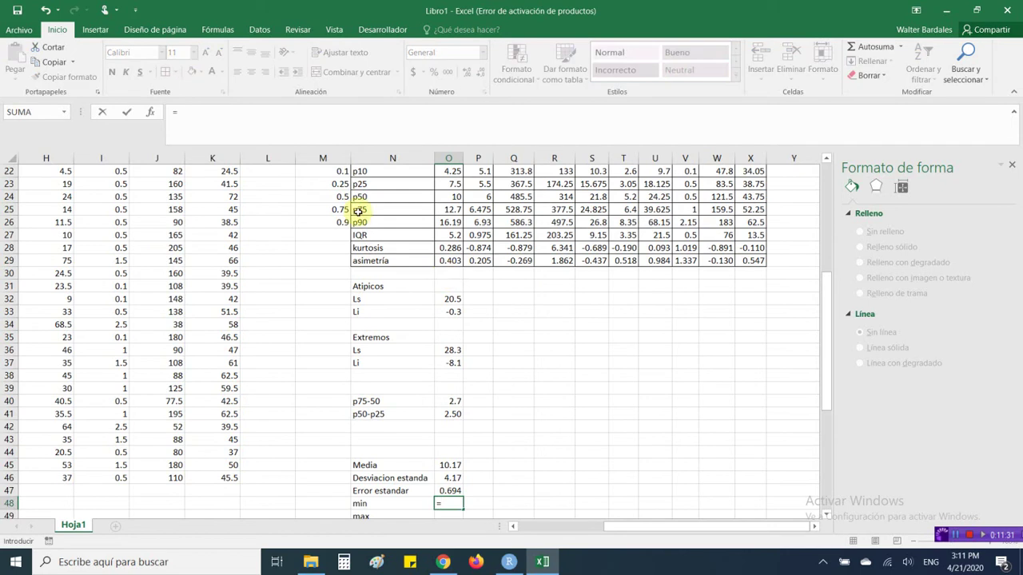
- Link cell O48 to the MO minimum in O14 and cell O49 to the MO maximum in O15
scroll(357, 239, "up", 4)
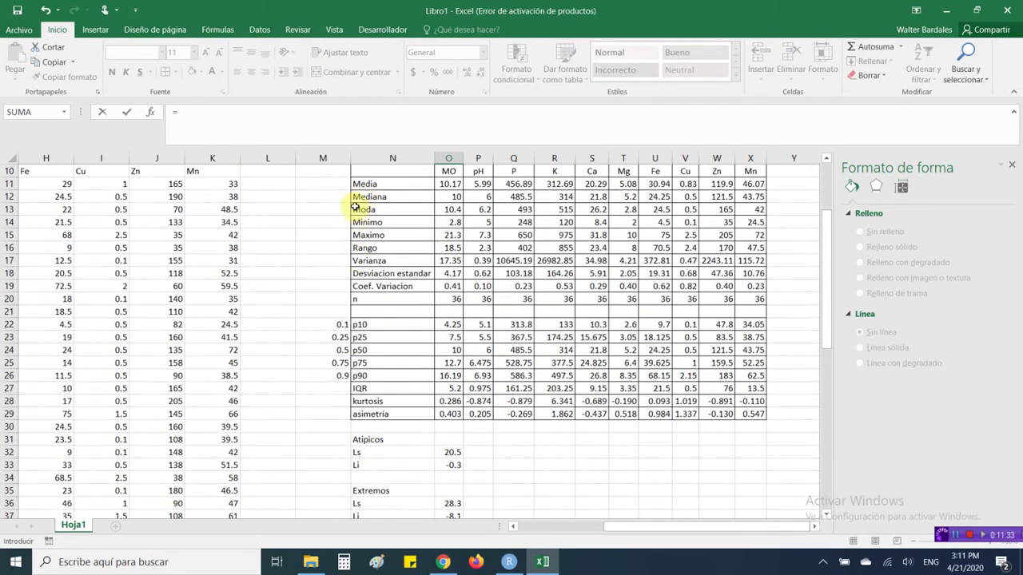
left_click(453, 223)
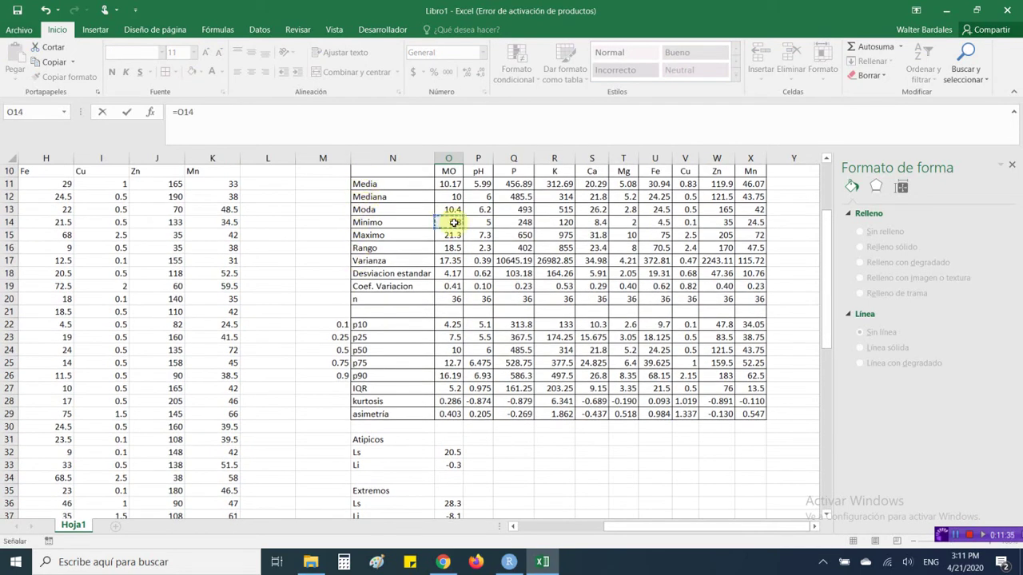
key("Return")
type("=")
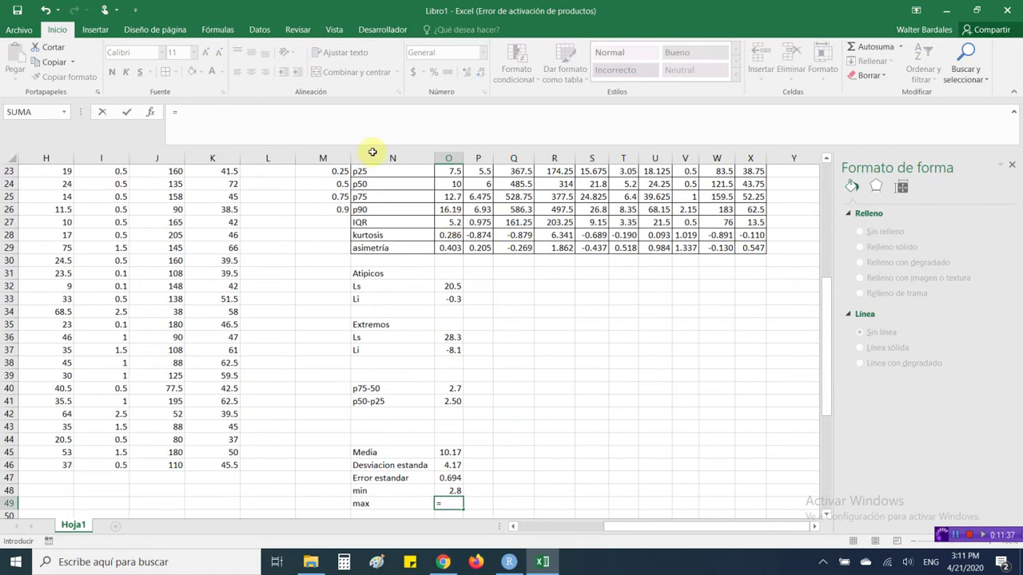
scroll(369, 164, "up", 3)
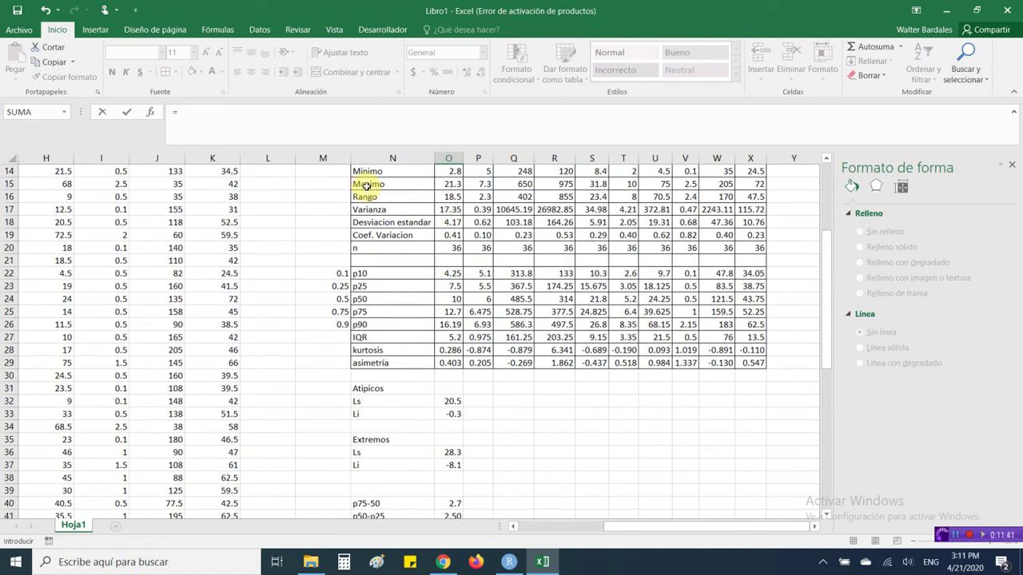
left_click(449, 184)
scroll(448, 184, "down", 7)
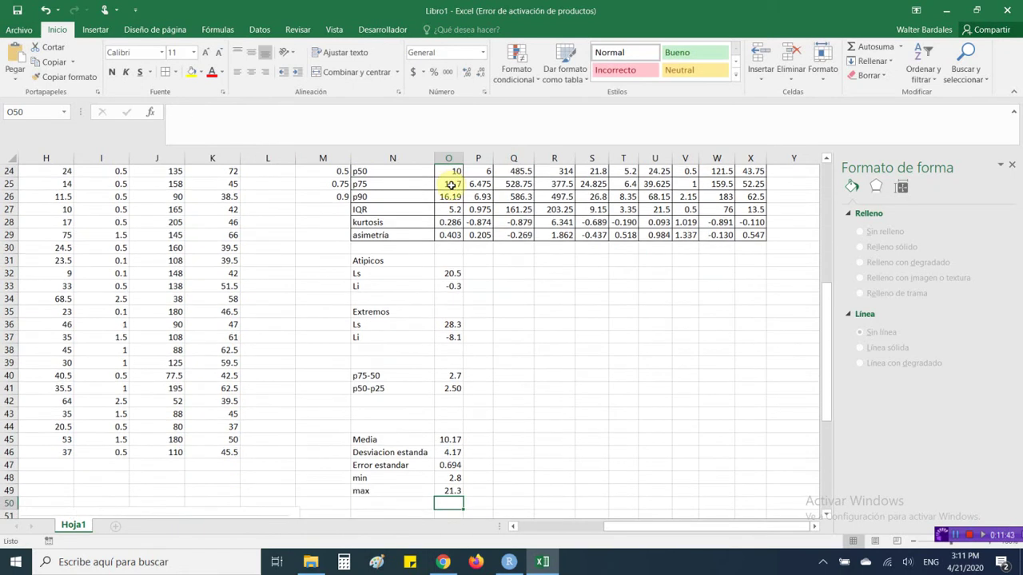
key("Return")
- Move both box plots out to around column K, with the original starting near row 54 and the copy directly below near row 70
scroll(431, 320, "down", 4)
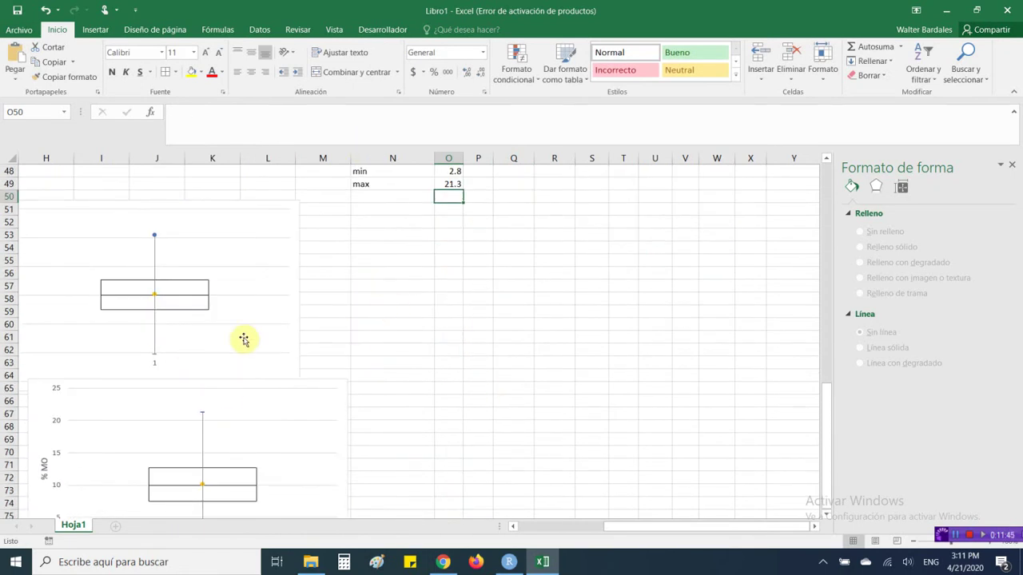
scroll(358, 348, "down", 4)
left_click_drag(261, 331, 158, 383)
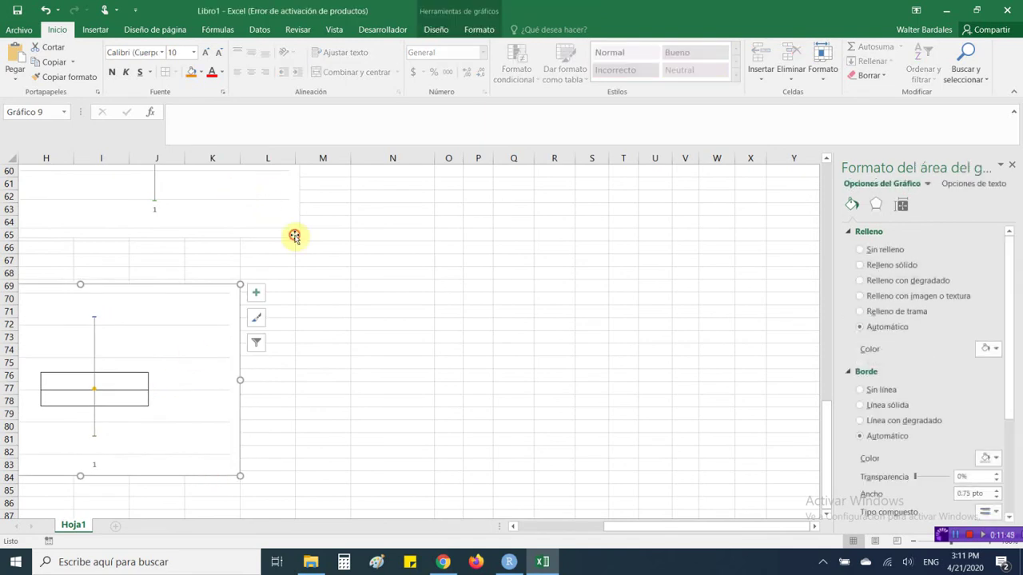
left_click_drag(225, 196, 158, 225)
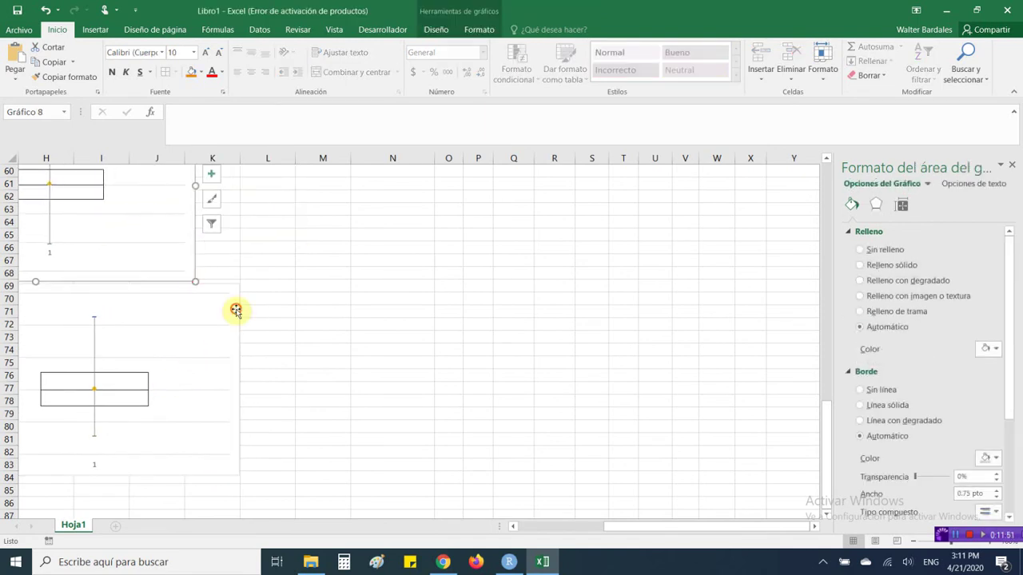
left_click_drag(235, 309, 145, 254)
- Insert an empty line chart with markers and place it just below the summary table, starting near row 52 around column L
scroll(493, 338, "up", 6)
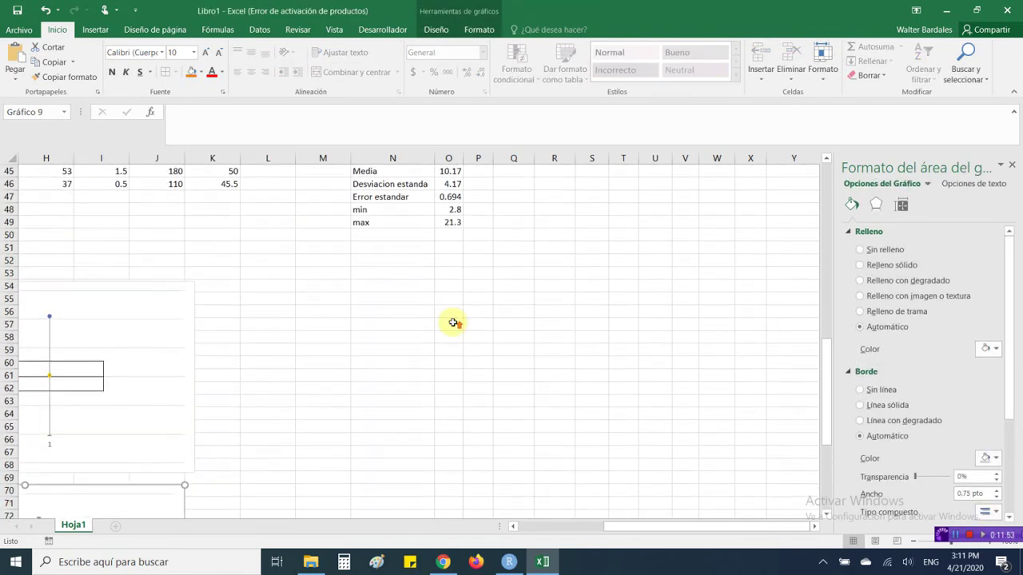
left_click(493, 340)
left_click(95, 30)
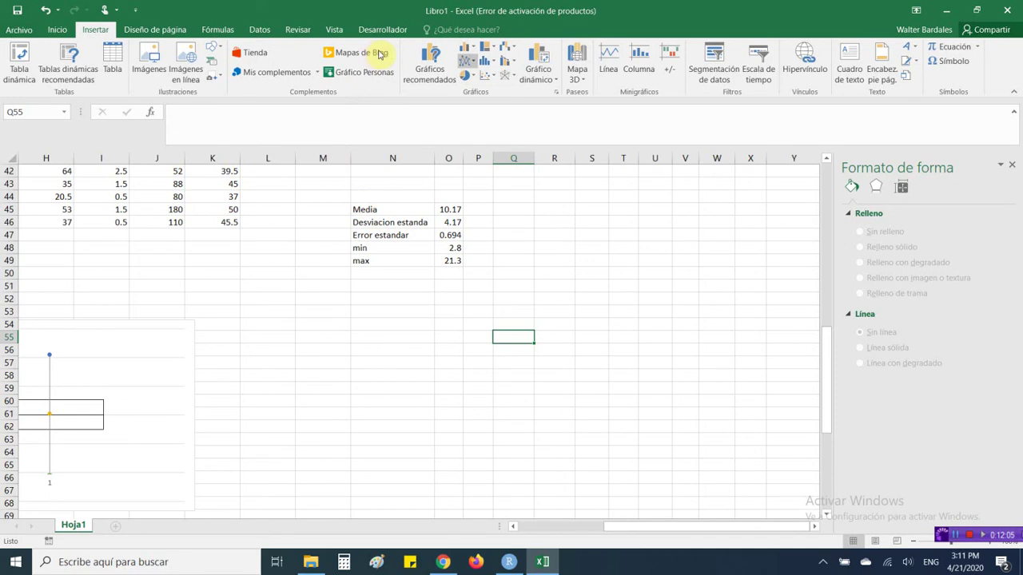
left_click(466, 61)
left_click(585, 104)
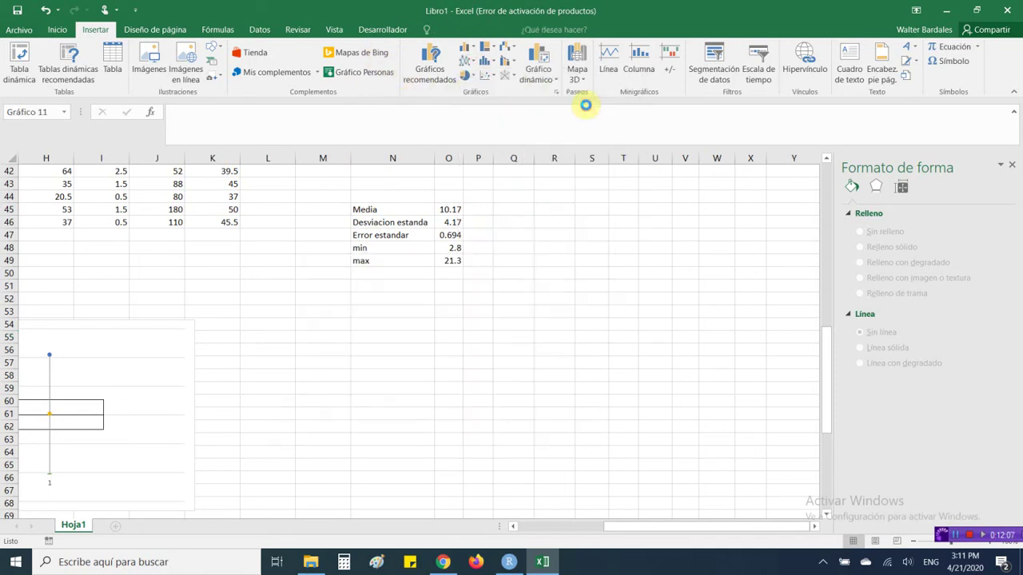
left_click_drag(546, 274, 442, 252)
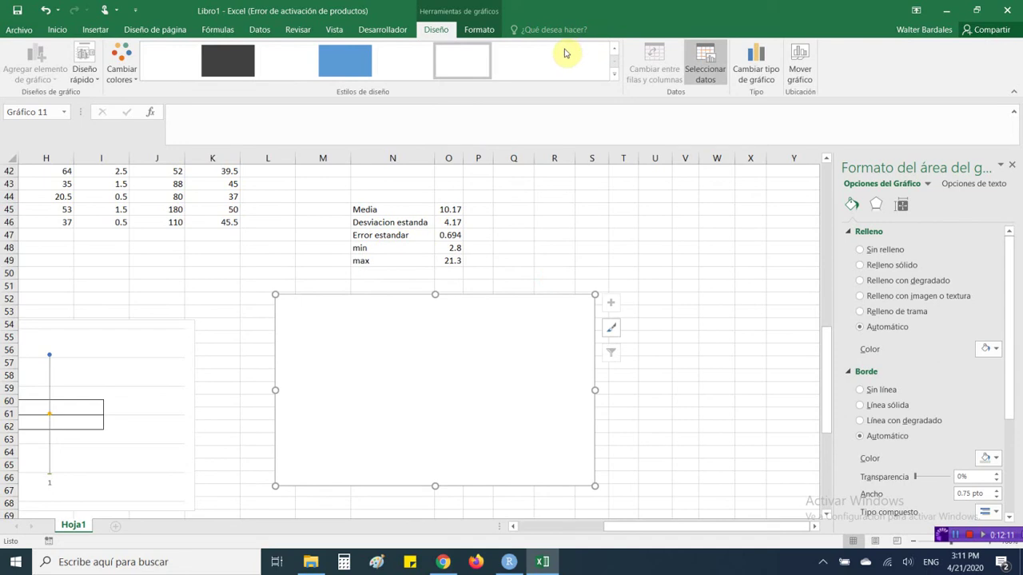
- Add a data series to the empty chart with its name from N45 and its value from O45
left_click(704, 64)
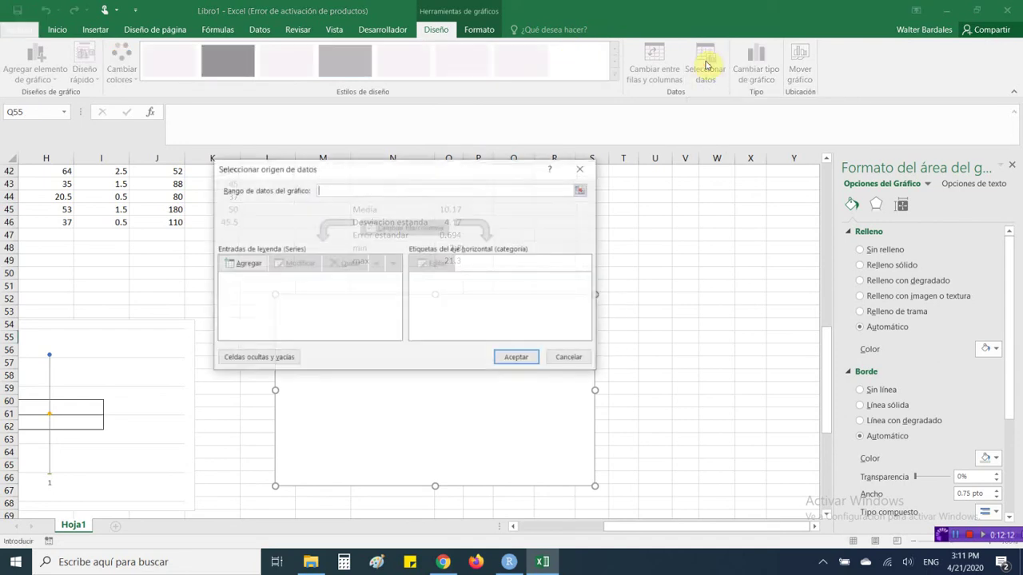
left_click(240, 271)
scroll(560, 206, "up", 2)
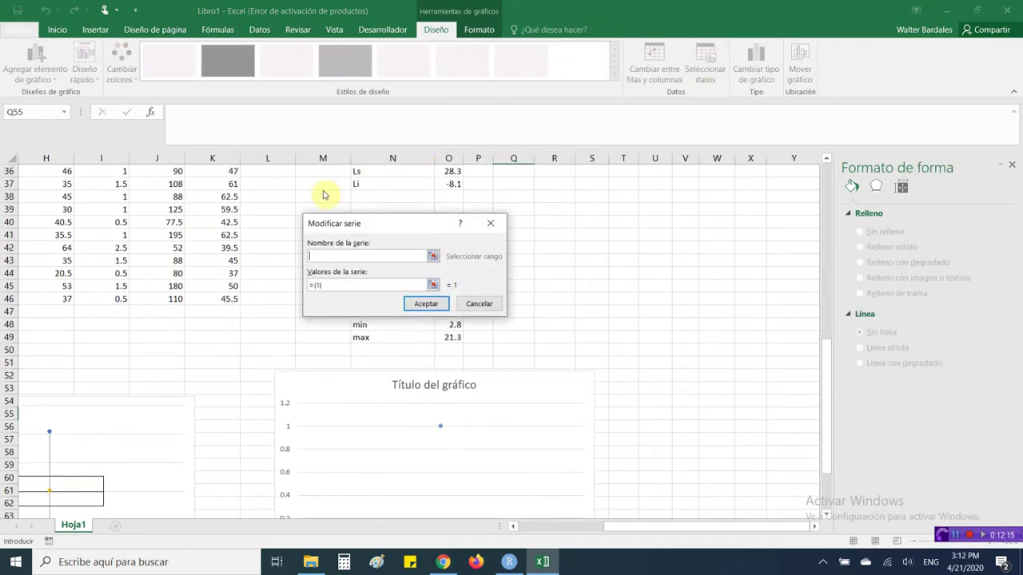
scroll(339, 280, "up", 1)
left_click(372, 324)
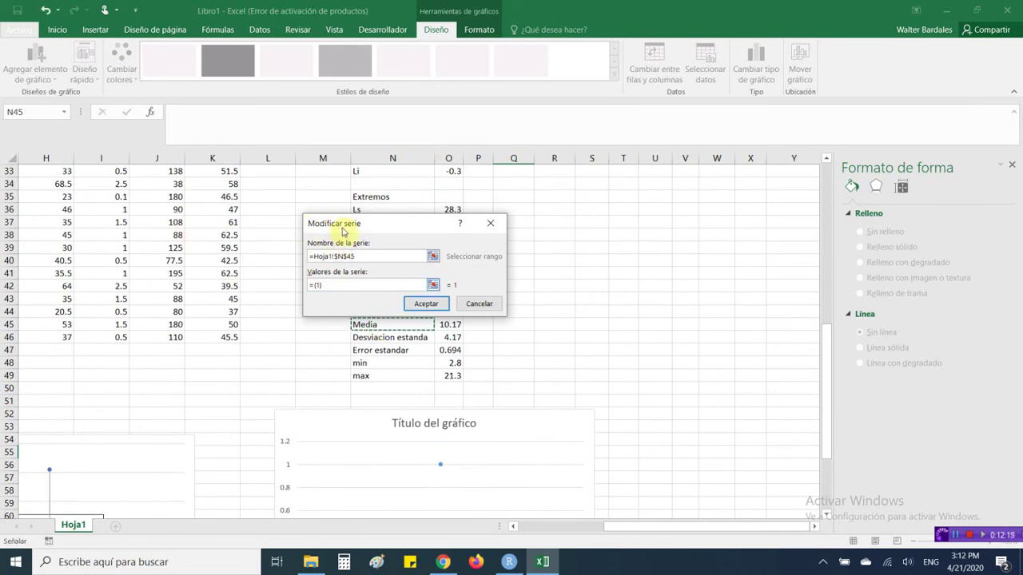
left_click(423, 284)
left_click(452, 324)
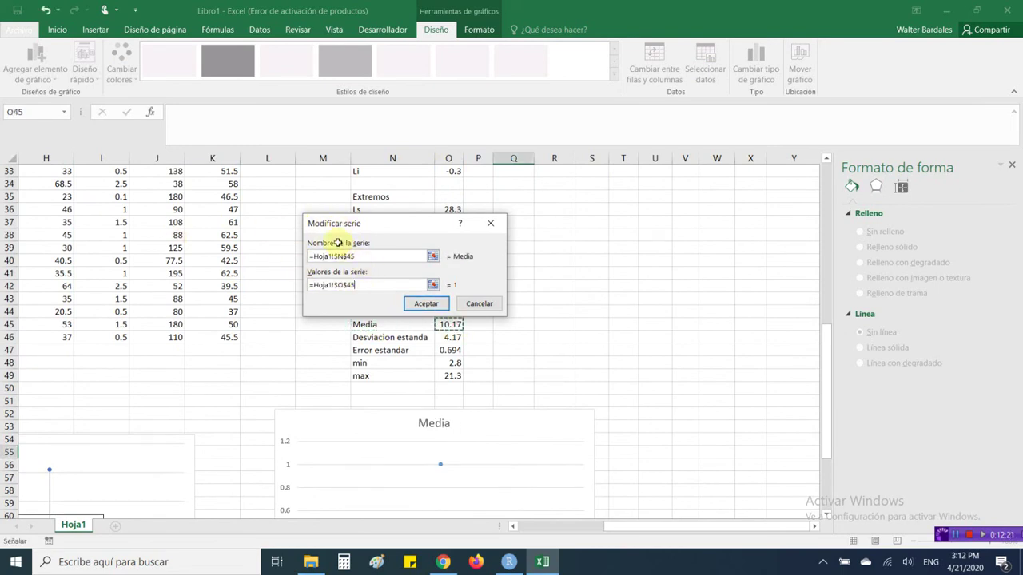
left_click(423, 304)
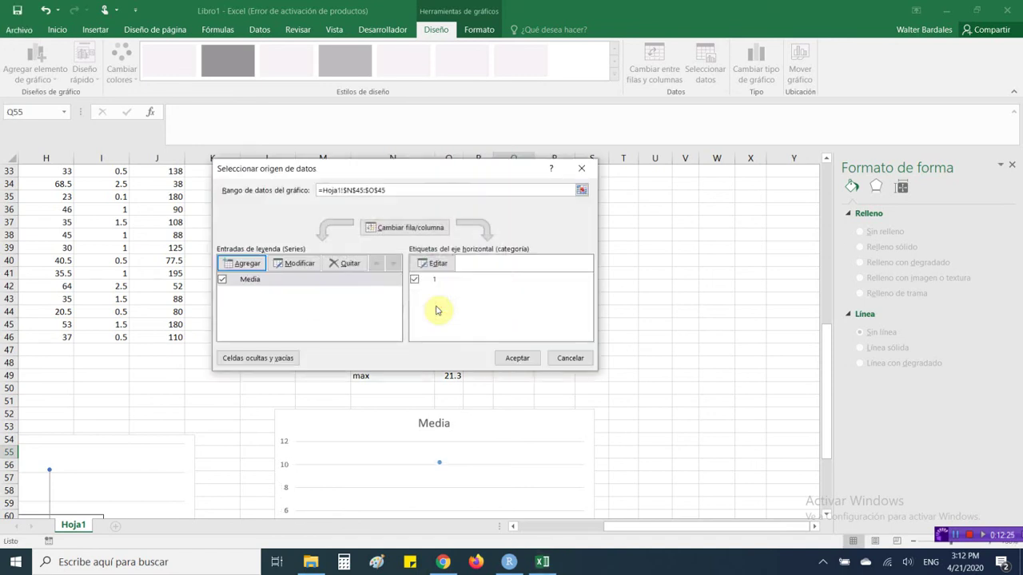
left_click(525, 359)
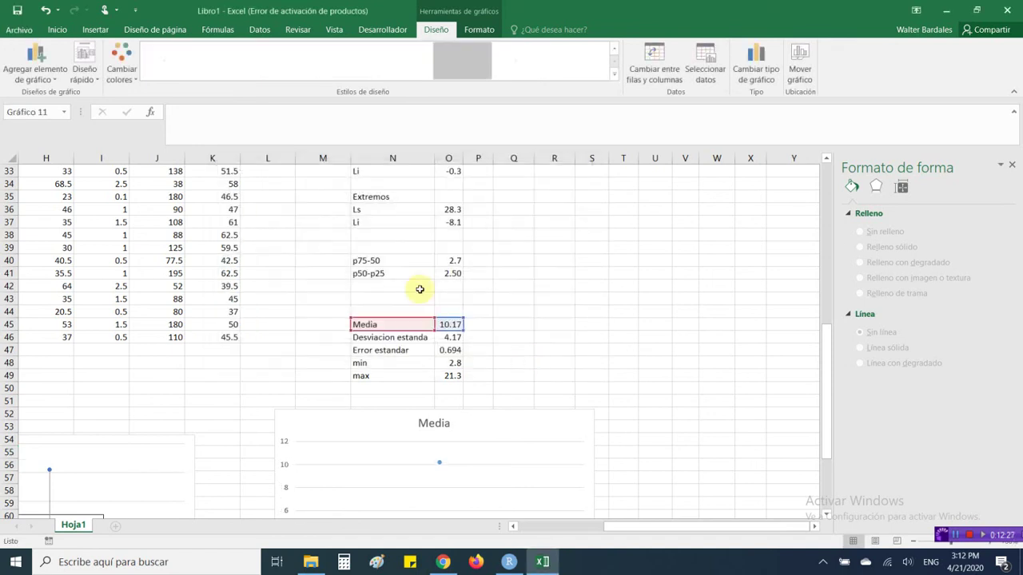
- Add percentage error bars to the mean point in the Media chart
scroll(557, 378, "down", 4)
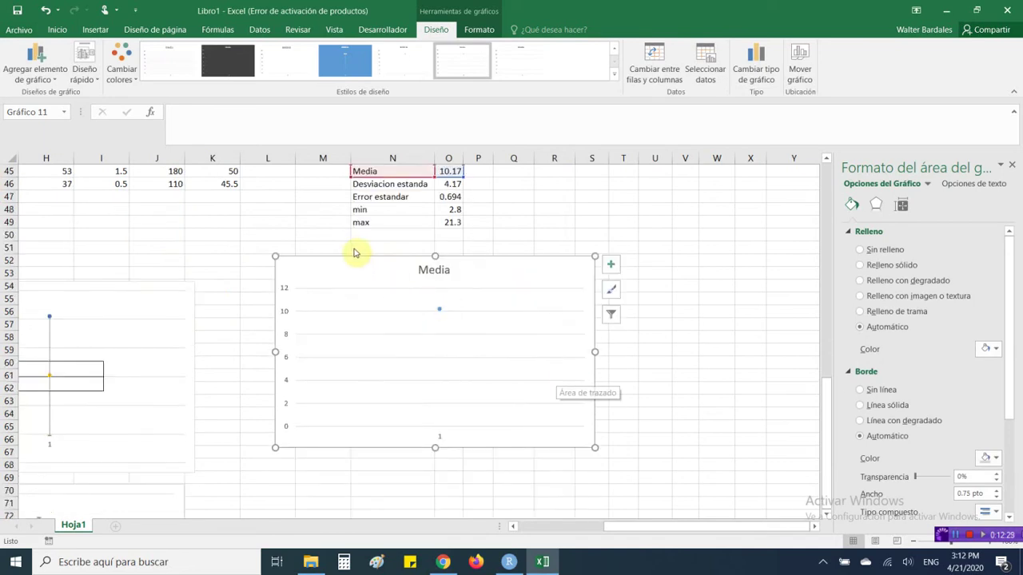
left_click(440, 311)
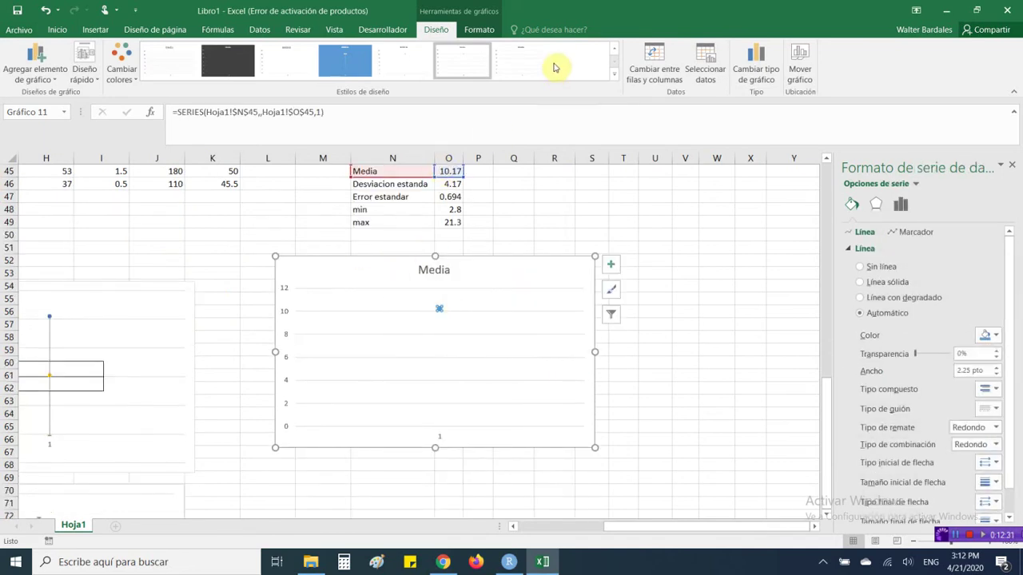
left_click(33, 76)
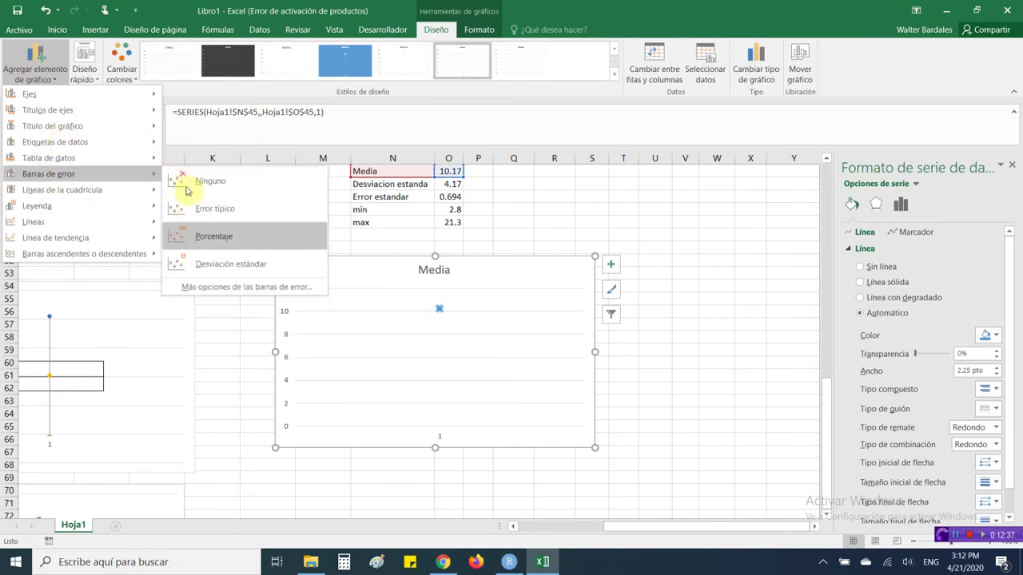
left_click(229, 238)
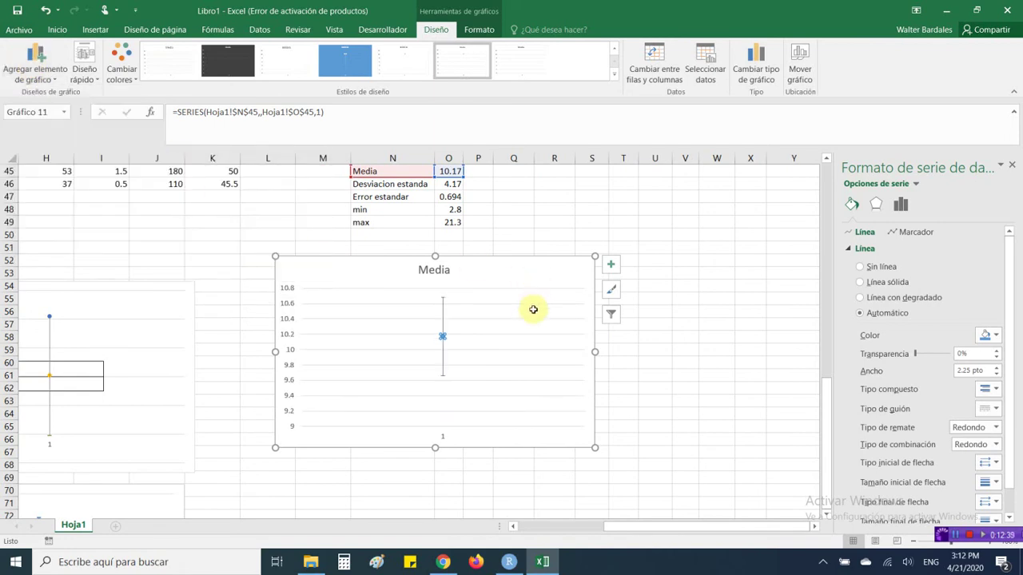
left_click(666, 388)
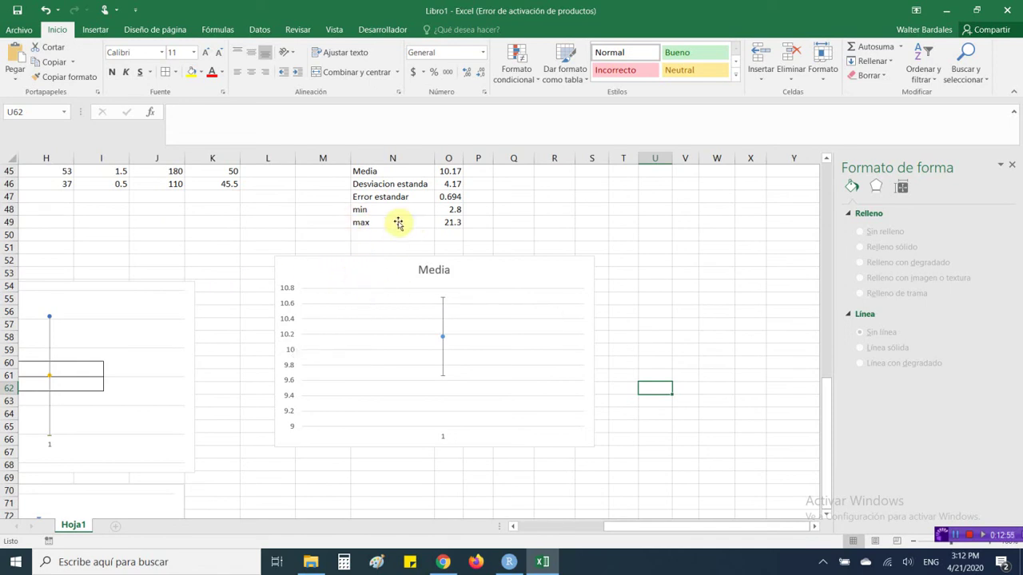
- Extend the chart title to read "Media con barras error 5%"
left_click(441, 271)
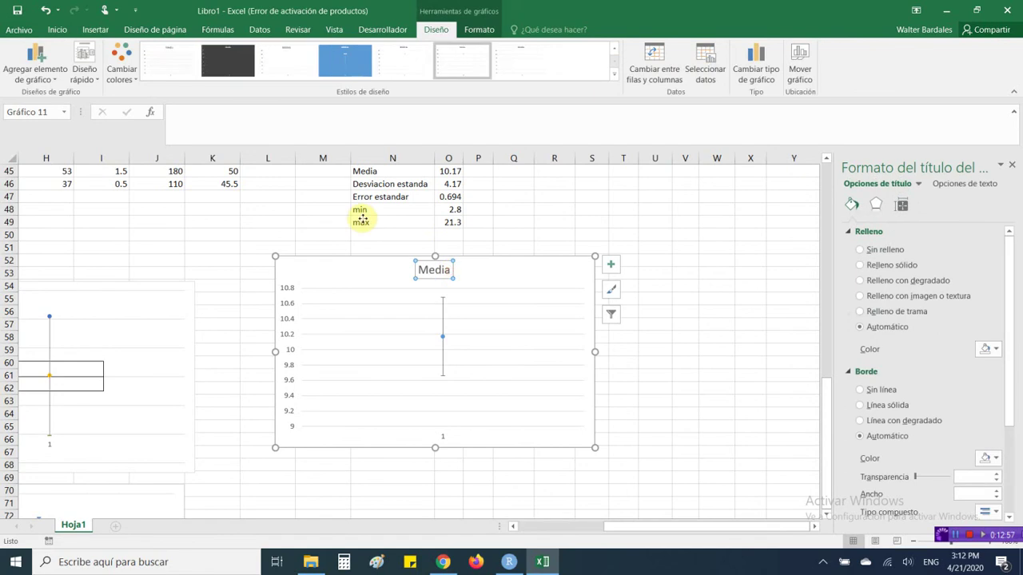
left_click(446, 271)
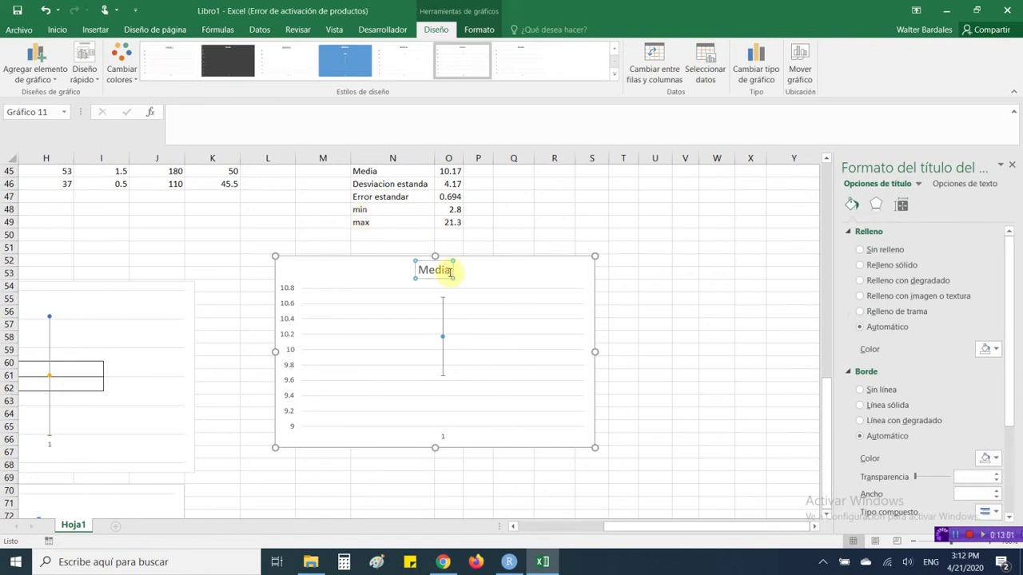
type("con barra")
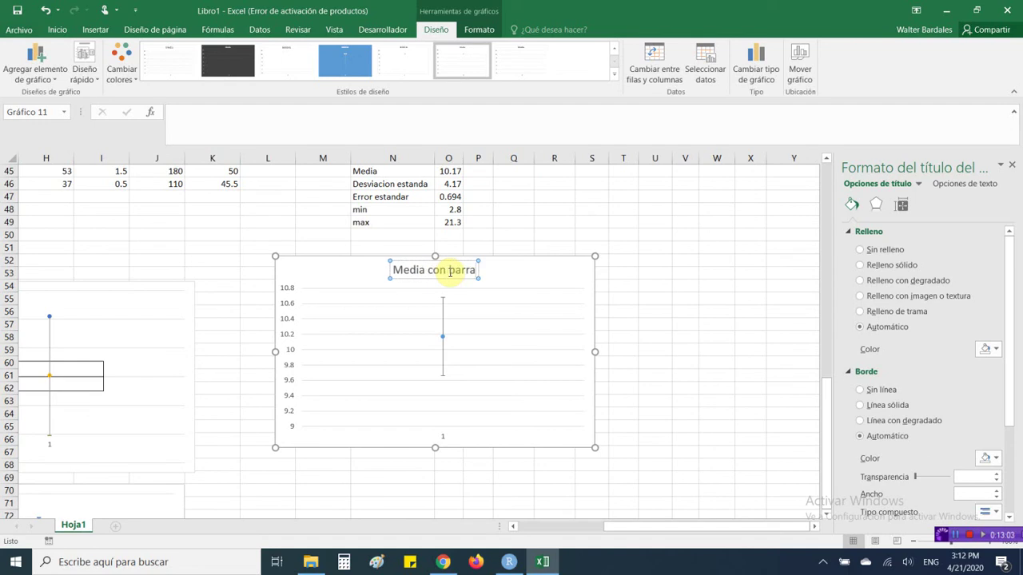
type("s error 5")
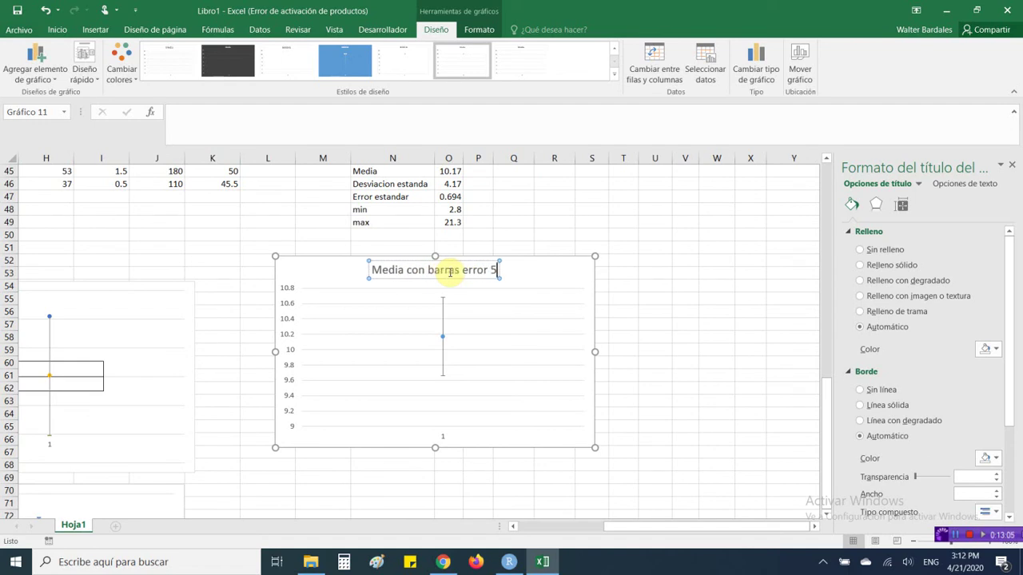
type("%")
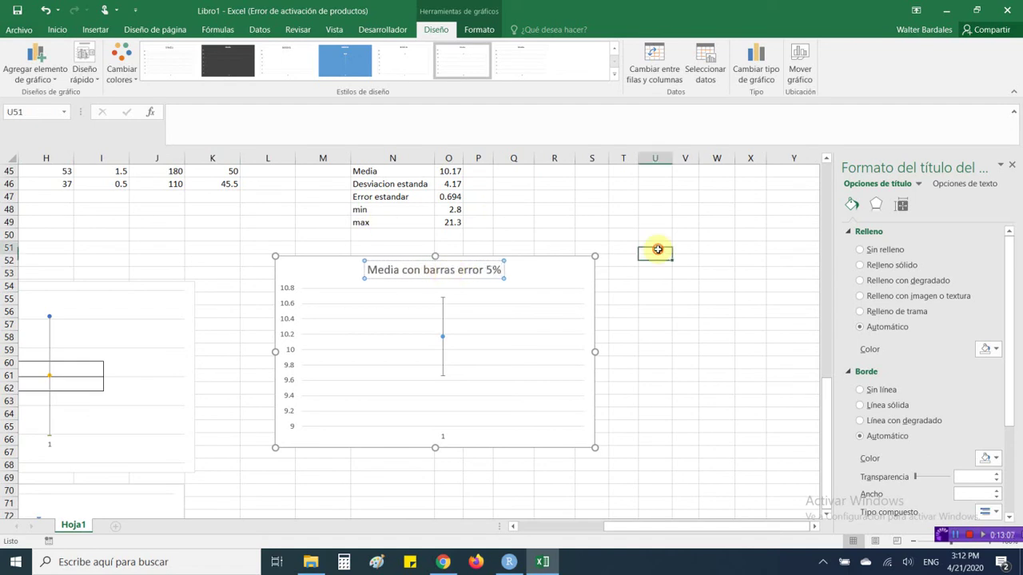
left_click(655, 248)
- Move the 5% error chart out to around column V and paste a copy below the summary table, starting near row 54
left_click(571, 272)
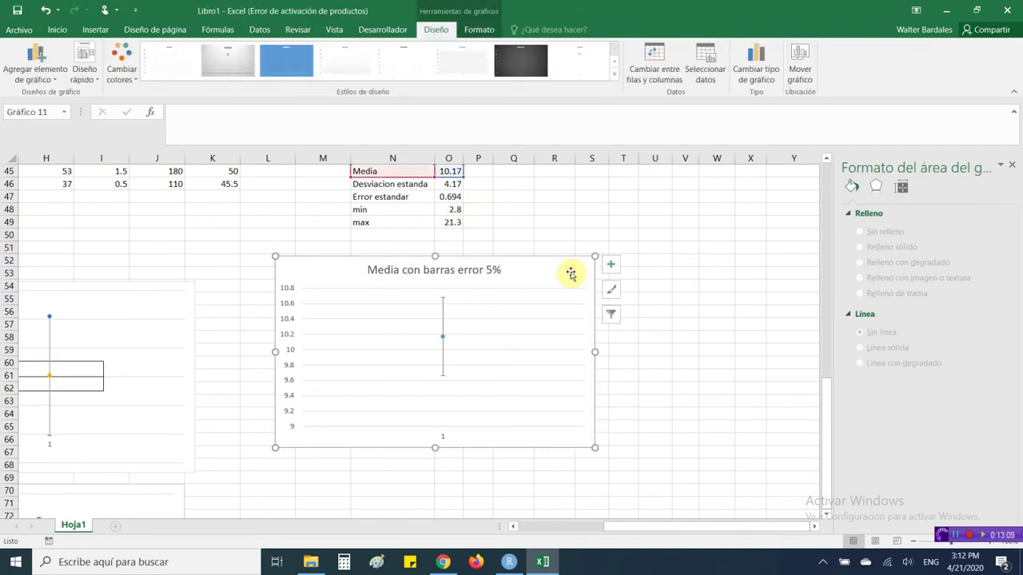
scroll(401, 290, "down", 3)
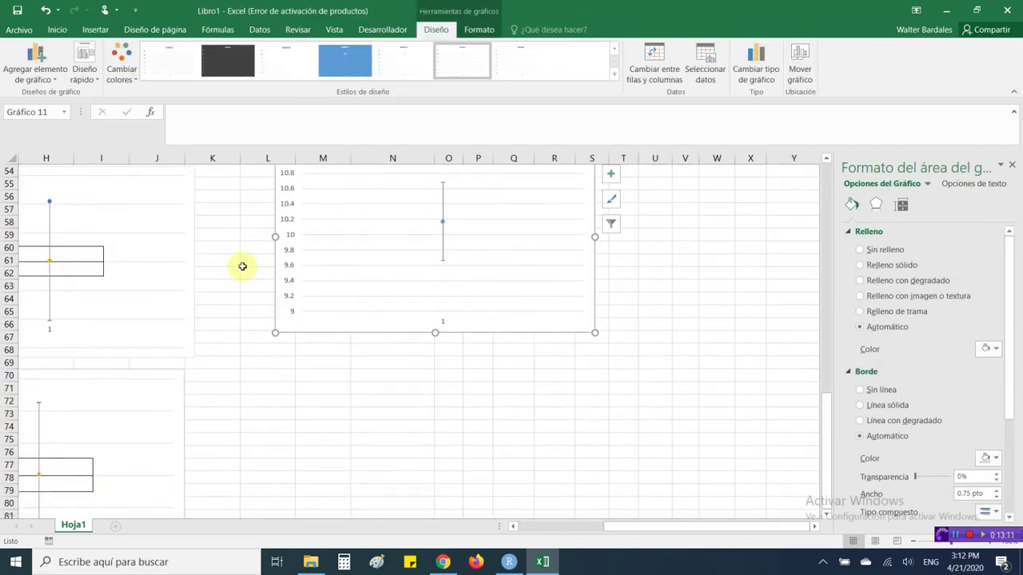
left_click_drag(280, 329, 679, 375)
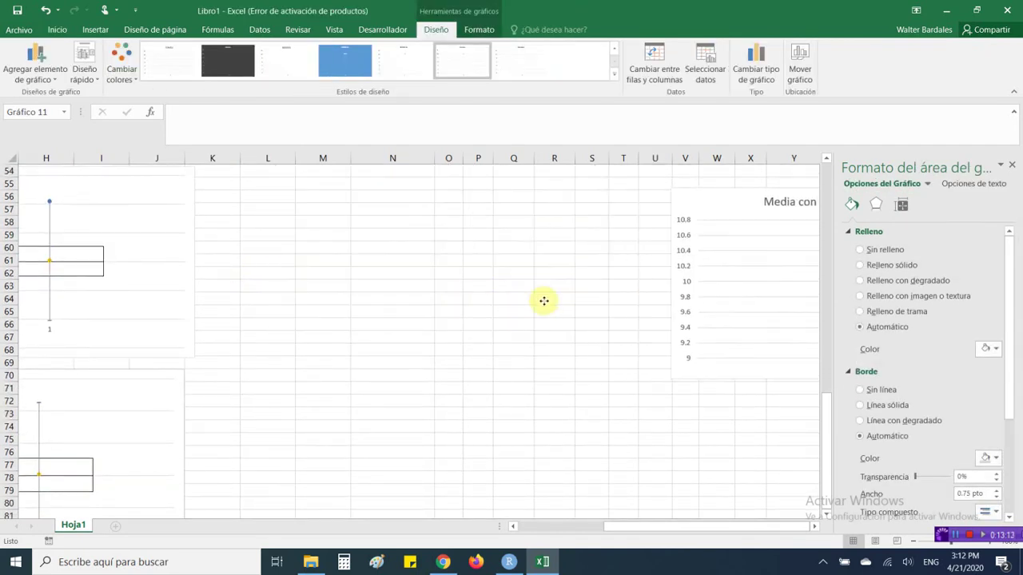
left_click(312, 260)
key("ctrl+v")
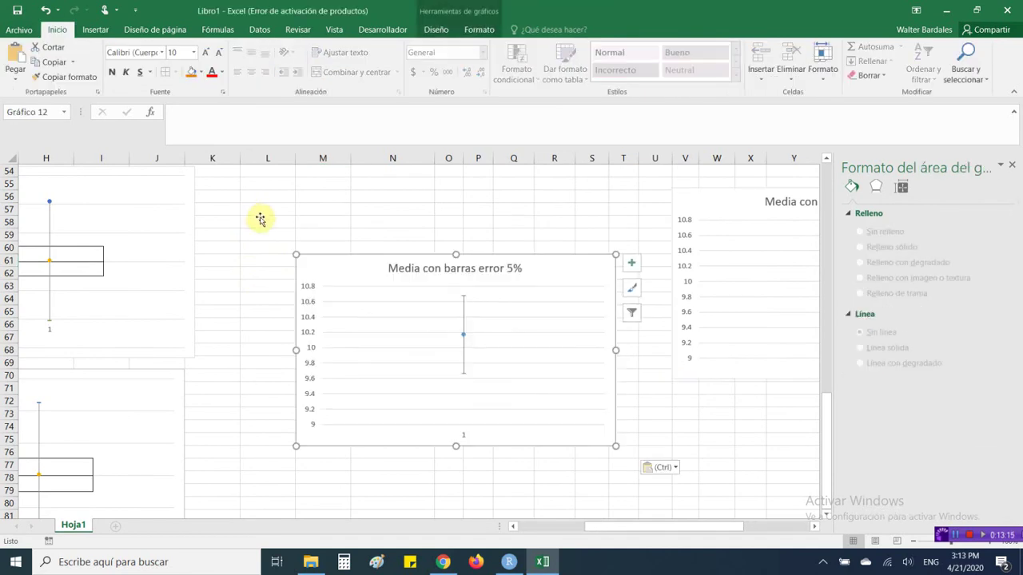
left_click_drag(243, 205, 274, 221)
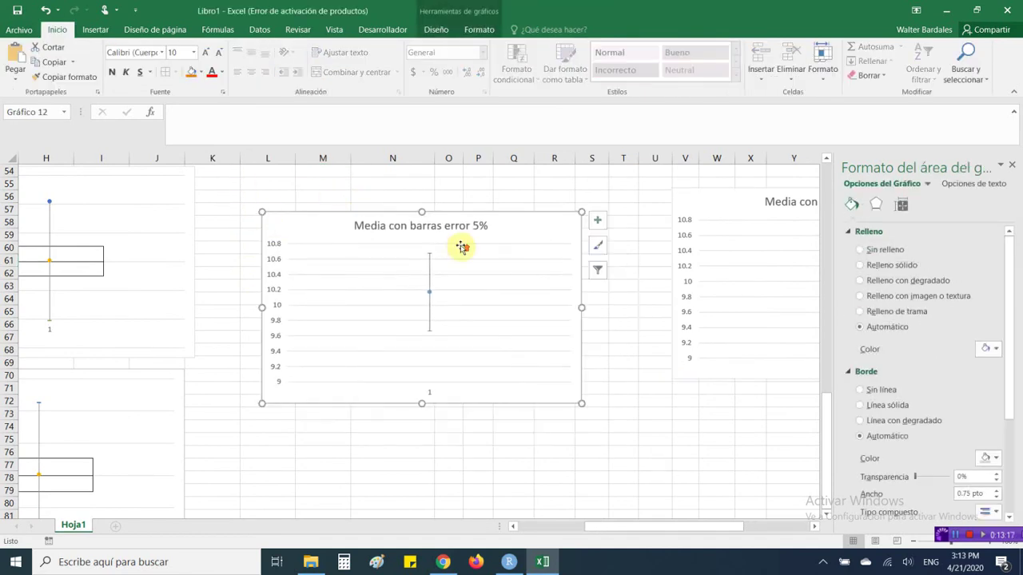
scroll(461, 248, "up", 3)
scroll(460, 249, "up", 1)
left_click_drag(539, 384, 526, 335)
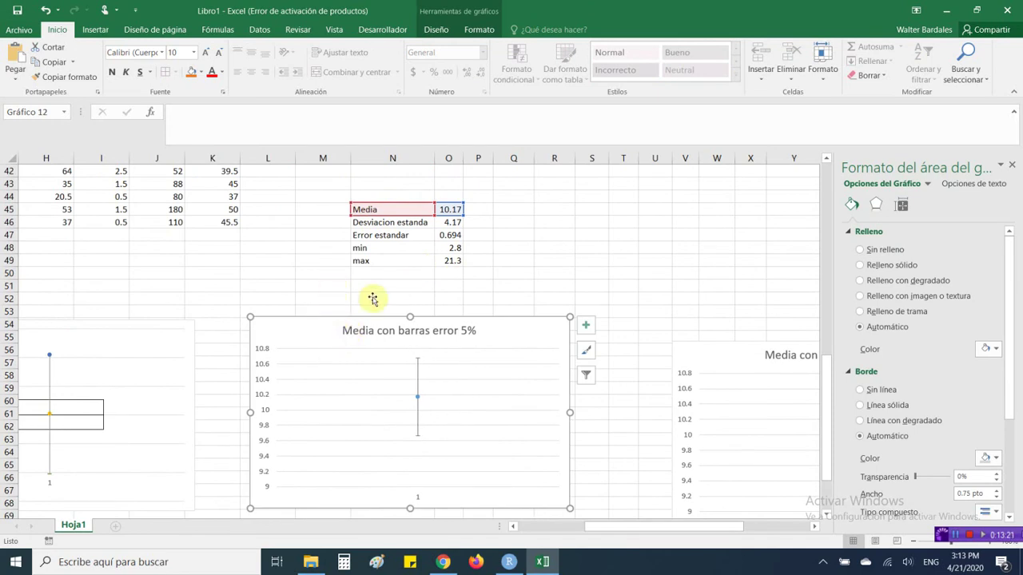
- Change the copied chart's title to "Media con barras error desviacion estandar"
left_click(457, 329)
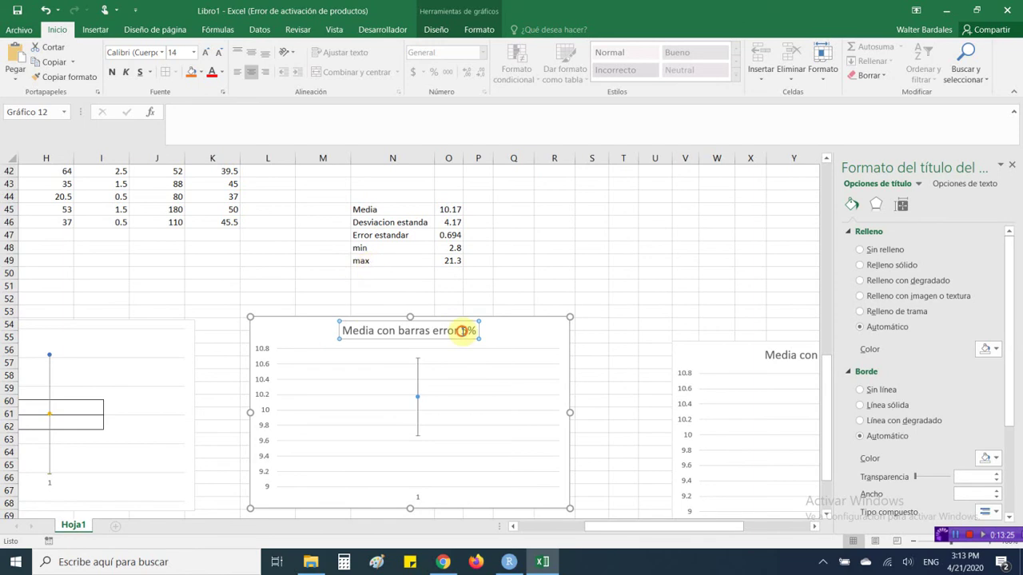
left_click_drag(463, 331, 475, 334)
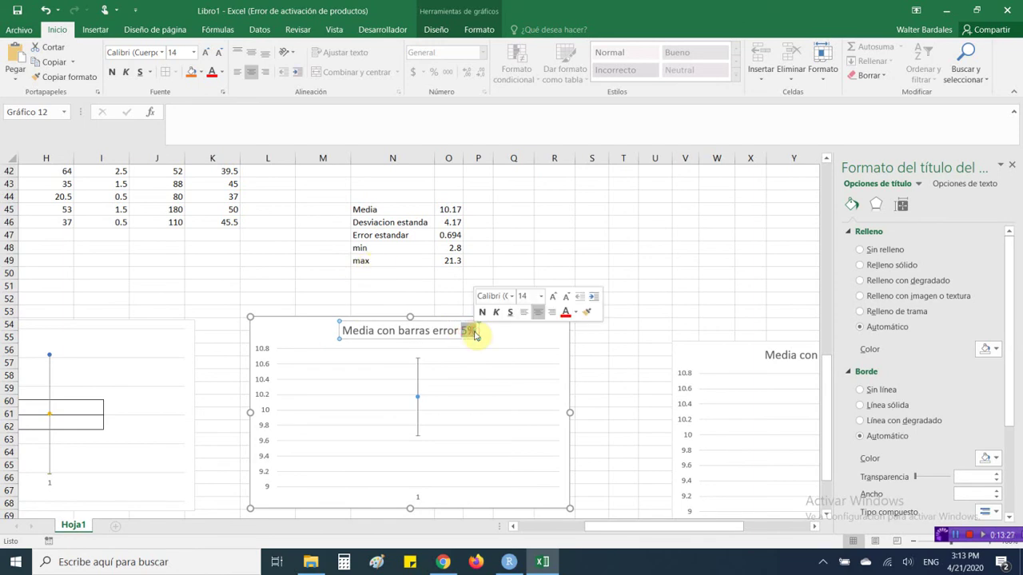
type("desviacion")
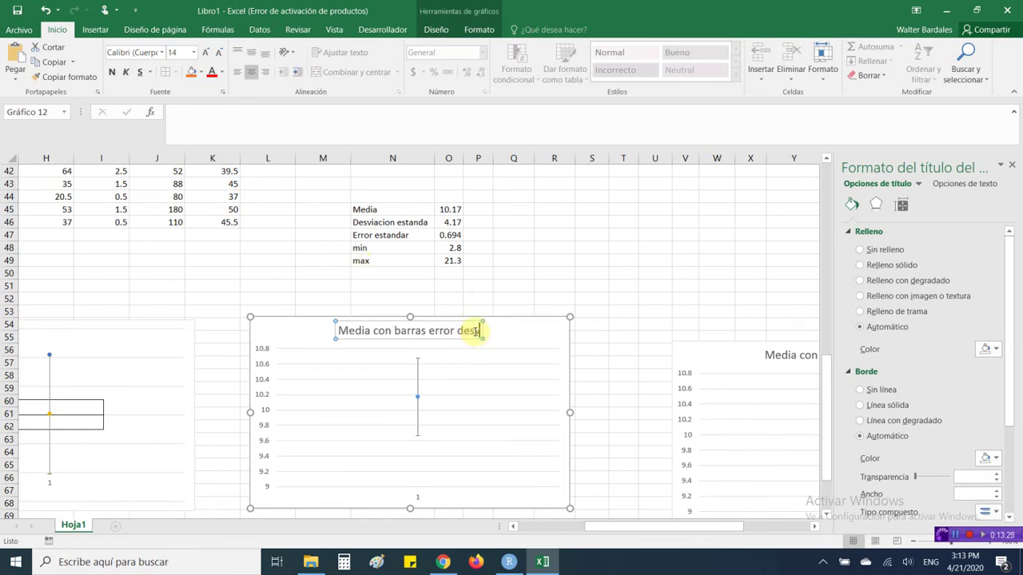
type("estandar")
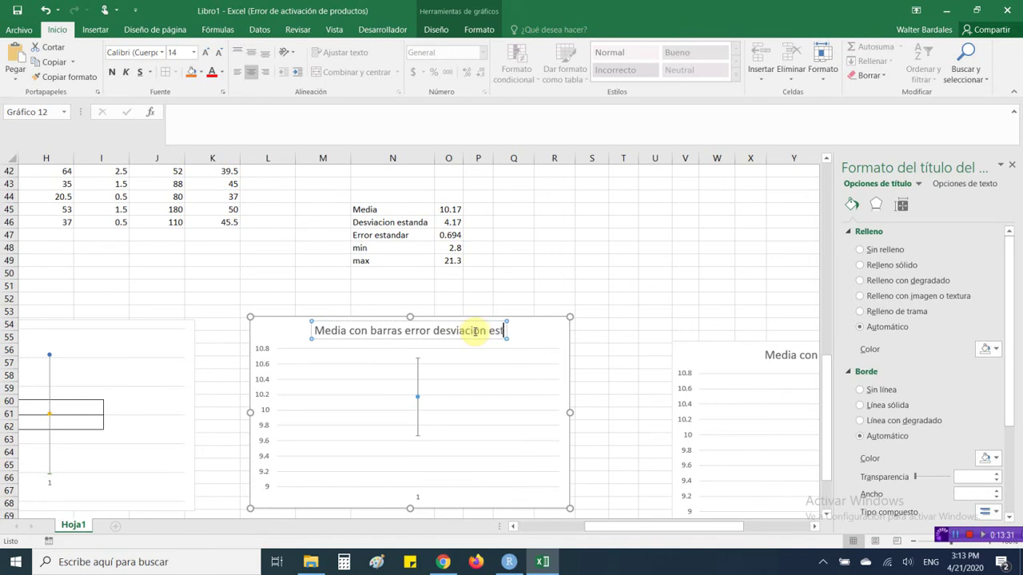
left_click(584, 294)
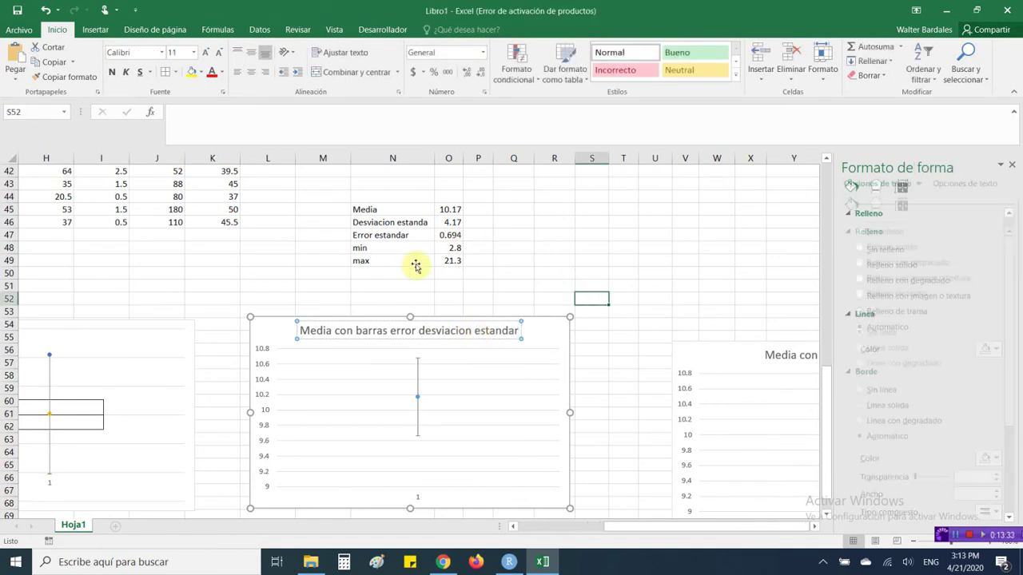
- Switch the copied chart's error bars to custom values, using the standard deviation in O46 for both the positive and negative error
left_click(417, 359)
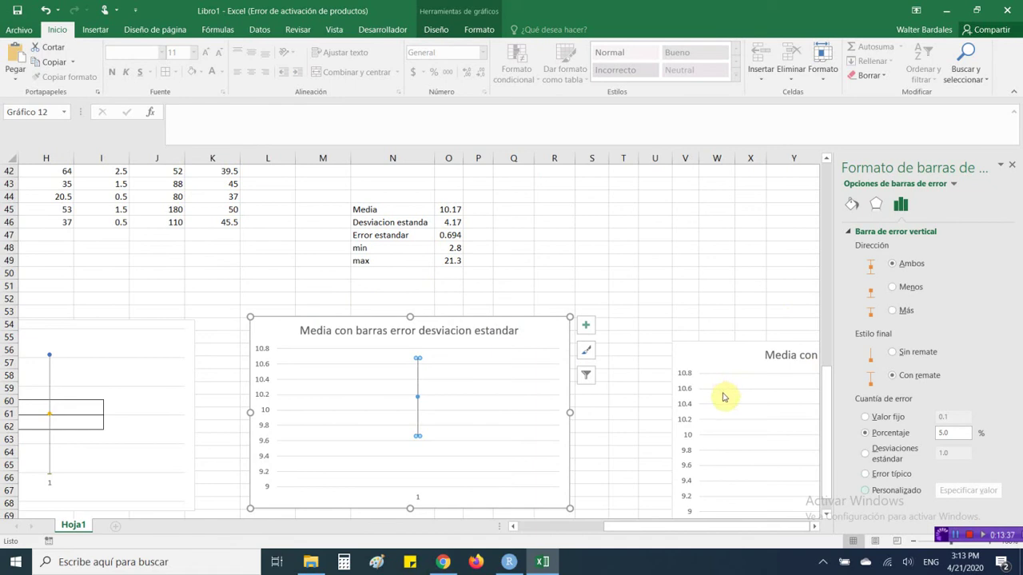
left_click(895, 489)
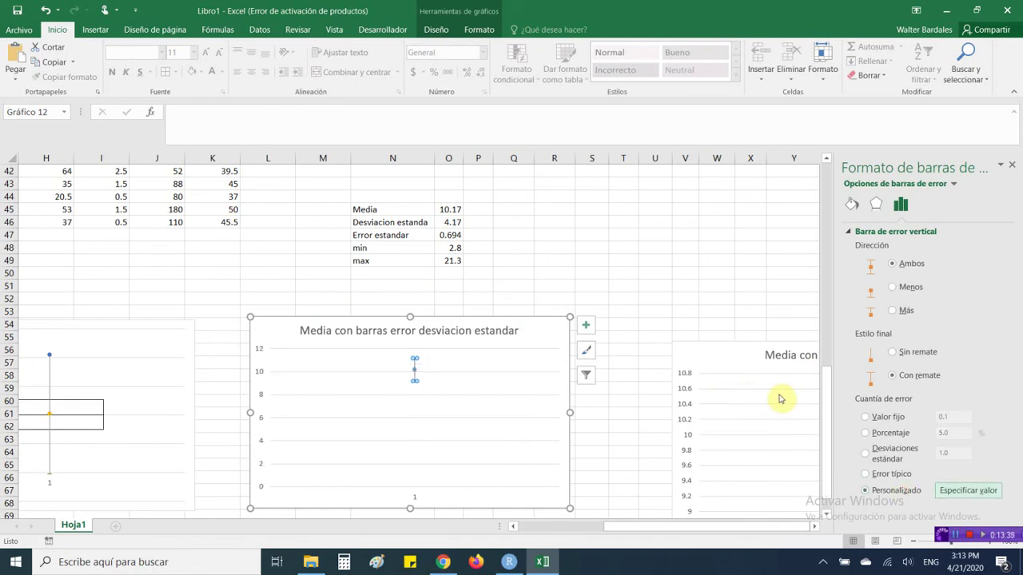
left_click(967, 490)
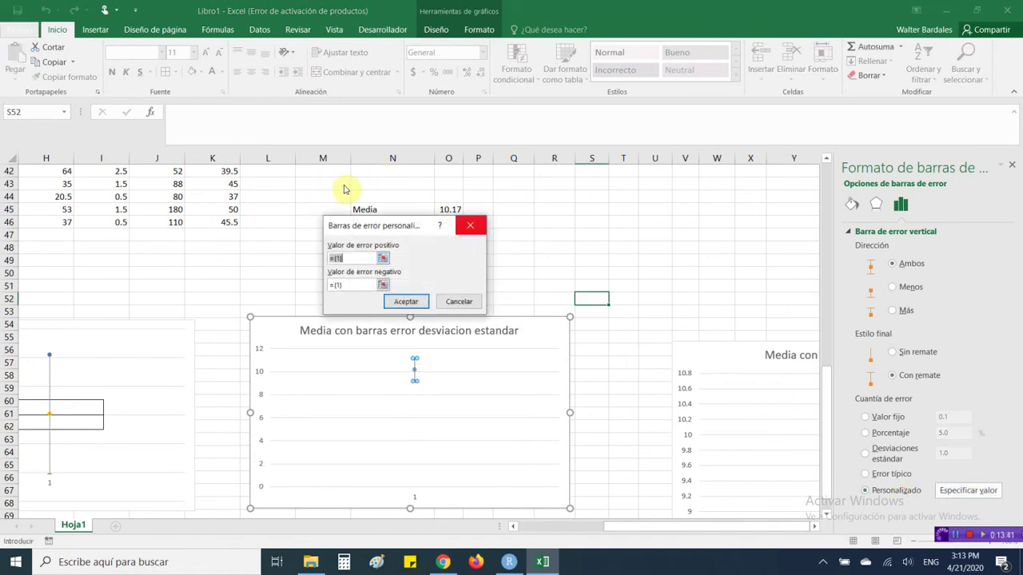
left_click_drag(411, 225, 247, 217)
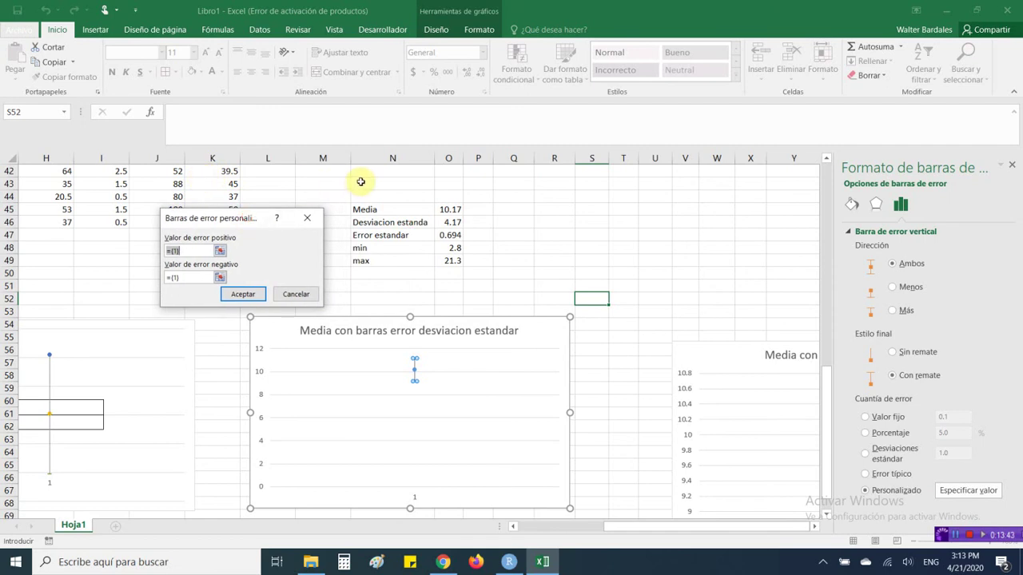
left_click(448, 222)
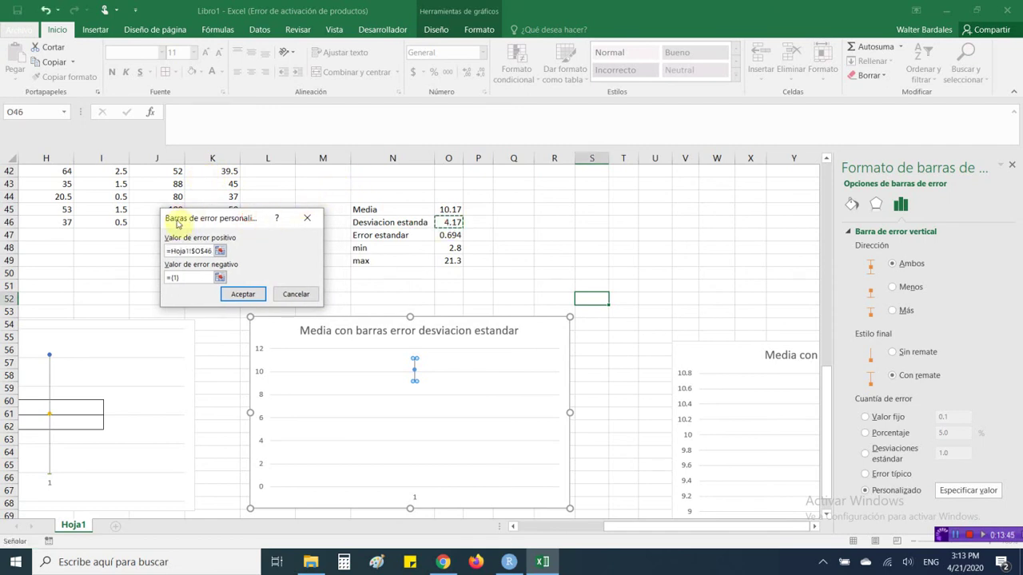
left_click(220, 277)
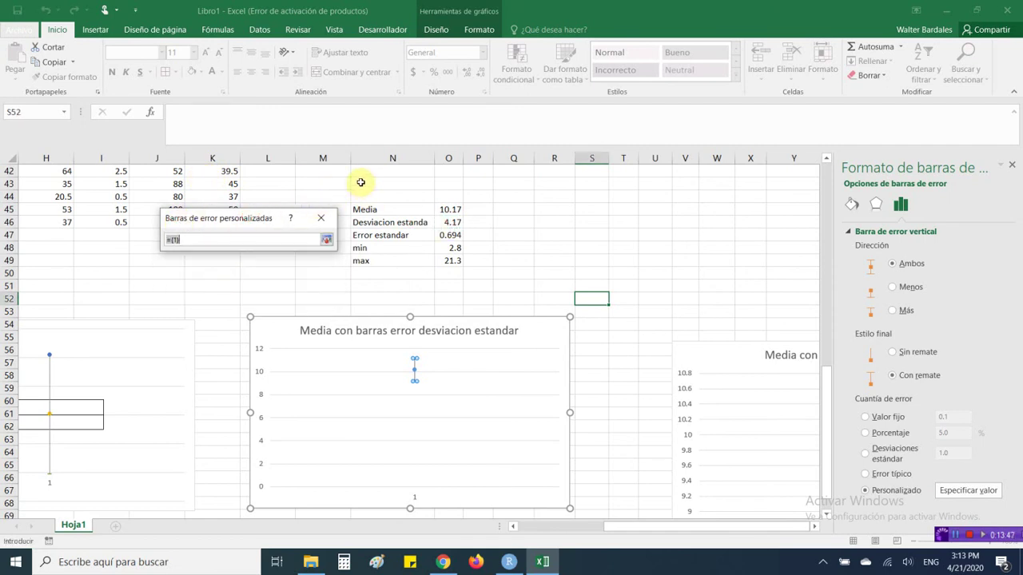
left_click(449, 222)
left_click(326, 240)
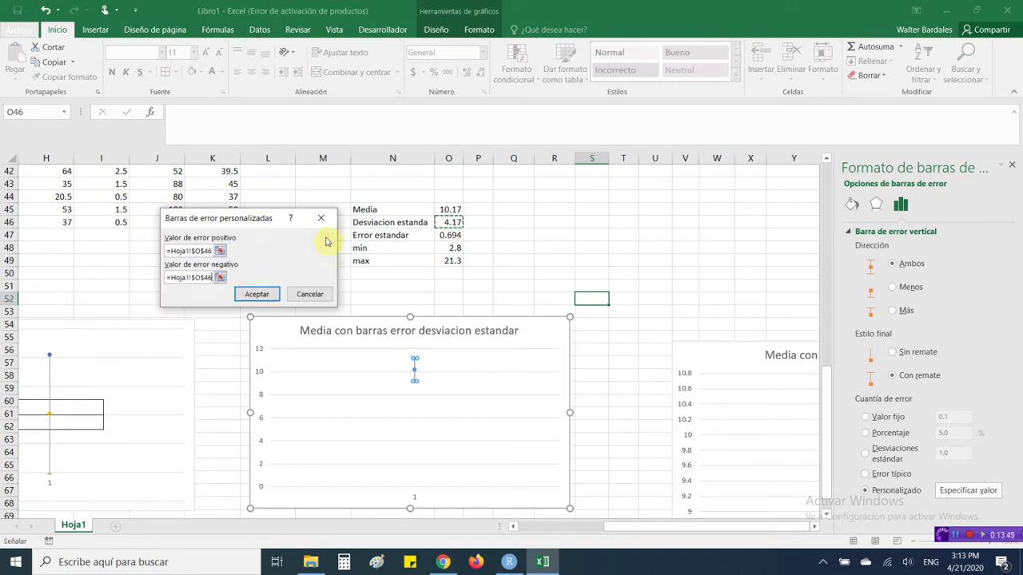
left_click(257, 293)
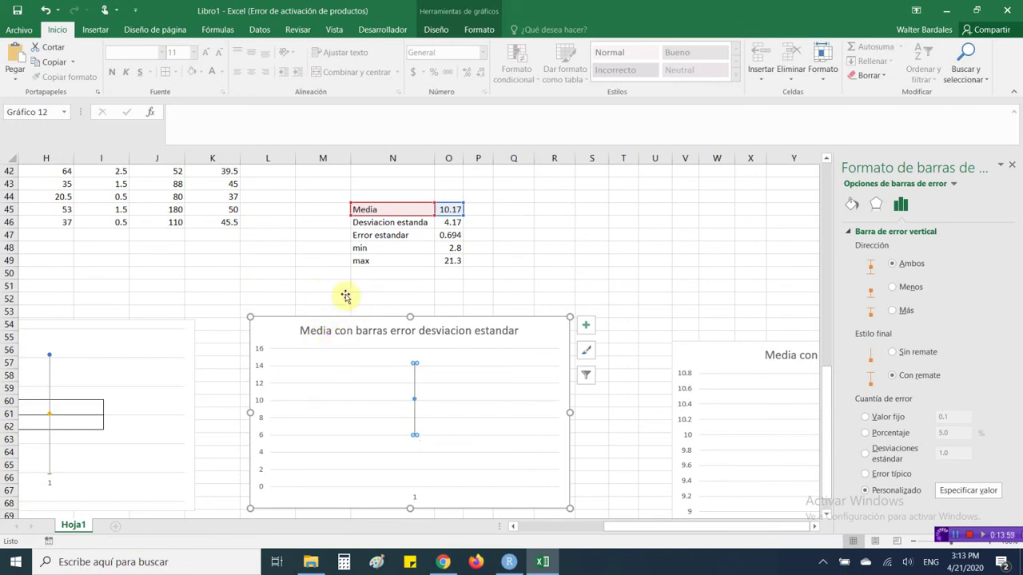
- Move the standard deviation chart out to around column U near row 42, above the 5% error chart
left_click_drag(257, 278, 668, 187)
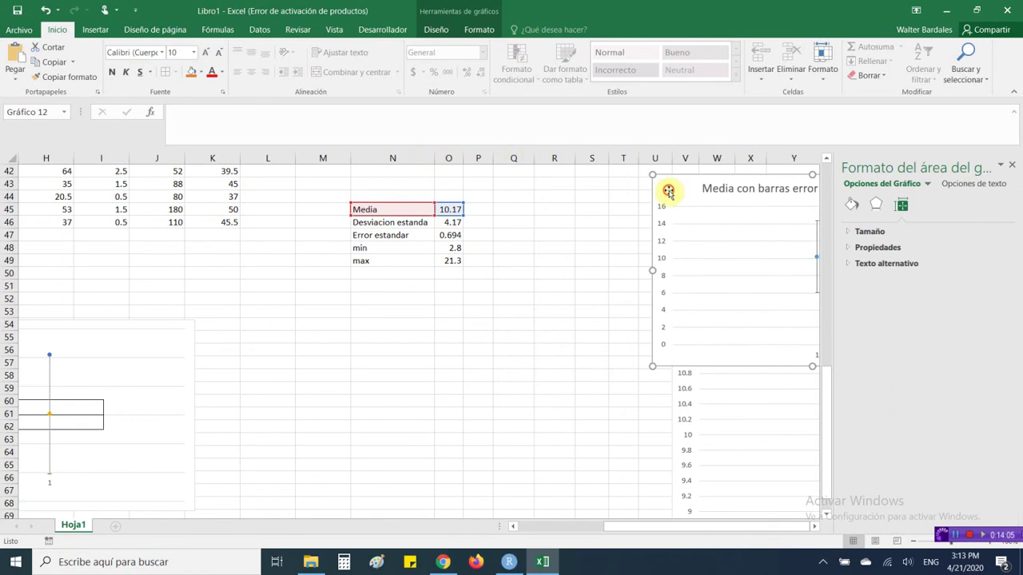
- Paste a copy of the mean chart below the statistics table at L57 and retitle it "Media con barras error estandar"
left_click(267, 360)
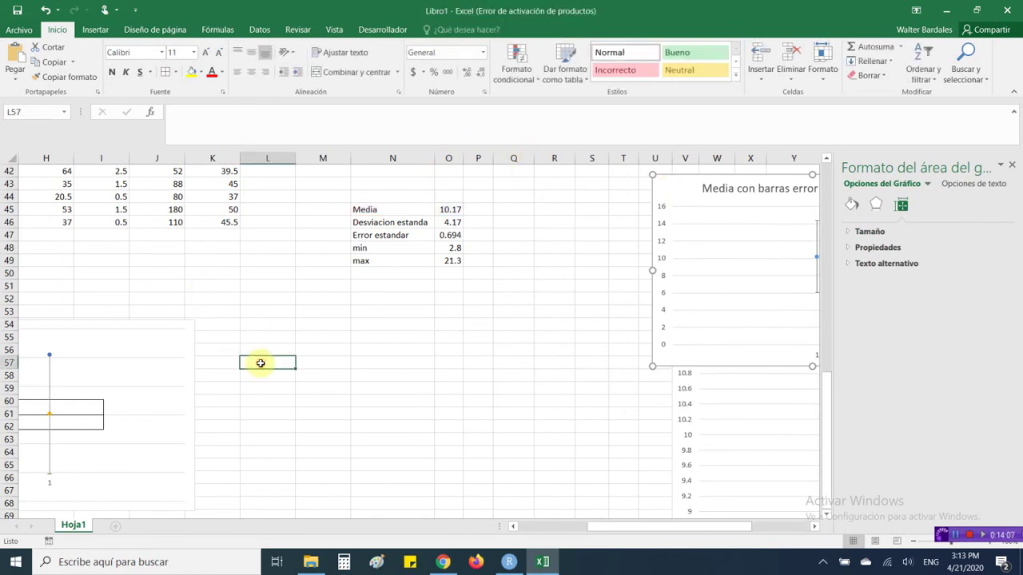
key("ctrl+v")
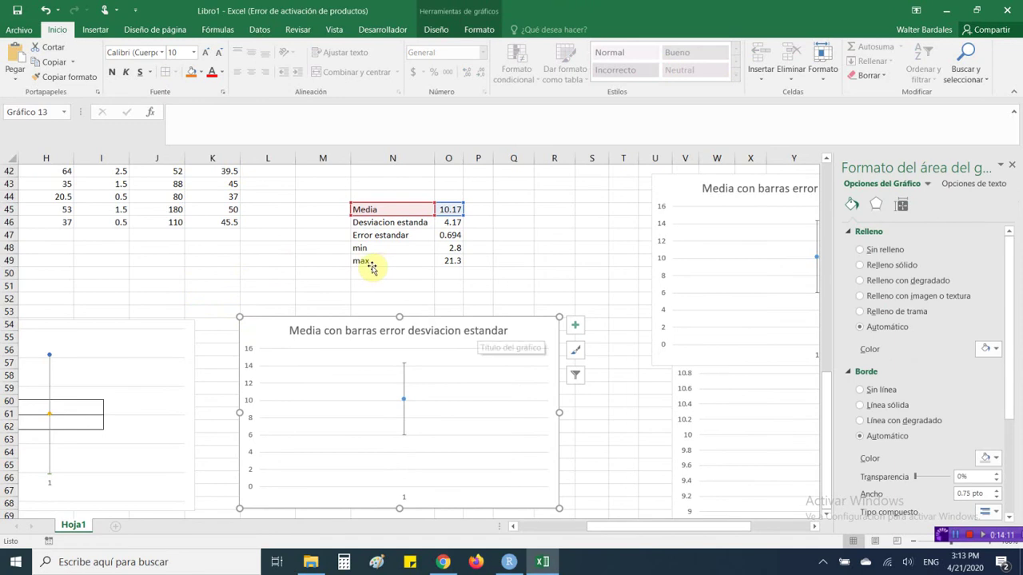
left_click(468, 331)
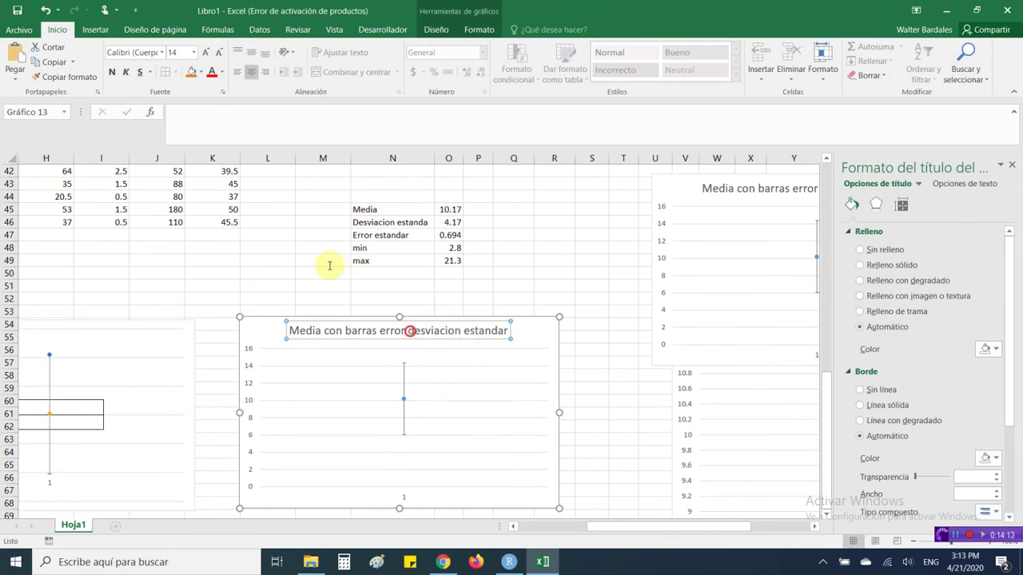
left_click_drag(407, 331, 464, 335)
type("er")
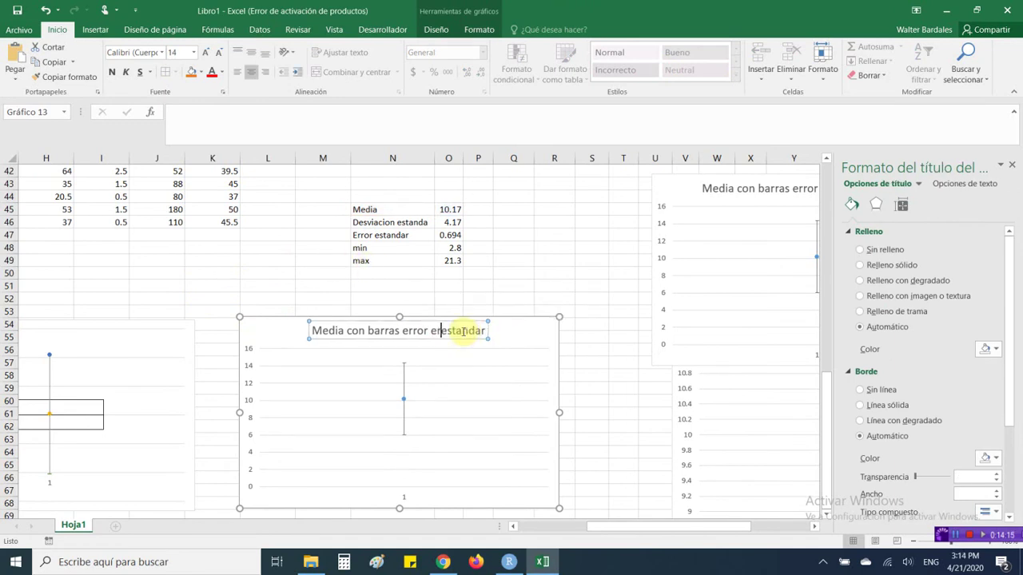
key("BackSpace")
key("BackSpace")
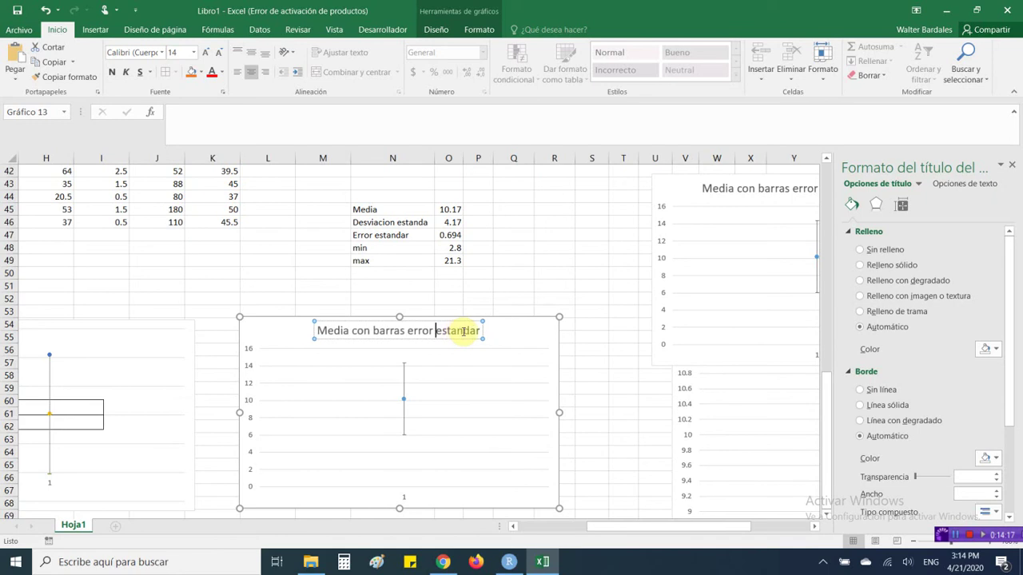
left_click(536, 331)
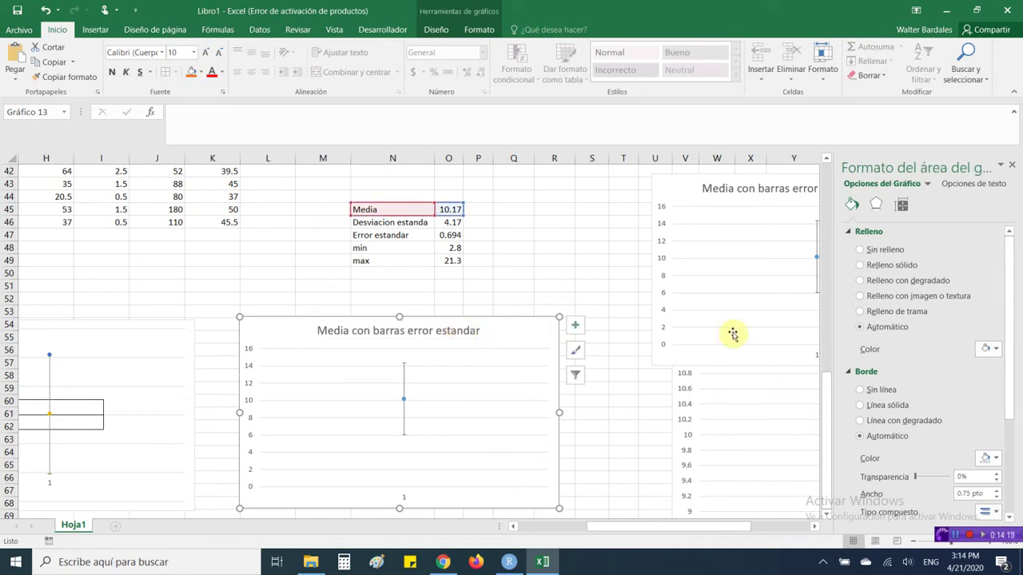
- Set the pasted chart's custom error bars to use the Error estandar cell O47 for both positive and negative values
left_click(404, 361)
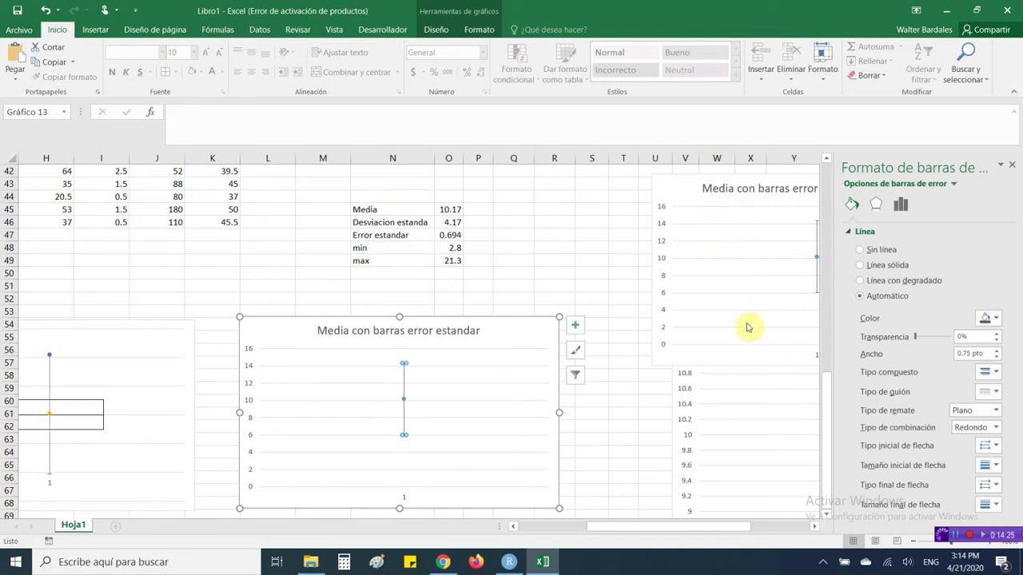
left_click(901, 204)
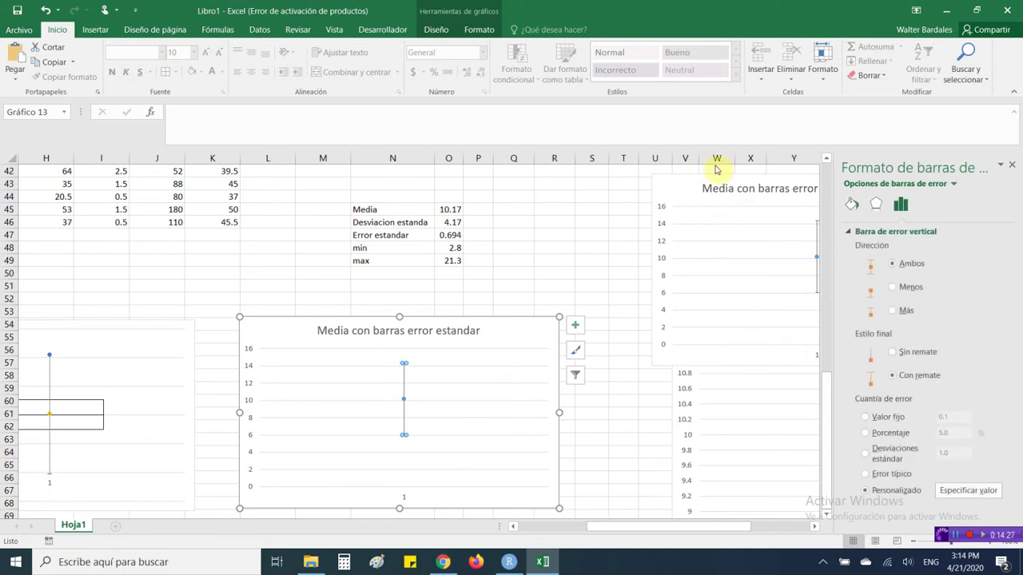
left_click(967, 489)
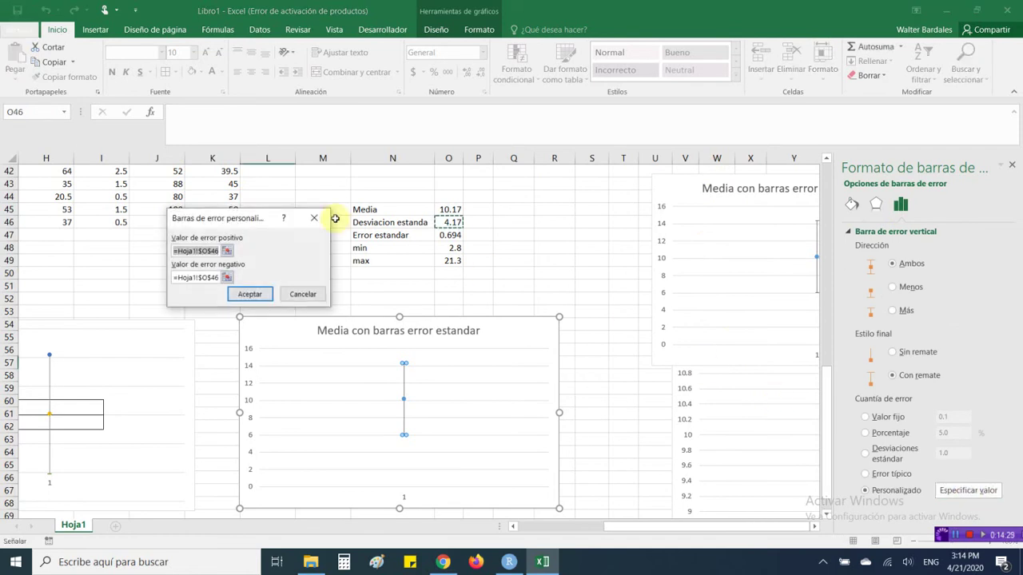
key("Down")
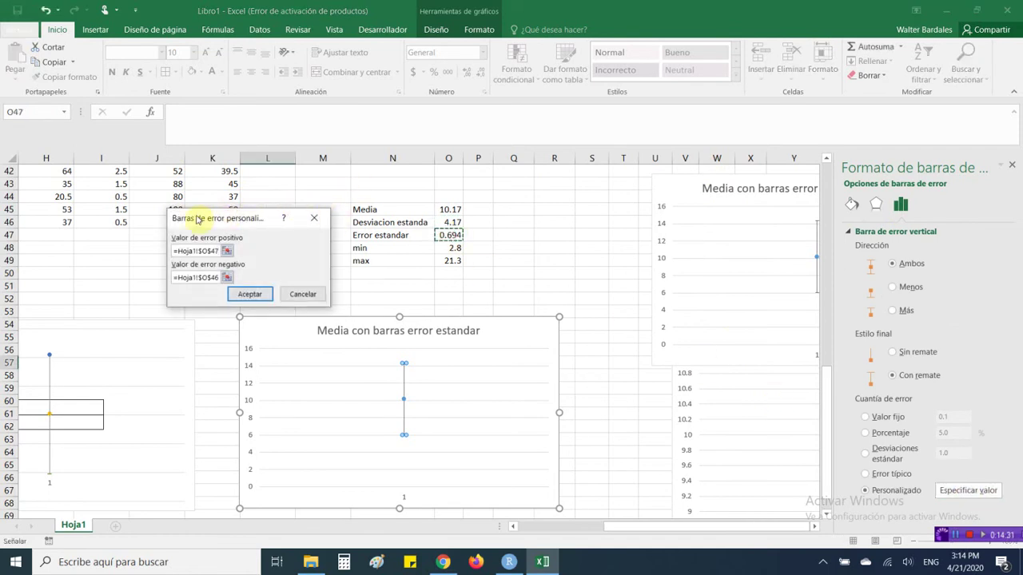
left_click(225, 276)
left_click(449, 235)
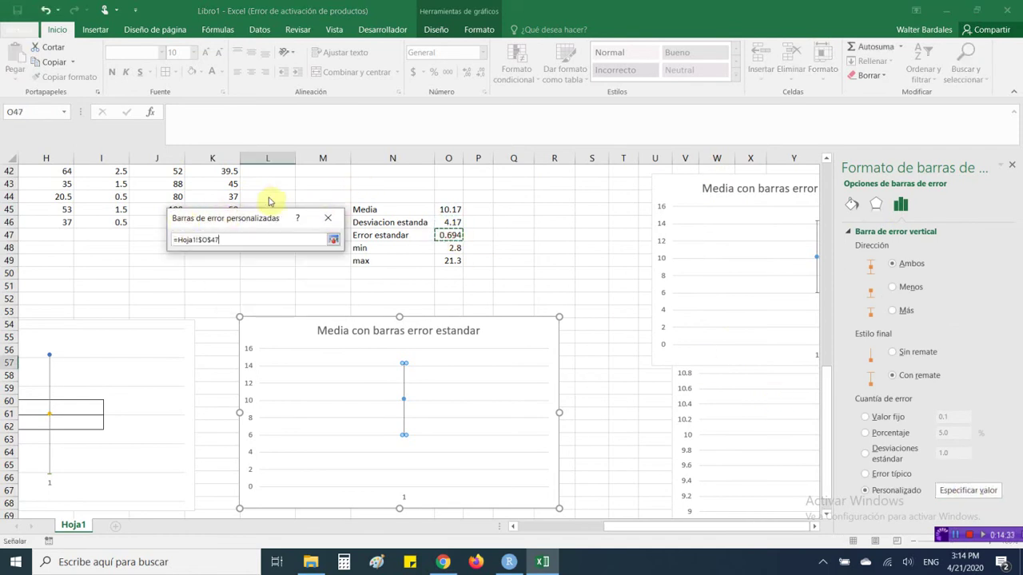
left_click(332, 241)
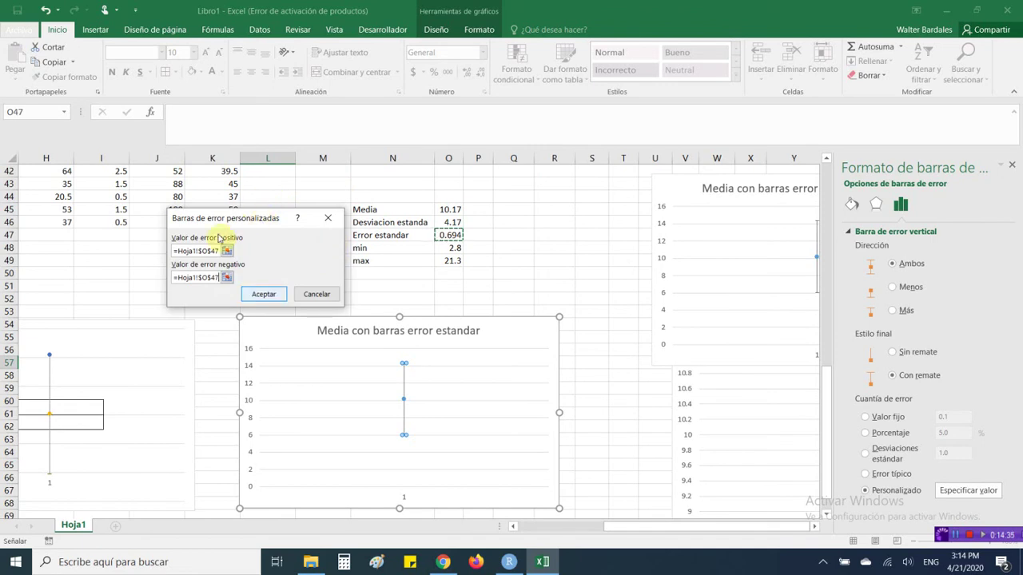
left_click_drag(273, 217, 202, 218)
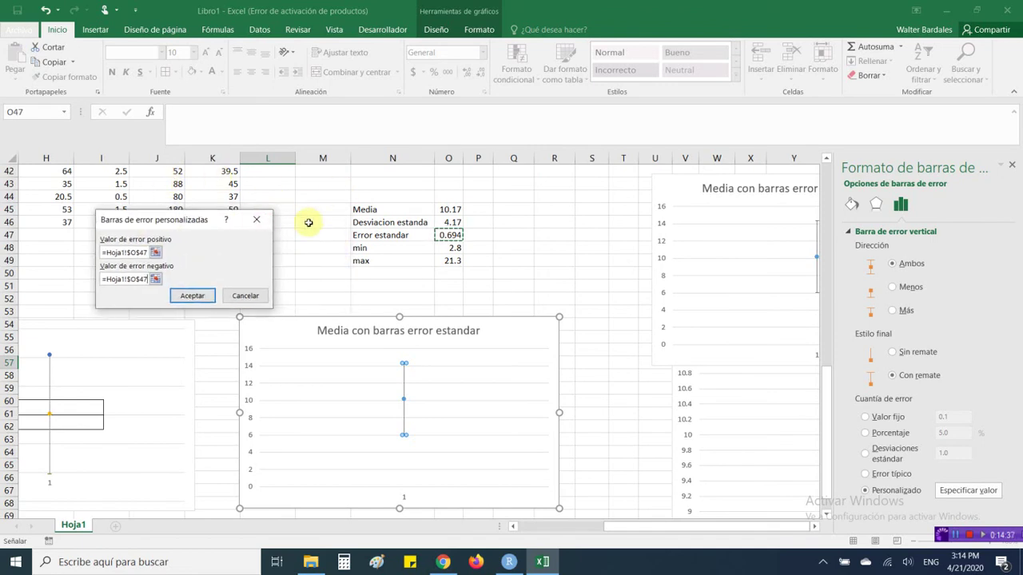
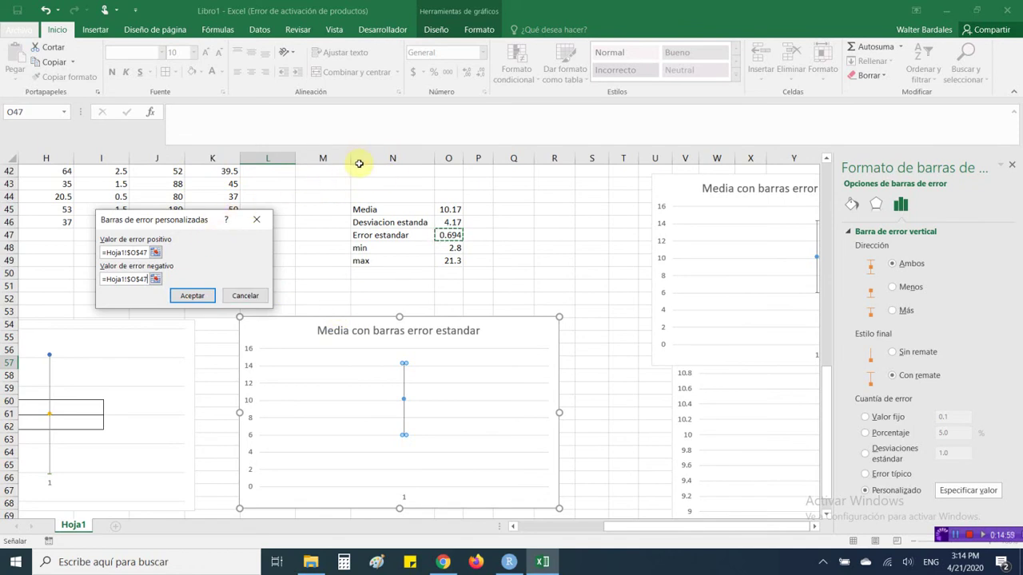
left_click(193, 295)
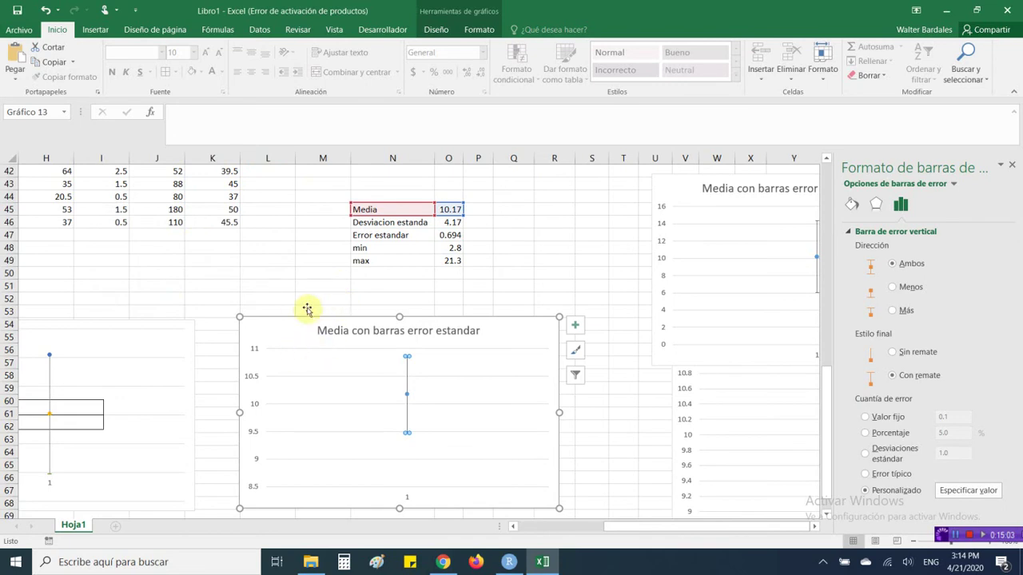
- Move the "Media con barras error estandar" chart over to the other charts around column V, row 62, and deselect it
left_click(516, 331)
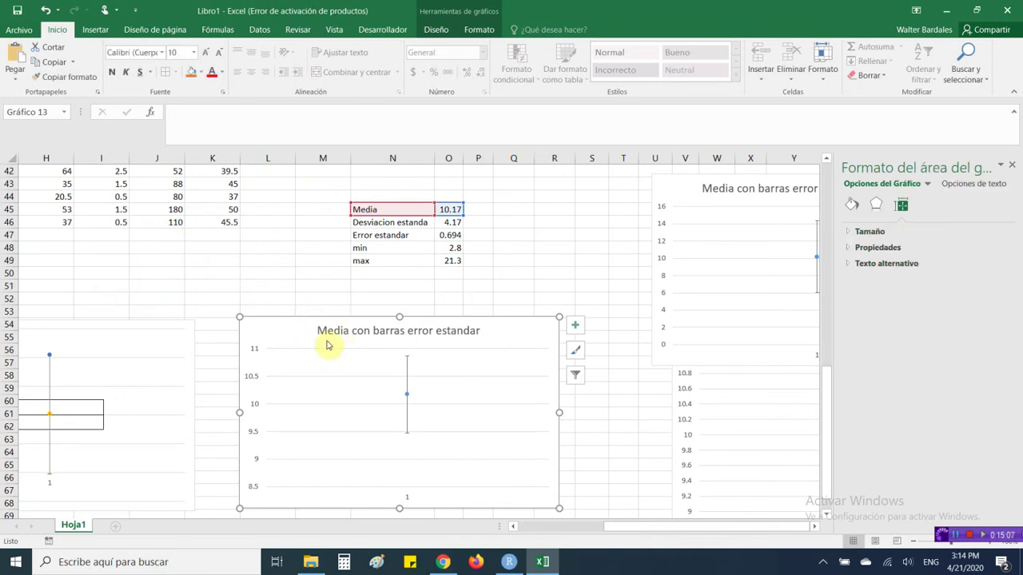
left_click_drag(261, 331, 273, 338)
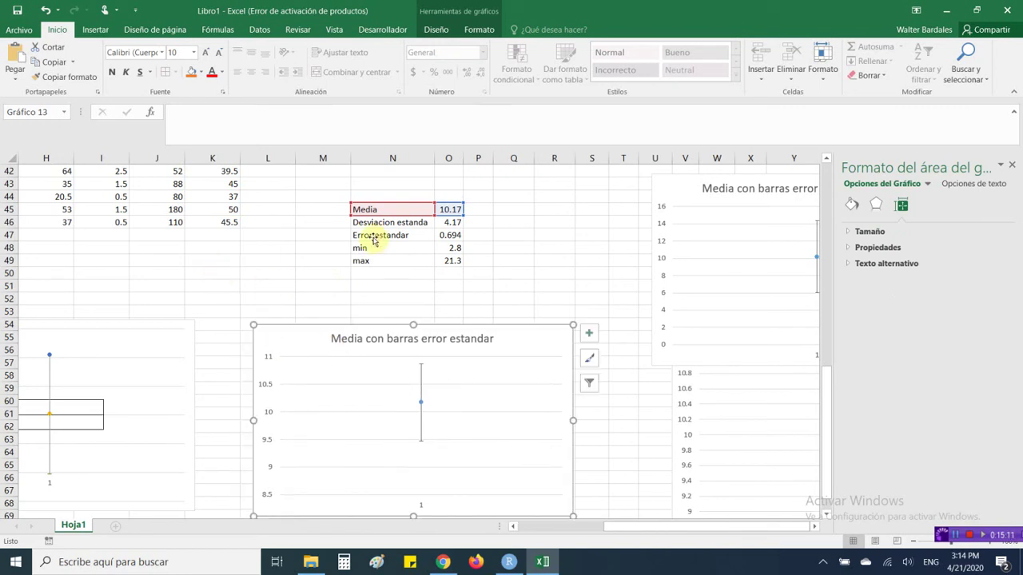
left_click_drag(274, 342, 726, 442)
key("Escape")
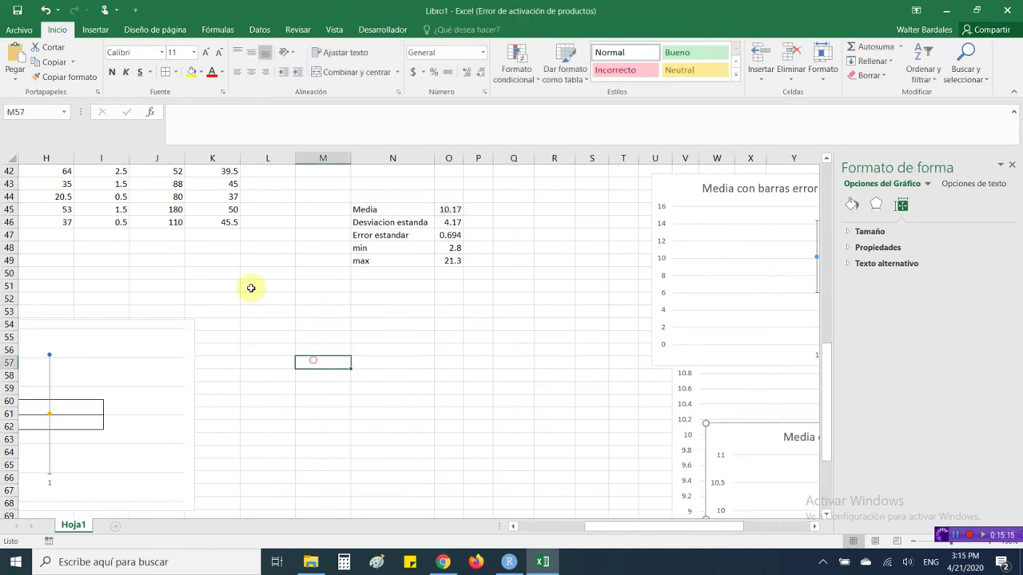
- Paste another copy of the chart, place it below the statistics table and retitle it "Media con barras error min, max"
key("ctrl+v")
left_click_drag(313, 367, 249, 325)
left_click(437, 331)
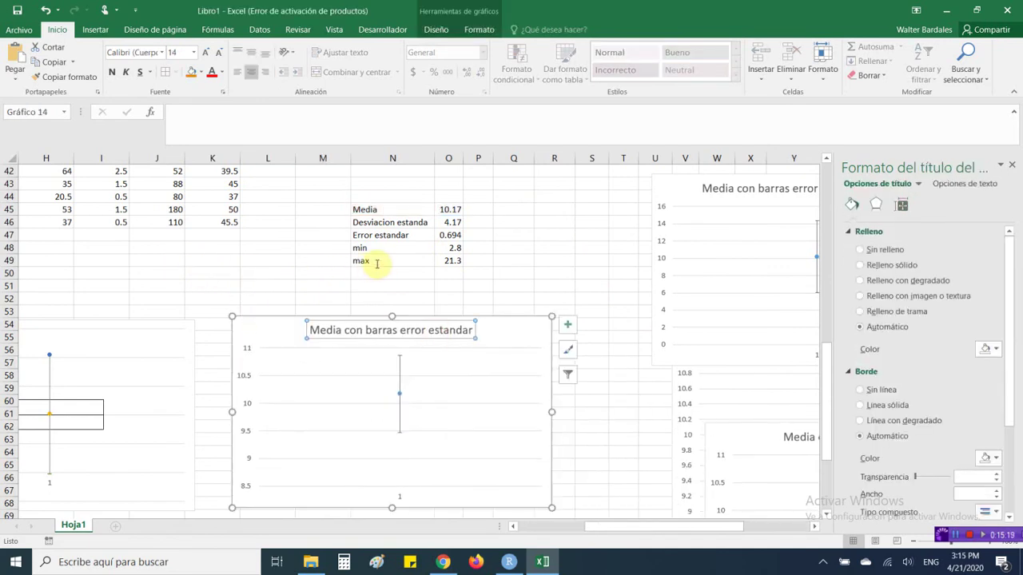
left_click_drag(471, 330, 347, 264)
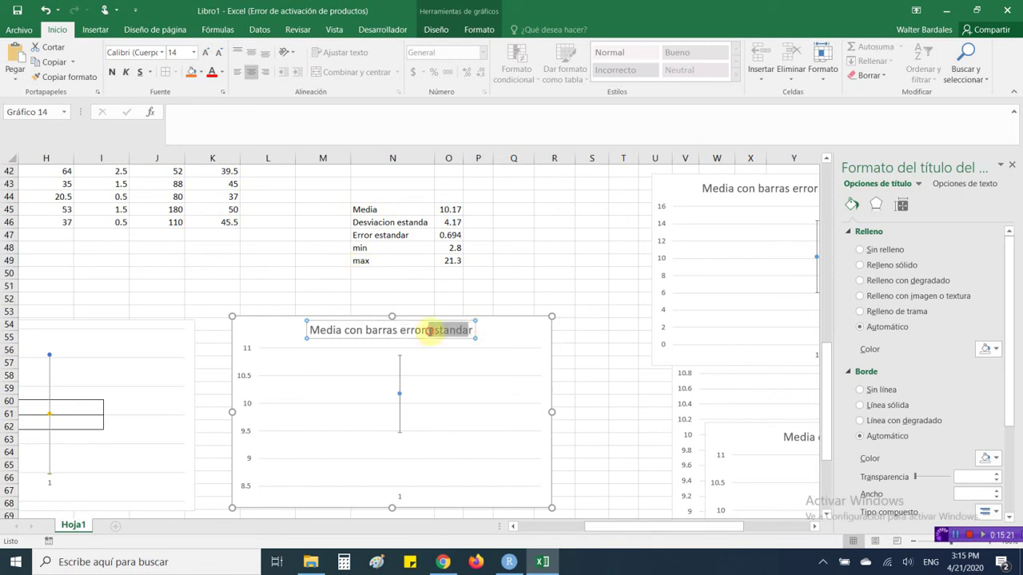
mouse_move(429, 327)
key("BackSpace")
key("BackSpace")
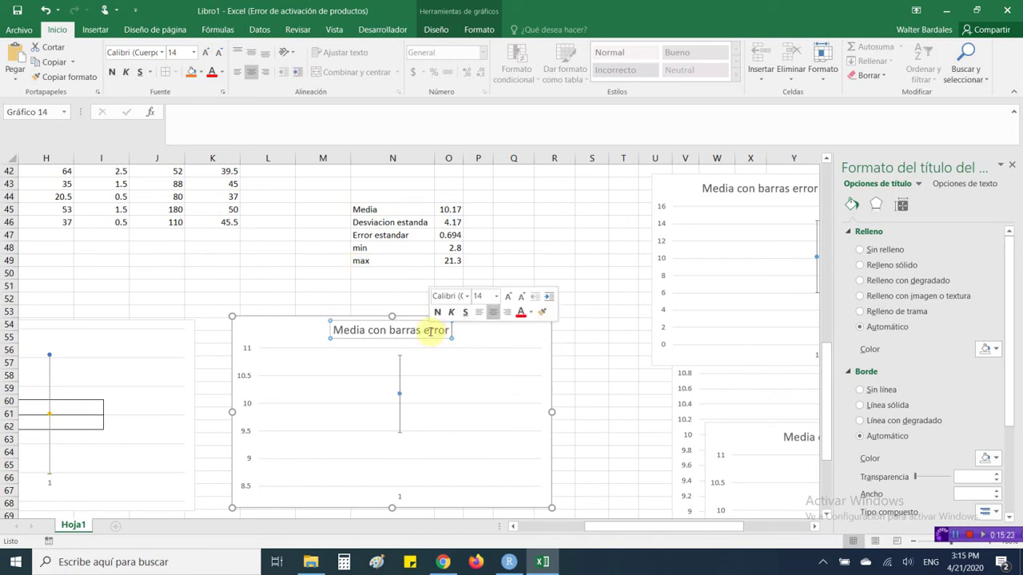
type("min, max")
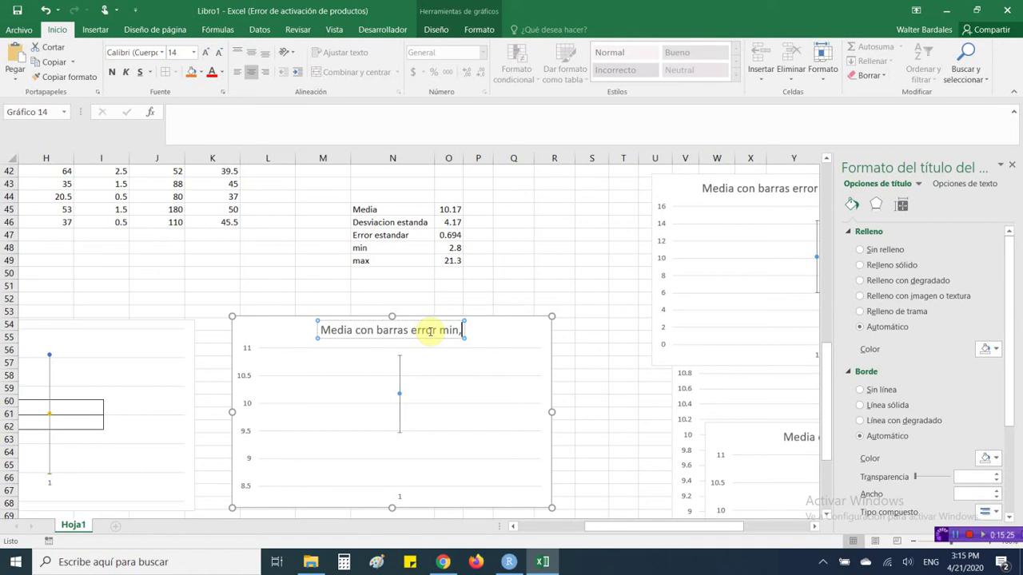
left_click(548, 297)
left_click(476, 274)
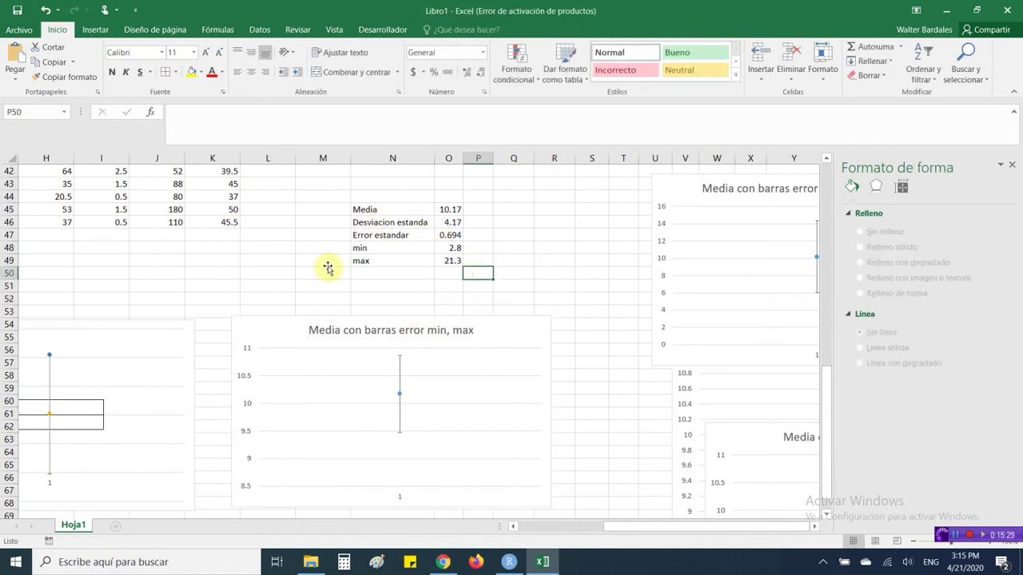
- Calculate the distance from the mean to the maximum in P49 with the formula =O49-O45
left_click(477, 260)
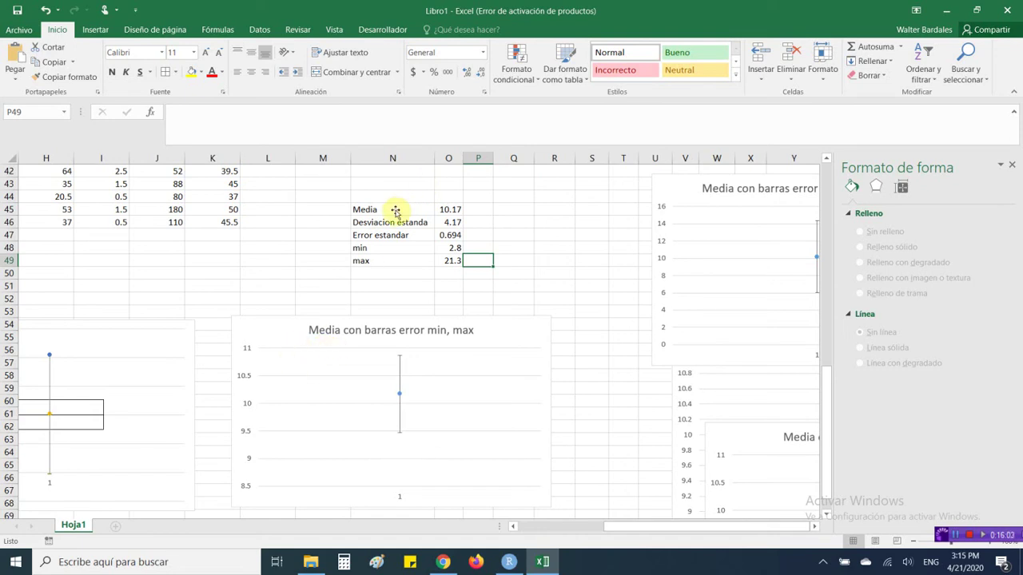
type("=")
key("Left")
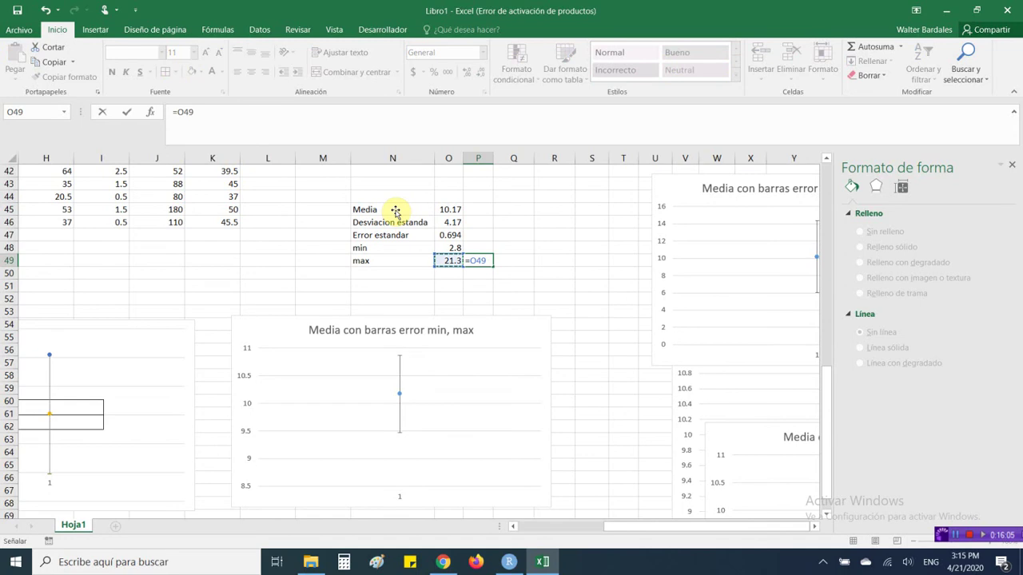
type("-")
left_click(454, 210)
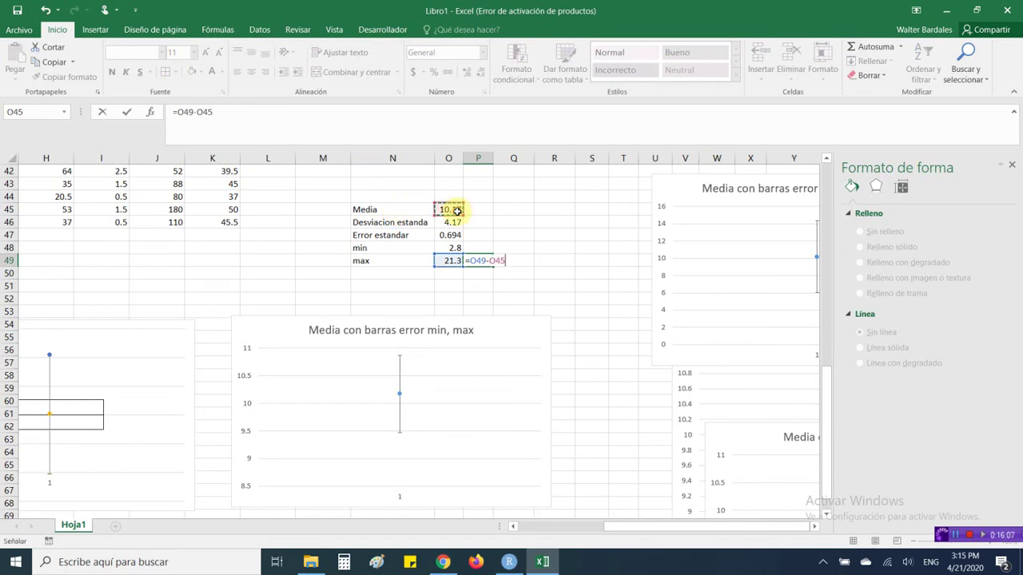
key("shift+Return")
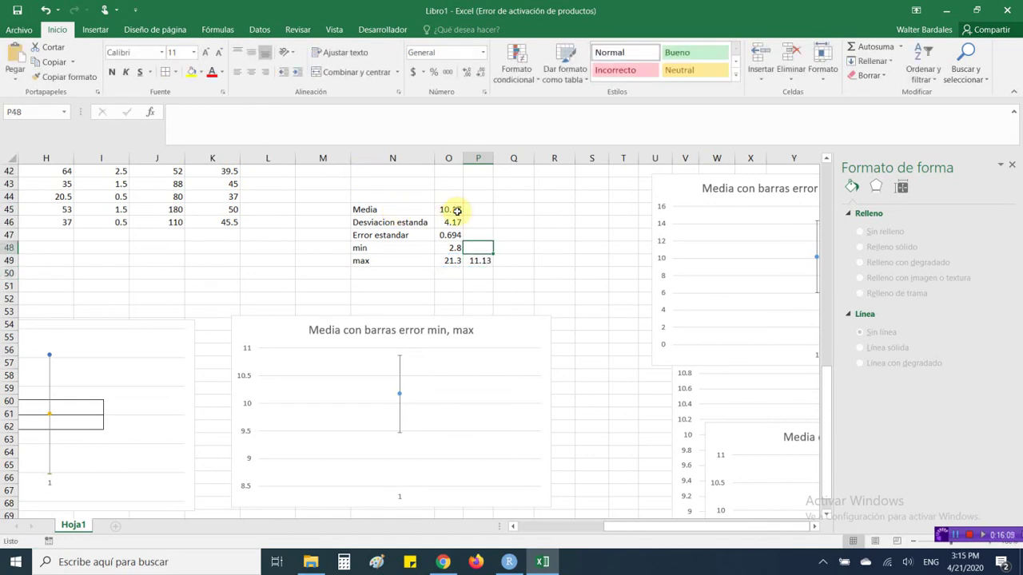
- Calculate the absolute distance from the mean to the minimum in P48 with the formula =abs(O48-O45)
type("=")
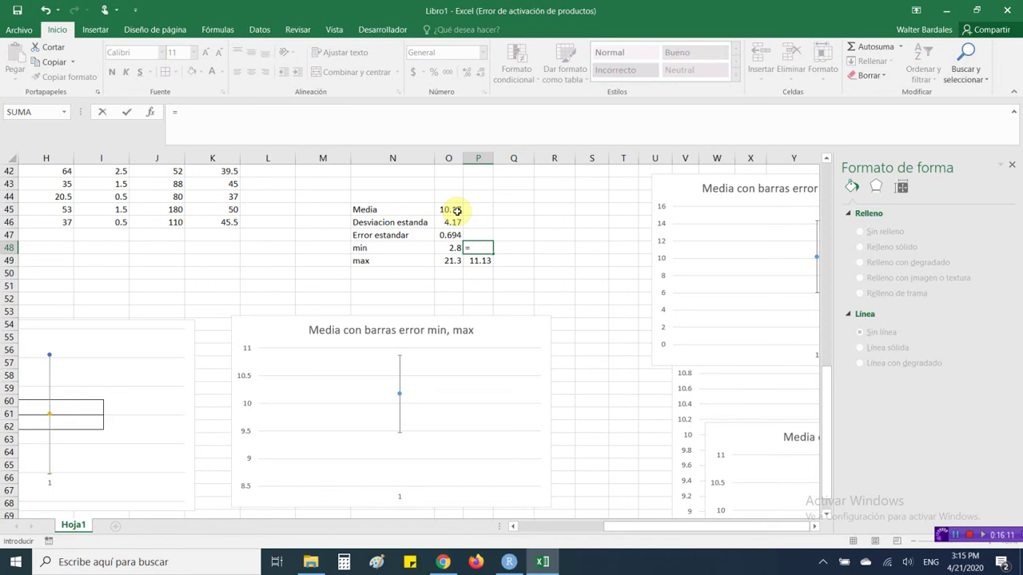
key("Left")
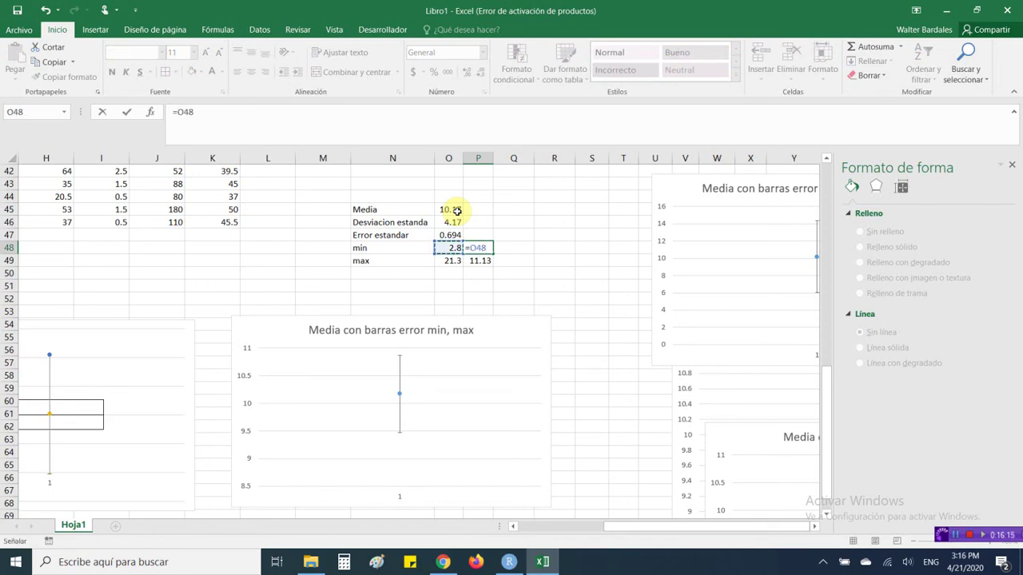
key("Up")
key("Up")
key("Up")
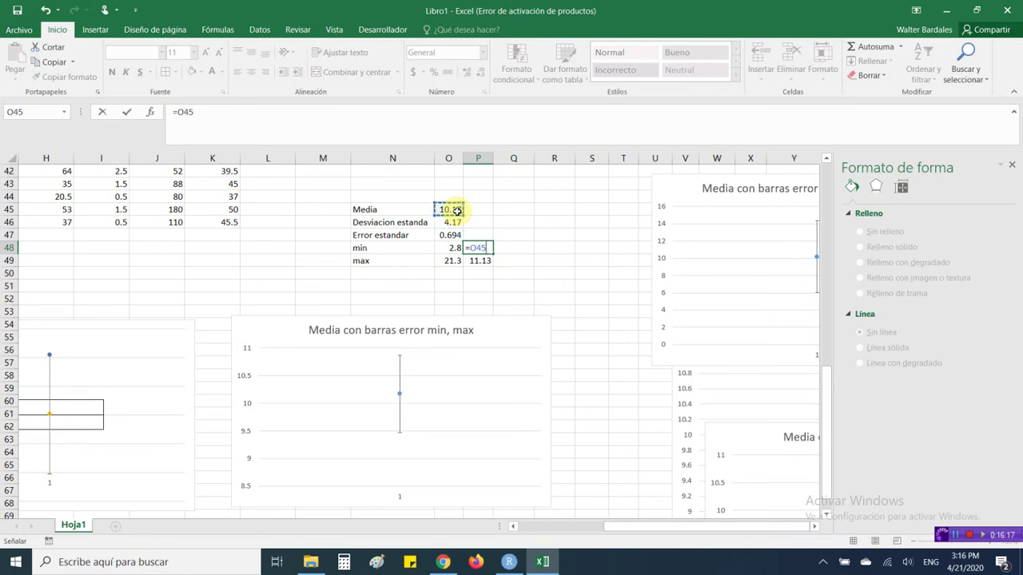
key("Down")
key("Down")
key("Down")
type("-")
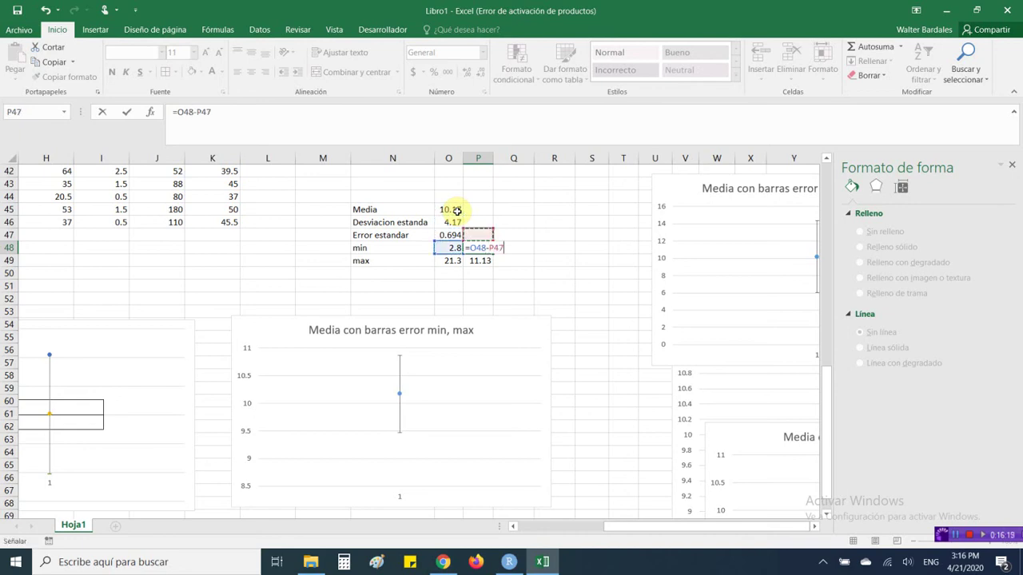
left_click(456, 209)
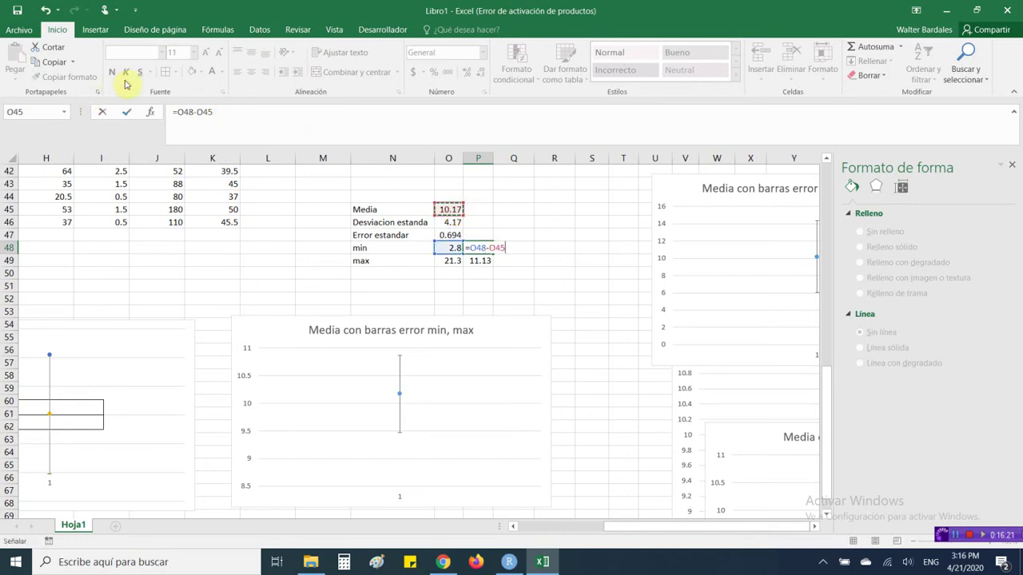
left_click(179, 113)
type("abs(")
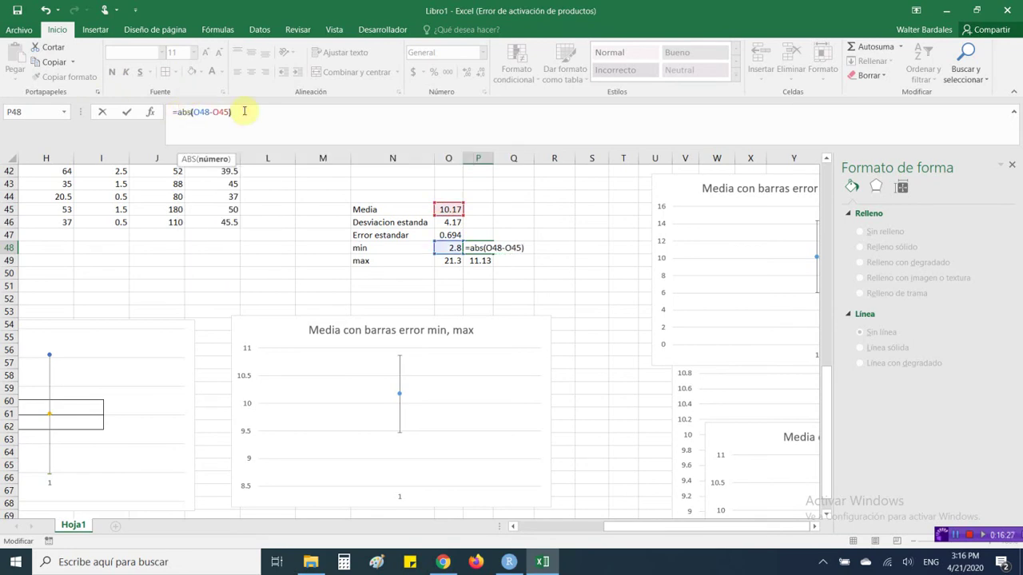
key("Return")
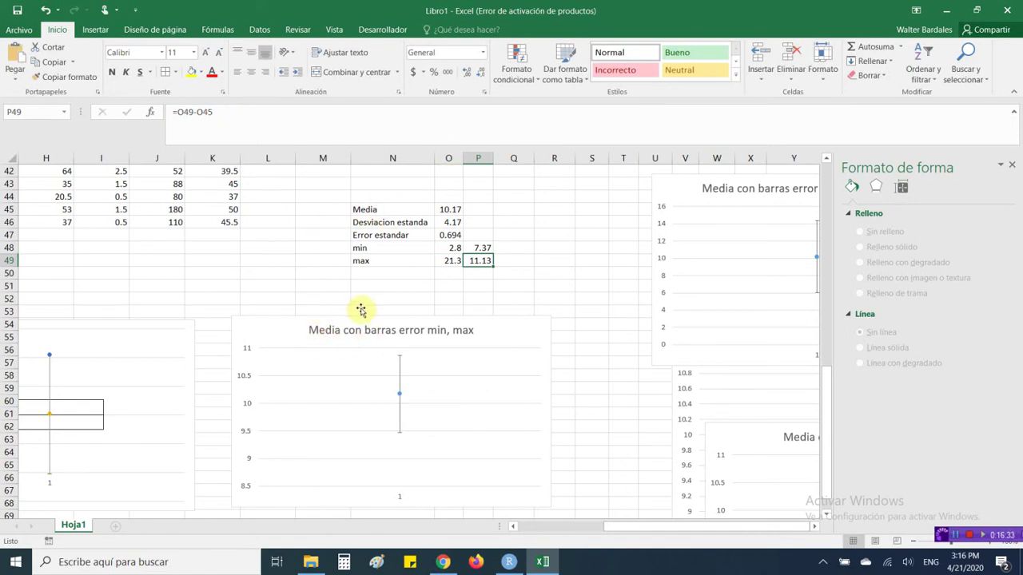
- Set the custom error bars of the "Media con barras error min, max" chart to P49 for positive and P48 for negative values
left_click(400, 357)
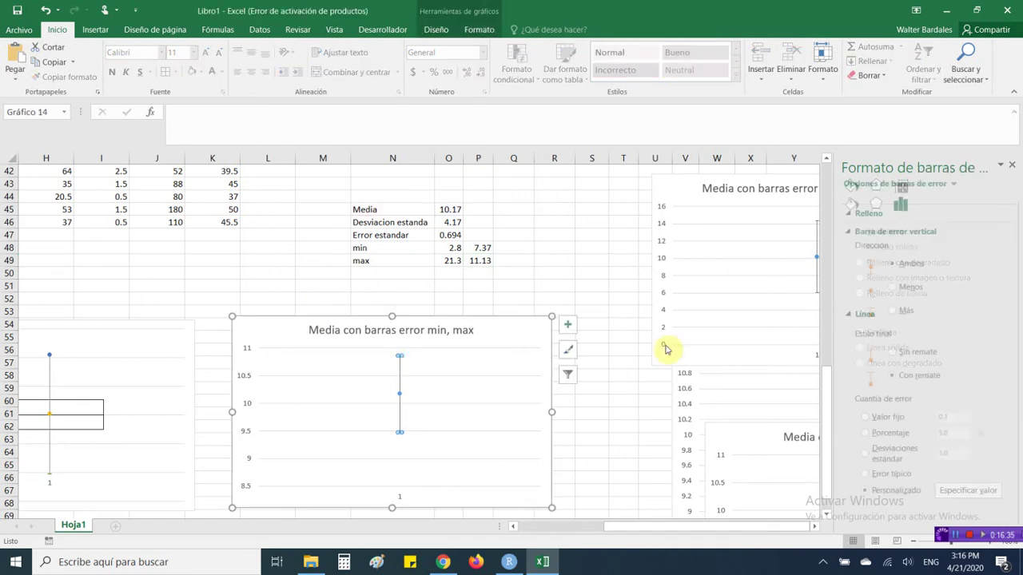
left_click(964, 491)
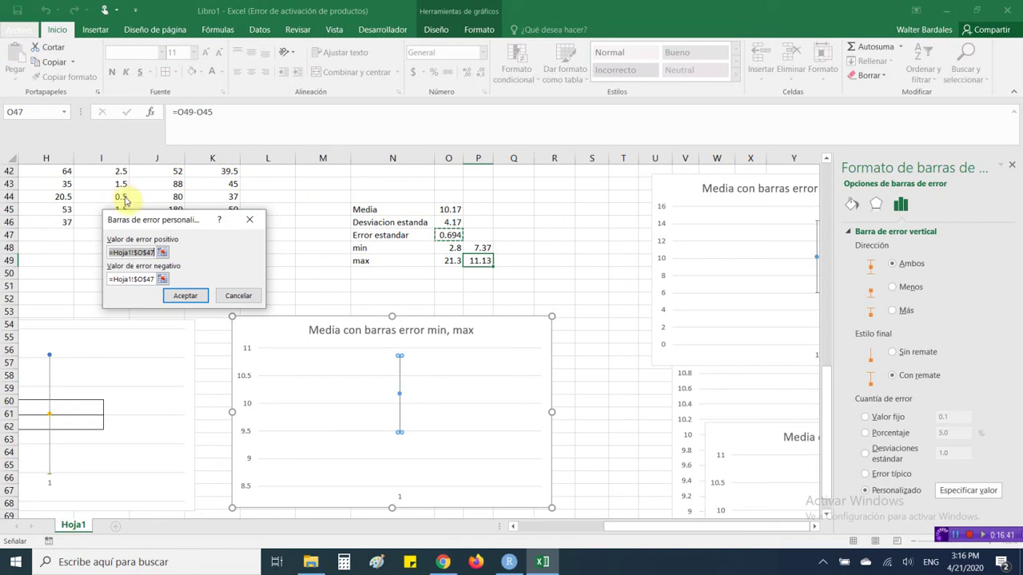
left_click(480, 261)
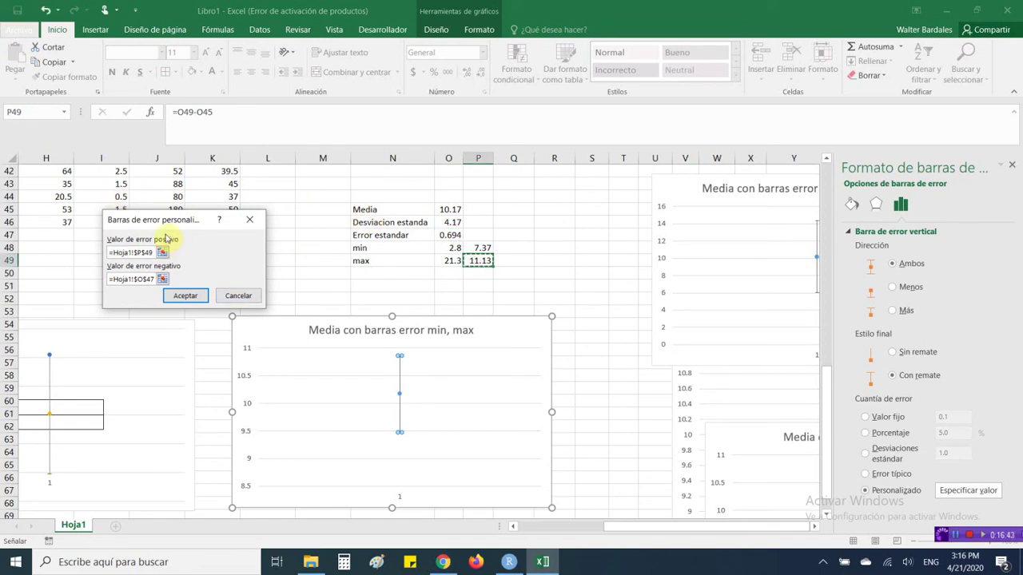
left_click(162, 278)
left_click(480, 247)
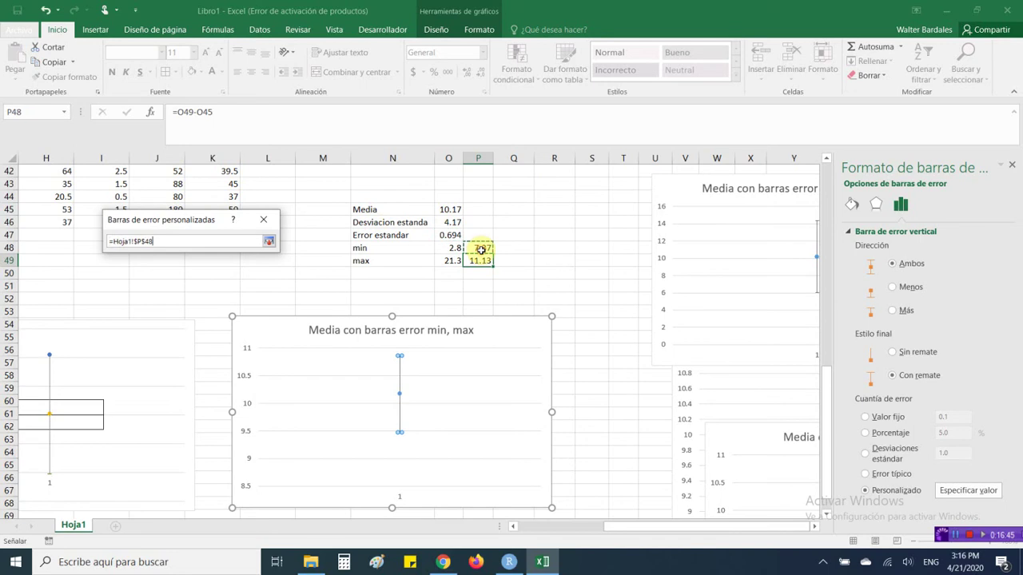
left_click(268, 240)
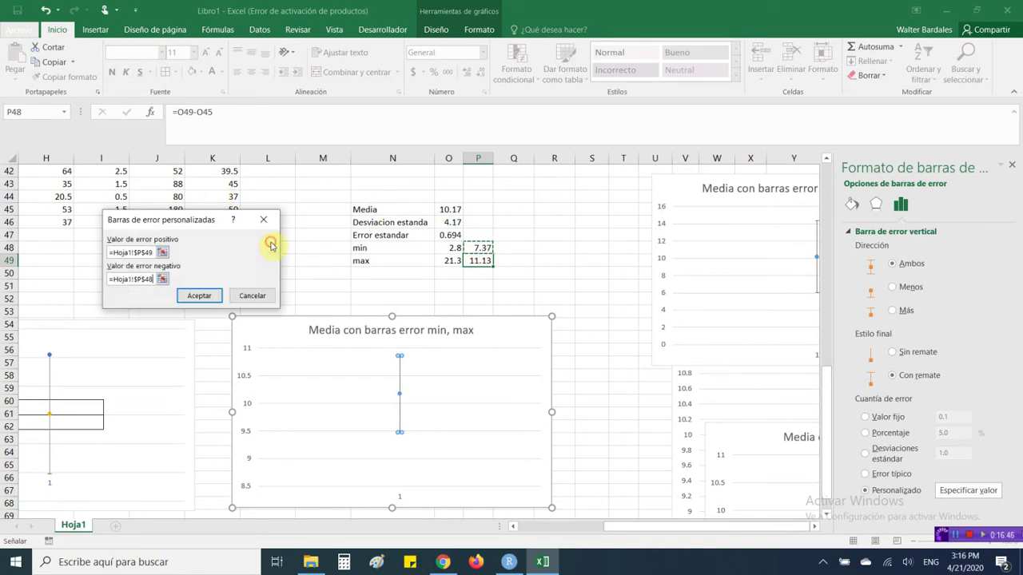
left_click(201, 295)
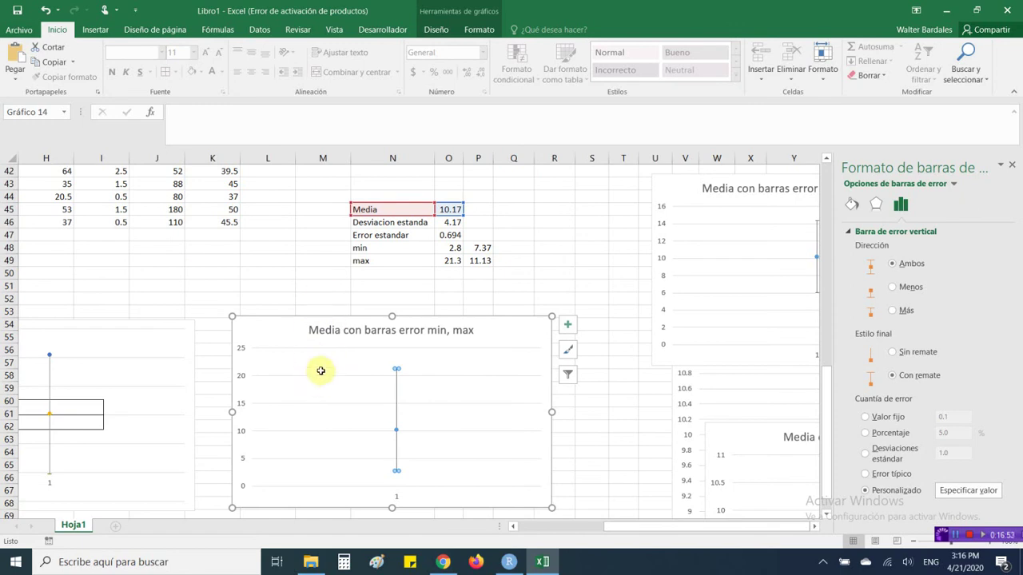
- Shift the "Media con barras error min, max" chart so it starts around cell L53, and deselect it
left_click(510, 334)
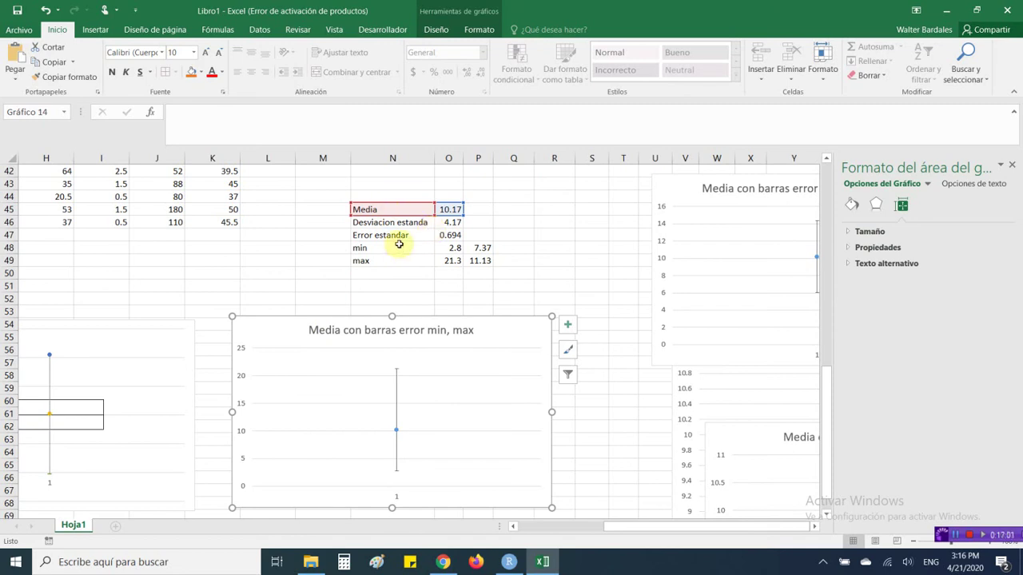
left_click_drag(198, 263, 258, 252)
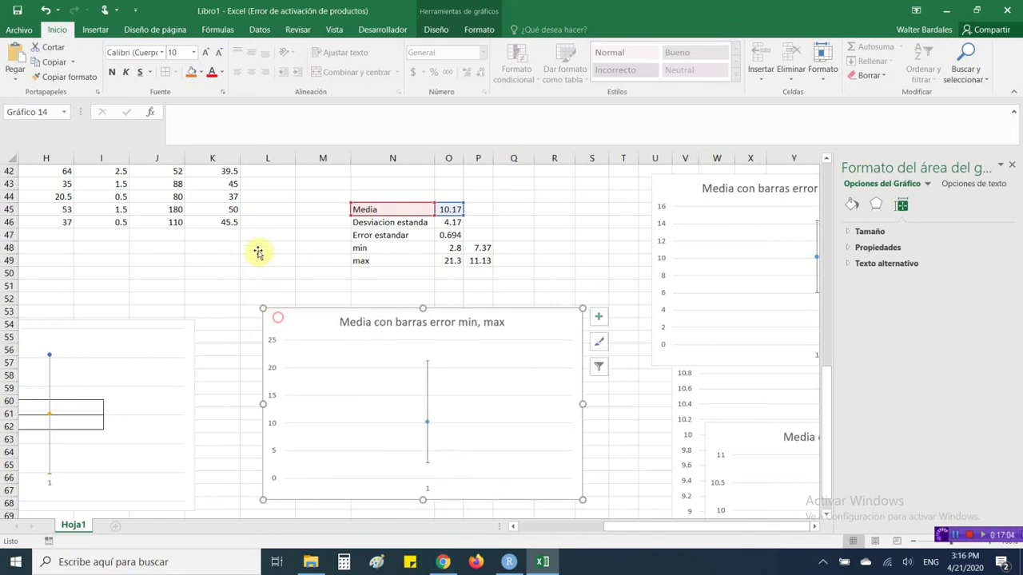
left_click(263, 297)
- Launch InfoStat while keeping the soil data worksheet in view
scroll(463, 422, "left", 4)
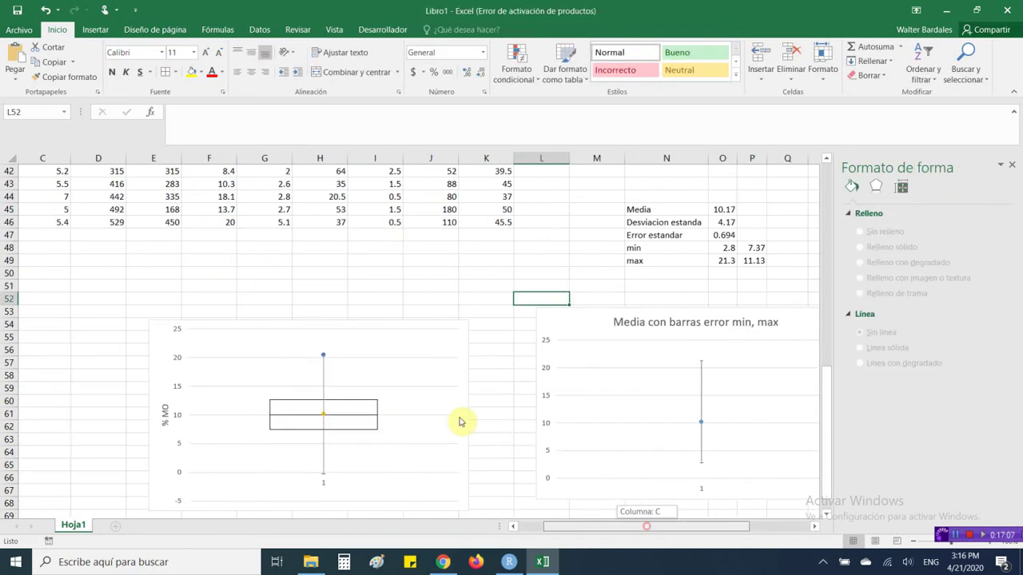
scroll(83, 255, "up", 12)
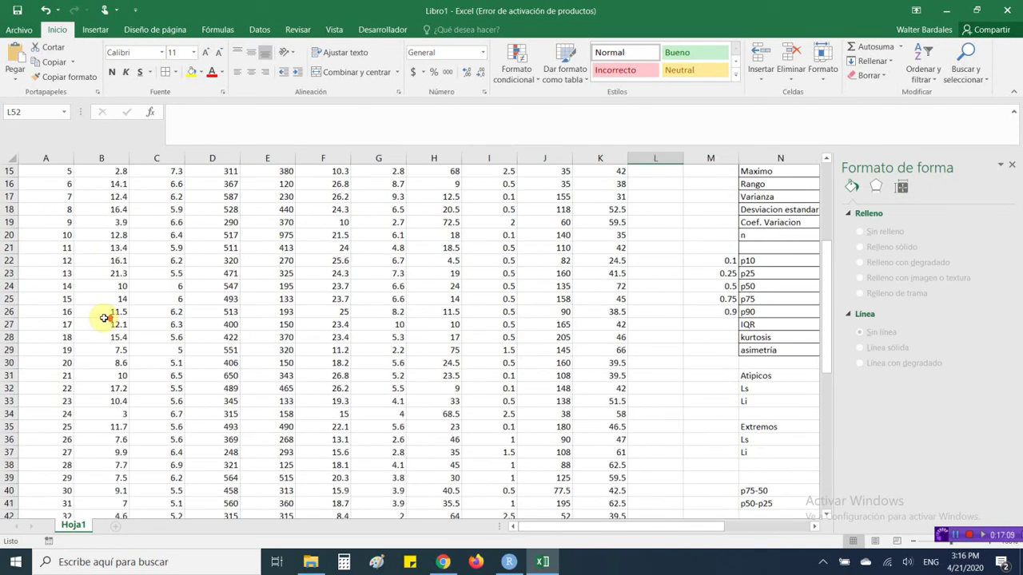
scroll(106, 309, "down", 2)
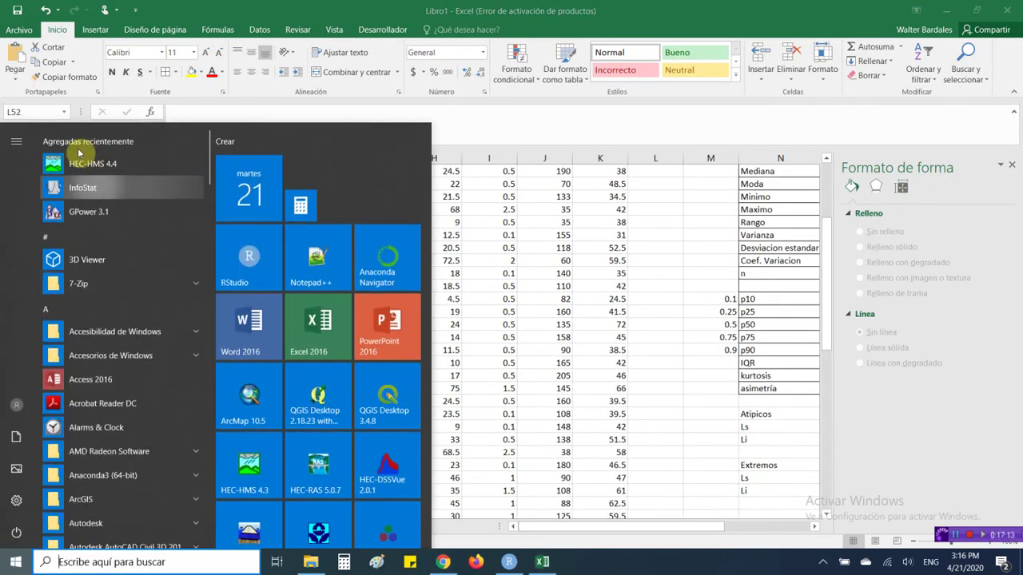
left_click(453, 208)
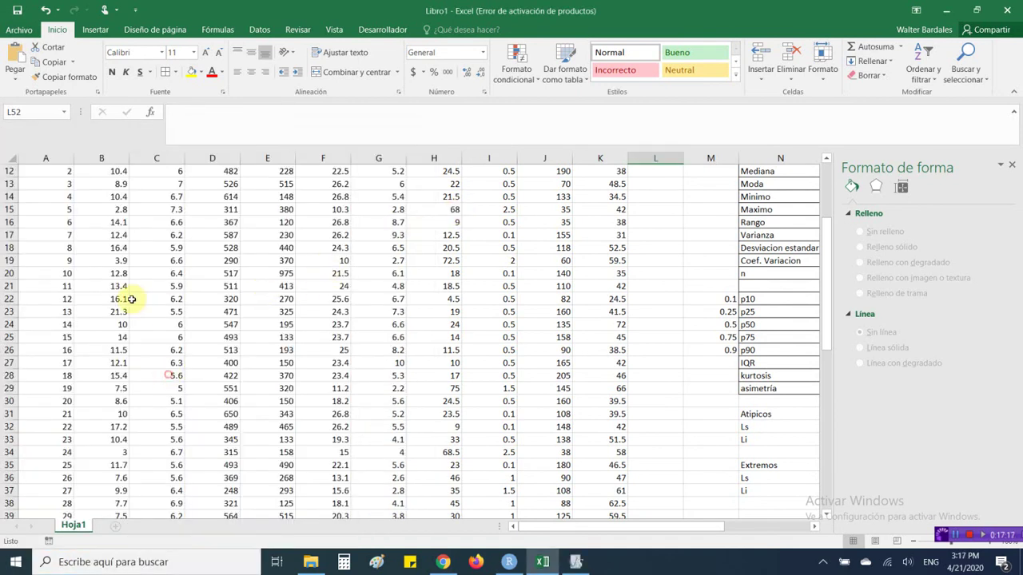
- Copy the soil data with its column headers, MO through Mn, from range B10:K46
left_click(100, 375)
scroll(113, 329, "up", 3)
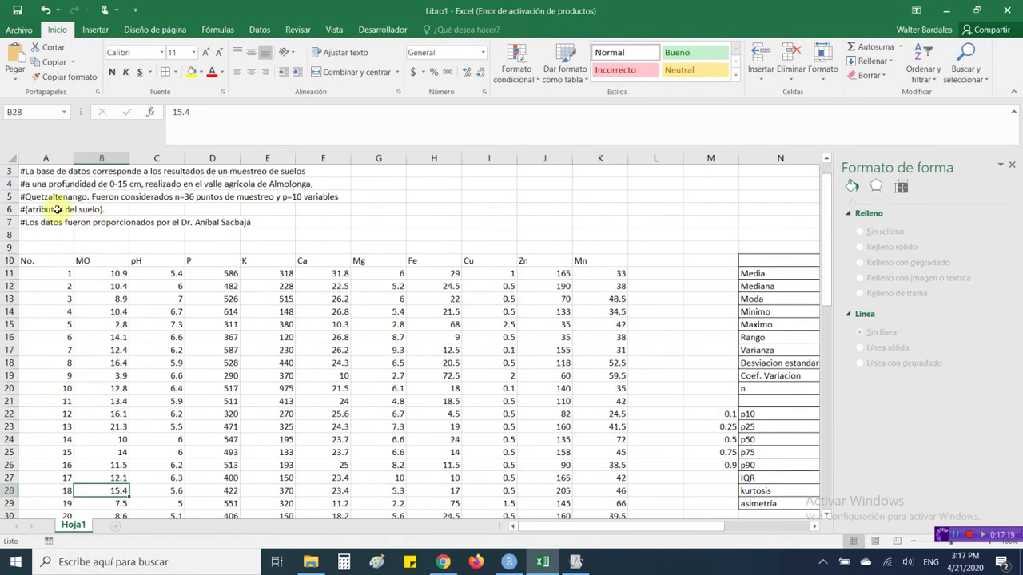
left_click(82, 260)
scroll(467, 282, "down", 4)
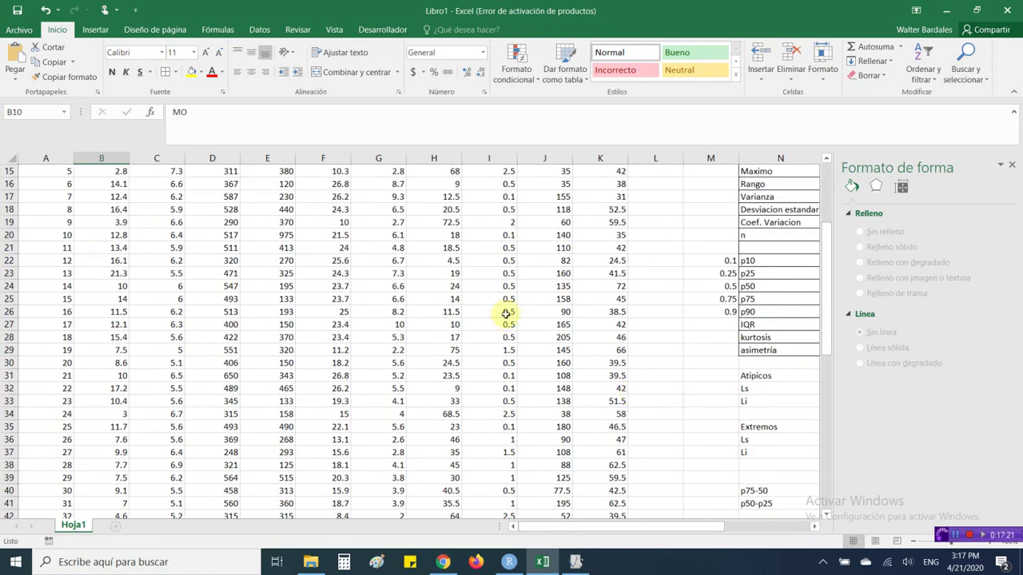
scroll(506, 315, "down", 4)
left_click(604, 414, "shift")
key("ctrl+c")
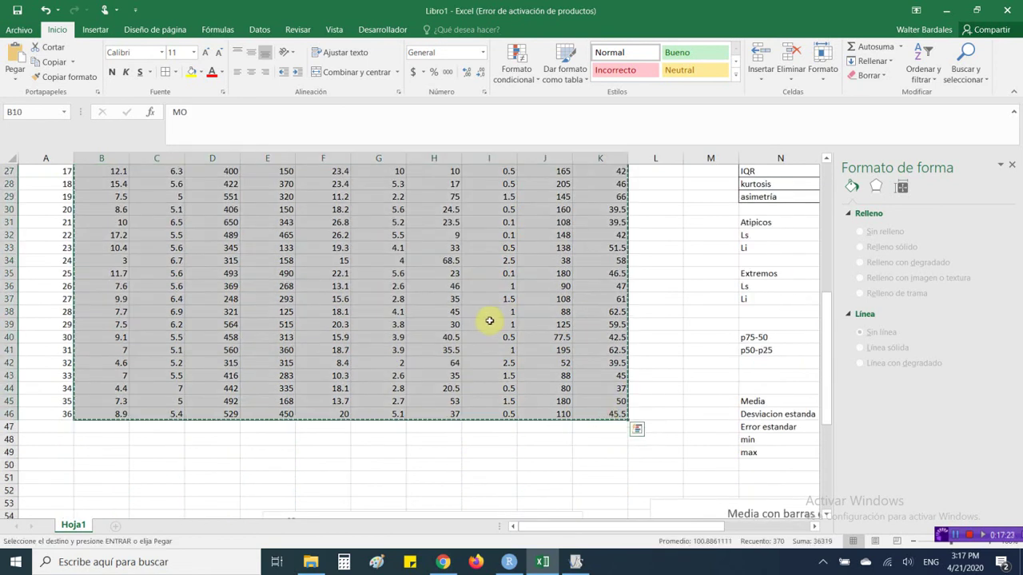
- Switch to InfoStat, dismiss its startup messages and create a new table
left_click(575, 562)
left_click(479, 324)
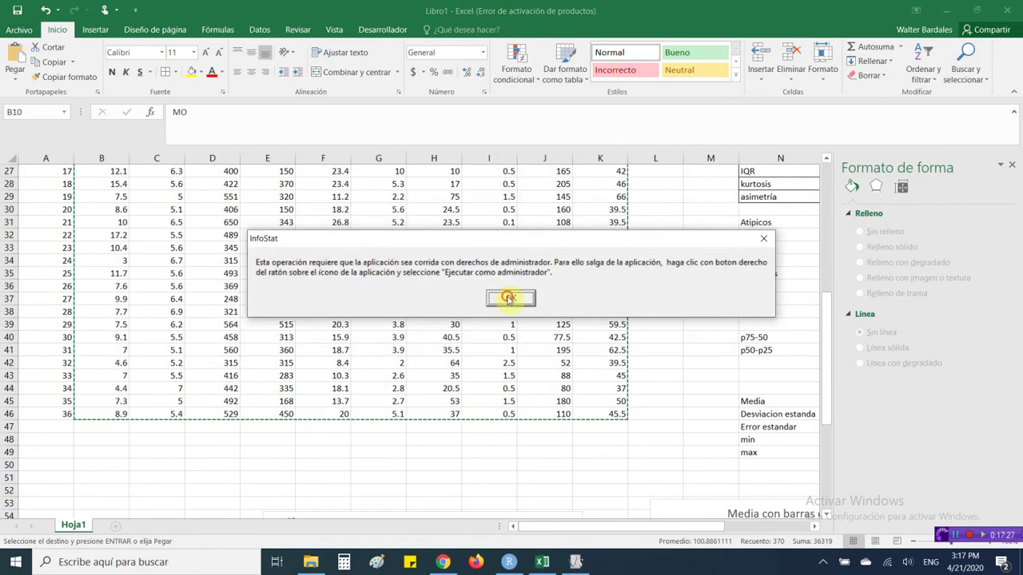
left_click(510, 323)
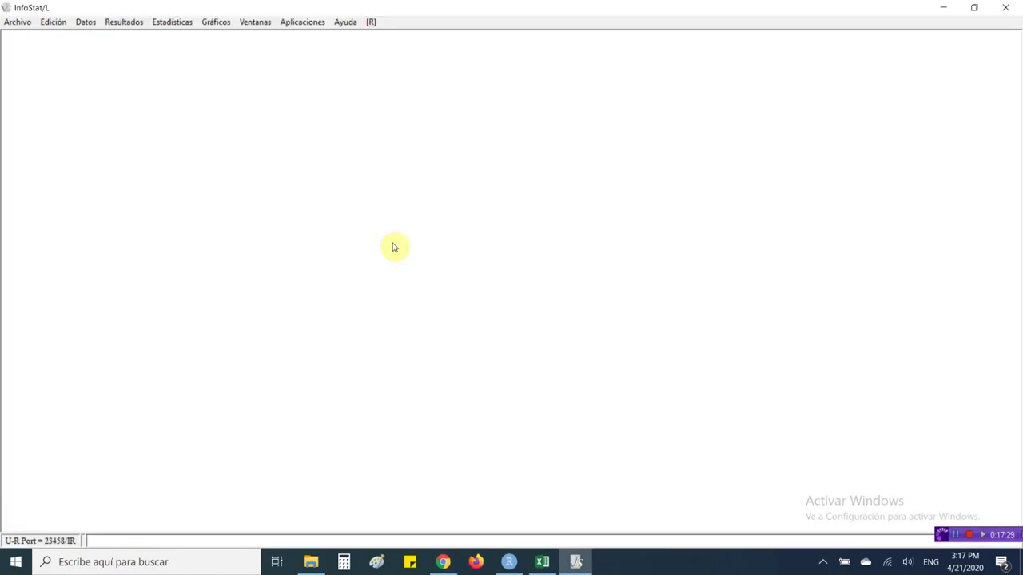
left_click(25, 21)
left_click(34, 37)
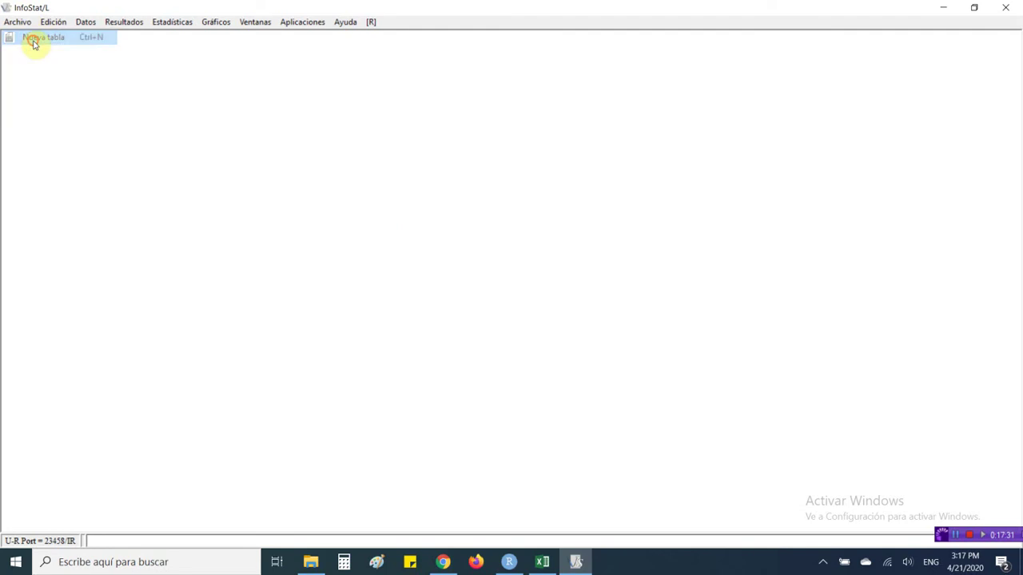
- Paste the copied soil data into the new table including the column names
right_click(94, 92)
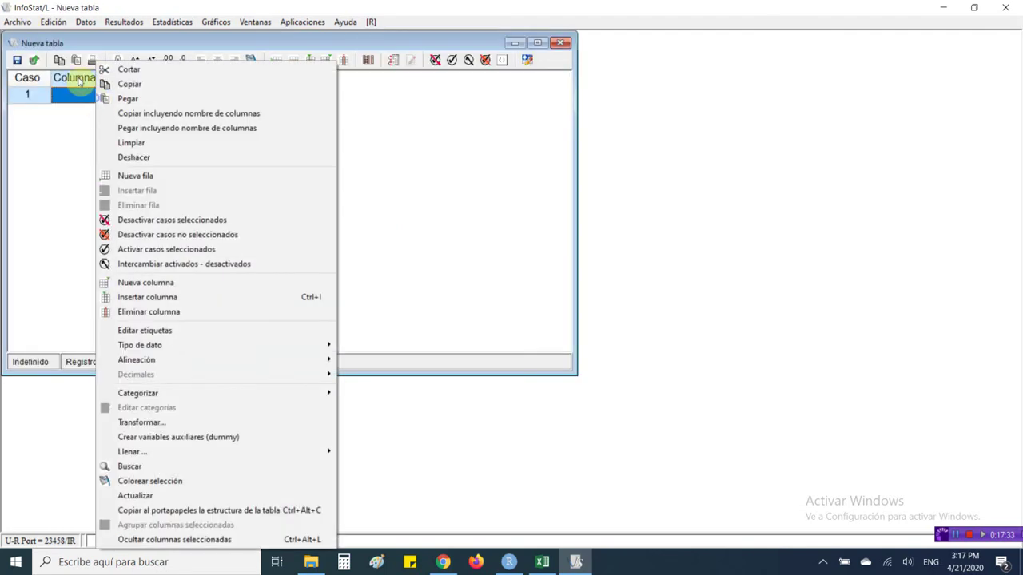
left_click(170, 128)
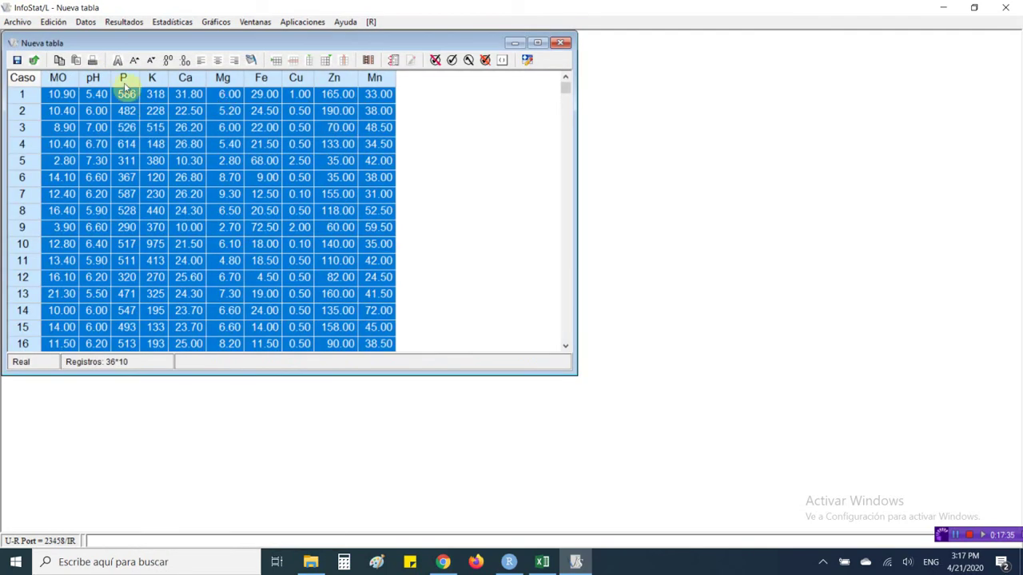
left_click(60, 111)
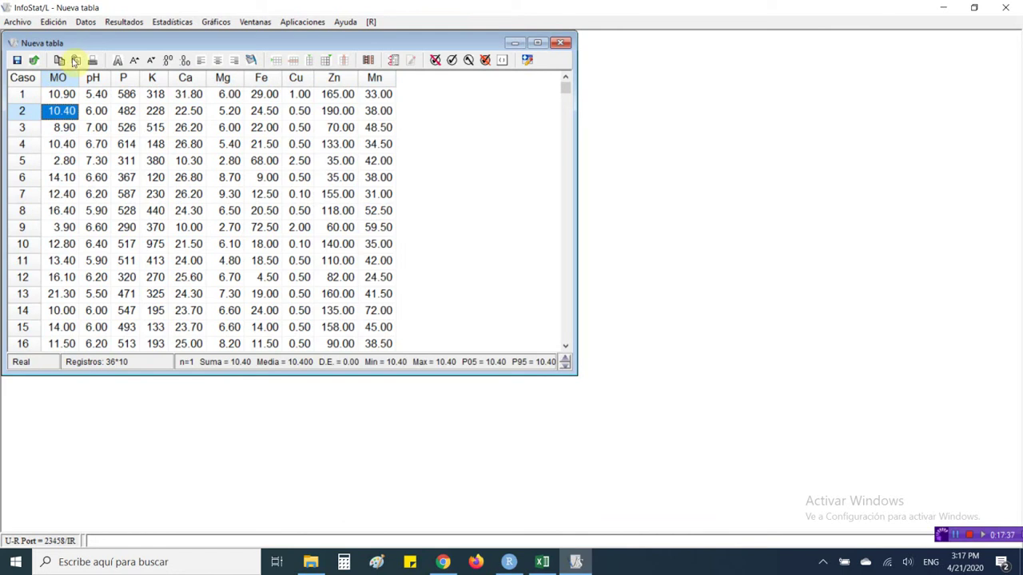
- Create a box plot with MO as the variable to graph and no classification criterion
left_click(216, 21)
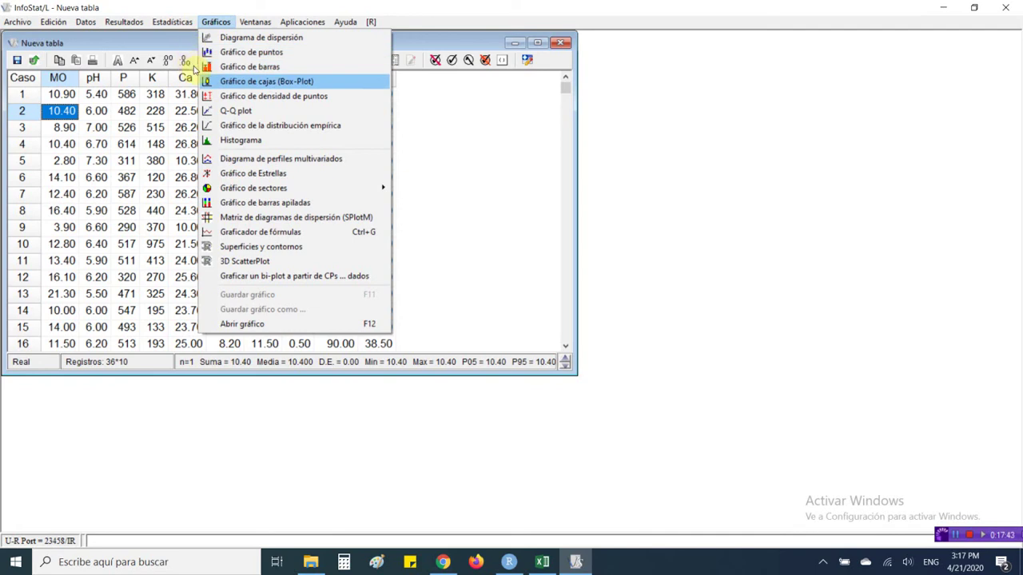
left_click(236, 83)
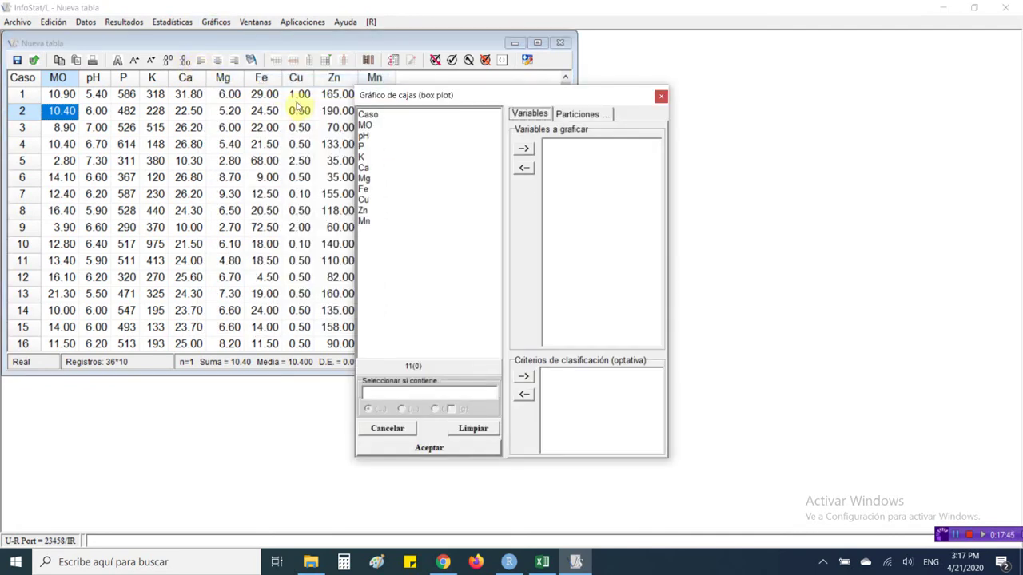
left_click(371, 126)
left_click(523, 149)
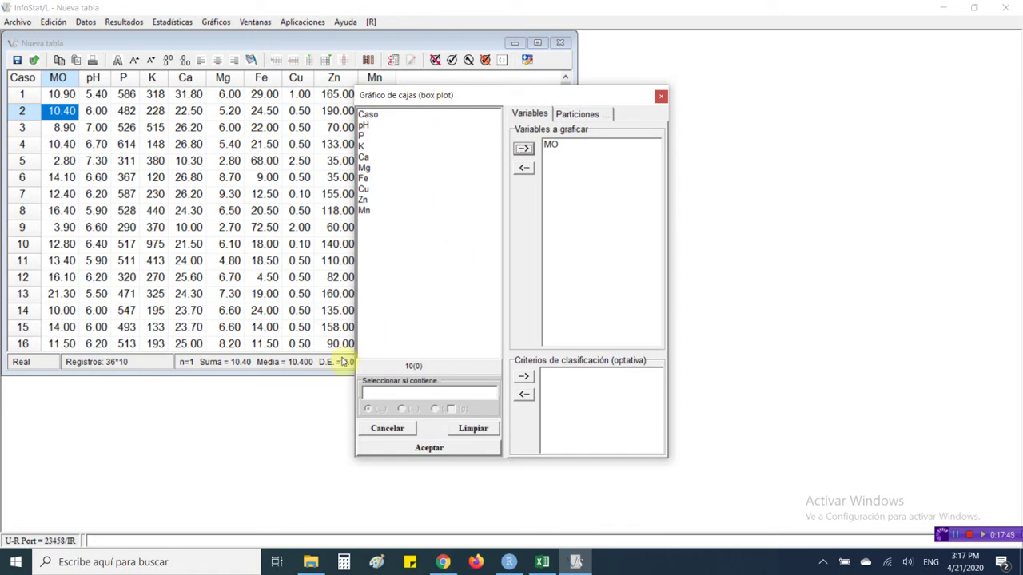
key("Return")
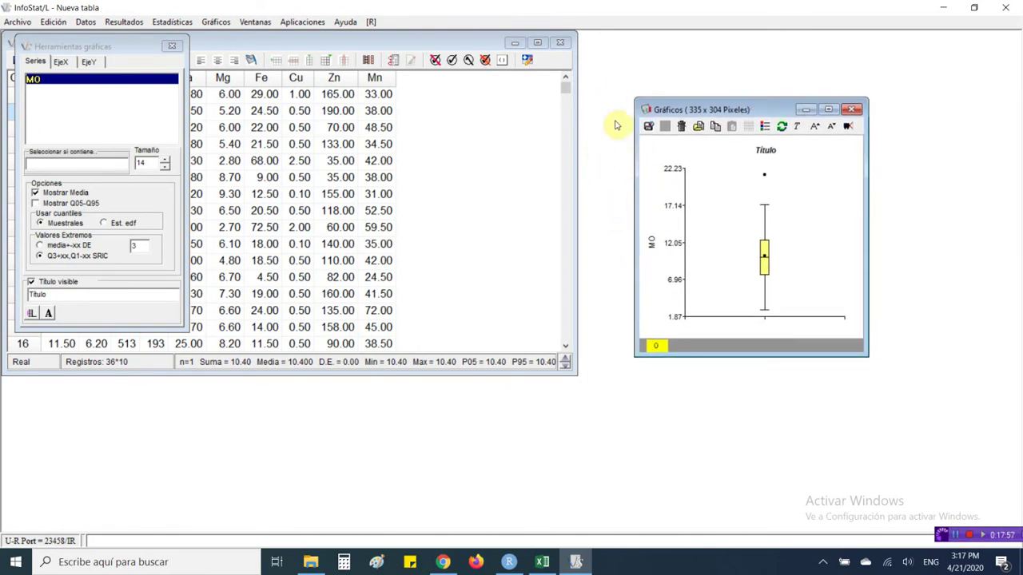
- Rename the box plot's MO series to "% MO"
left_click(84, 295)
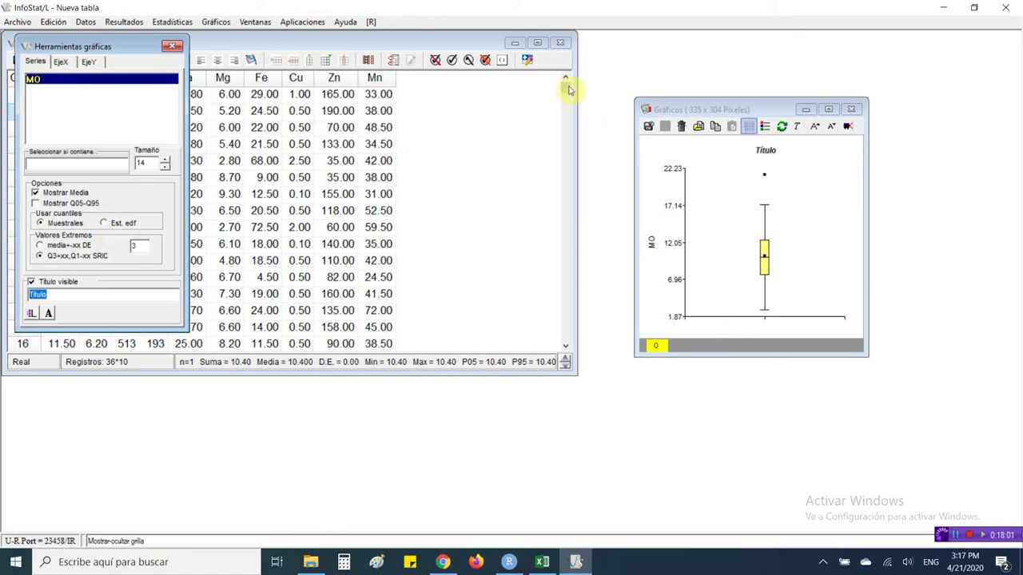
double_click(35, 80)
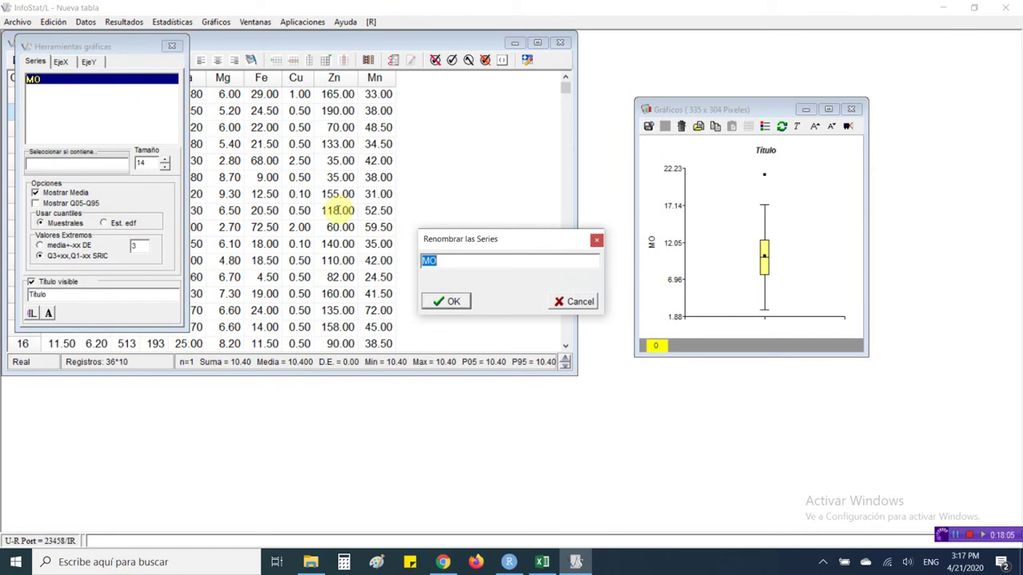
left_click(423, 261)
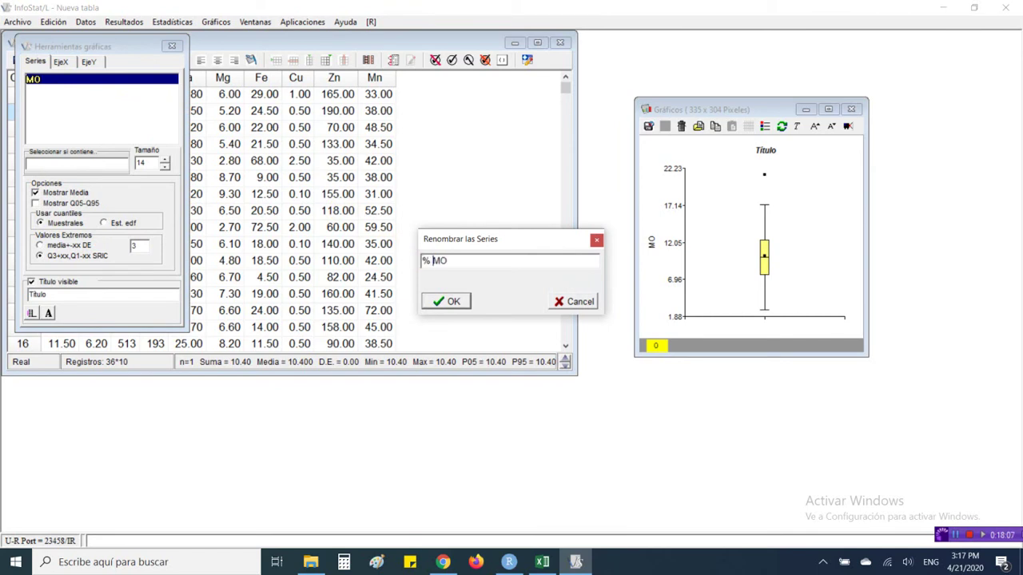
type("%")
key("Return")
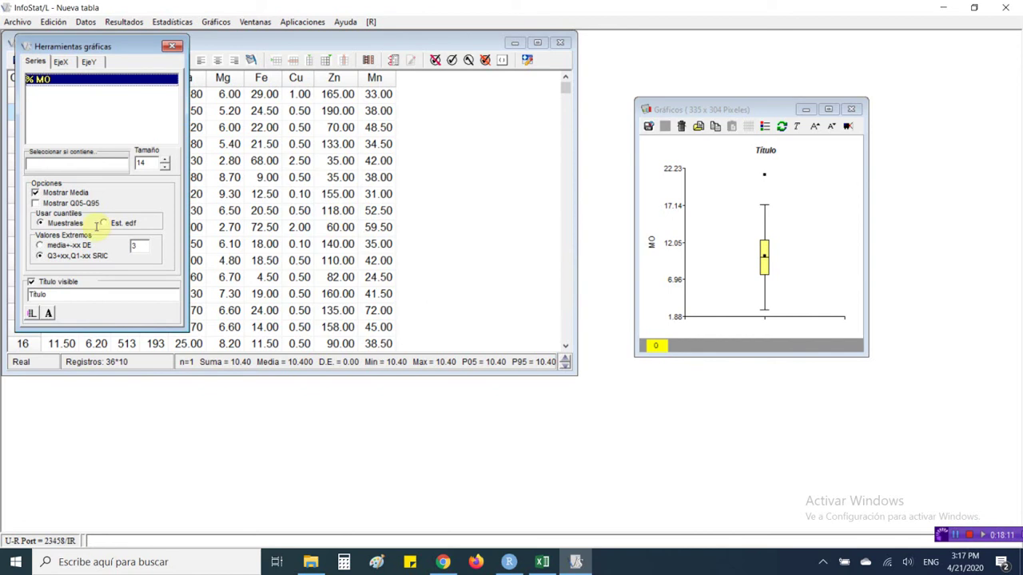
- Set the box plot's Y-axis label to "% MO"
left_click(57, 61)
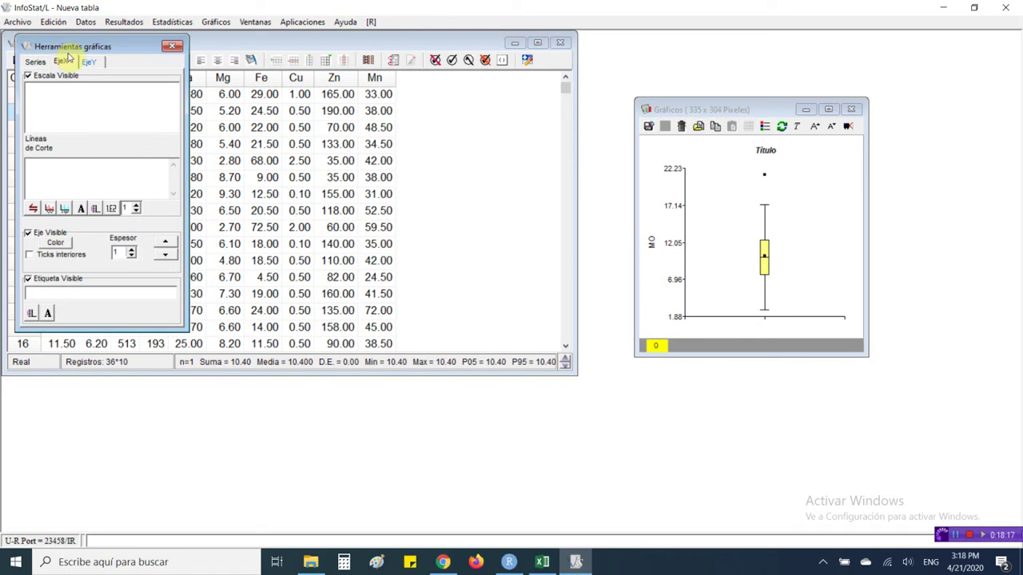
left_click(86, 63)
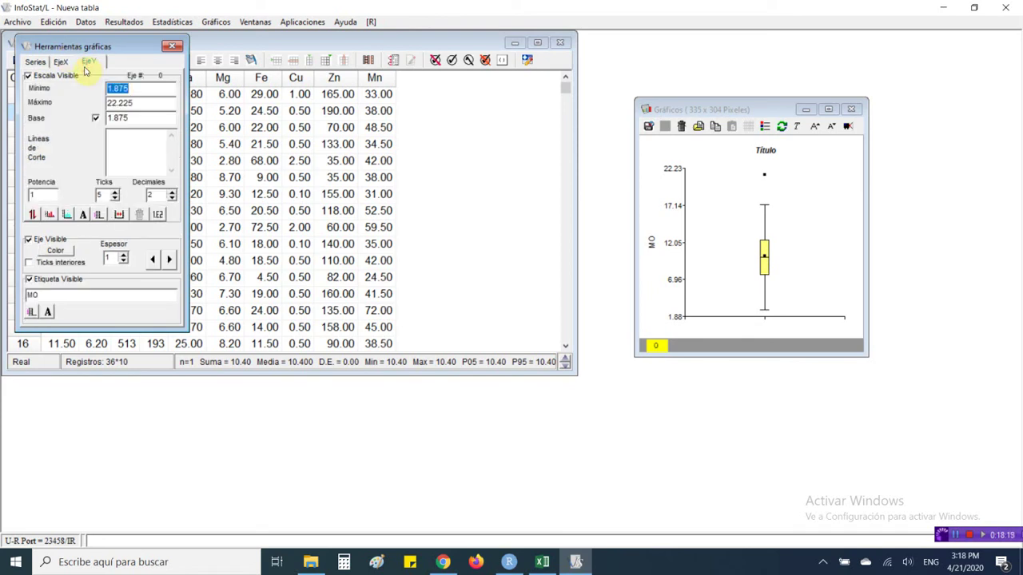
left_click(29, 294)
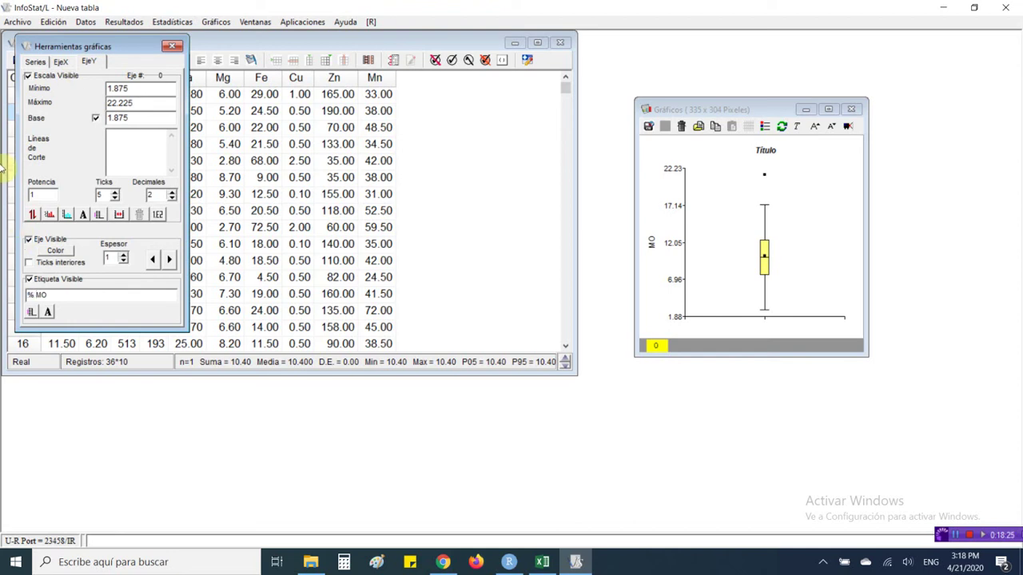
type("%")
left_click(30, 60)
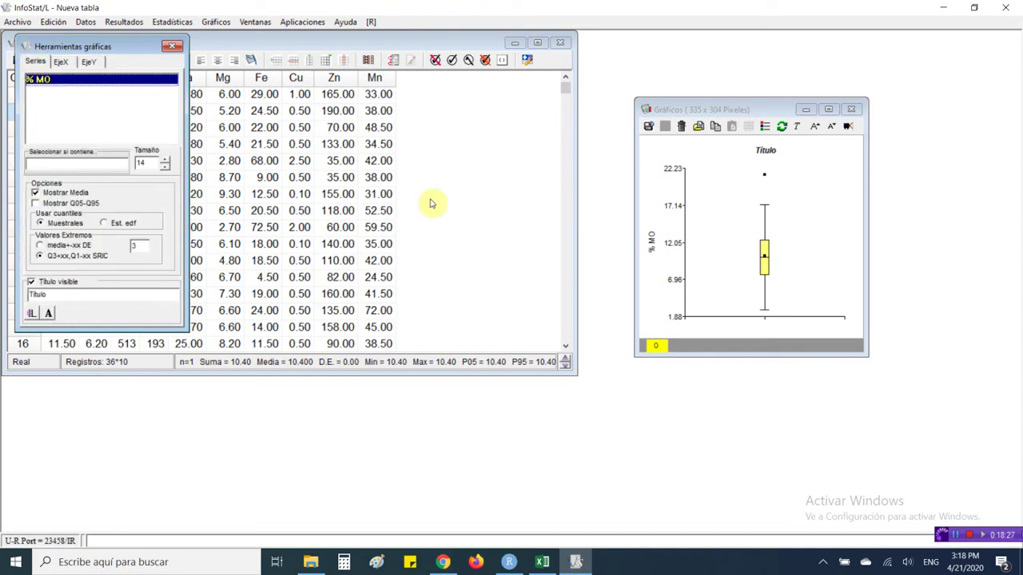
- Rename the box plot's series back to "MO"
double_click(45, 80)
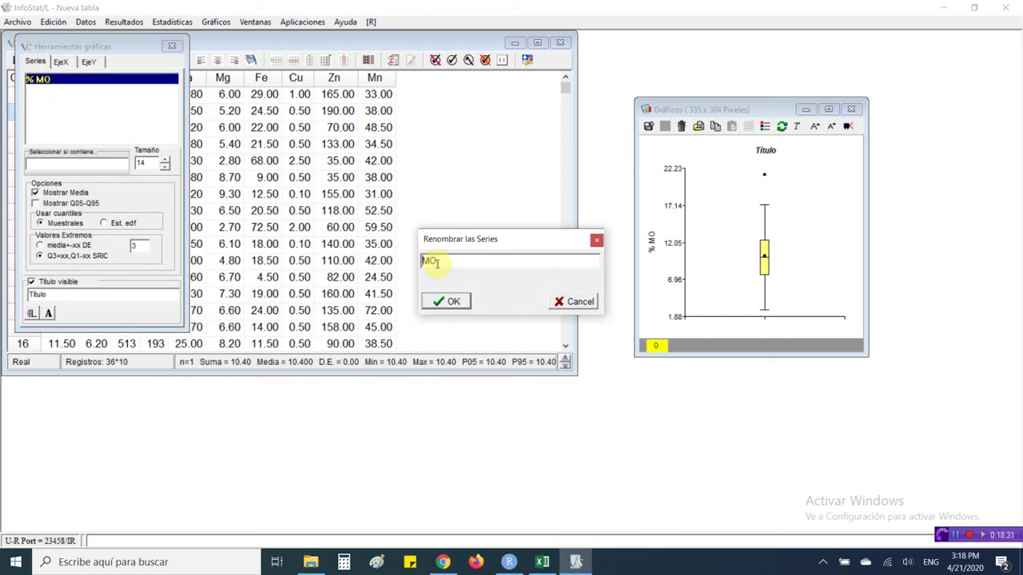
left_click(452, 301)
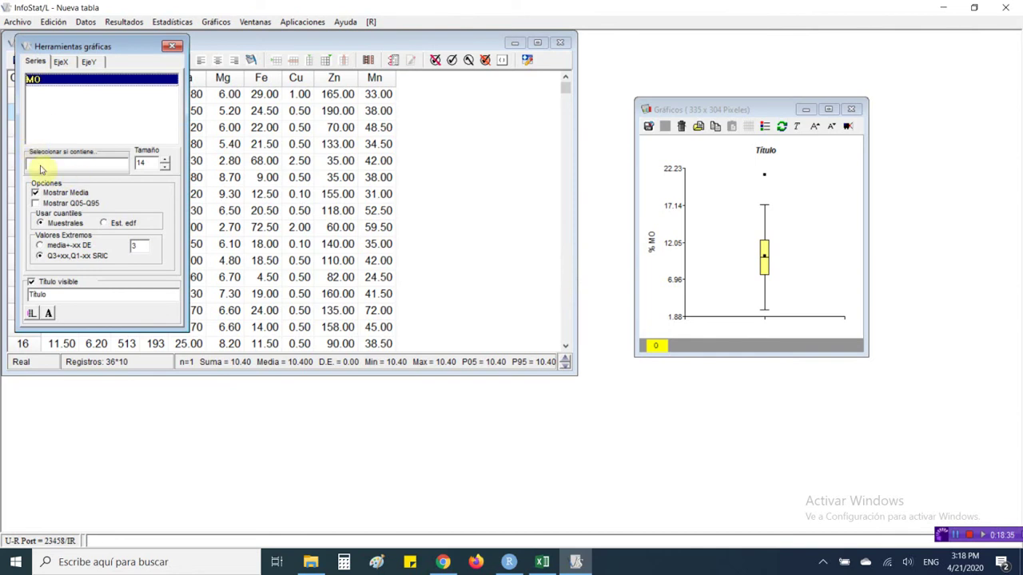
- Try the media+-xx DE extreme-value rule on the MO box plot and return to Q3+xx,Q1-xx SRIC
left_click(35, 203)
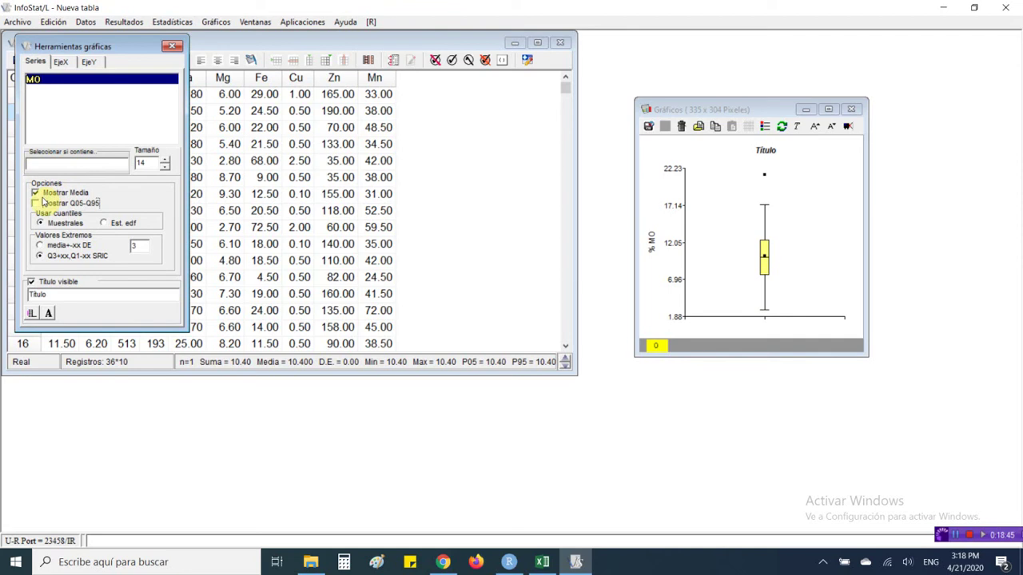
left_click(52, 246)
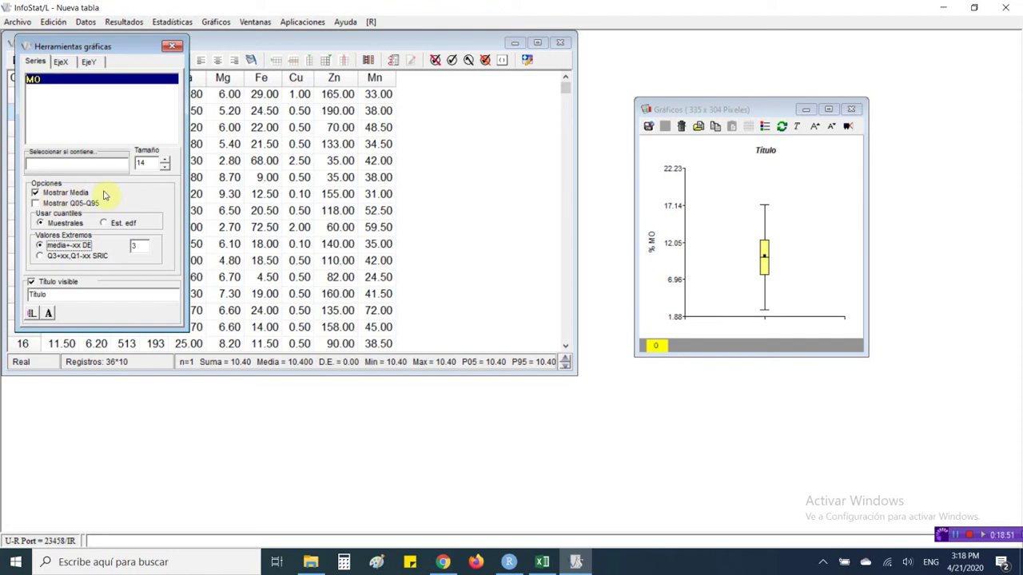
left_click(39, 255)
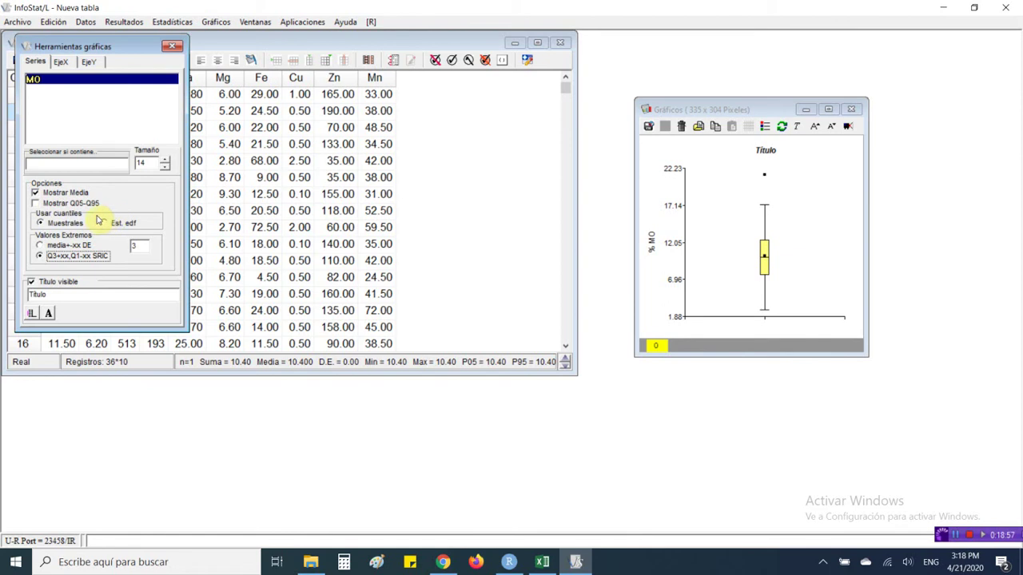
- Enlarge the box plot's graph window to 430 x 379 pixels and enter "Box plot" as the graph title
left_click(750, 107)
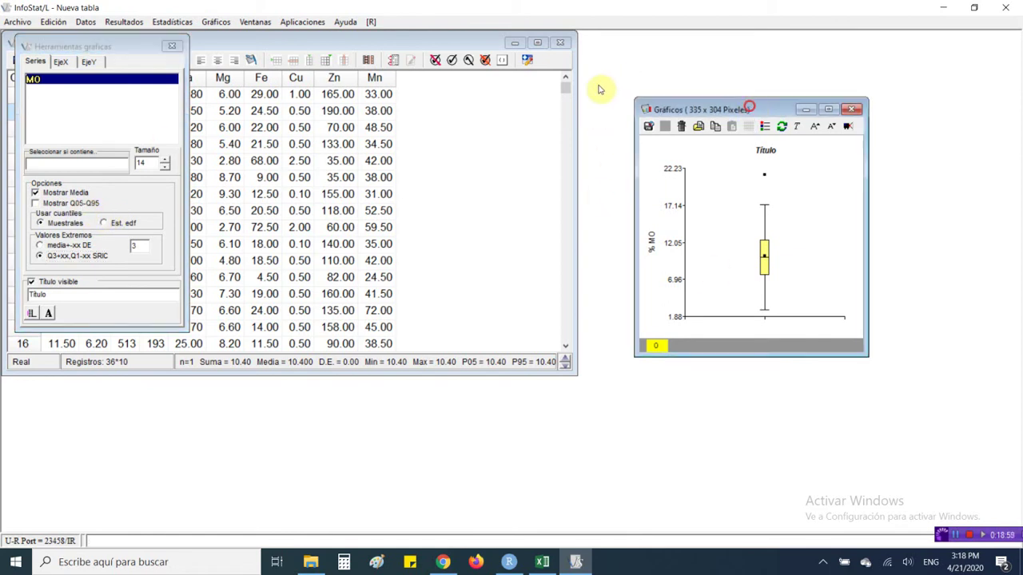
left_click_drag(749, 107, 734, 89)
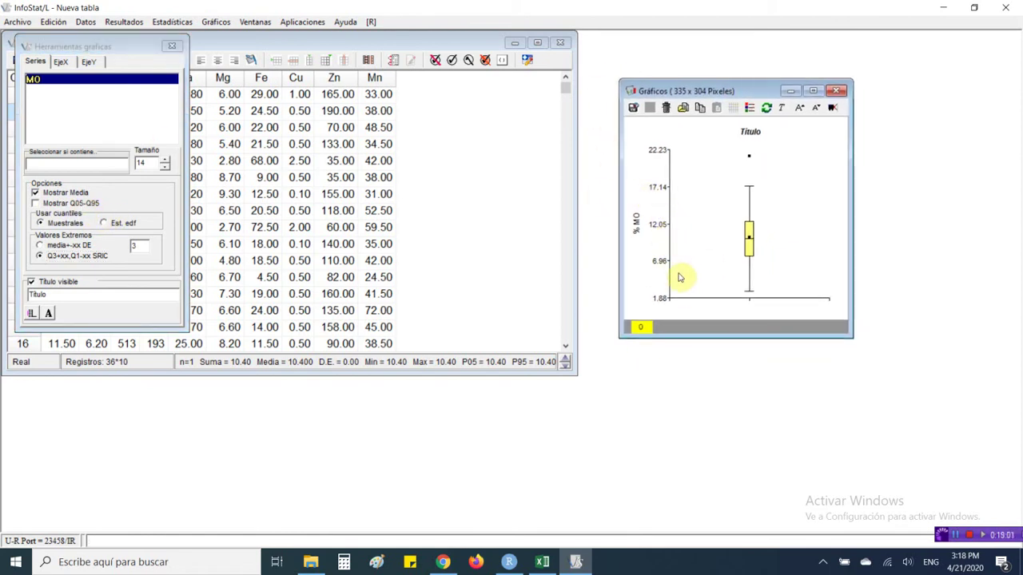
left_click_drag(850, 336, 915, 386)
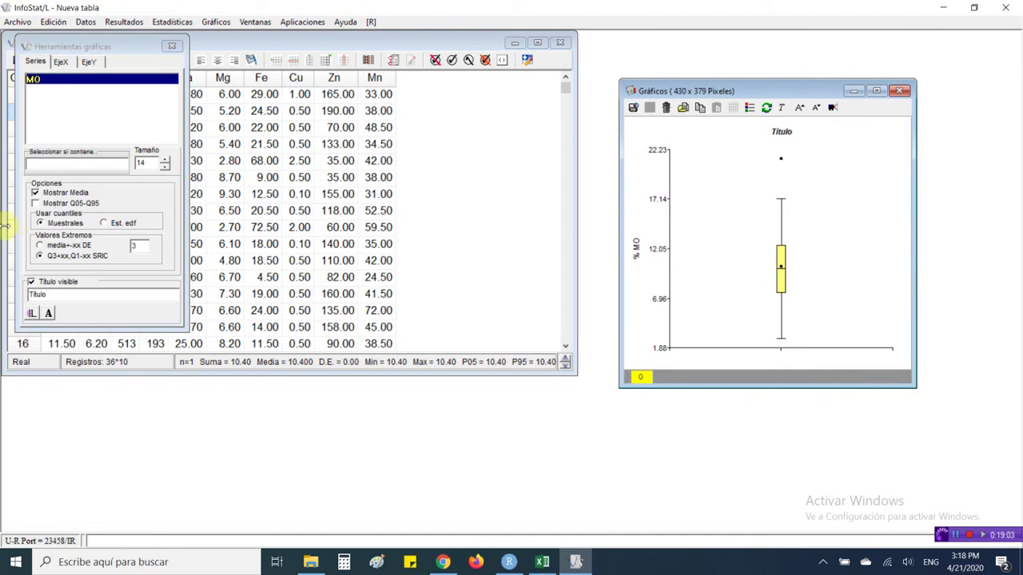
left_click(59, 295)
left_click_drag(58, 295, 16, 292)
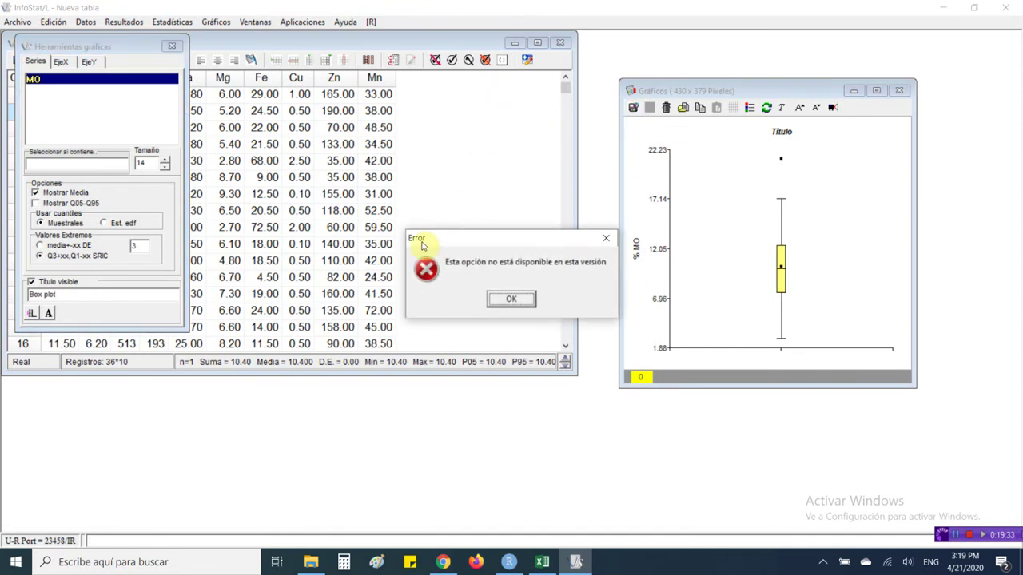
key("Return")
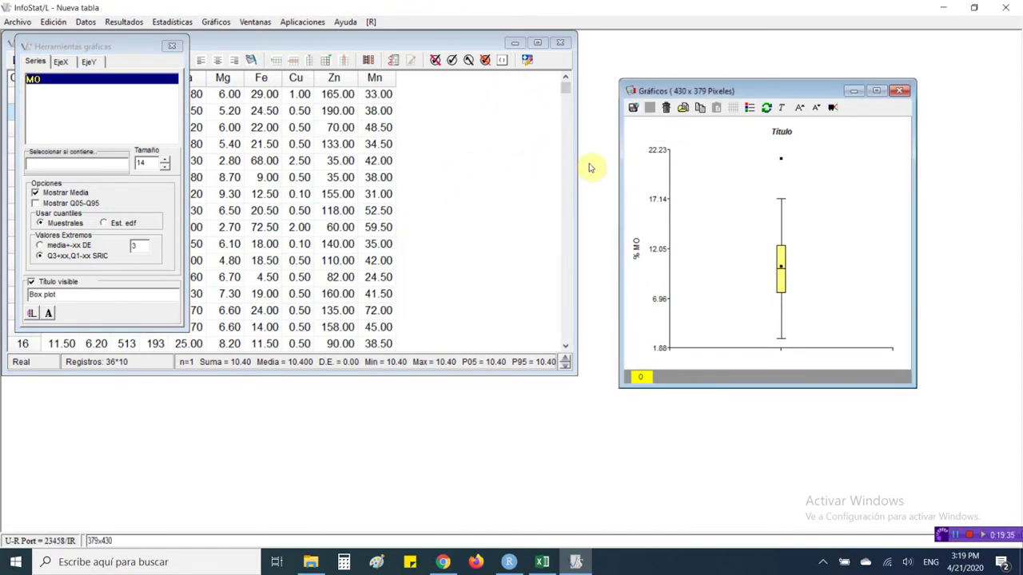
- Try to save the box plot with Guardar gráfico
right_click(731, 200)
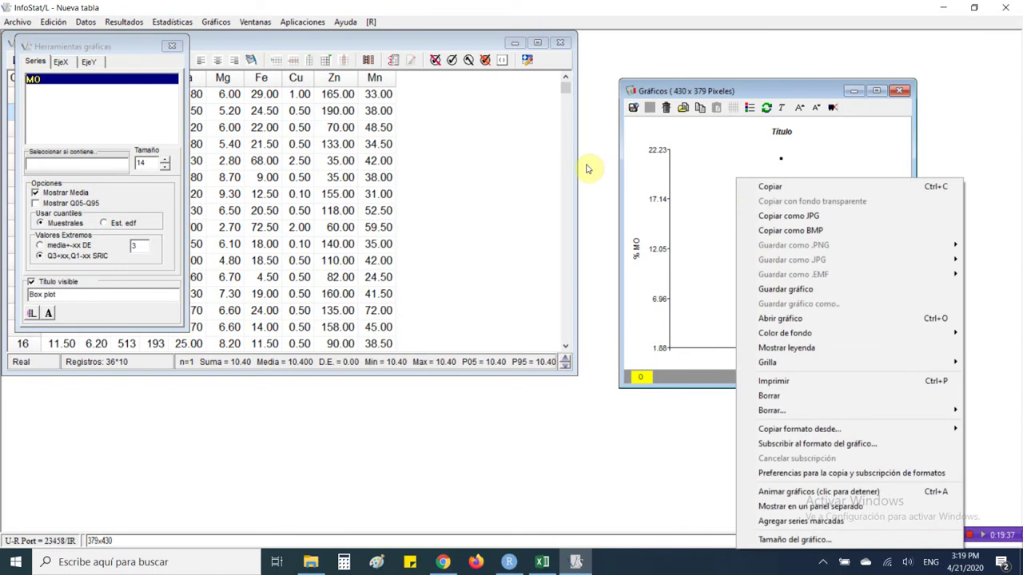
left_click(786, 289)
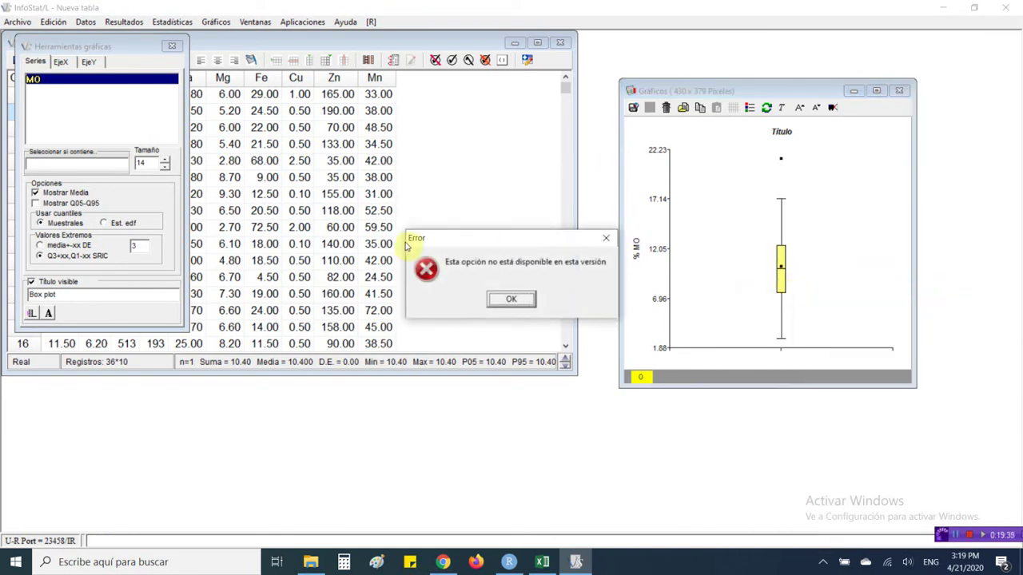
key("Return")
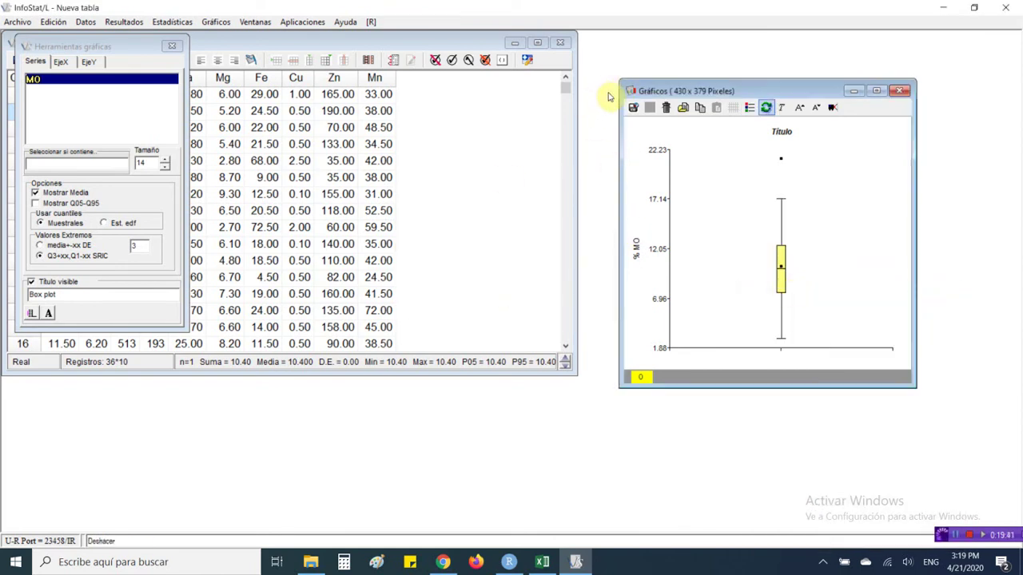
- Move the graph window over the data table, enlarge it to 714 x 524 pixels and try to copy the graph
left_click_drag(627, 90, 327, 67)
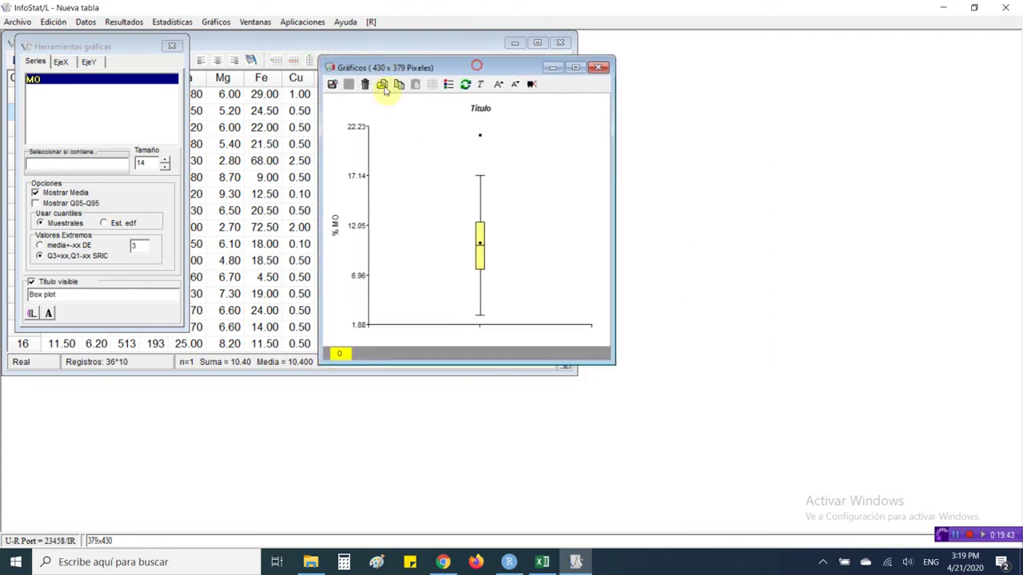
left_click_drag(614, 362, 804, 457)
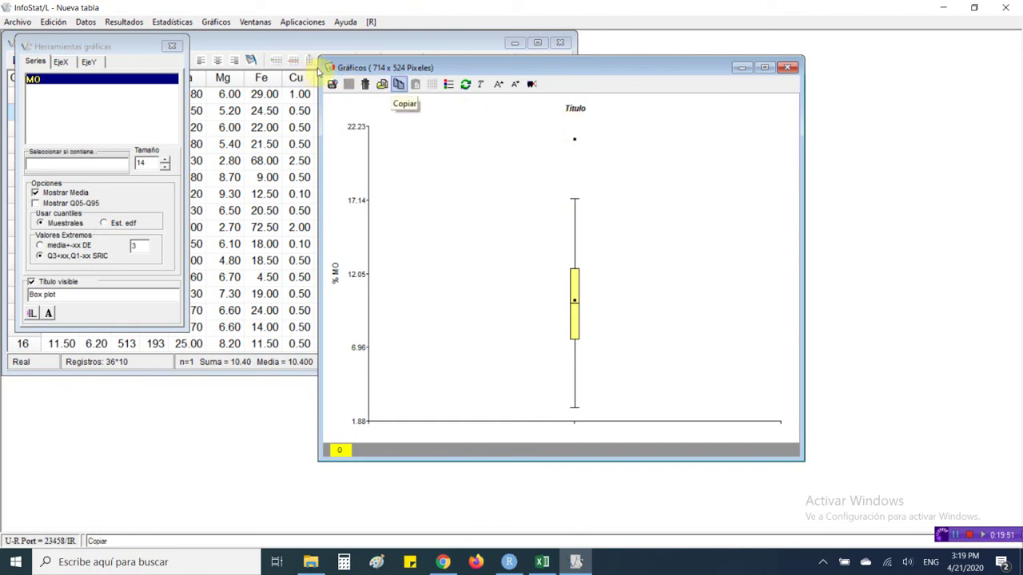
left_click(398, 84)
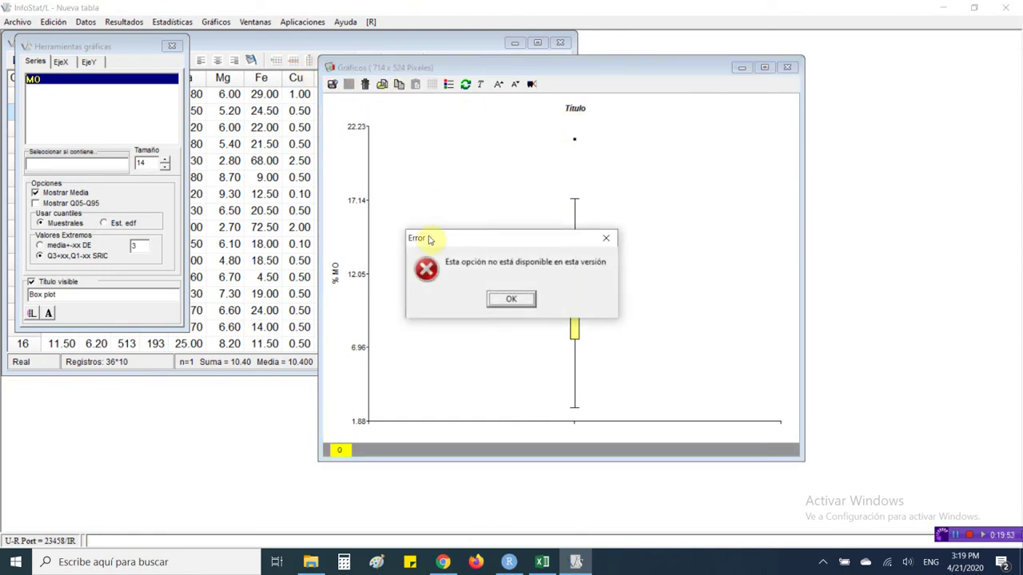
left_click(519, 301)
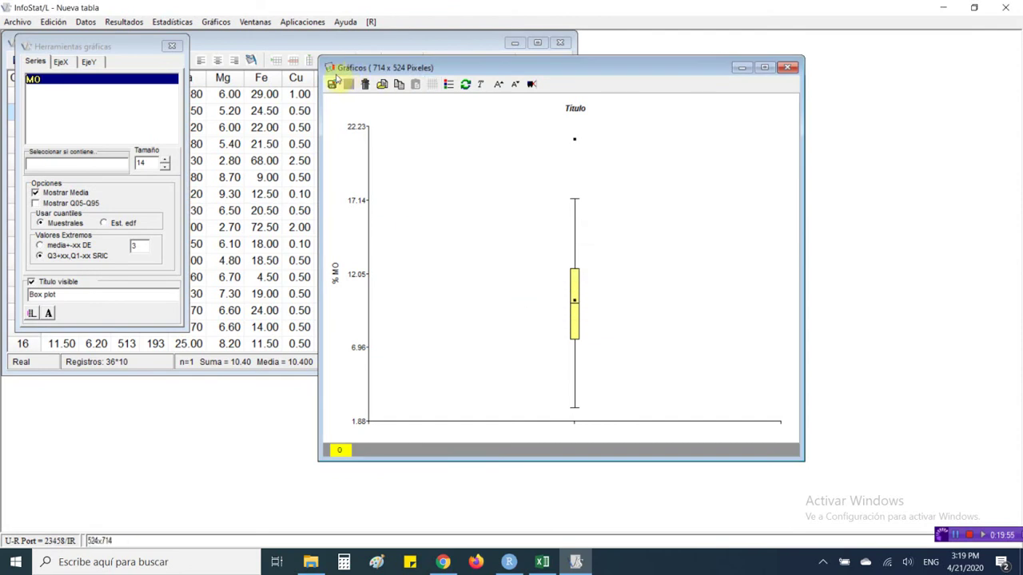
- Dismiss the graph window, maximize the data table and set up a dot plot with MO as the variable to graph
left_click(790, 68)
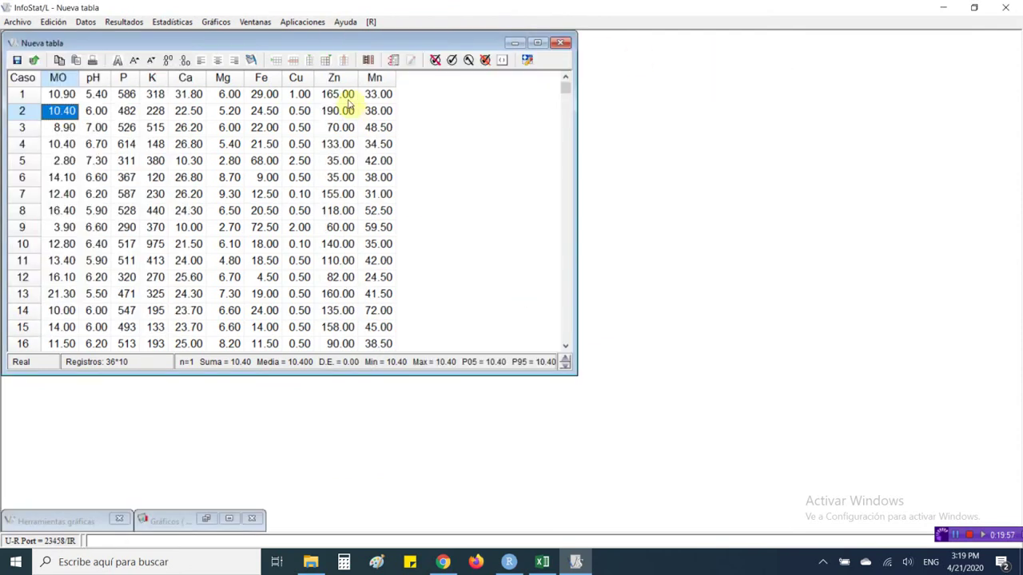
left_click(537, 42)
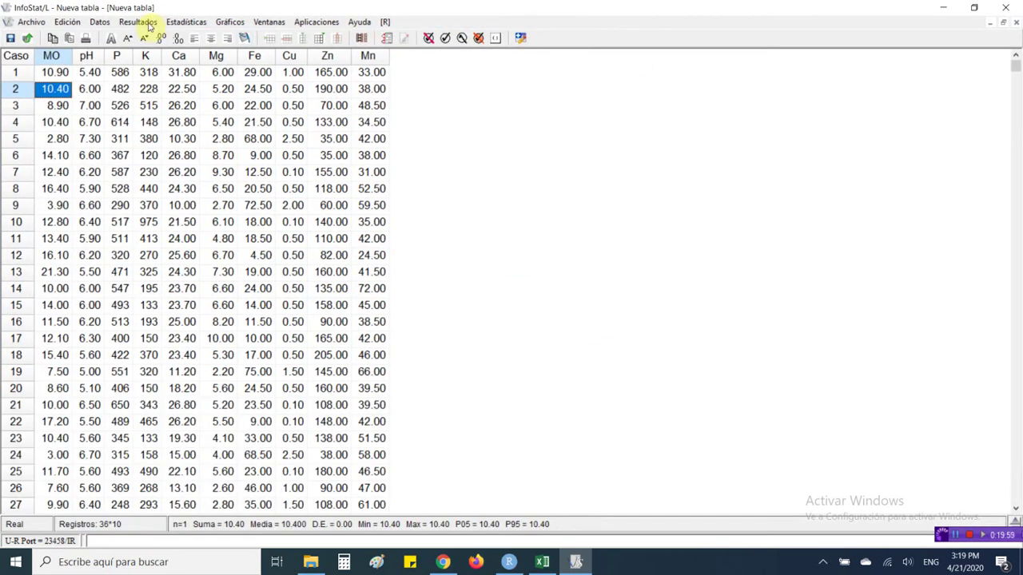
left_click(229, 22)
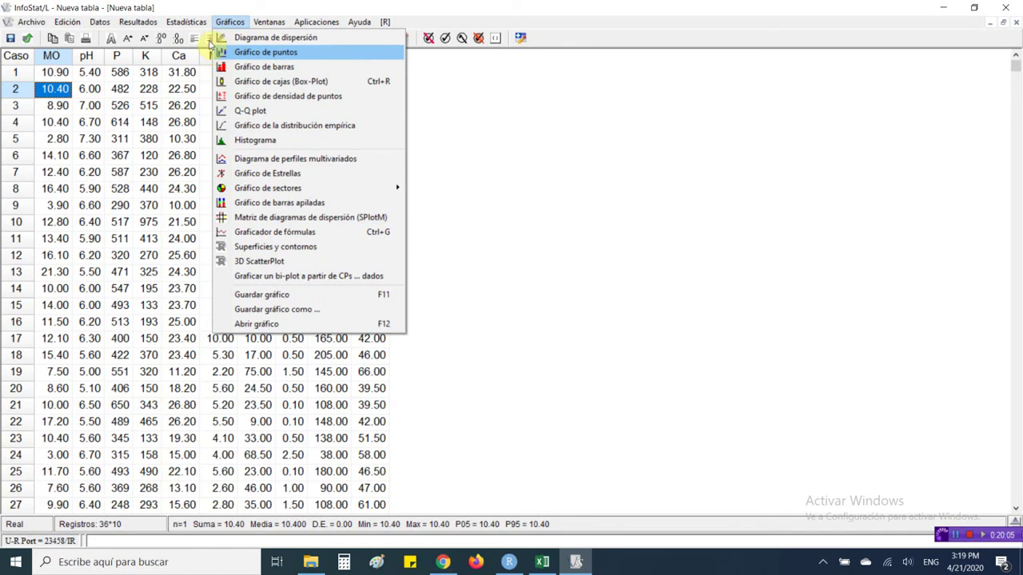
left_click(239, 52)
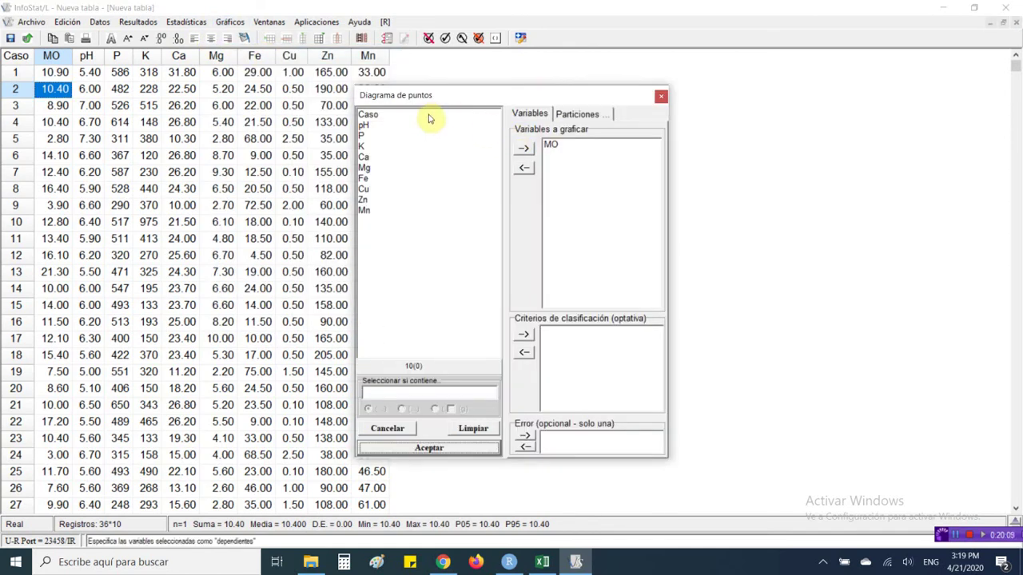
left_click(578, 144)
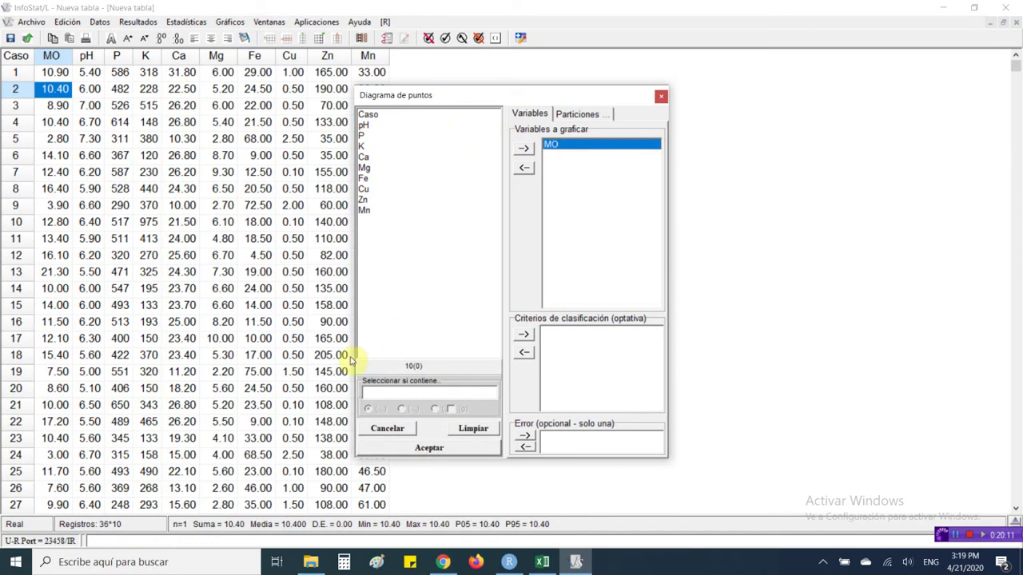
key("Return")
- Generate the MO dot plot using Media as the plotted measure and Error Estándar as the confidence measure
left_click_drag(431, 182, 265, 133)
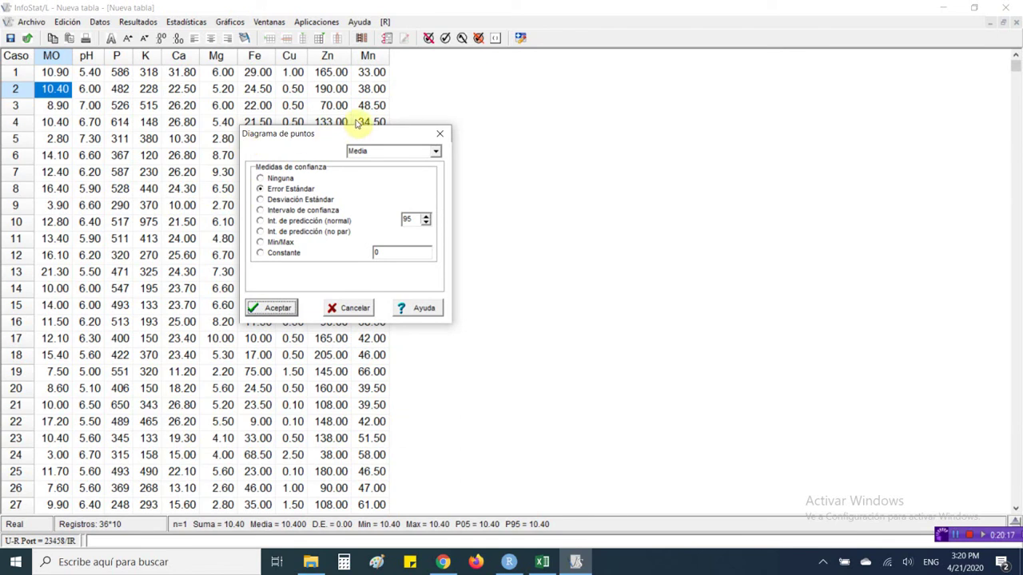
left_click(436, 151)
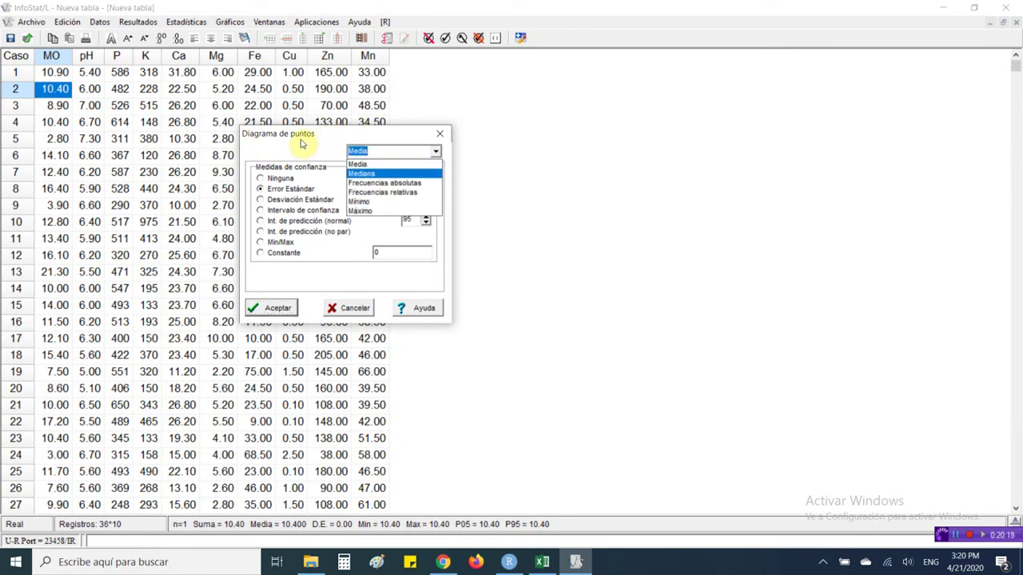
left_click(364, 164)
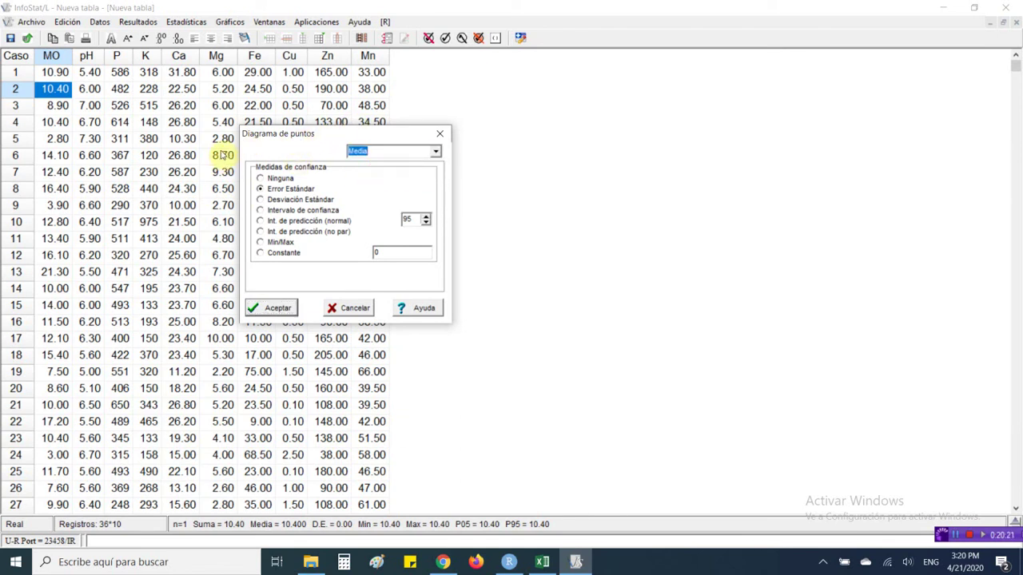
left_click(277, 310)
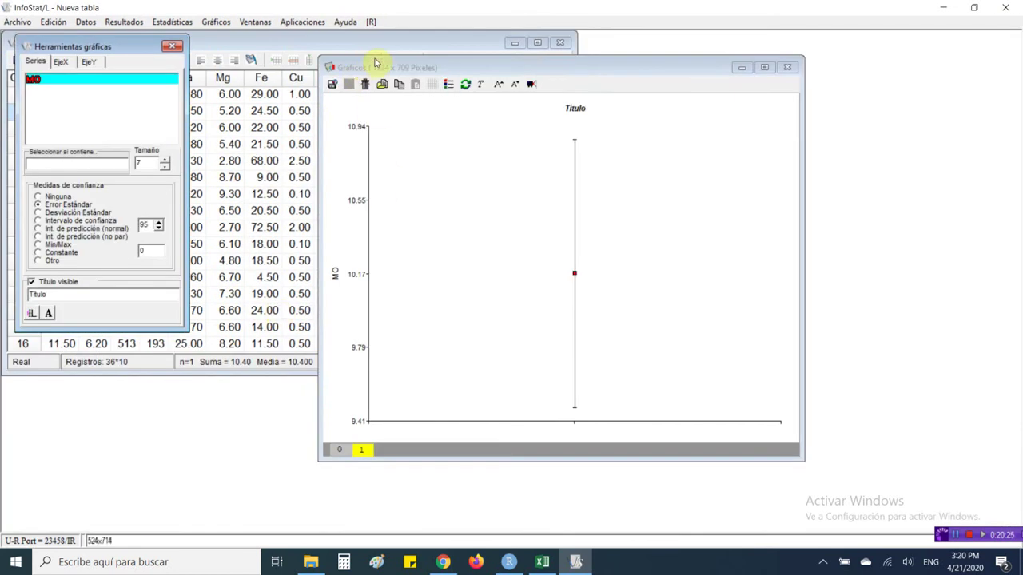
- Reposition the dot plot window and set the plot's Y-axis label to "% MO"
left_click_drag(375, 58, 426, 40)
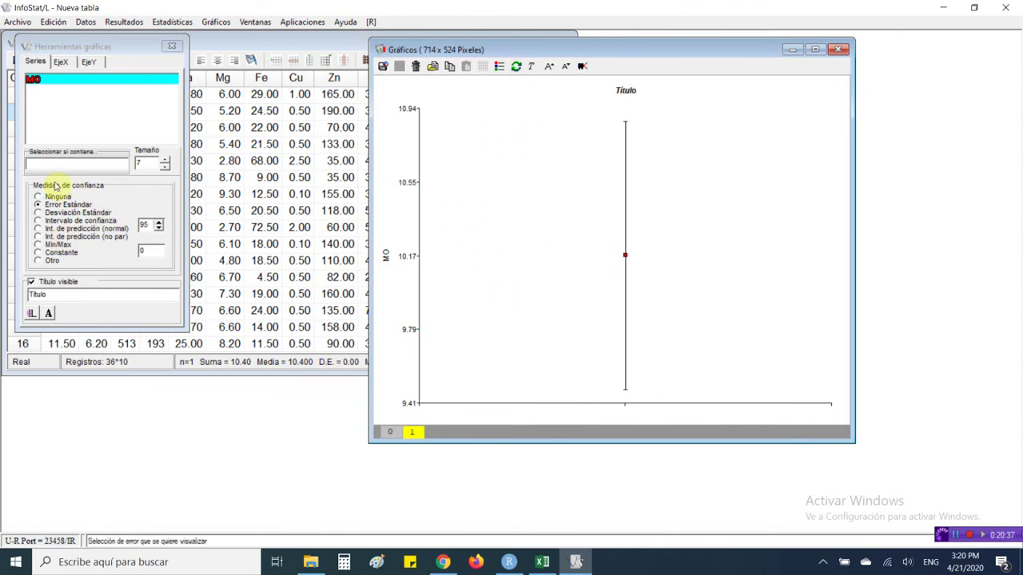
left_click(49, 64)
left_click(88, 62)
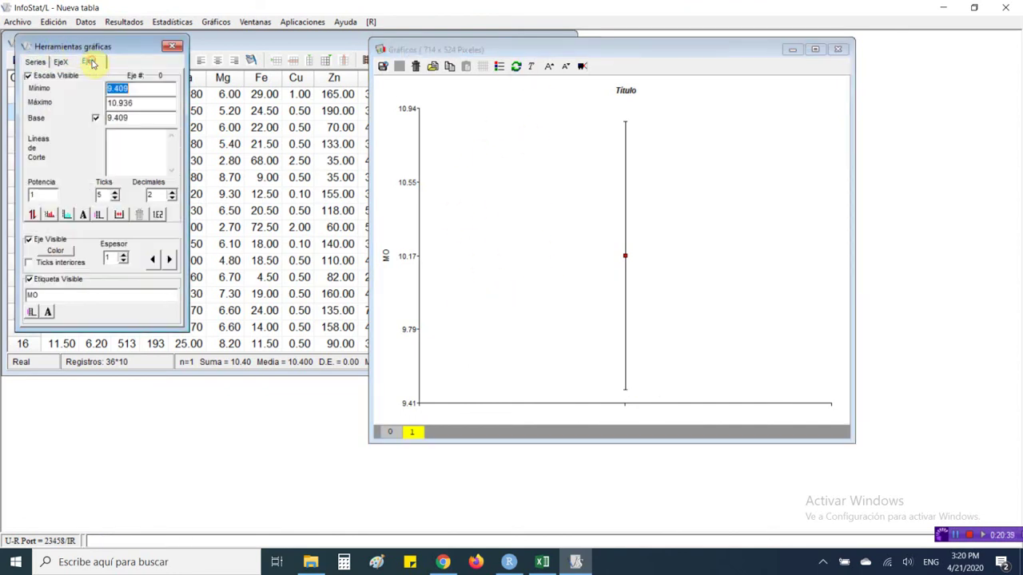
left_click(30, 294)
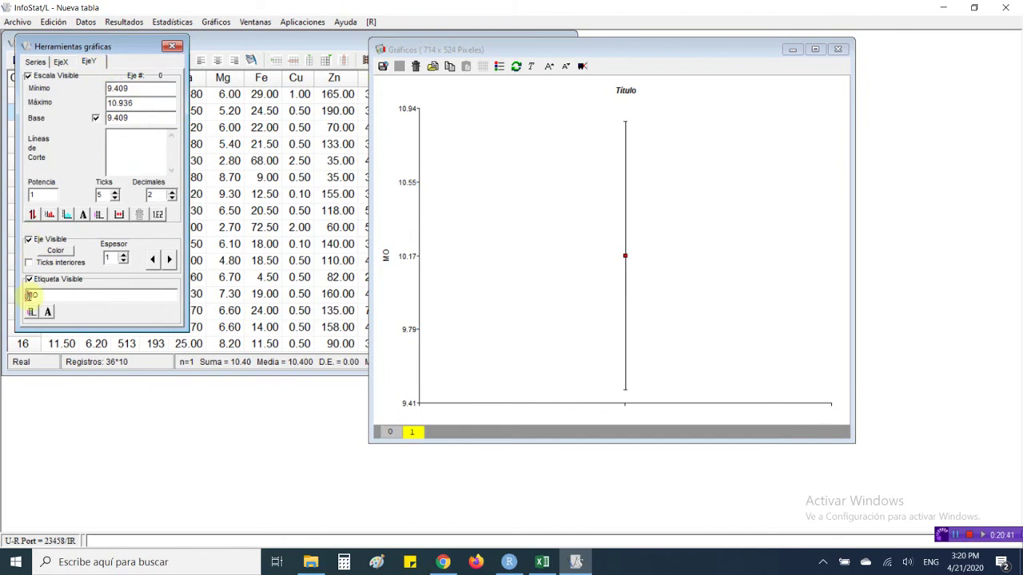
type("%")
- Compare the dot plot's error bars using Desviación Estándar, Intervalo de confianza and Int. de predicción (normal), ending on Min/Max
left_click(32, 62)
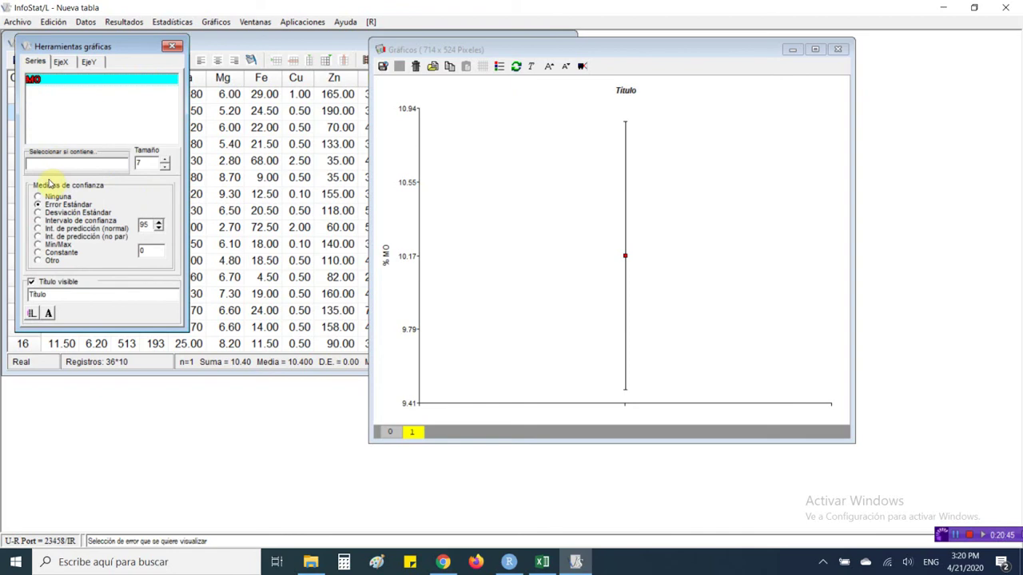
left_click(37, 212)
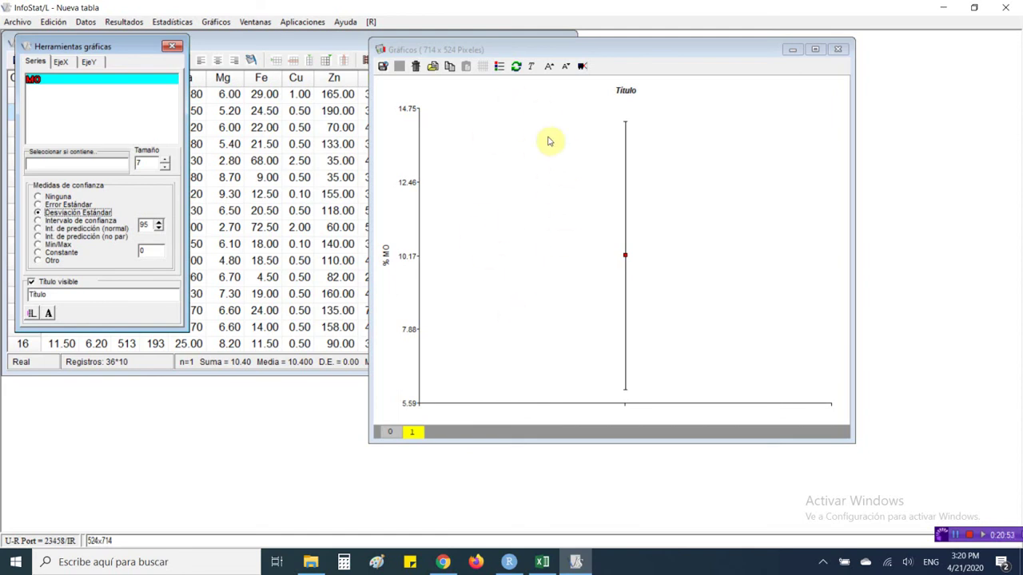
left_click(80, 221)
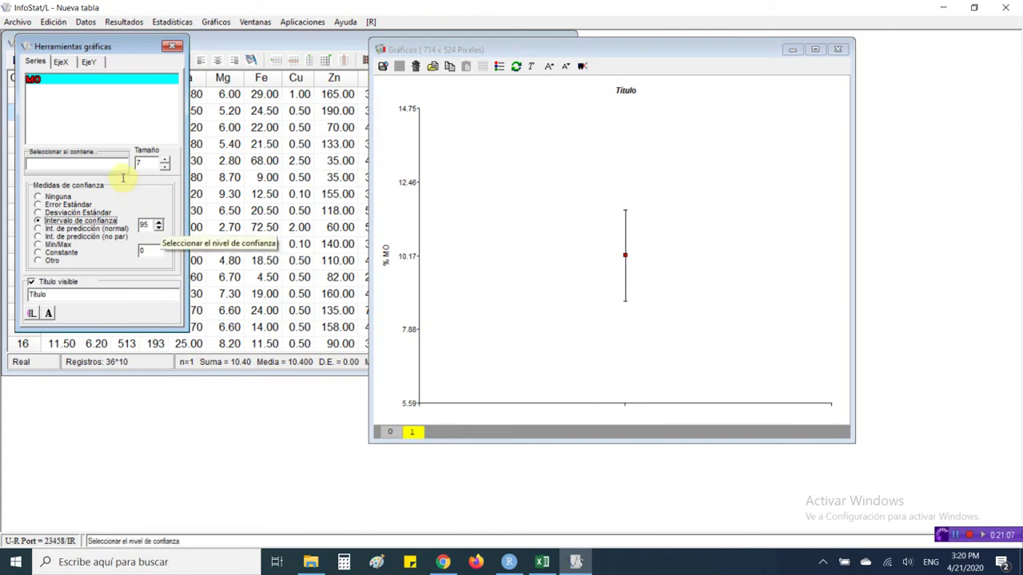
left_click(38, 230)
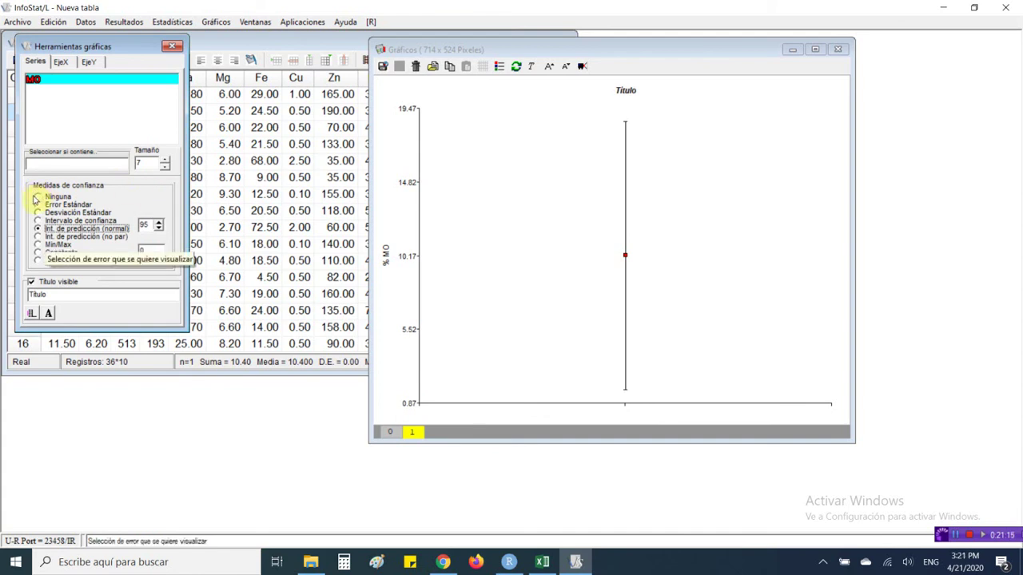
left_click(37, 244)
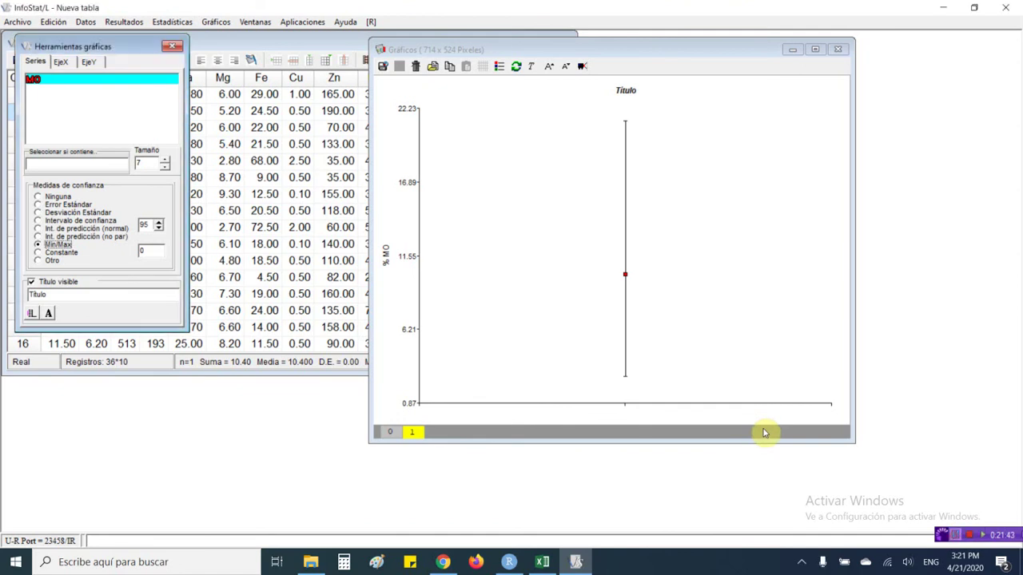
- Switch to RStudio and clear all plots from the plot history
left_click(508, 561)
left_click(62, 309)
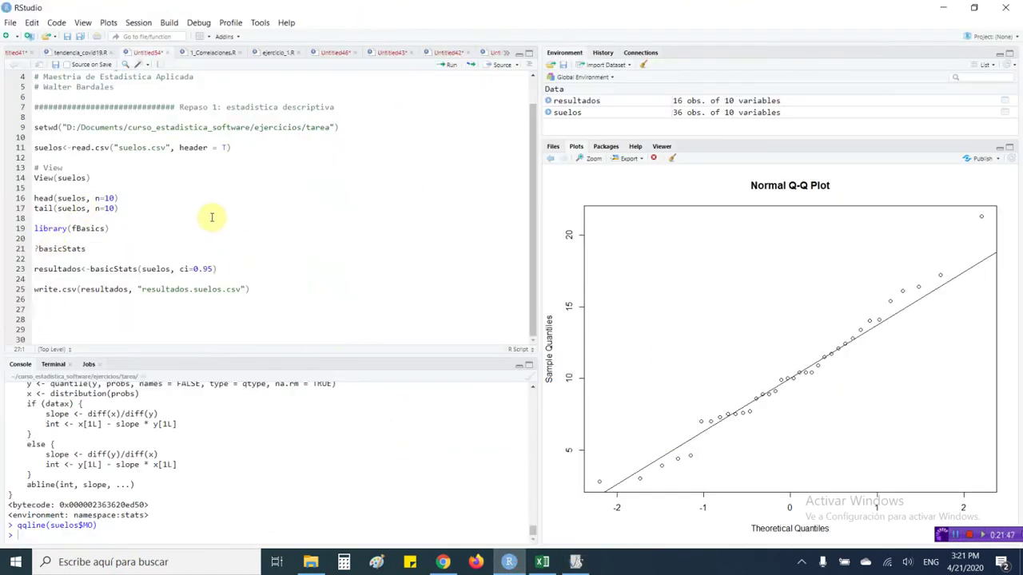
left_click(669, 158)
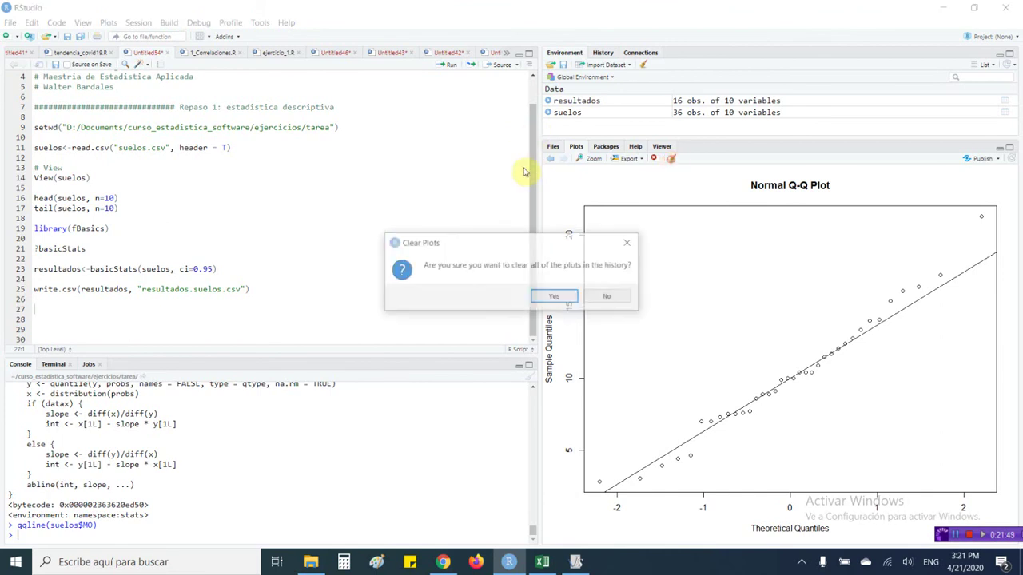
left_click(550, 295)
- Write a boxplot call for suelos$MO on line 28 of the script, below the write.csv line
left_click(66, 322)
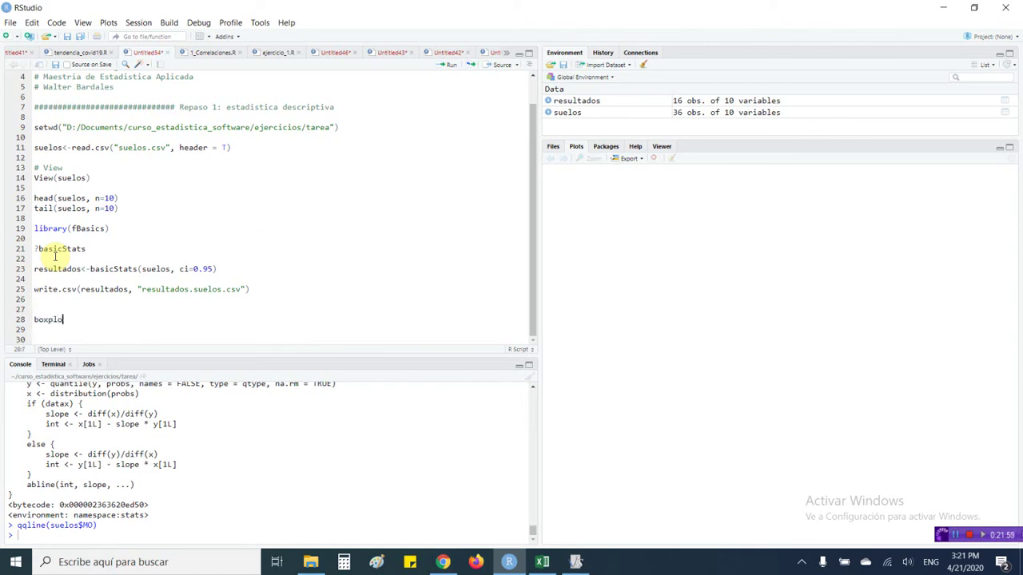
type("boxplo")
key("Return")
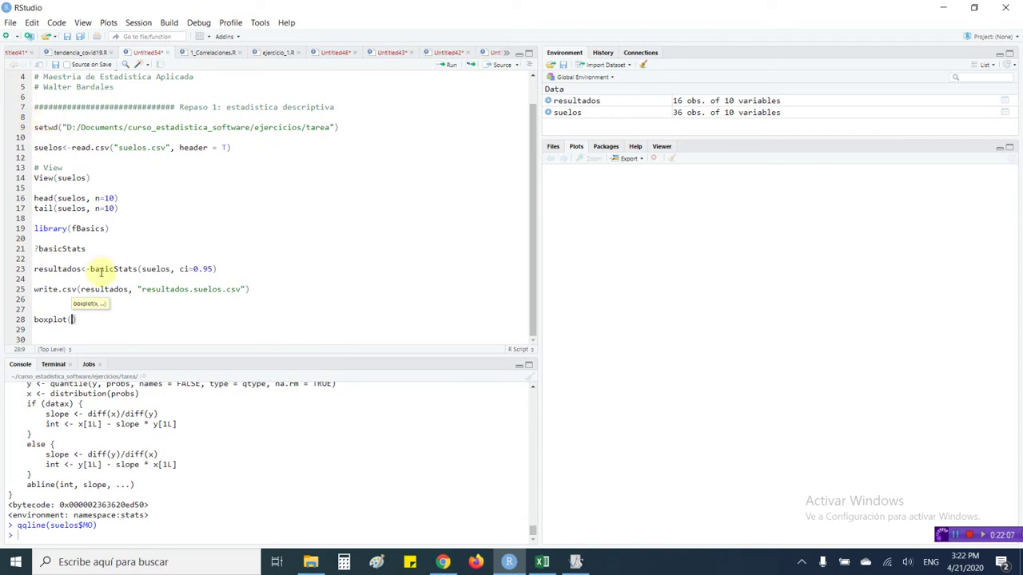
type("suelos")
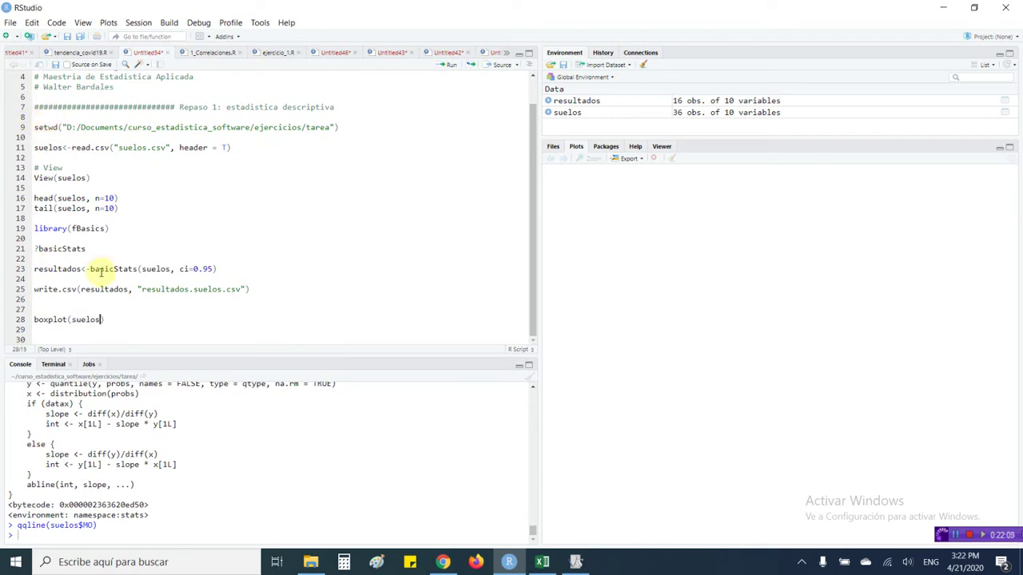
type("$")
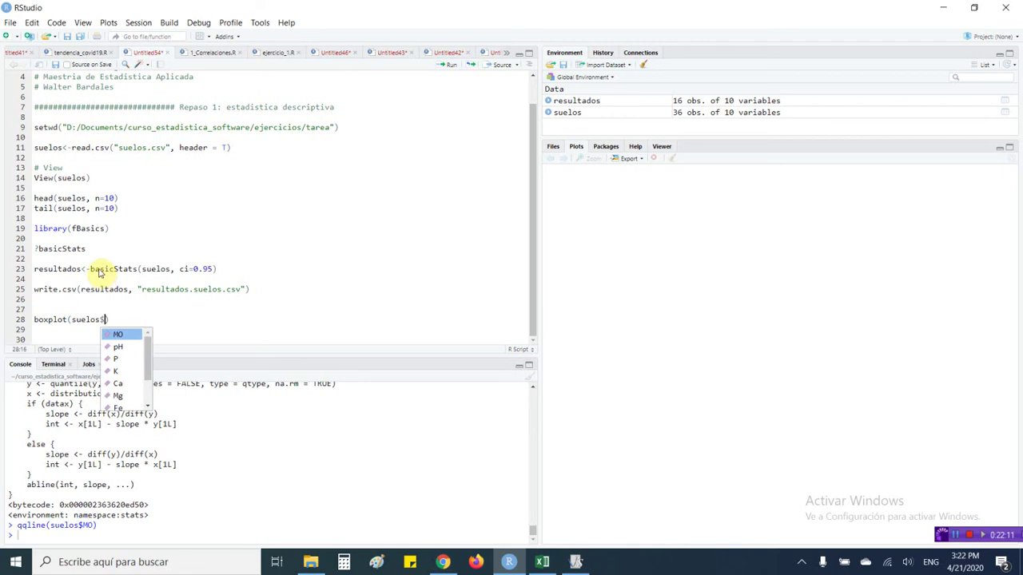
key("Return")
- Add the Y-axis label "% MO" to the boxplot call with ylab and run the line
left_click(123, 336)
key("Up")
key("Up")
key("End")
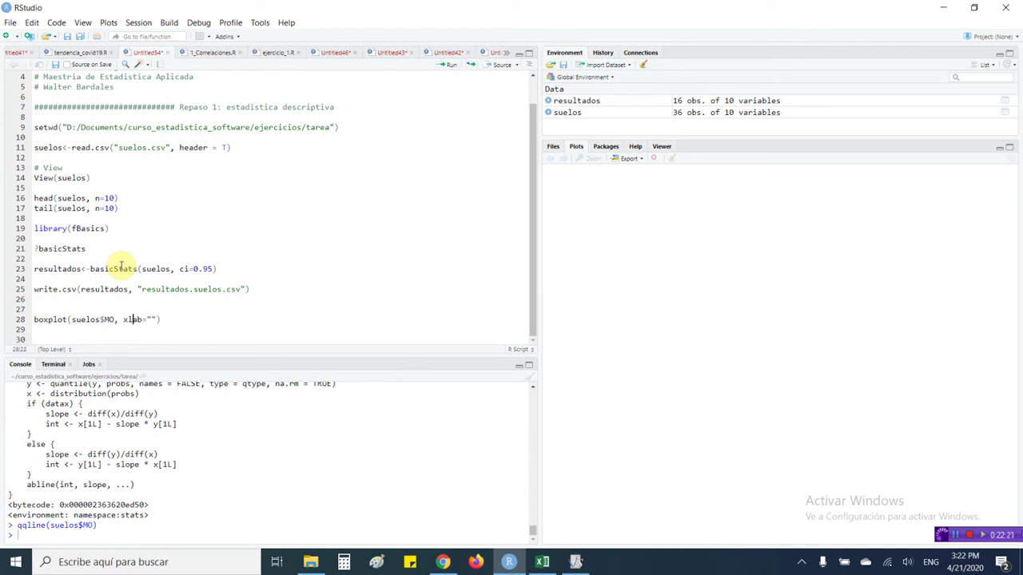
key("BackSpace")
type("y")
key("Right")
key("Right")
key("ctrl+Return")
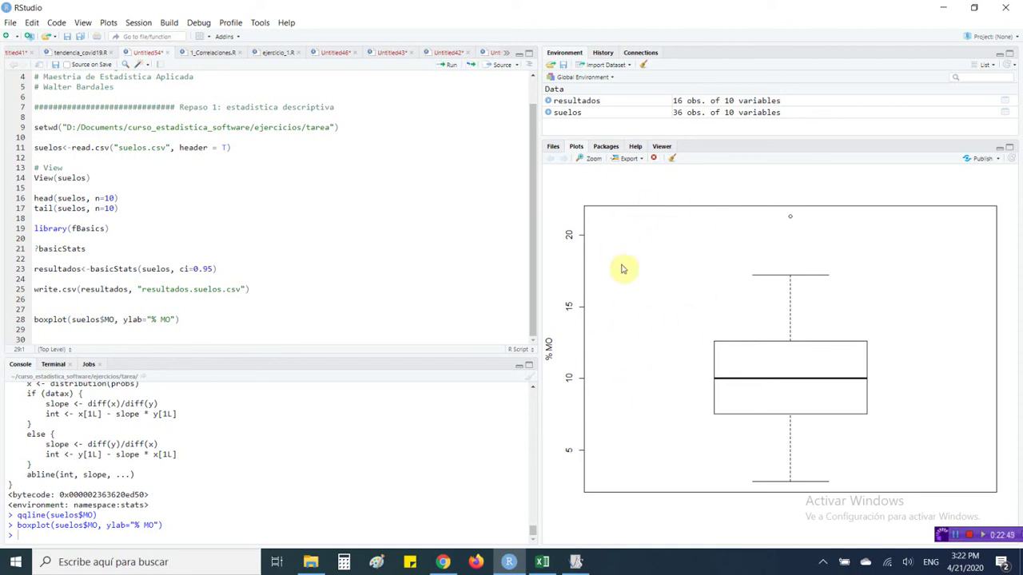
- Insert blank lines below the boxplot call to make room for more code
left_click(197, 335)
key("Return")
key("Return")
key("Return")
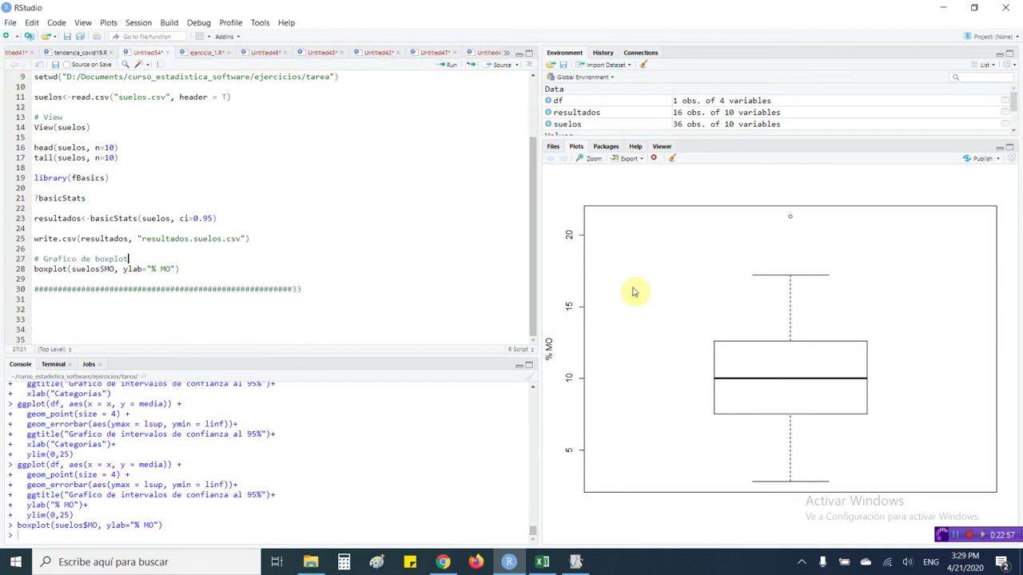
- Compute the MO mean by writing and running media <- mean(suelos$MO) on line 32
left_click(140, 313)
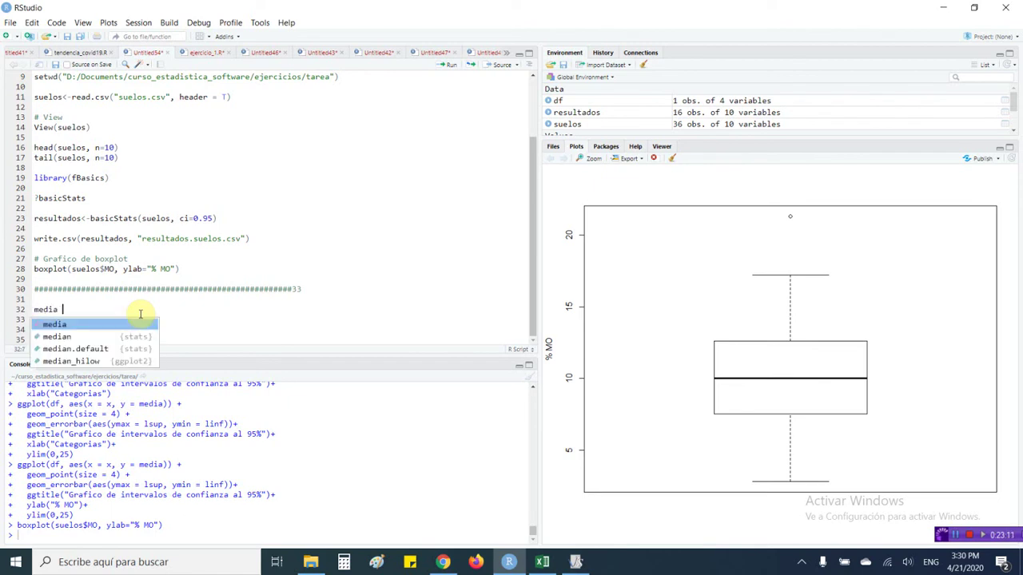
type("<- ")
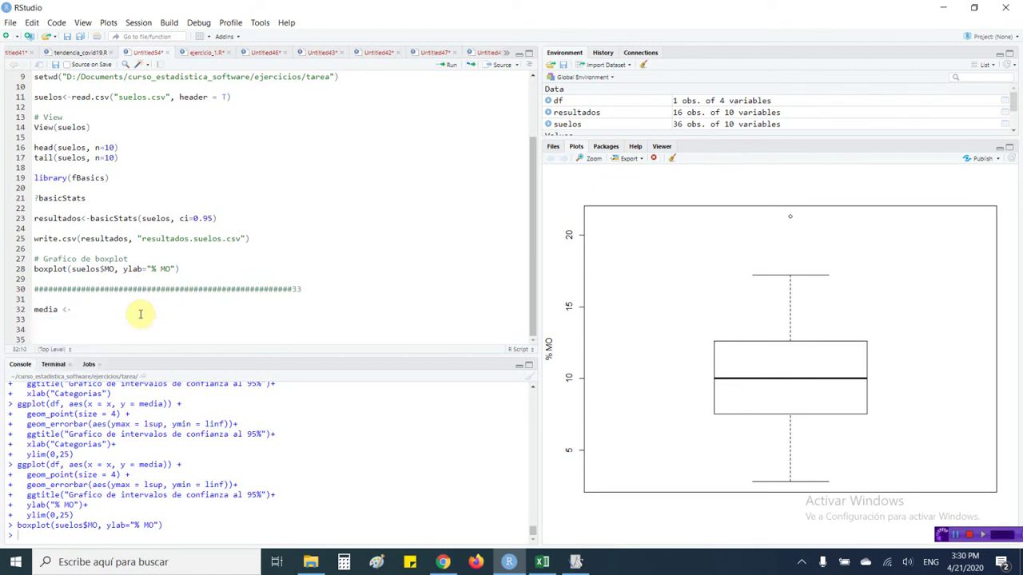
type("mean(")
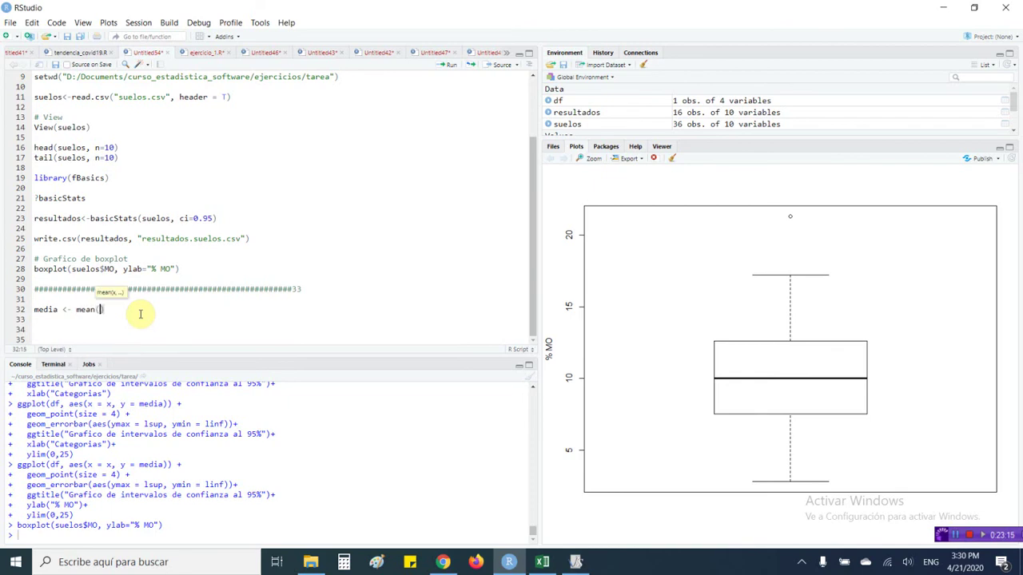
type("suelos$MO")
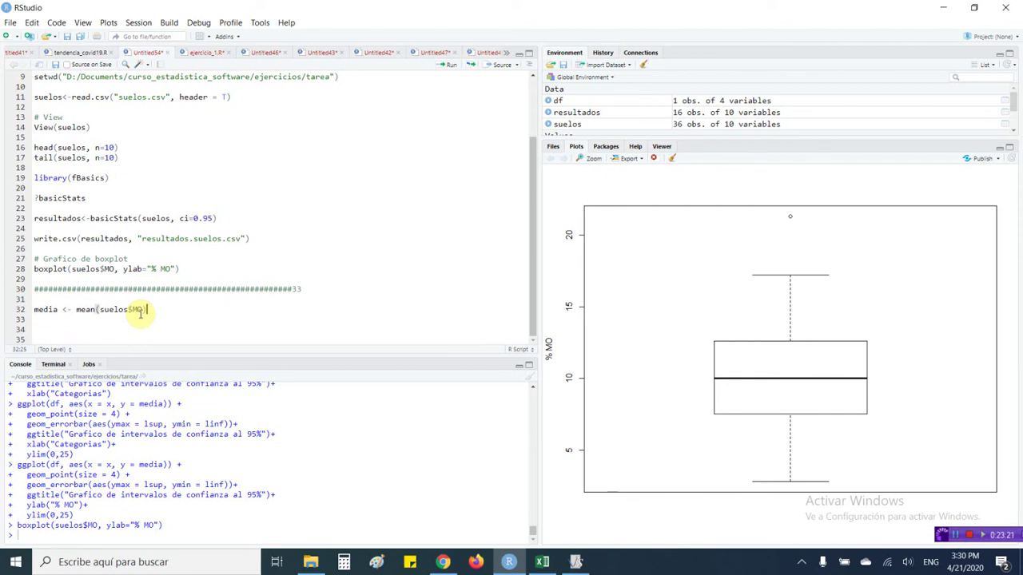
key("ctrl+Return")
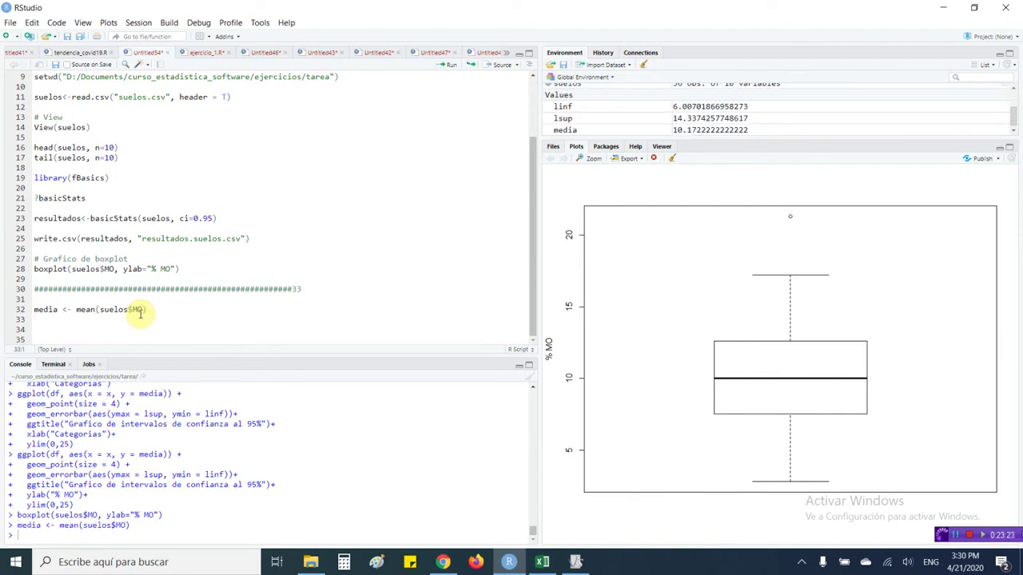
- Compute the MO standard deviation by writing and running dest <- sd(suelos$MO) below the mean
type("des")
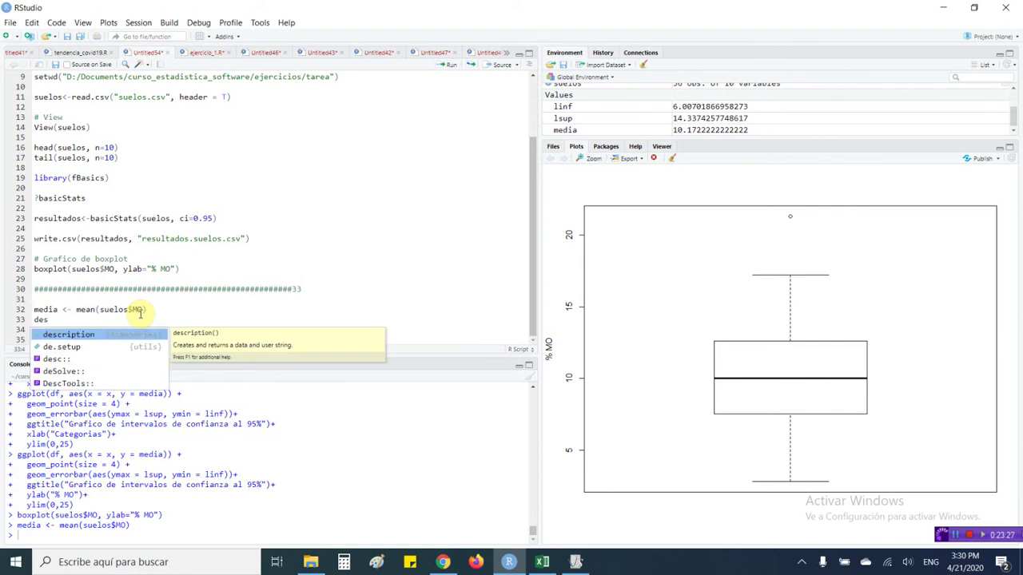
type("viacio")
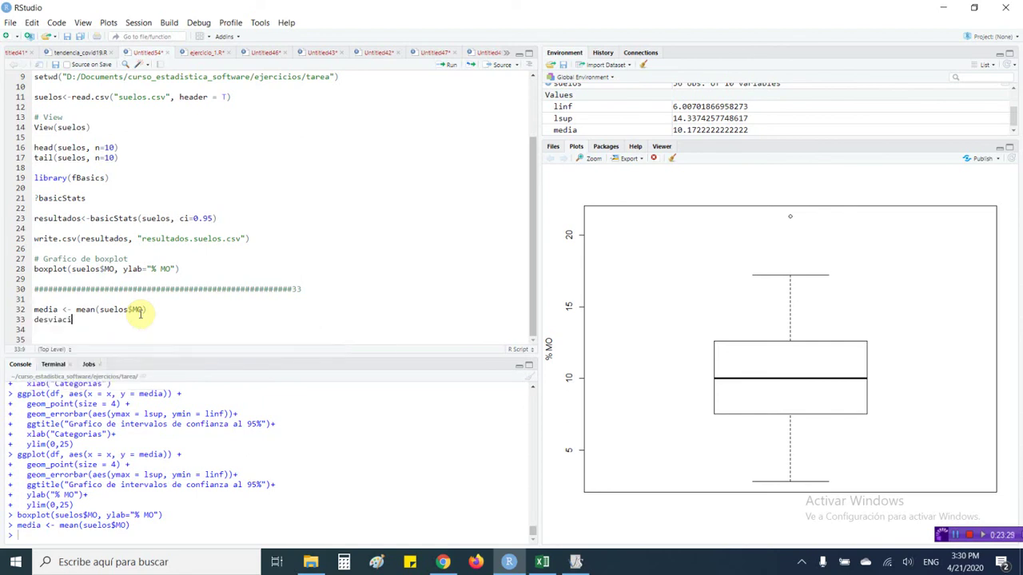
key("BackSpace")
key("BackSpace")
key("BackSpace")
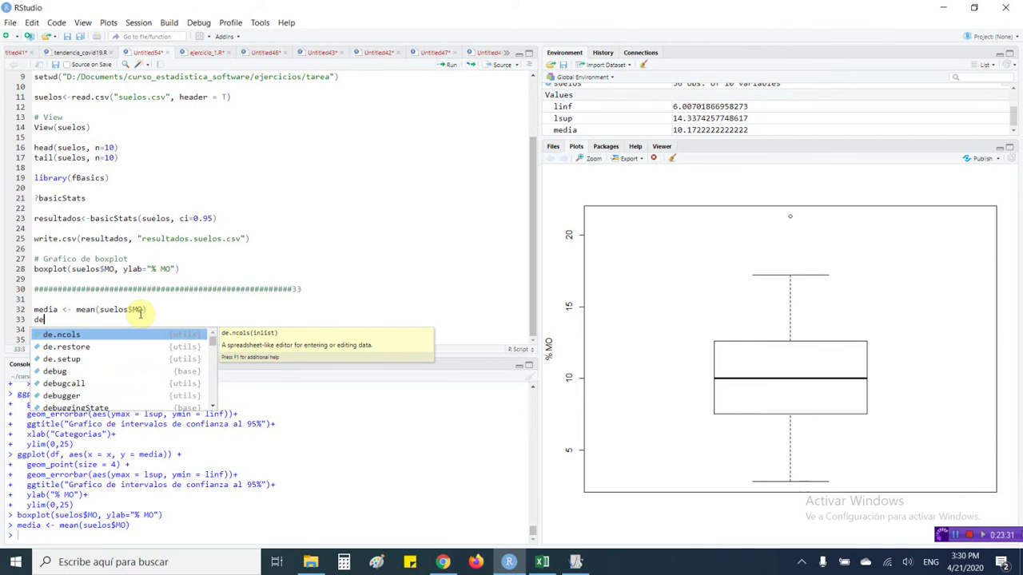
type("st")
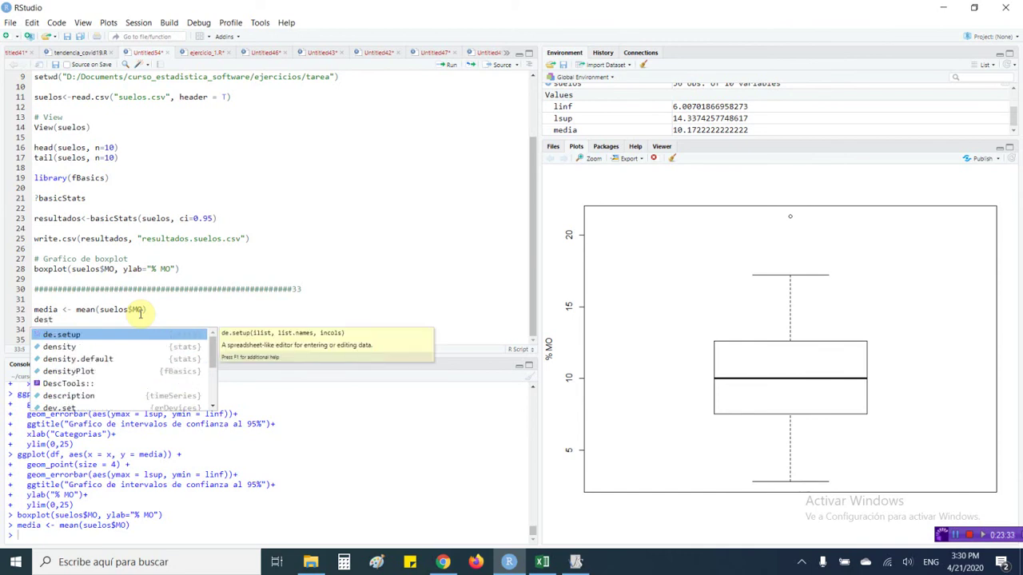
type(" <- ")
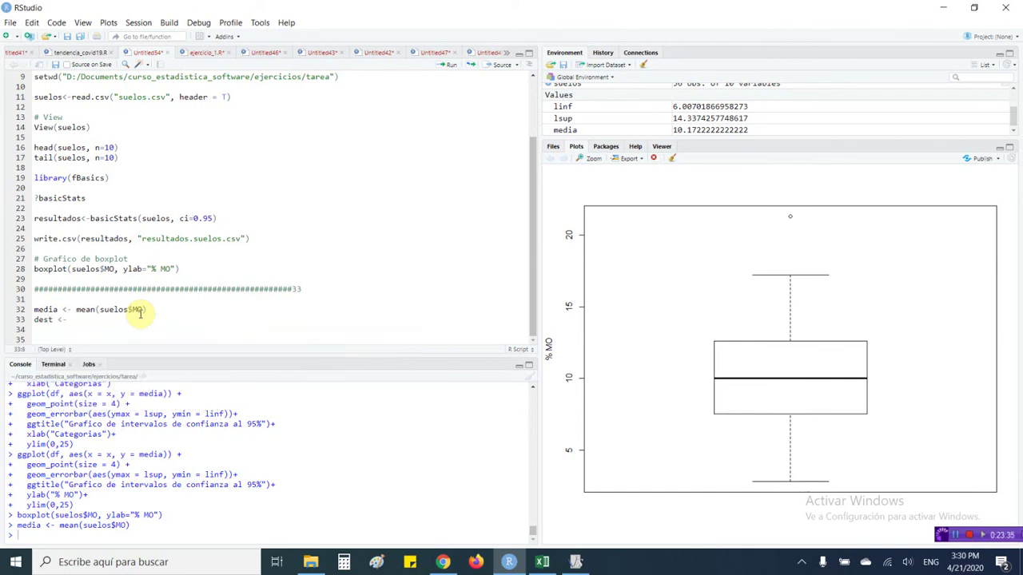
type("sd9suelos")
key("BackSpace")
key("BackSpace")
key("BackSpace")
key("BackSpace")
key("BackSpace")
key("BackSpace")
key("BackSpace")
type("(")
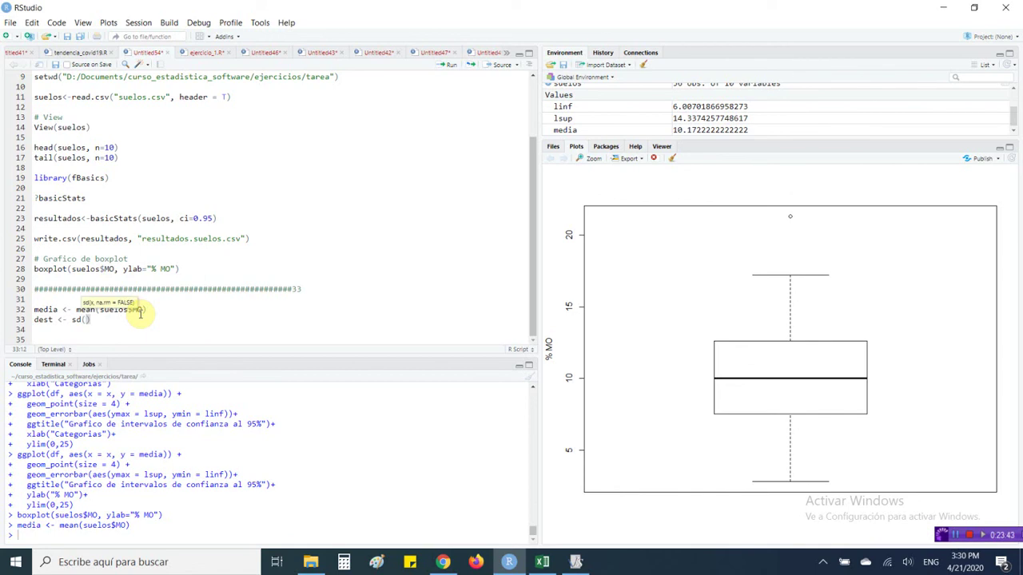
type("suelos$")
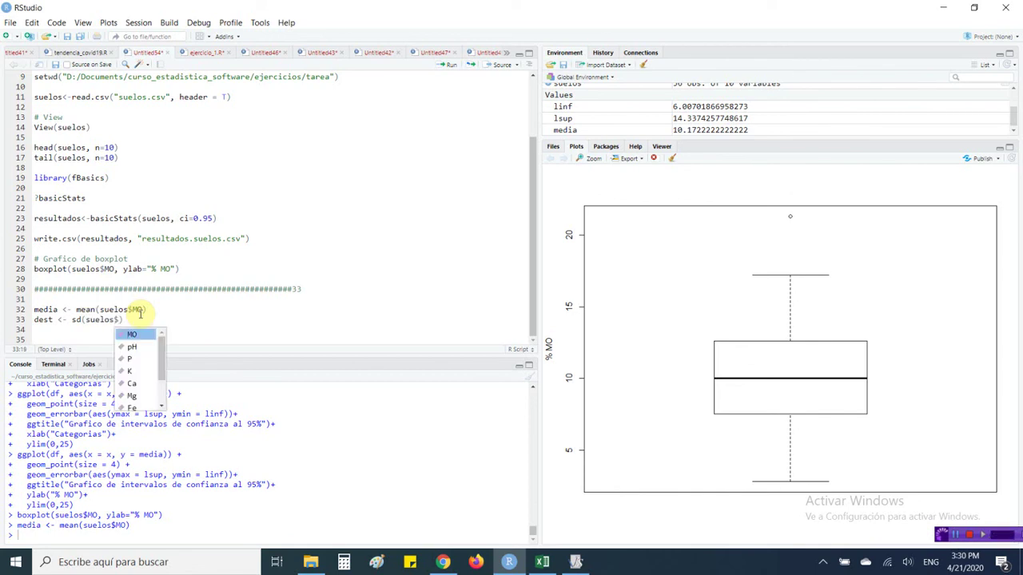
key("Return")
key("ctrl+Return")
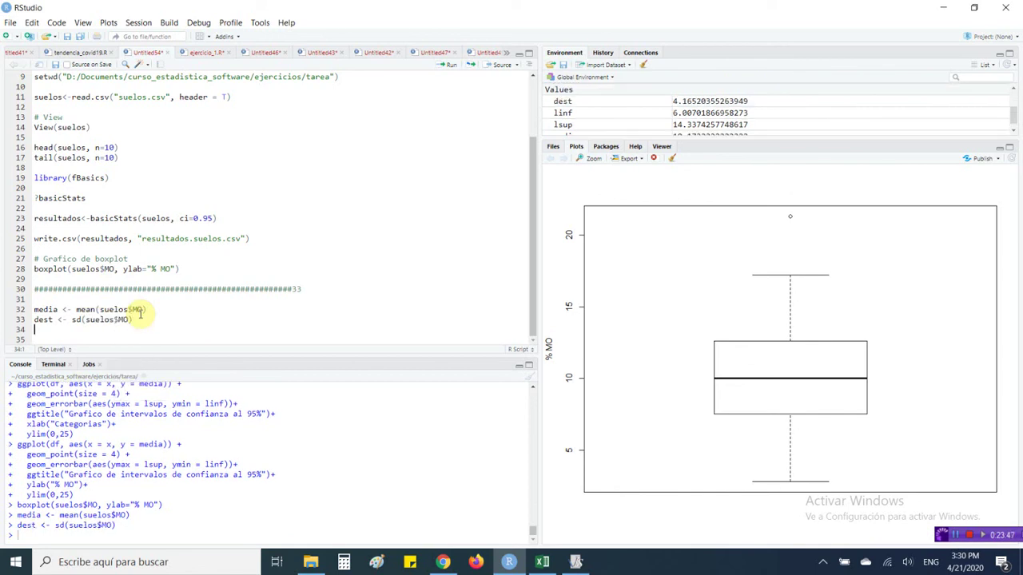
- Compute the standard error by writing and running errorestandar <- dest/sqrt(length(suelos$MO)) on line 34
key("Return")
key("Up")
type("error")
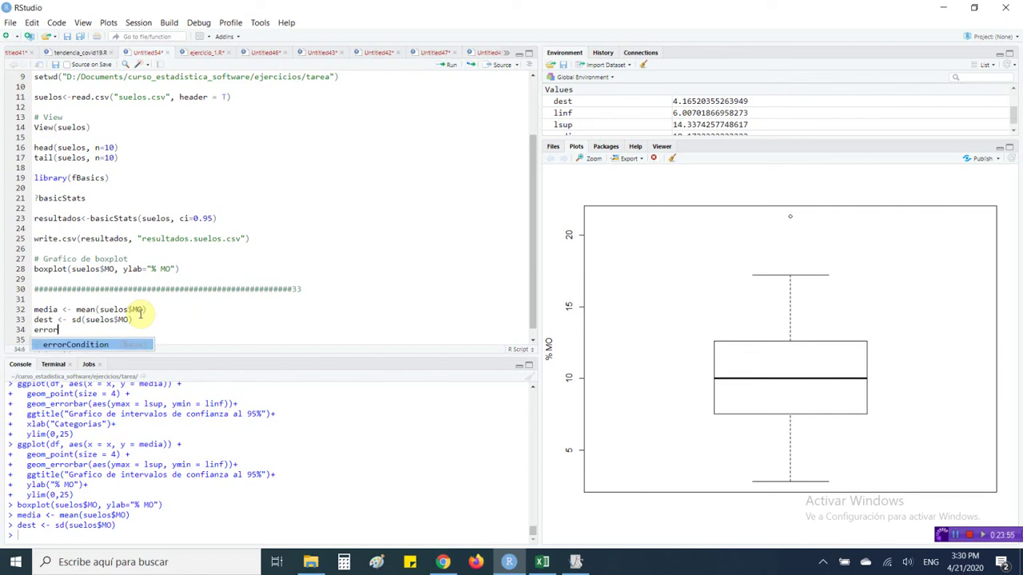
type("estandar")
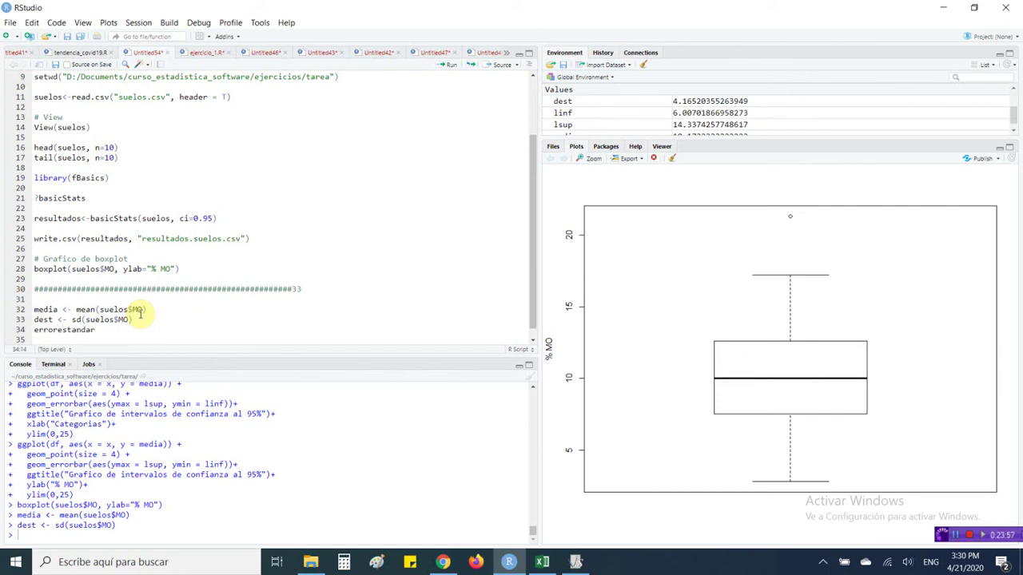
key("BackSpace")
type("r ")
type("<- ")
type("dest")
type("/")
type("sqrt(")
type("length")
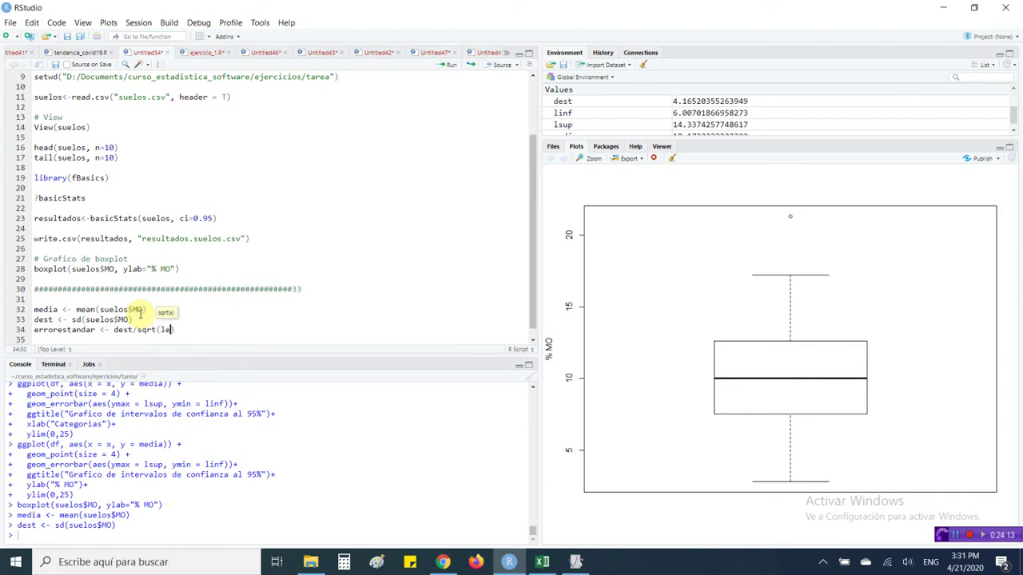
type("(")
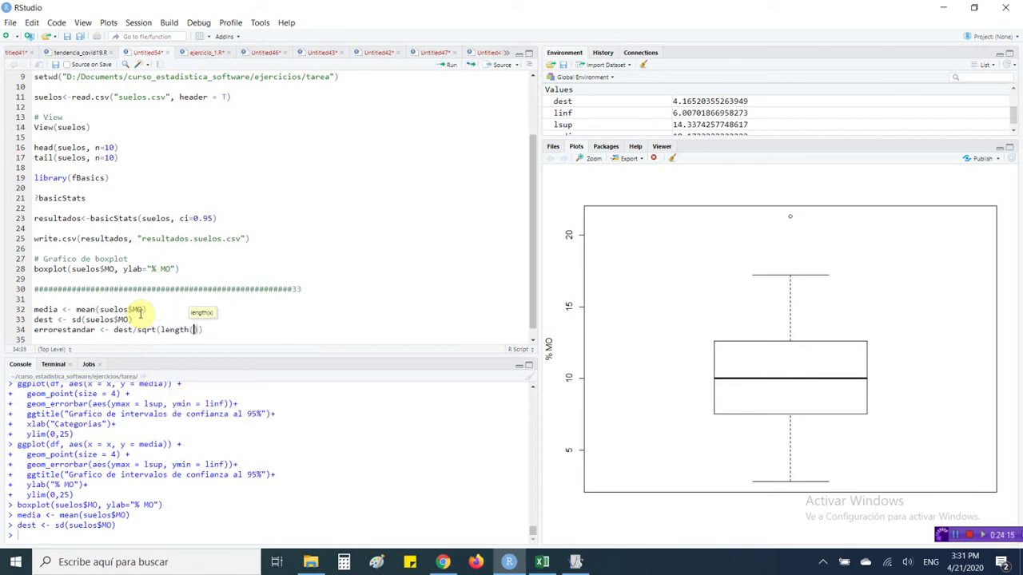
type("suelos$MO")
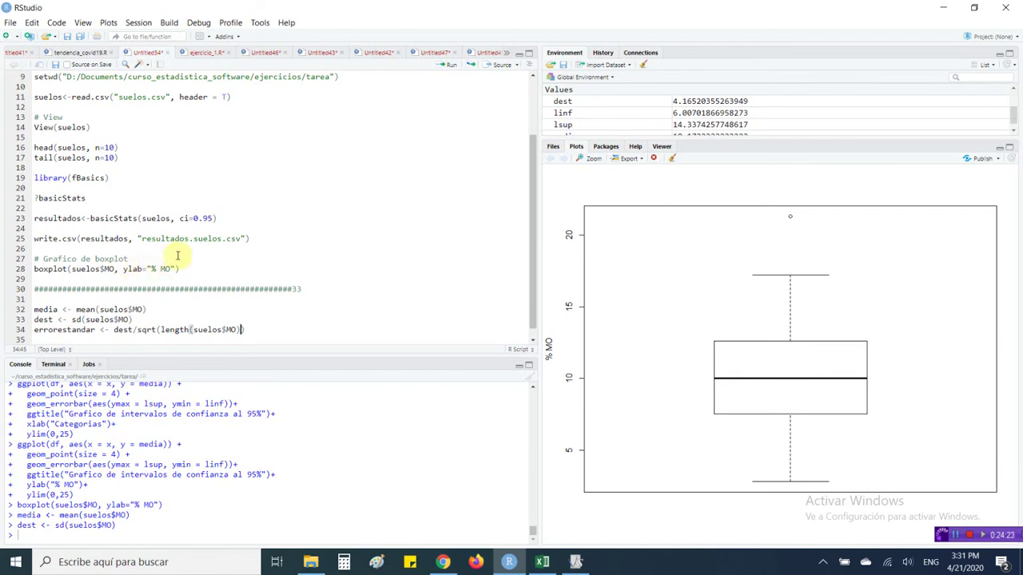
type(")")
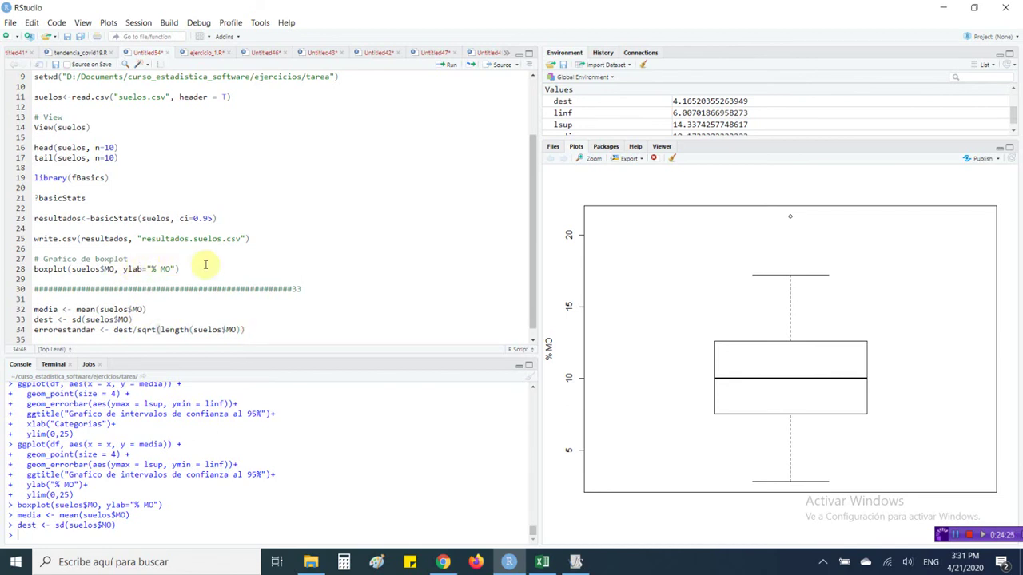
key("ctrl+Return")
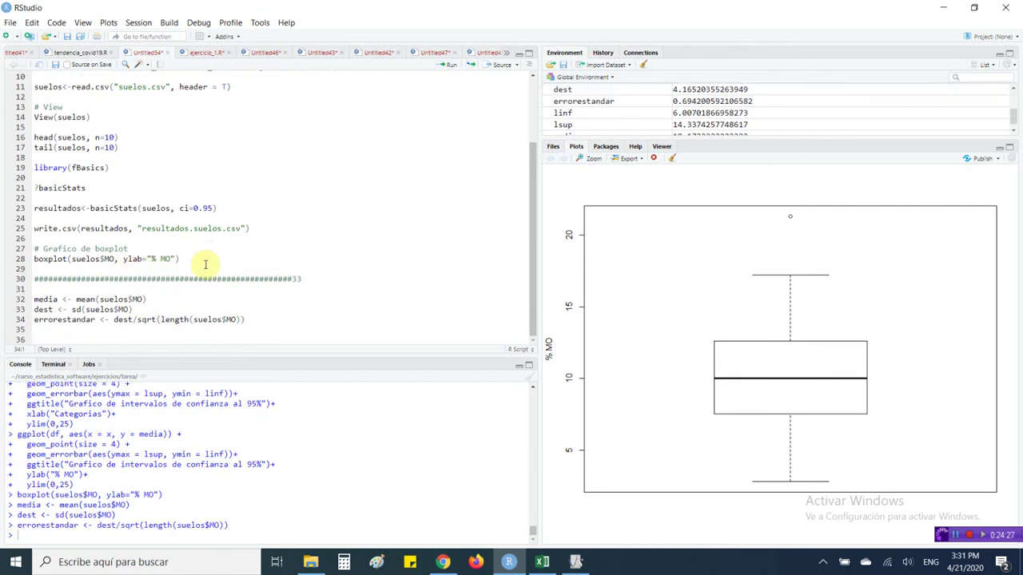
- Define the upper limit by writing and running lsup <- media +dest on line 36
key("Down")
key("Down")
type("ls")
type("i")
key("BackSpace")
type("sup <- media")
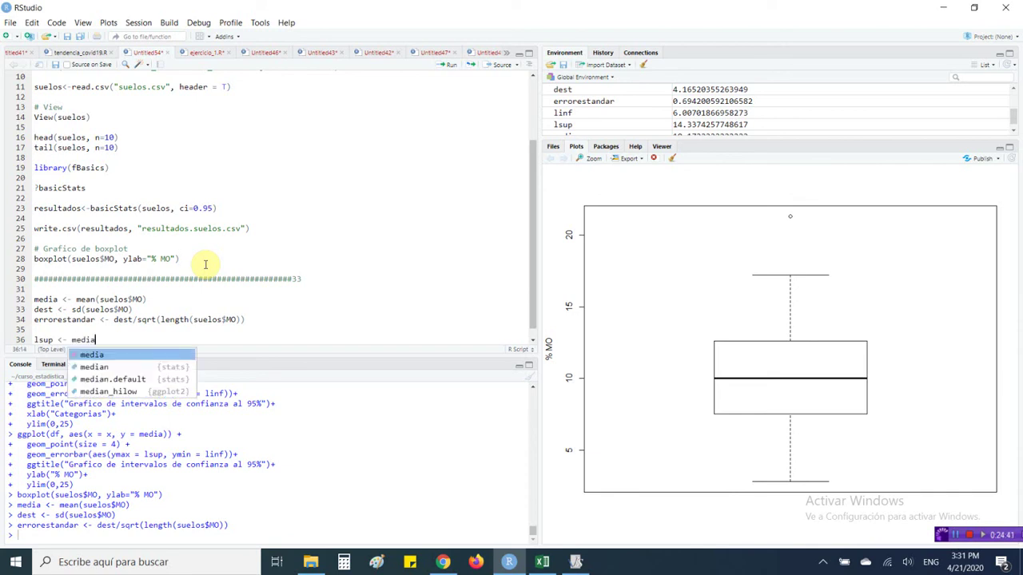
type(" +des")
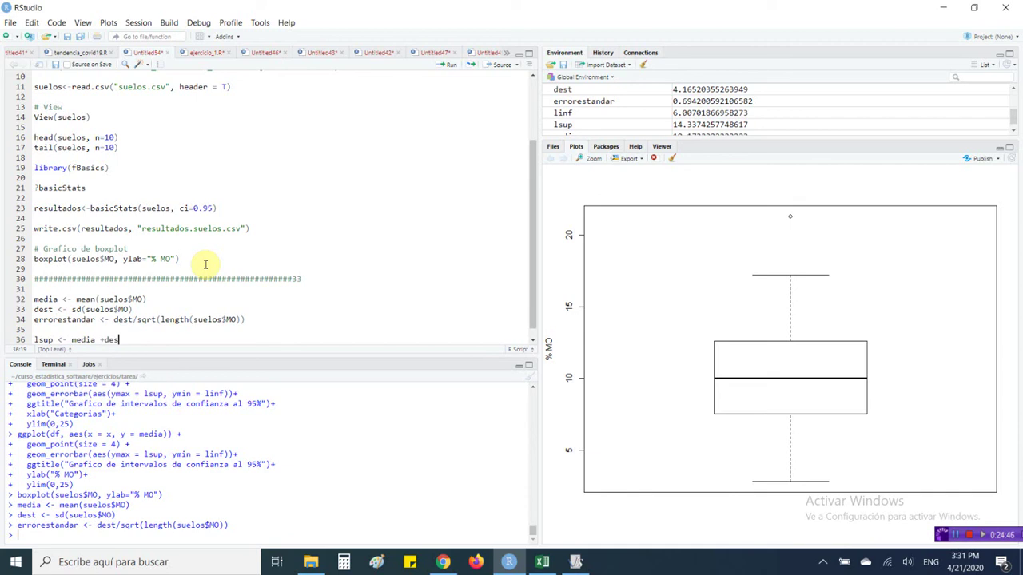
type("t")
key("ctrl+Return")
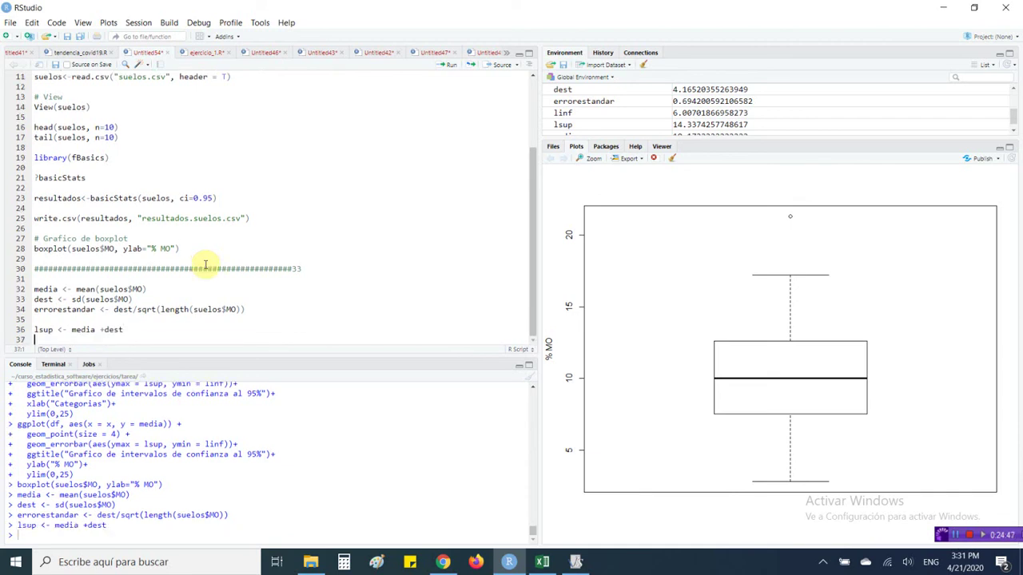
- Define the lower limit by writing and running linf <- media - dest on line 37
type("linf")
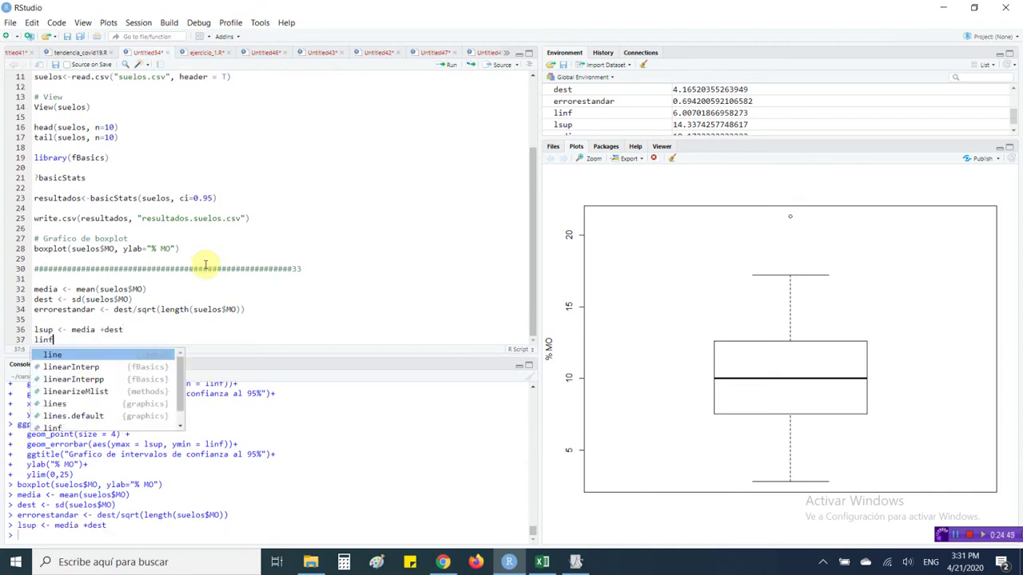
type(" <- ")
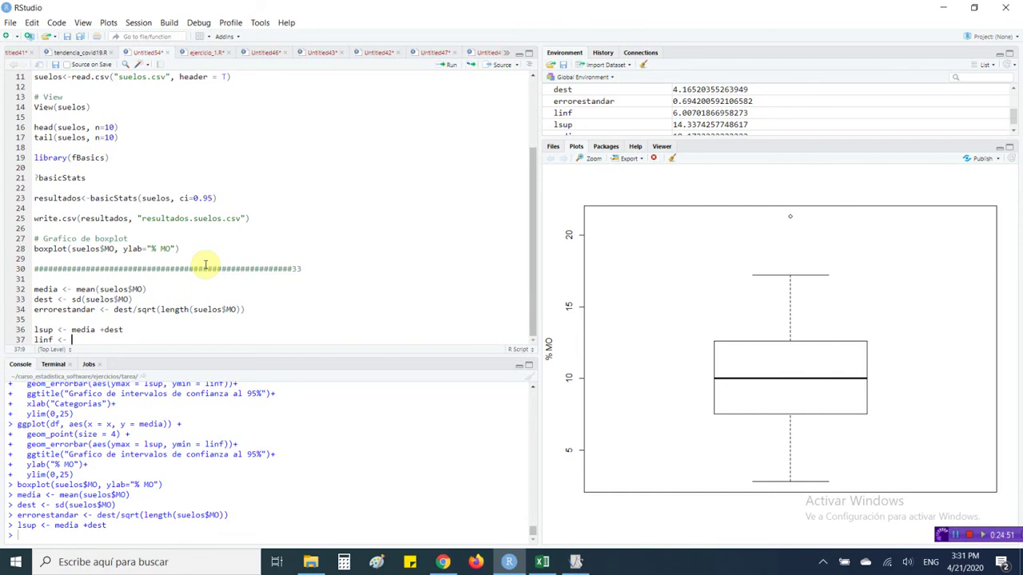
type("media - dest")
key("ctrl+Return")
- Load ggplot2 by writing and running library(ggplot2) below the limit definitions
key("Return")
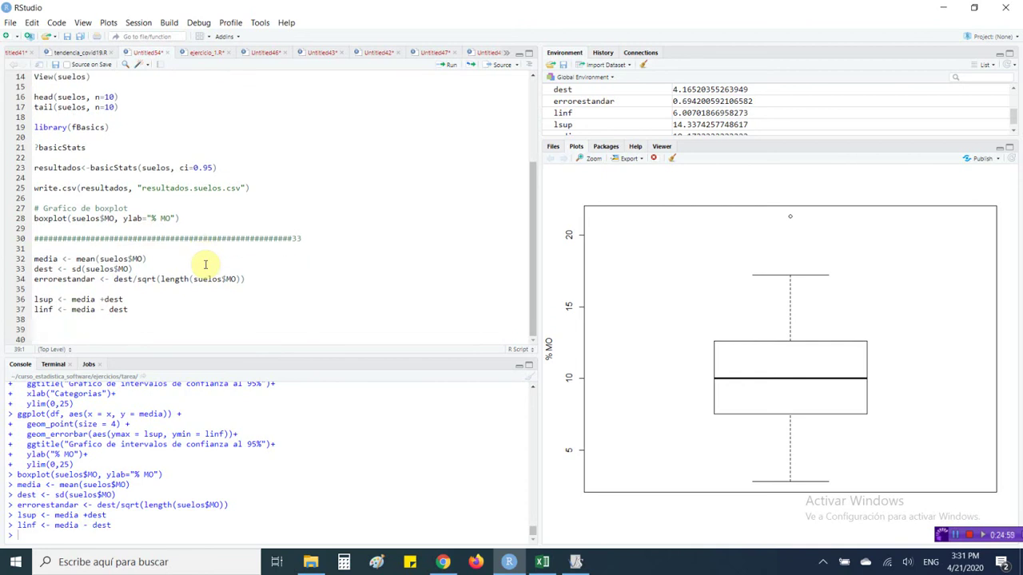
type("libra")
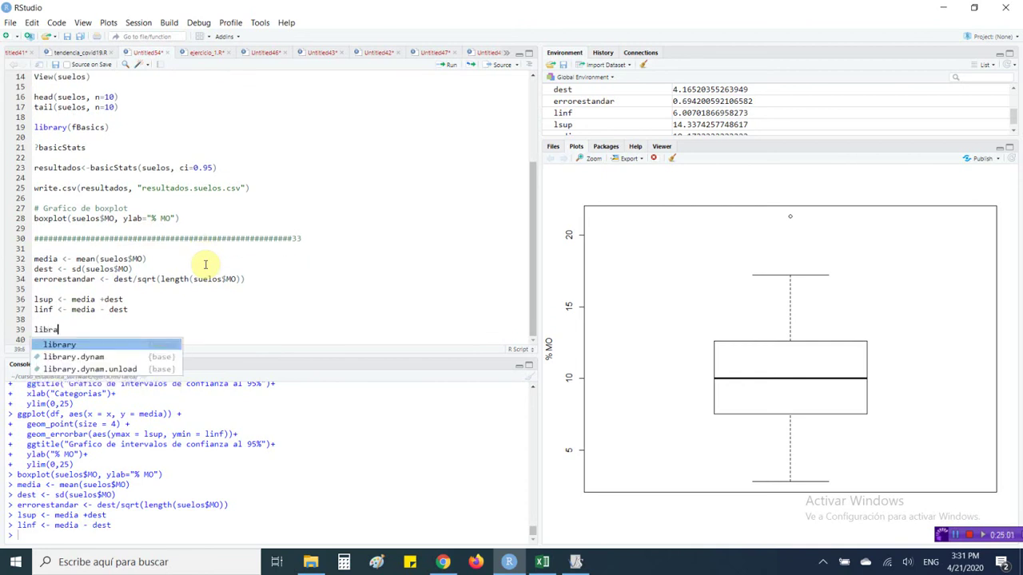
key("Tab")
type("gg")
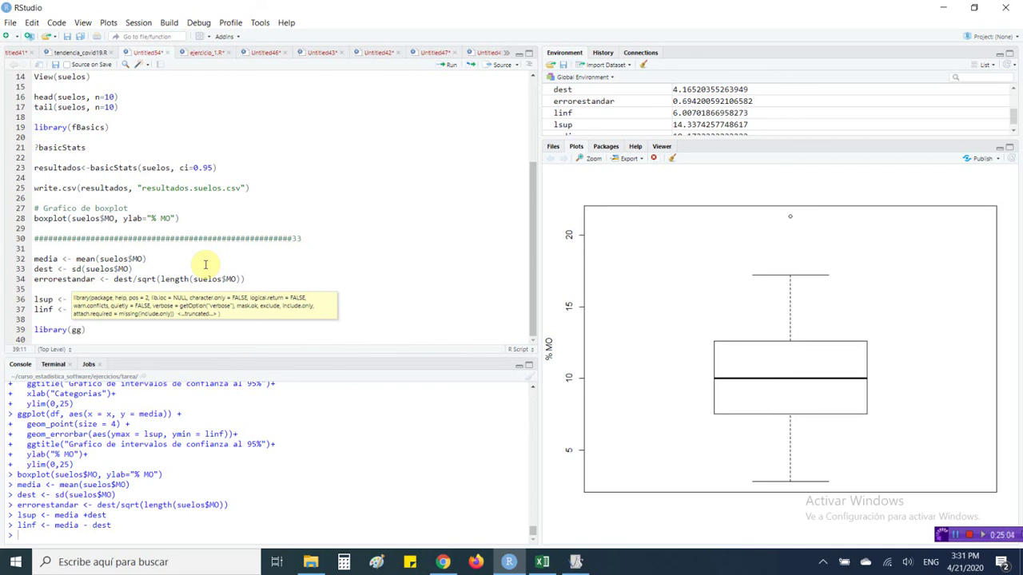
type("plot2")
key("ctrl+Return")
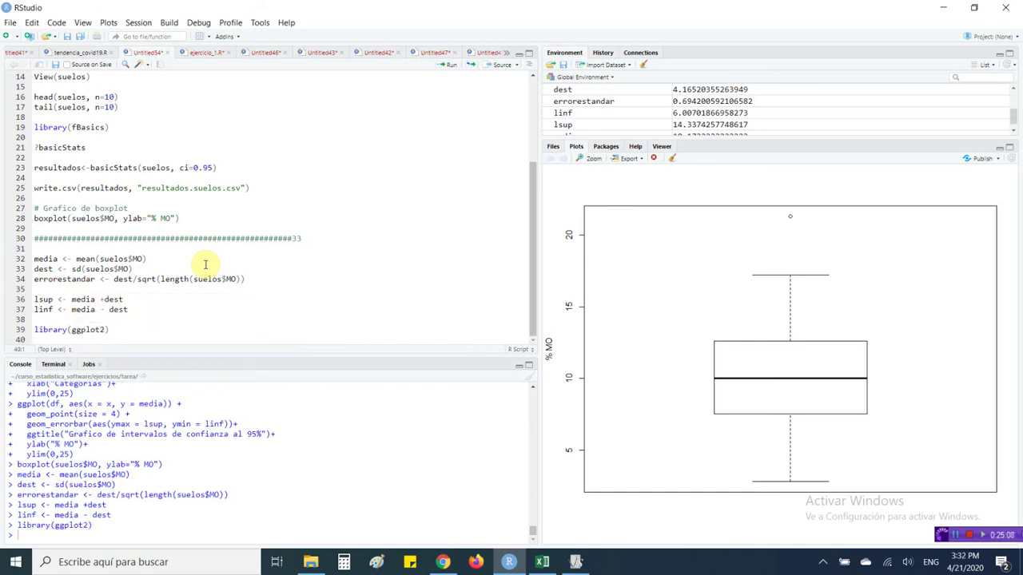
- Insert blank lines between the linf definition and library(ggplot2) to make room for new code on line 40
key("Return")
key("Return")
key("Up")
key("Up")
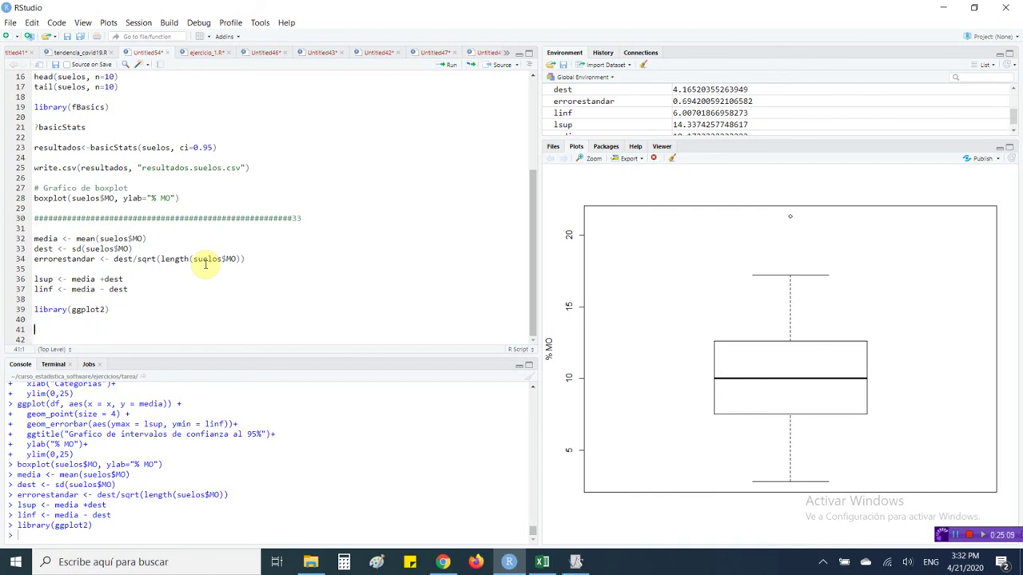
key("Up")
key("Up")
key("Return")
key("Return")
key("Return")
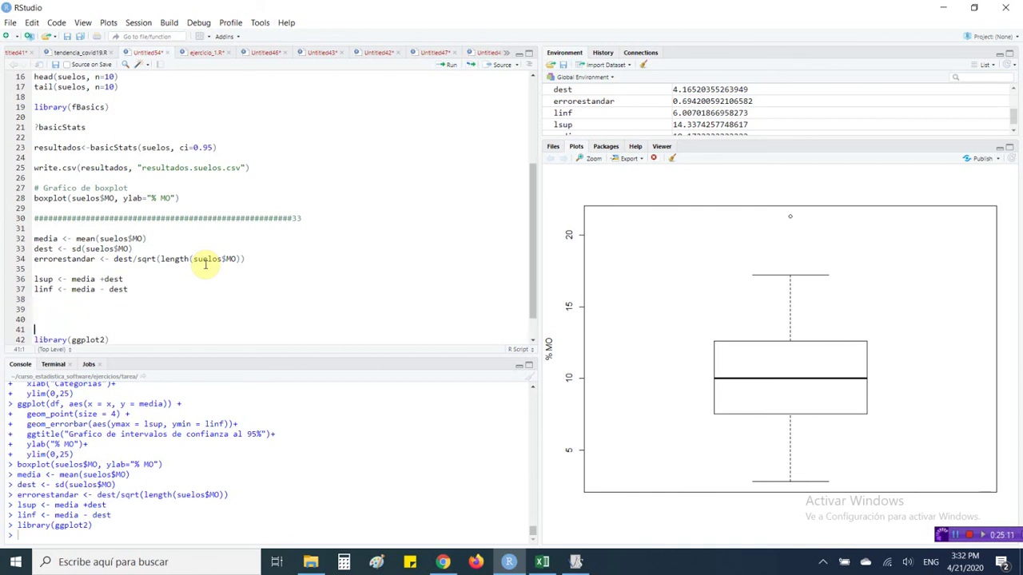
key("Up")
- Start a data frame on line 40 with df<- data.frame(categoria="MO", media=media)
type("df<- data")
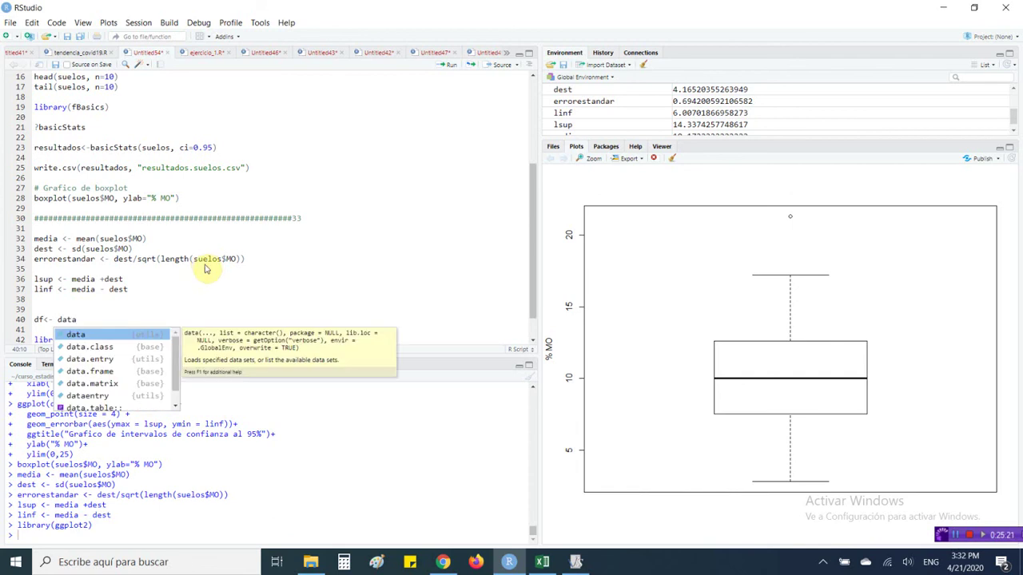
type(".frame(")
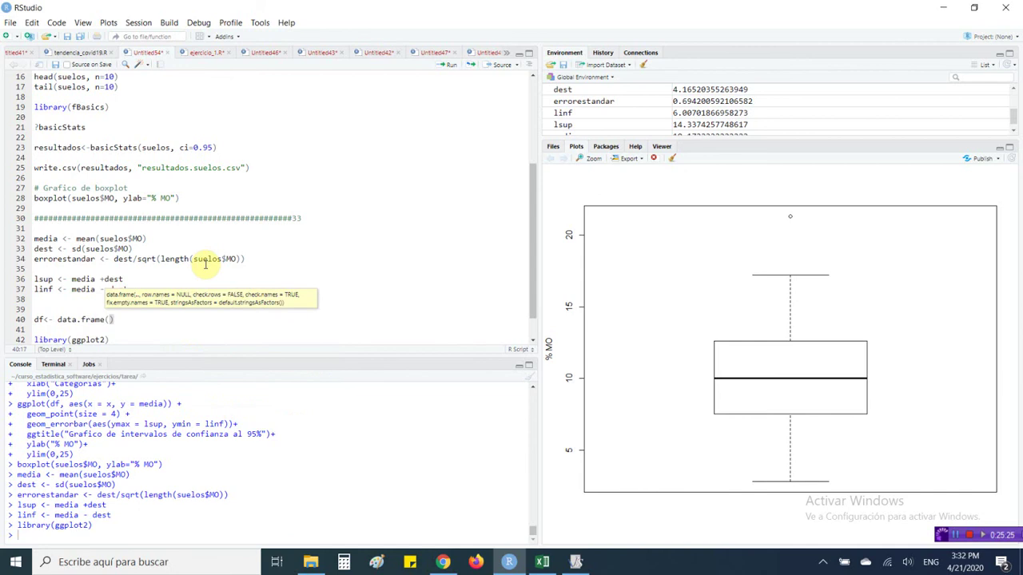
type("categoria")
type("=")
type("\"")
type("MO")
type("\"")
type(", ")
type("media=")
type("meida")
key("BackSpace")
key("BackSpace")
key("BackSpace")
type("dia")
key("Return")
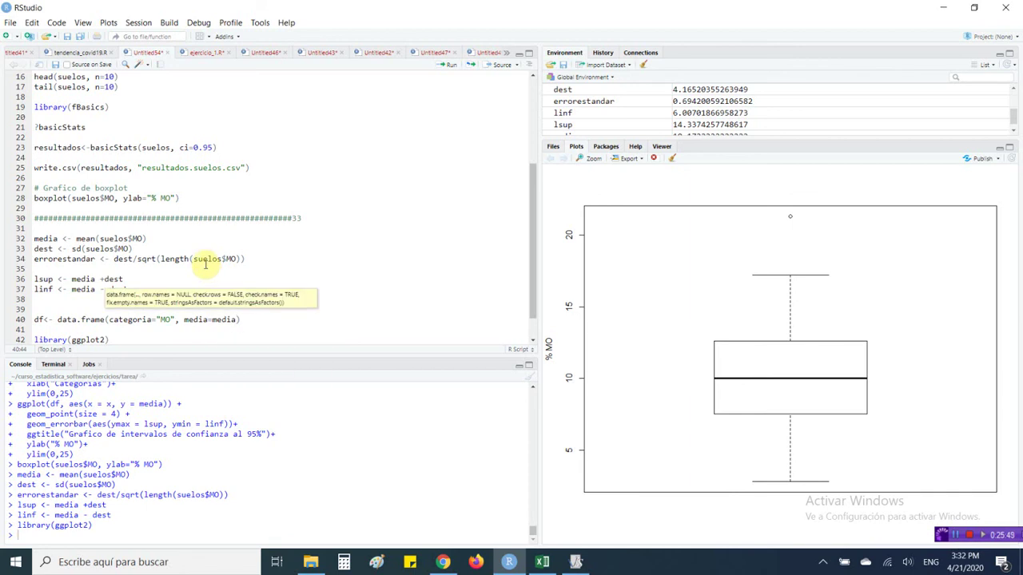
- Rename the data frame's mean column to med so that the argument reads med=media
key("Left")
key("Left")
key("Left")
key("Left")
key("BackSpace")
key("BackSpace")
key("BackSpace")
key("BackSpace")
type("ed")
key("Right")
key("Right")
key("Right")
key("Right")
key("Right")
key("Right")
- Add the columns lsuperior=lsup and linferior=linf to the data frame and run the line
type(", lsup")
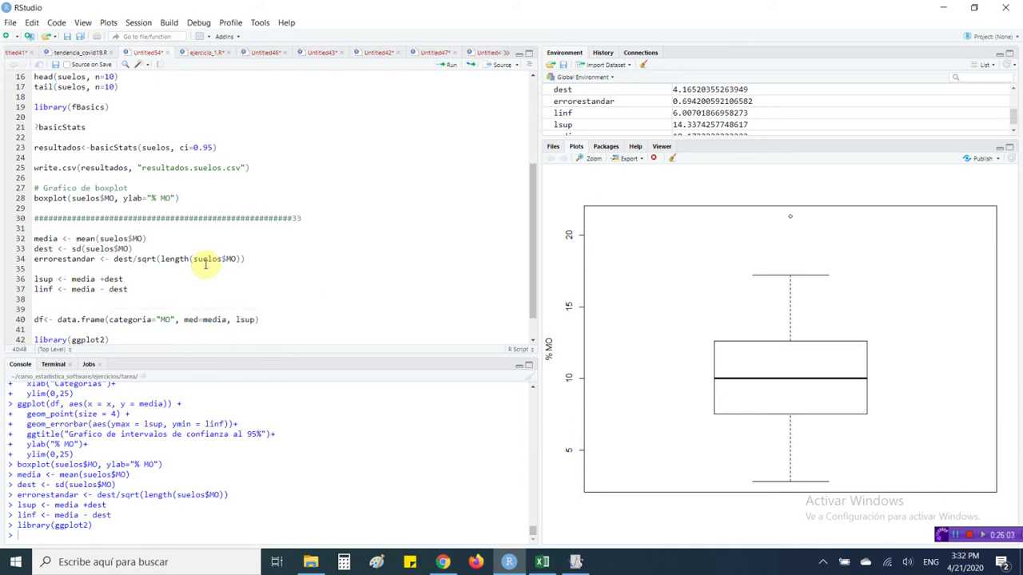
type(",")
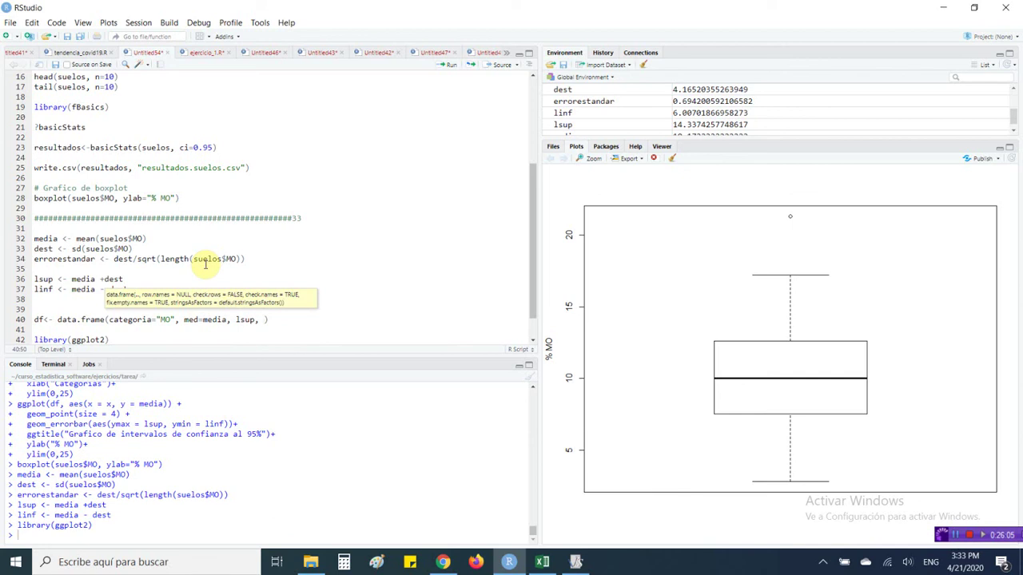
key("BackSpace")
key("BackSpace")
type("=")
key("BackSpace")
type("erior=lsup")
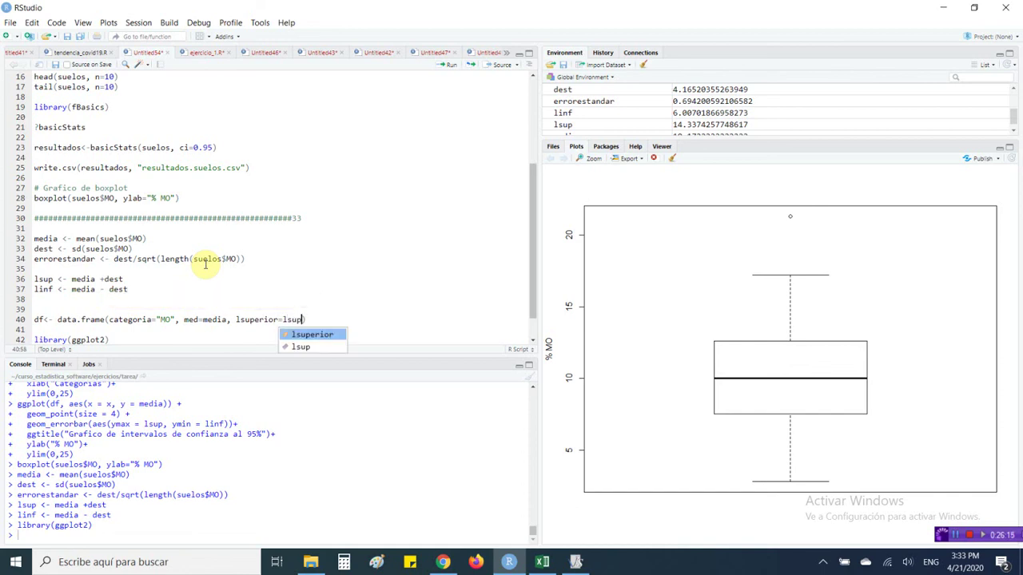
type(", linferior")
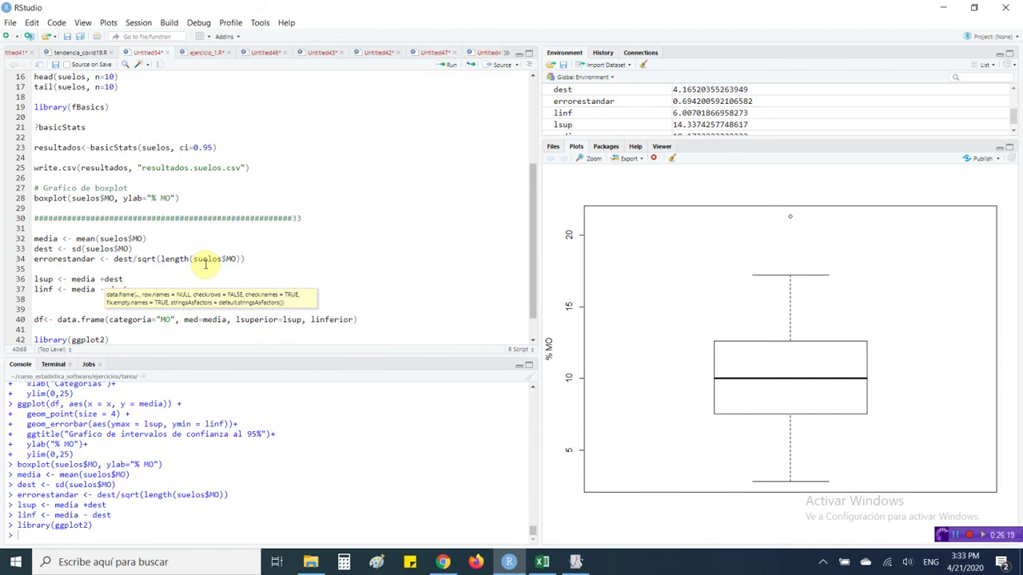
type("=linf)")
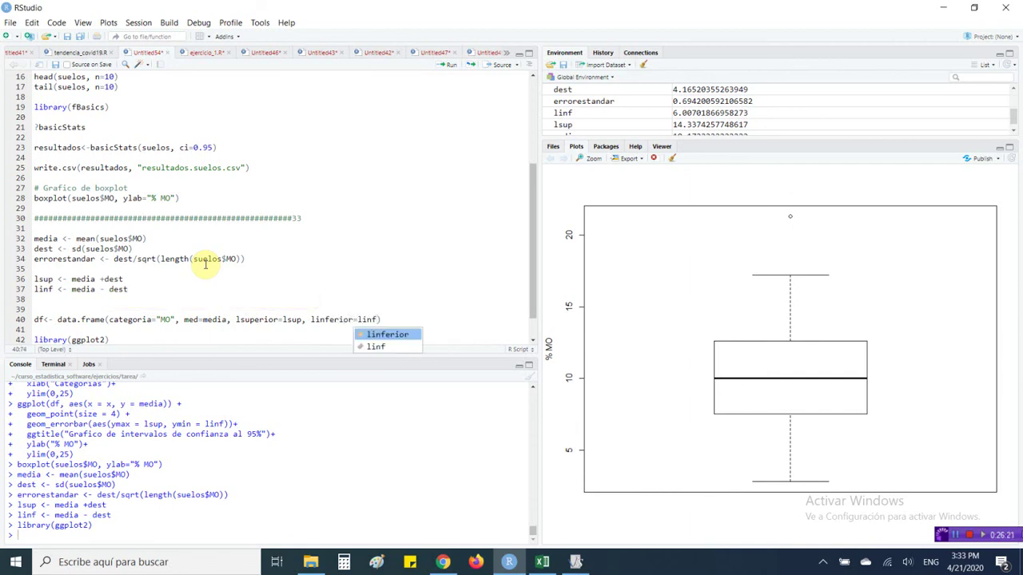
key("Escape")
key("ctrl+Return")
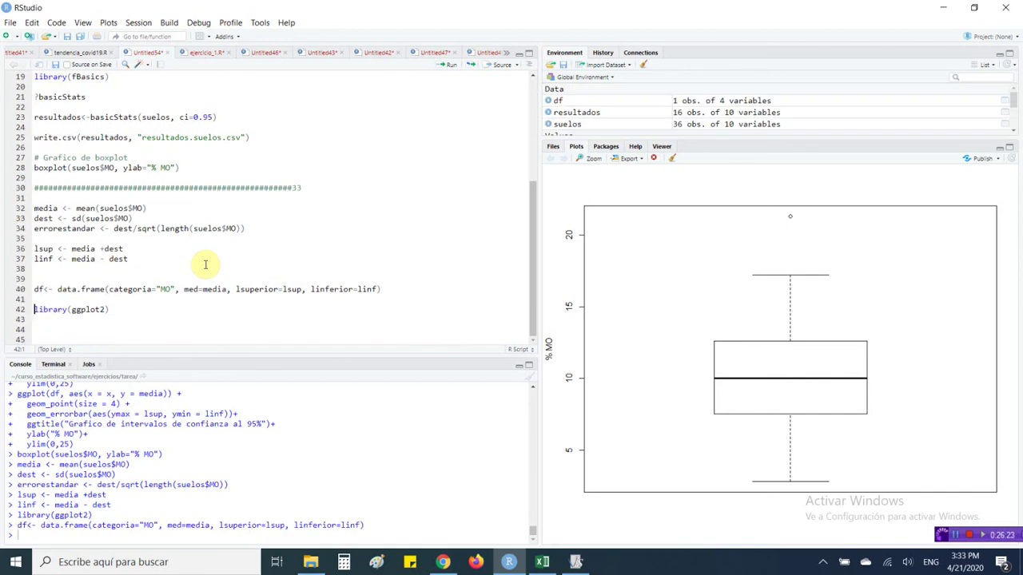
- Print the data frame by writing and running df on line 44, and clear that line
key("Up")
key("Up")
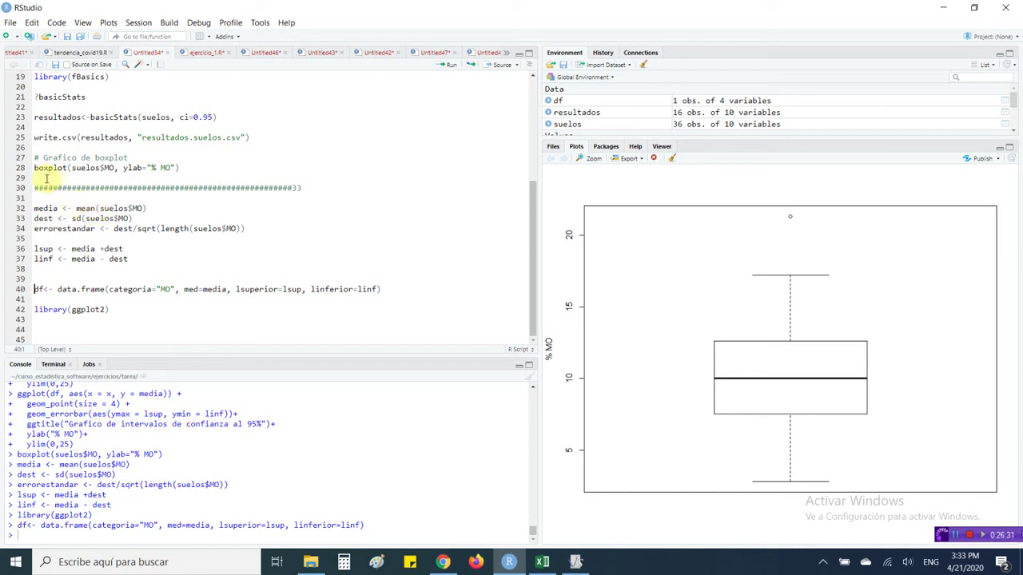
left_click(68, 328)
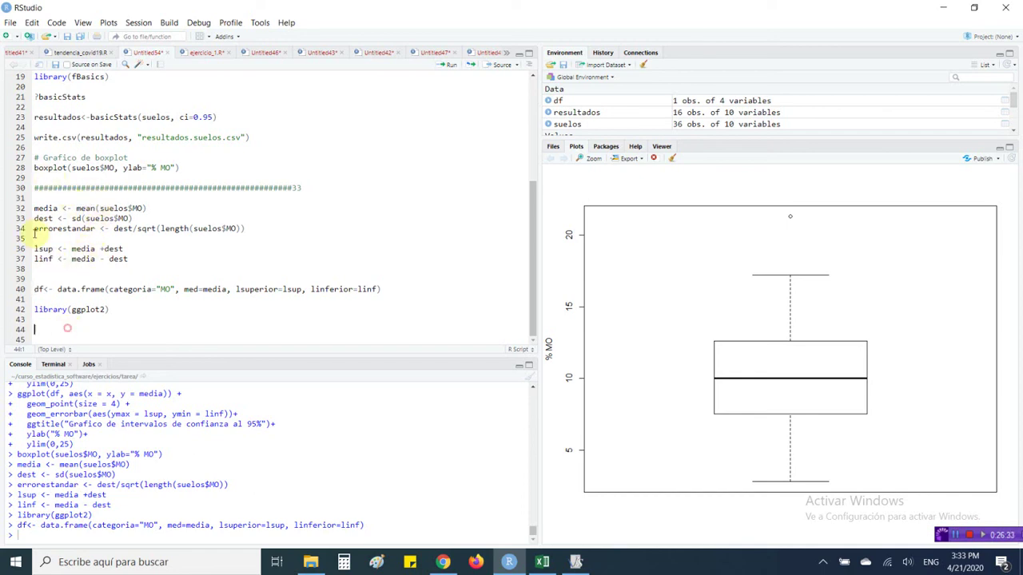
type("df")
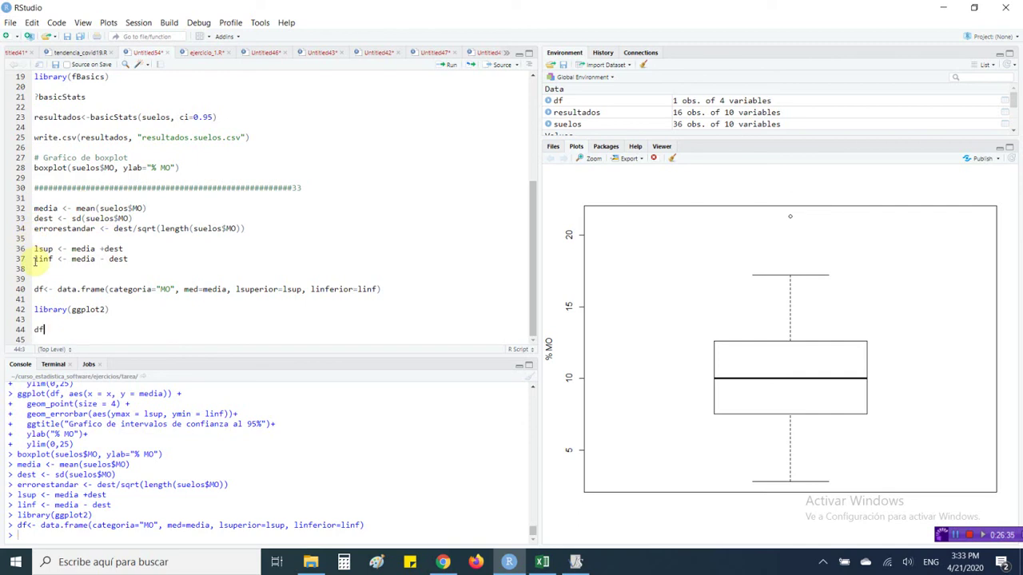
key("ctrl+Return")
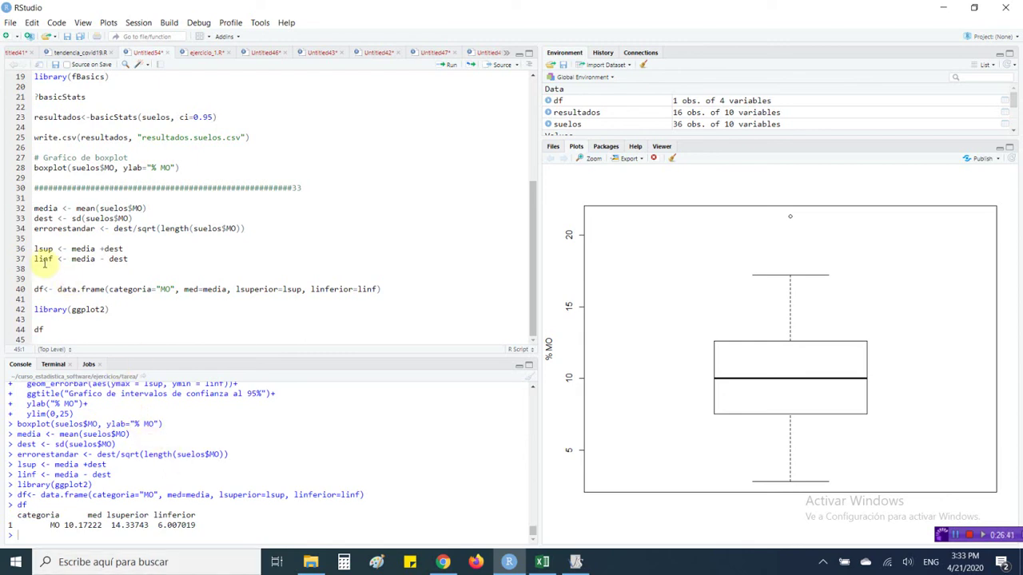
left_click_drag(53, 328, 20, 329)
key("BackSpace")
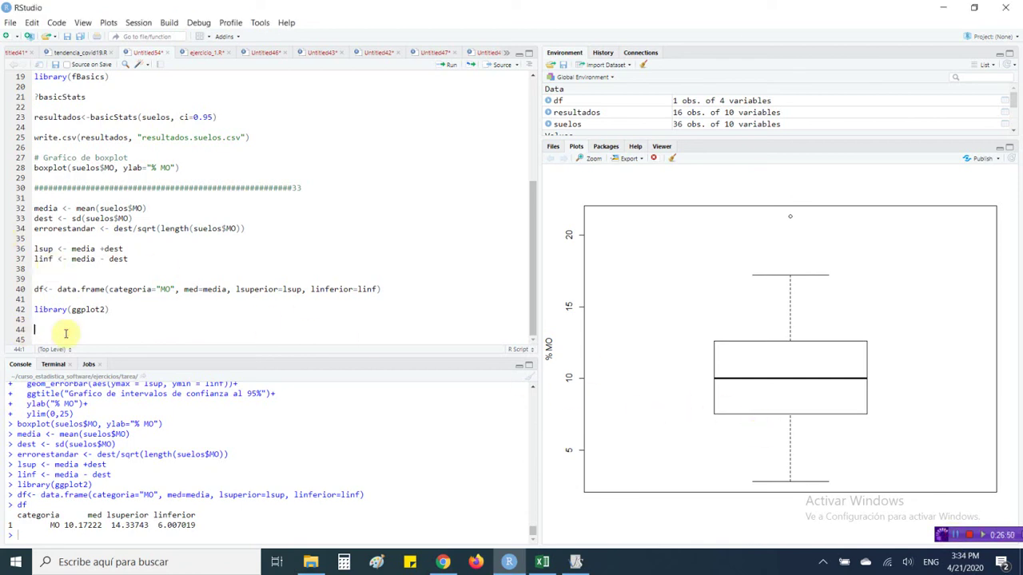
- Start the mean plot on line 44 with ggplot(data=df, aes(x=categoria, y=med))
type("ggpl")
type("ot")
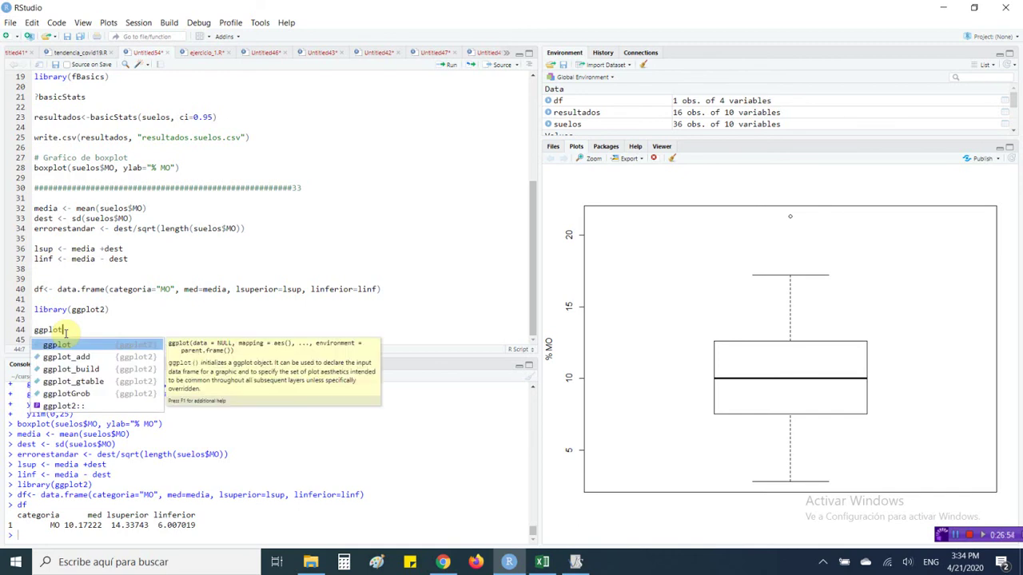
type("(")
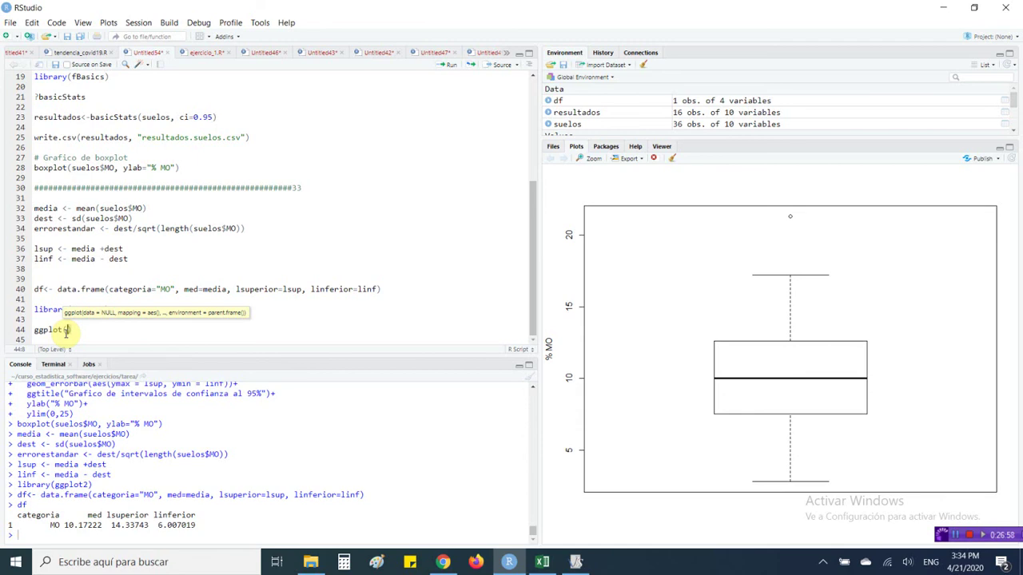
type("data=df, aes")
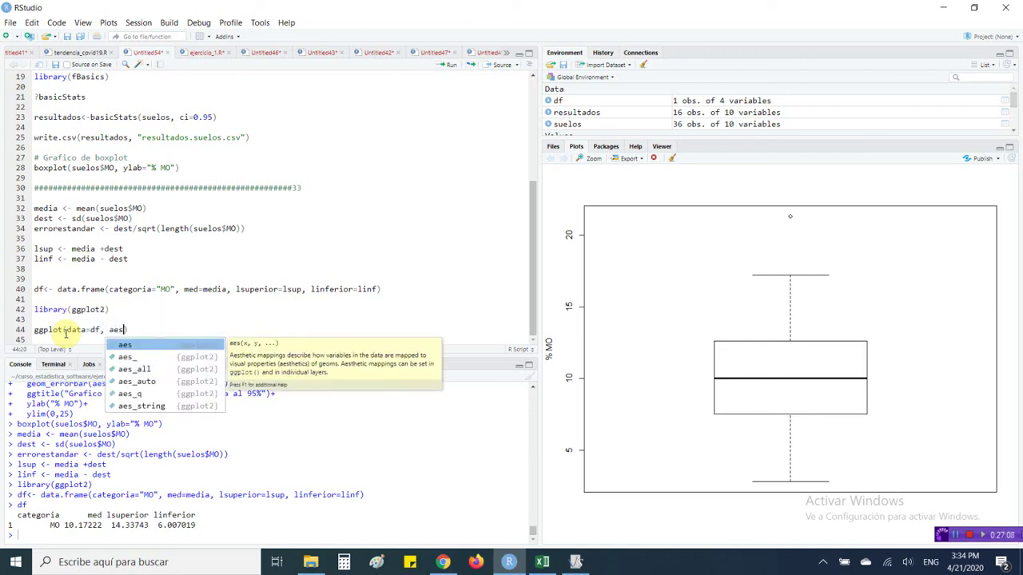
type("(")
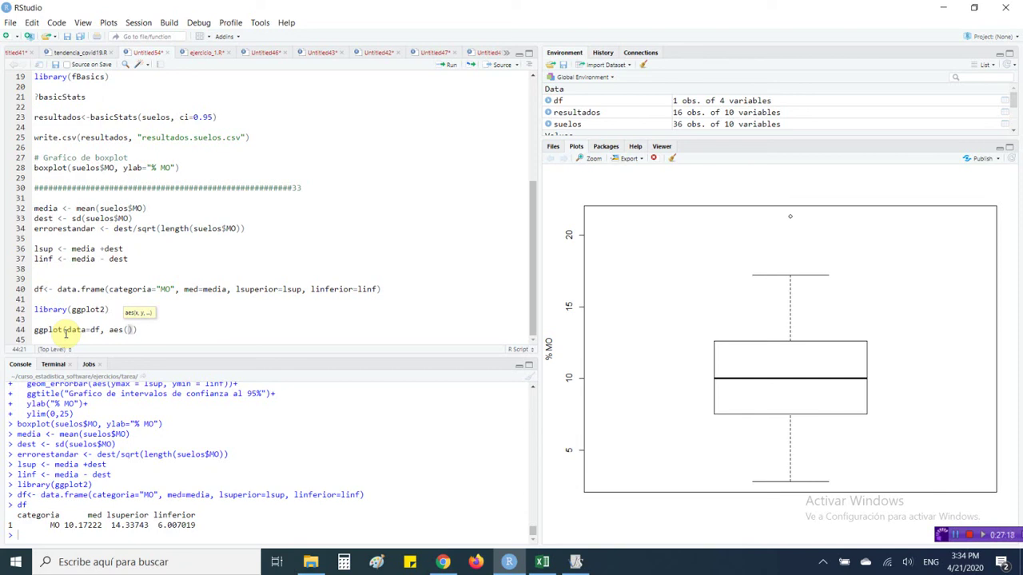
type("x=cate")
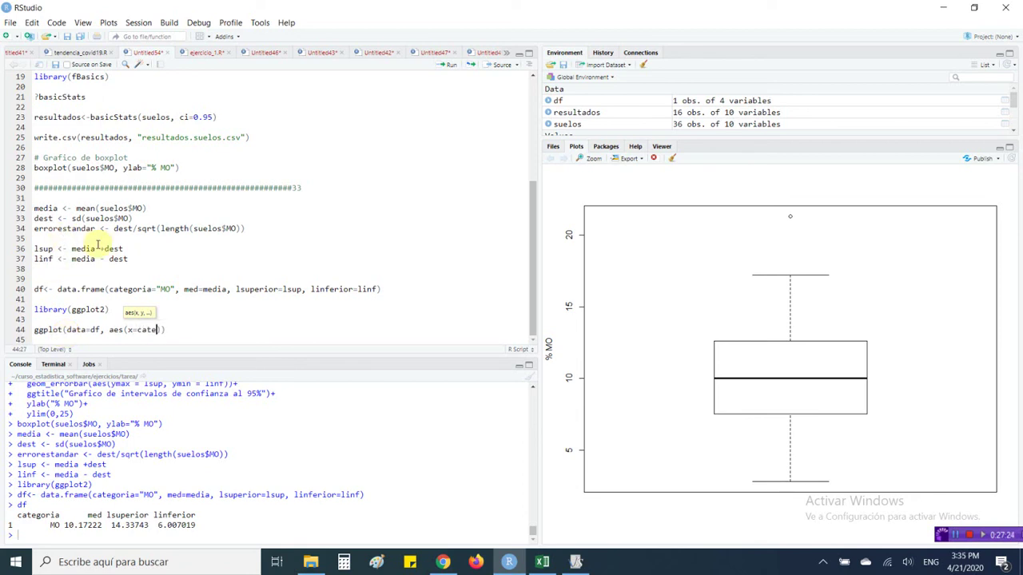
type("goria, y")
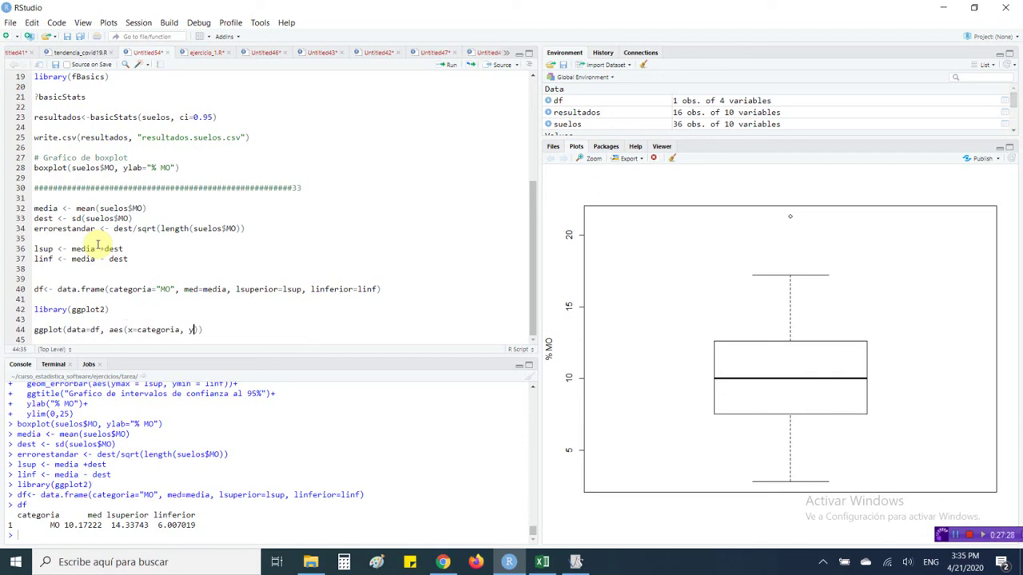
type("=med")
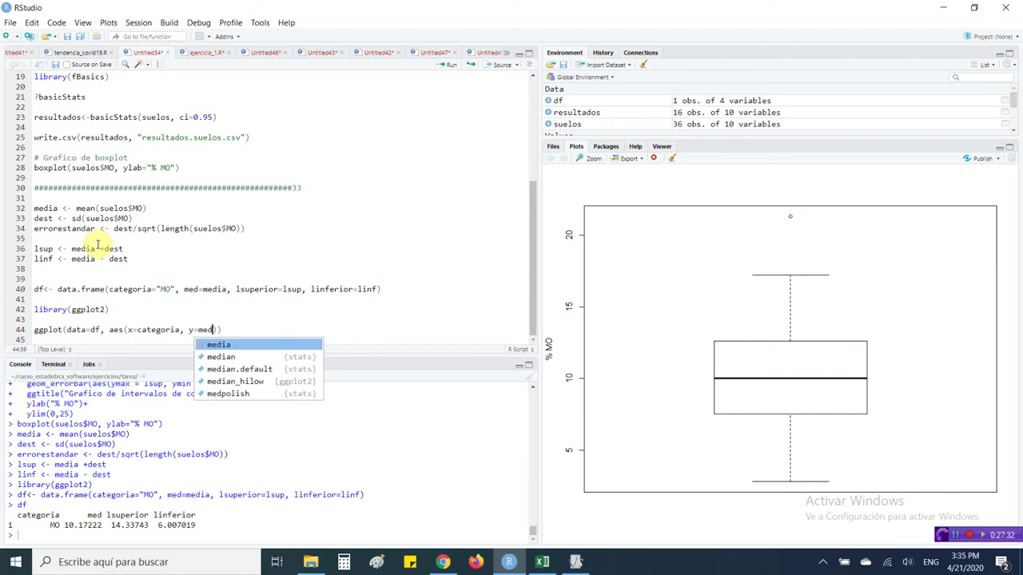
key("Escape")
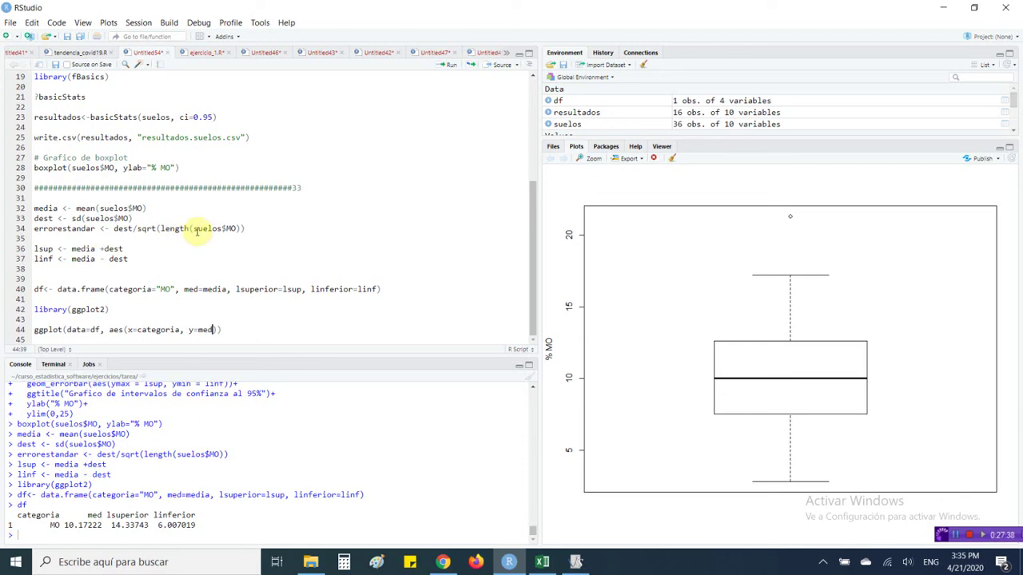
key("Right")
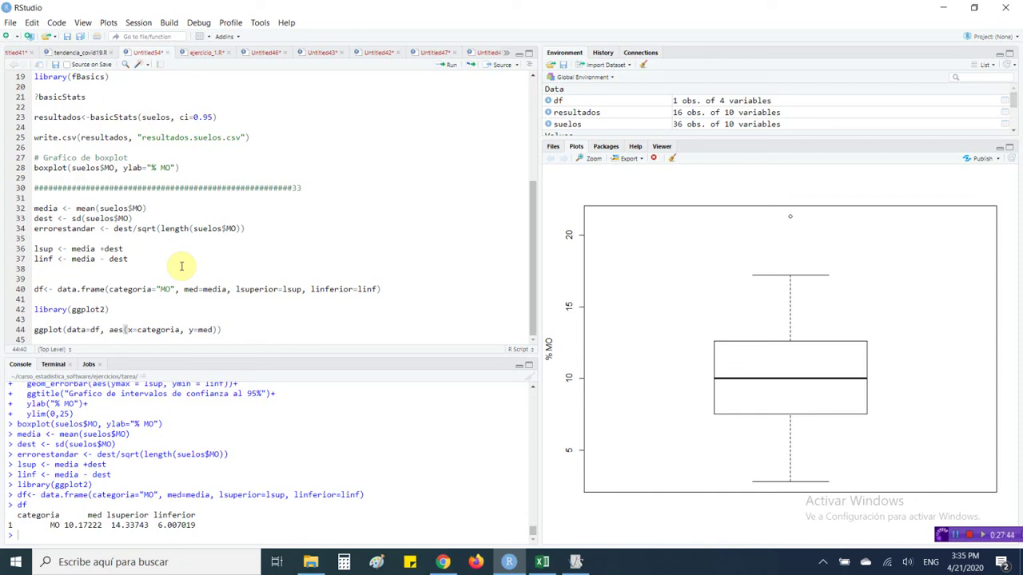
- Add a point layer to the plot with geom_point(size=5)+ and open a new line for another layer
left_click(230, 330)
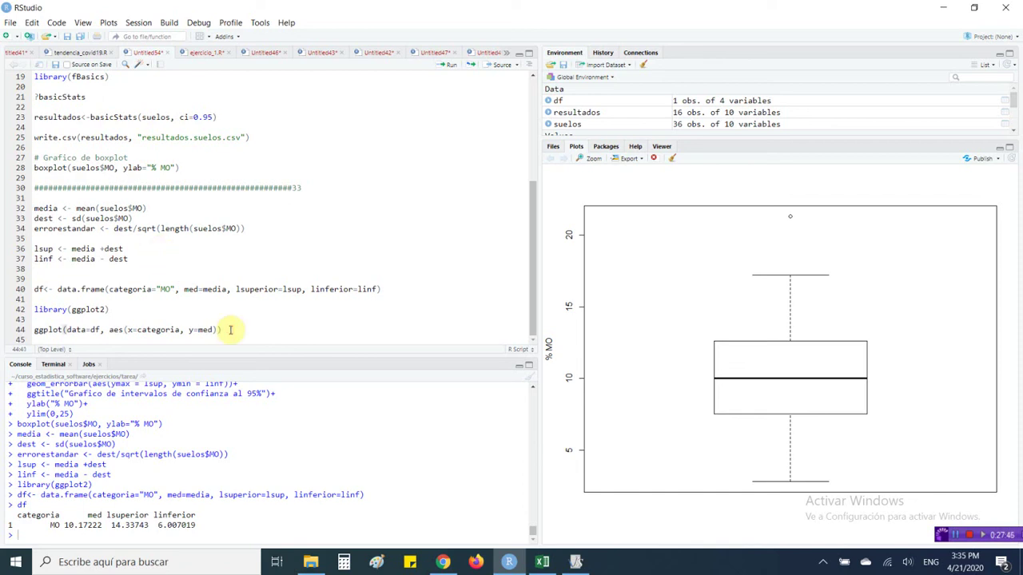
type("+")
key("Return")
type("geom")
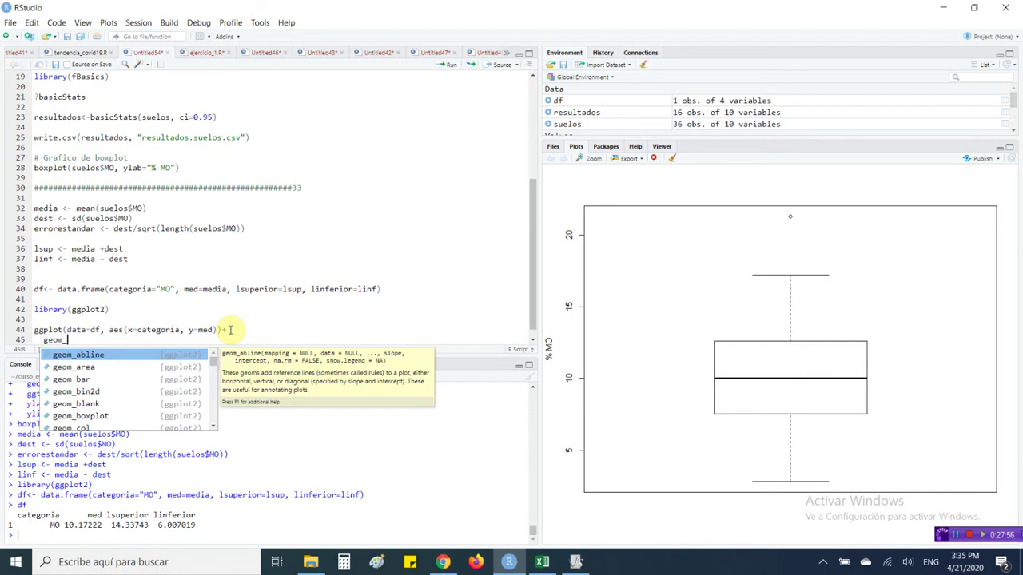
type("_o")
key("BackSpace")
type("poin")
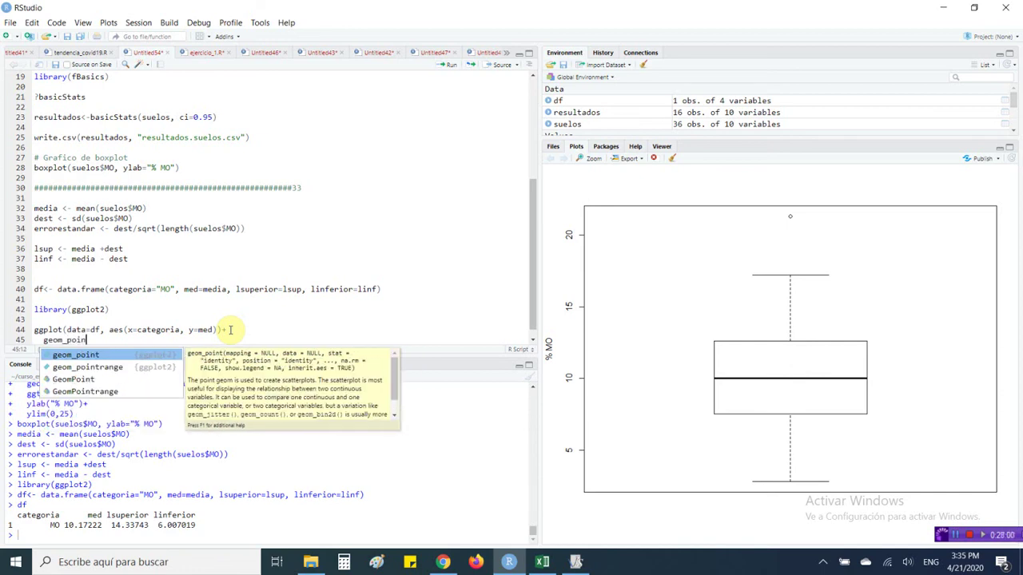
key("Tab")
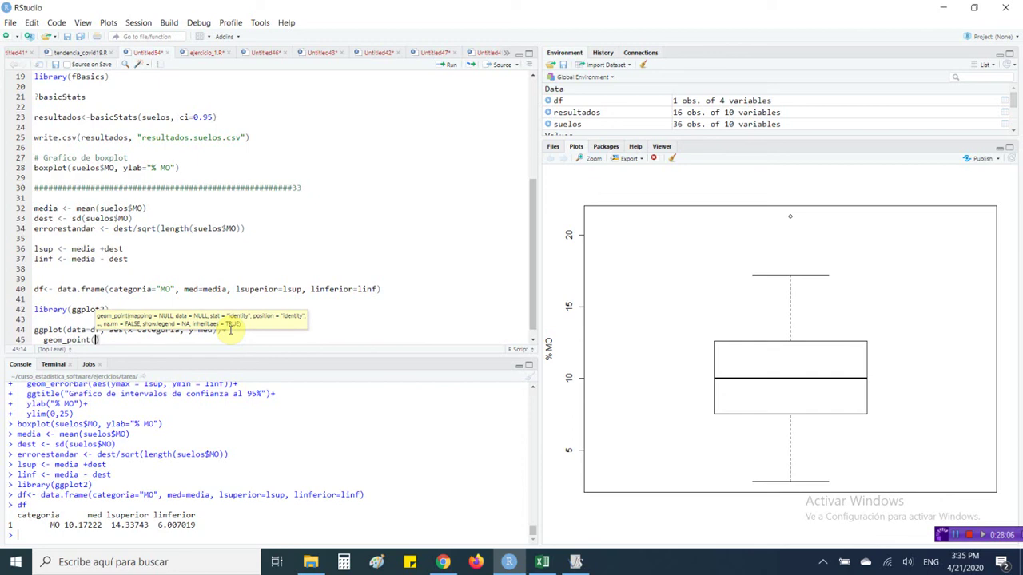
type("size")
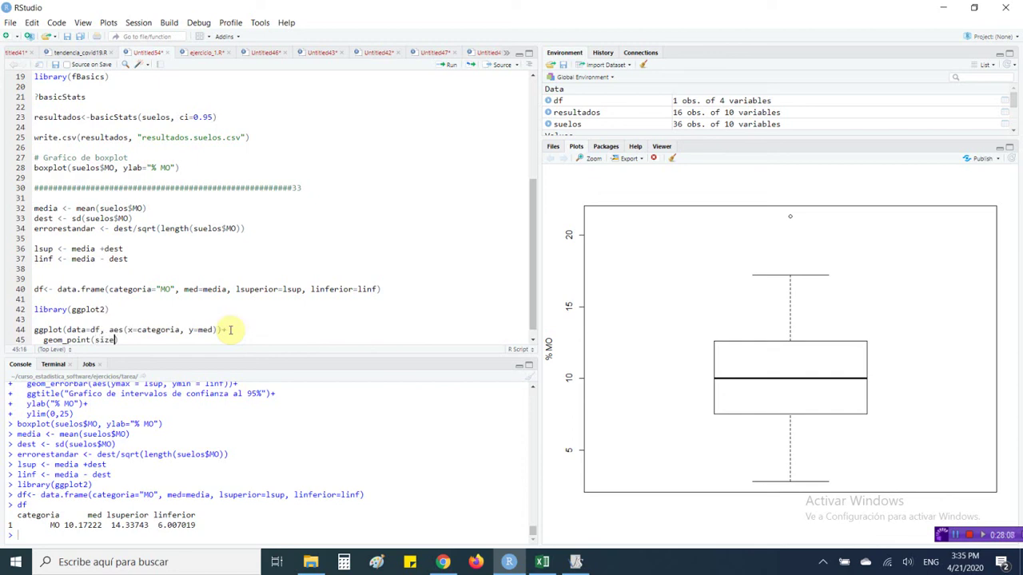
type("=5)+")
key("Return")
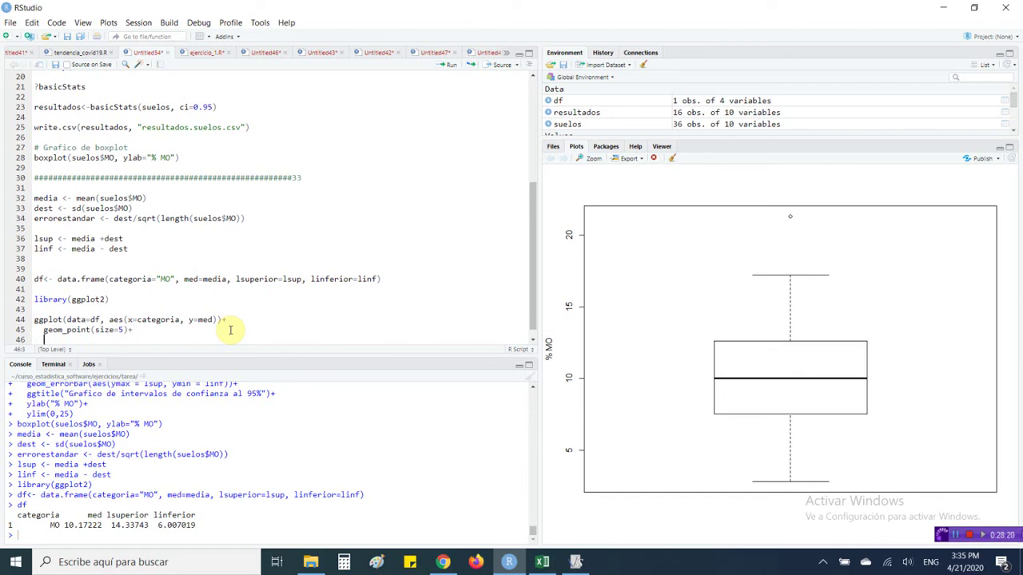
- Add an error bar layer with geom_errorbar(aes(ymax=lsuperior, ymin=linferior))+ on line 46 and open a new line
type("geom_")
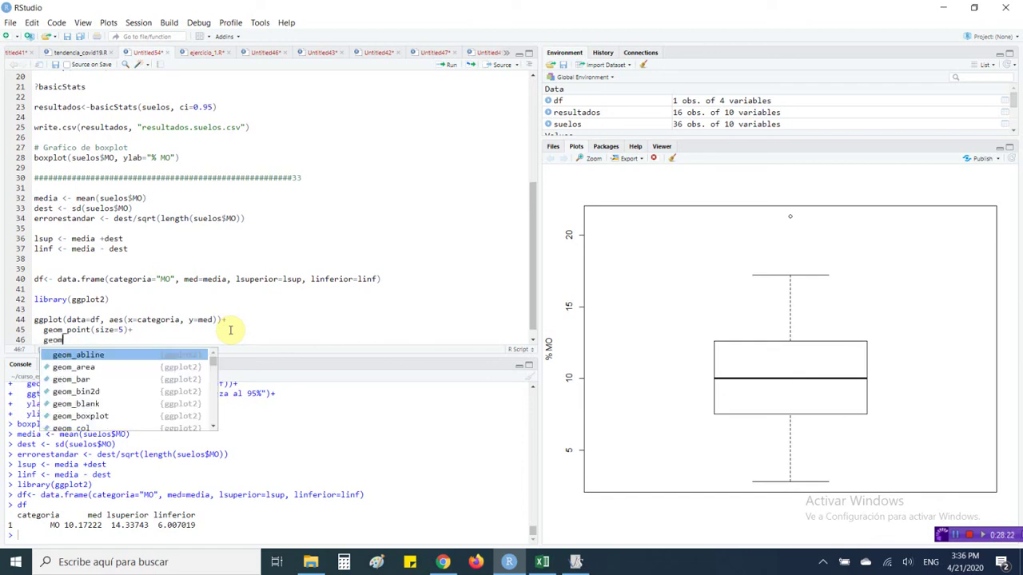
type("err")
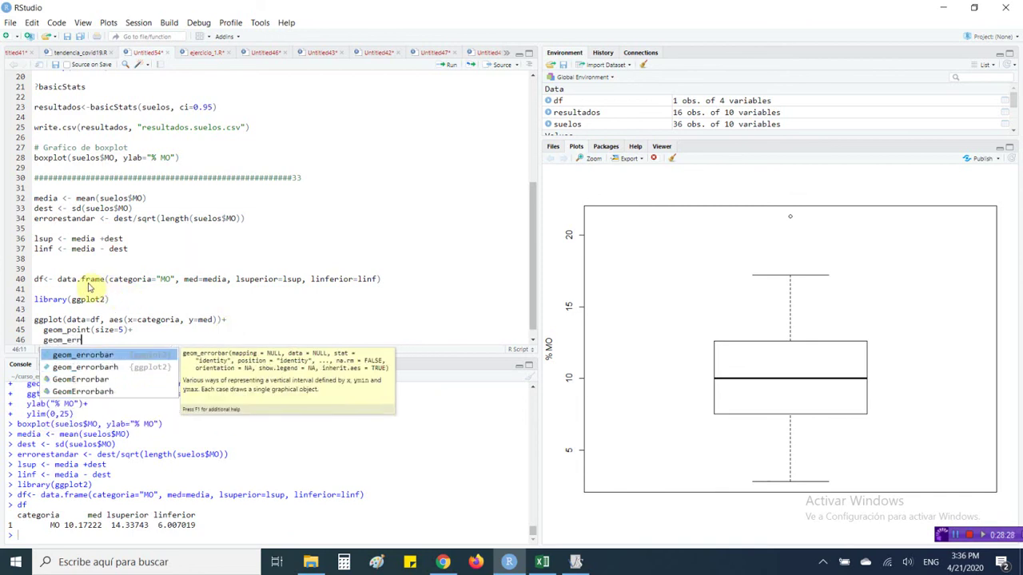
key("Return")
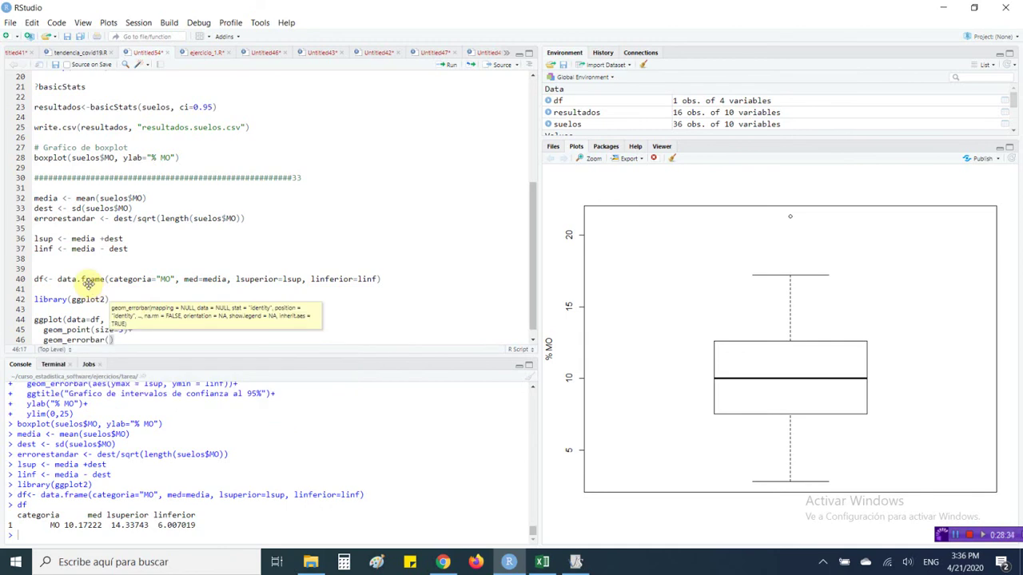
type("aes(")
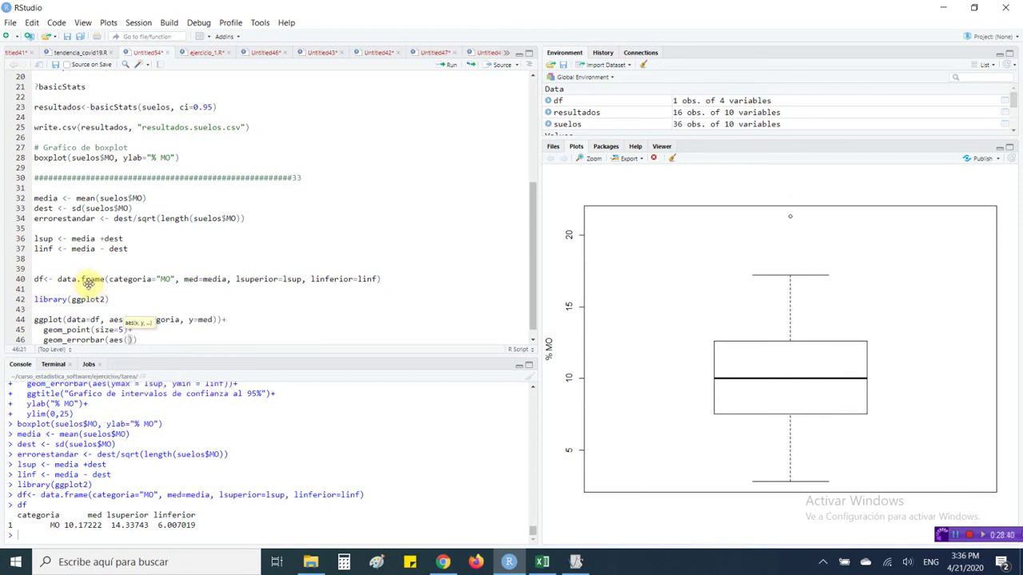
type("ymax=")
type("lsuper")
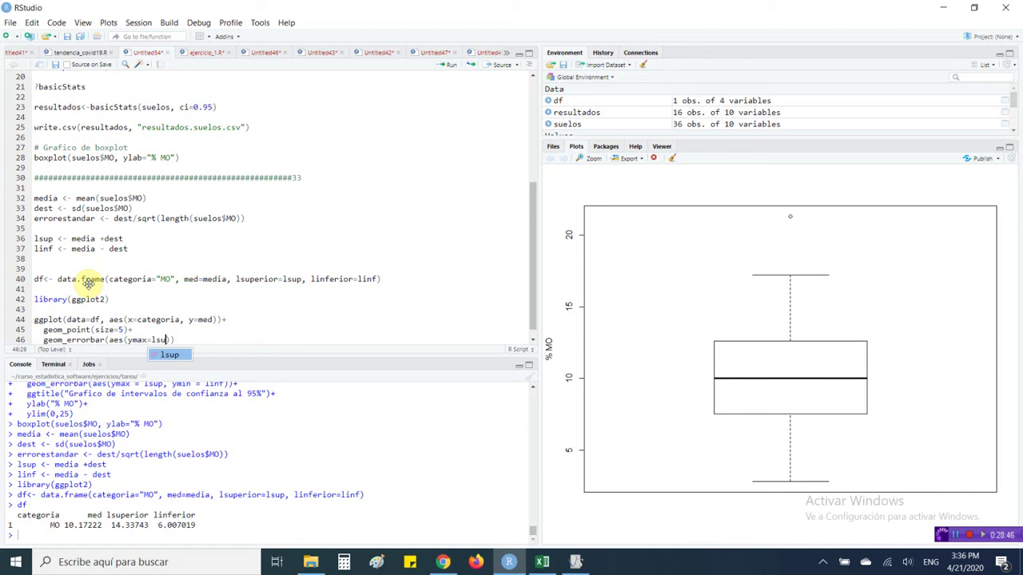
type("ior")
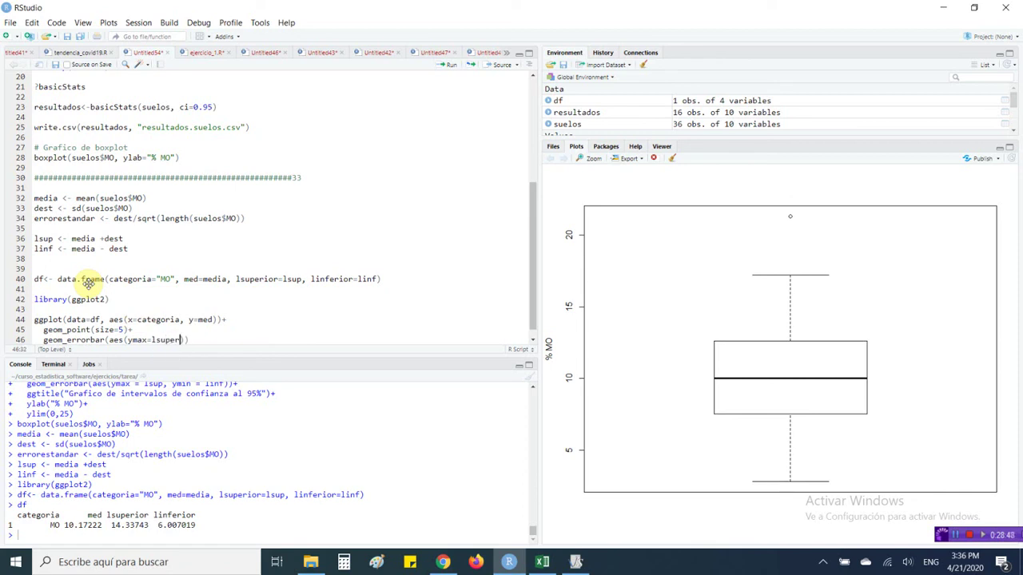
type(",")
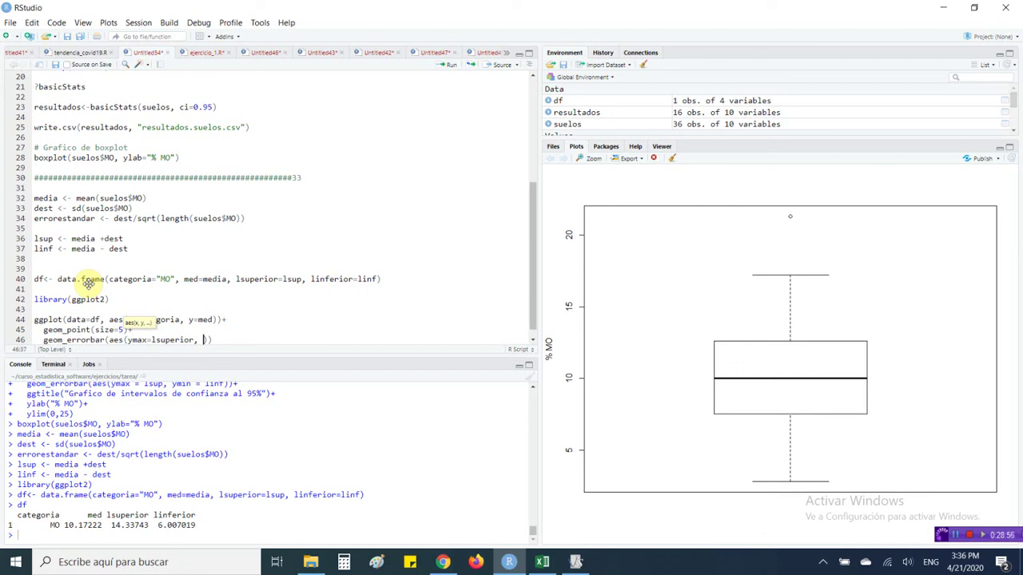
type("ymin=linferior))")
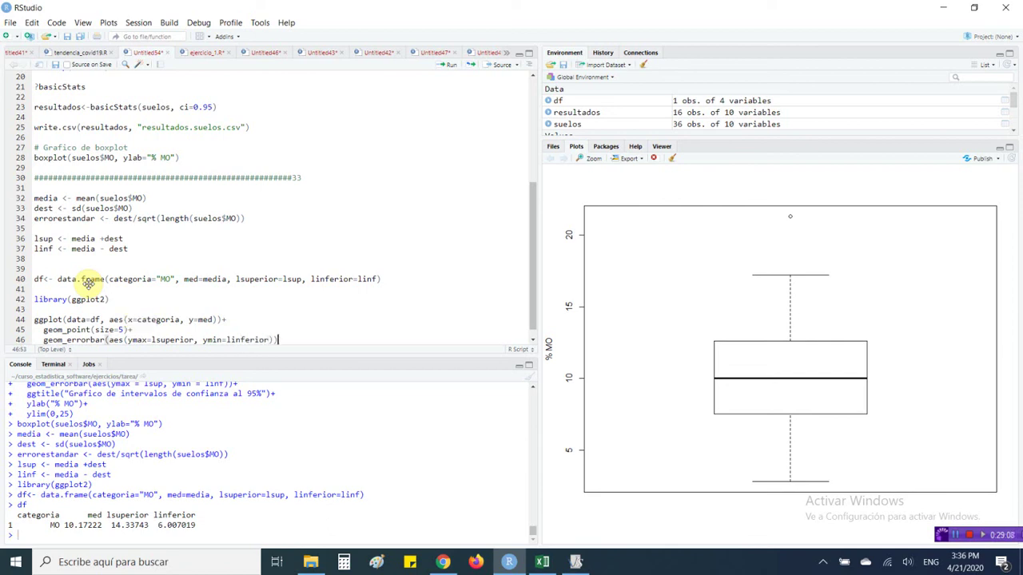
type("+")
key("Return")
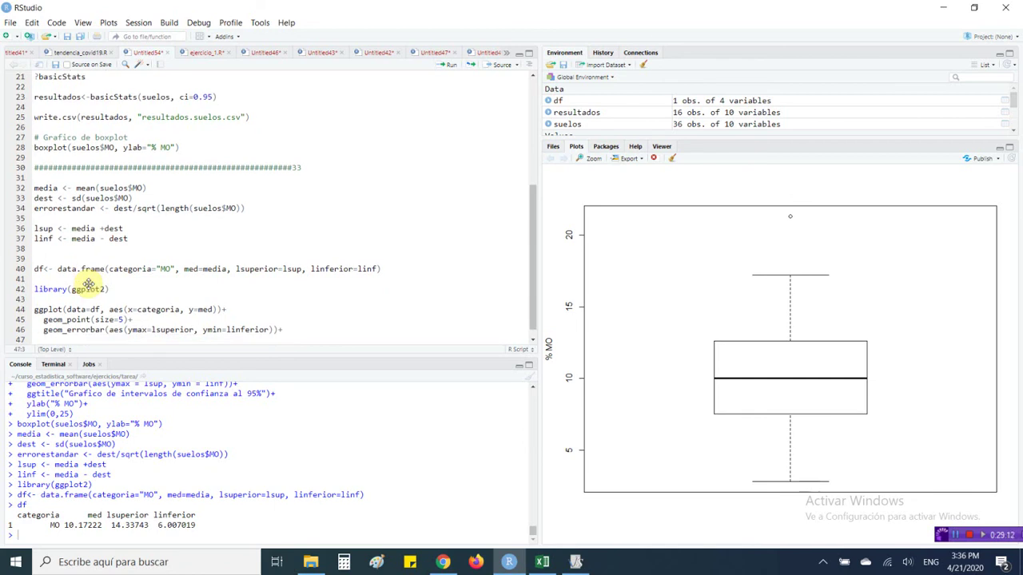
- Set the y-axis range and label by adding ylim(0, 25)+ and ylab("% MO")+ to the plot code, and open a new line
type("ylim(0, 25")
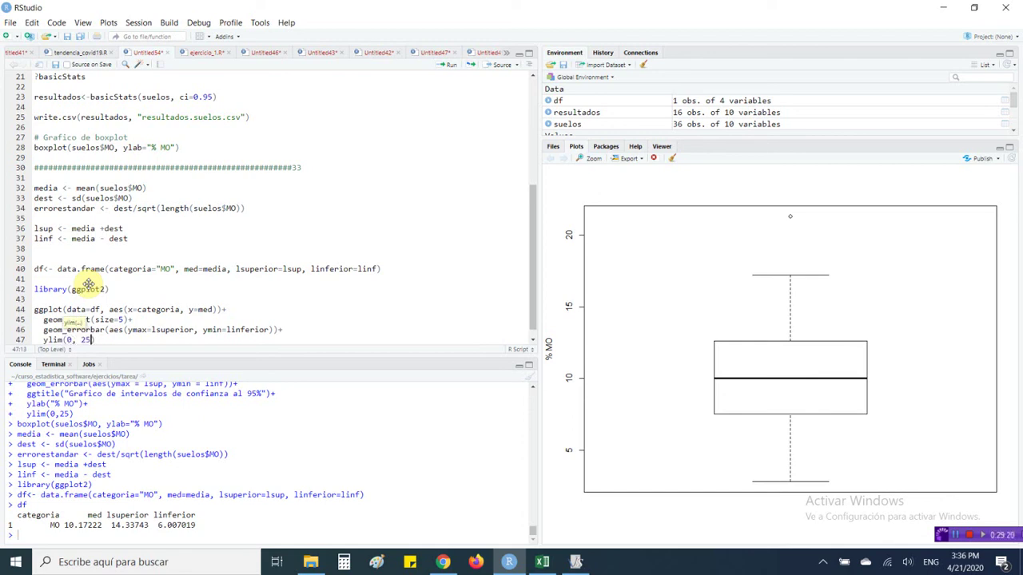
type(")+")
key("Return")
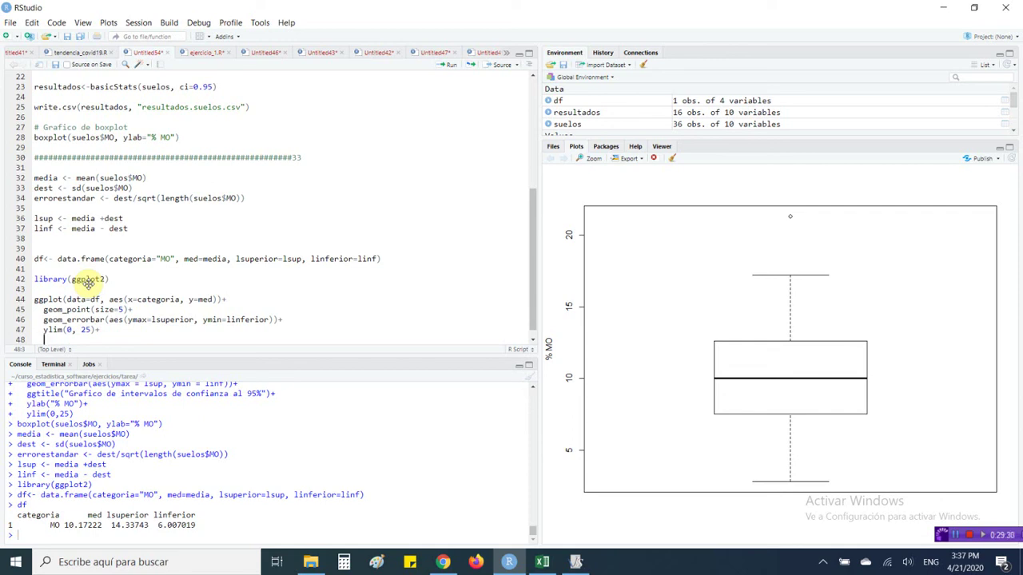
type("ylab(")
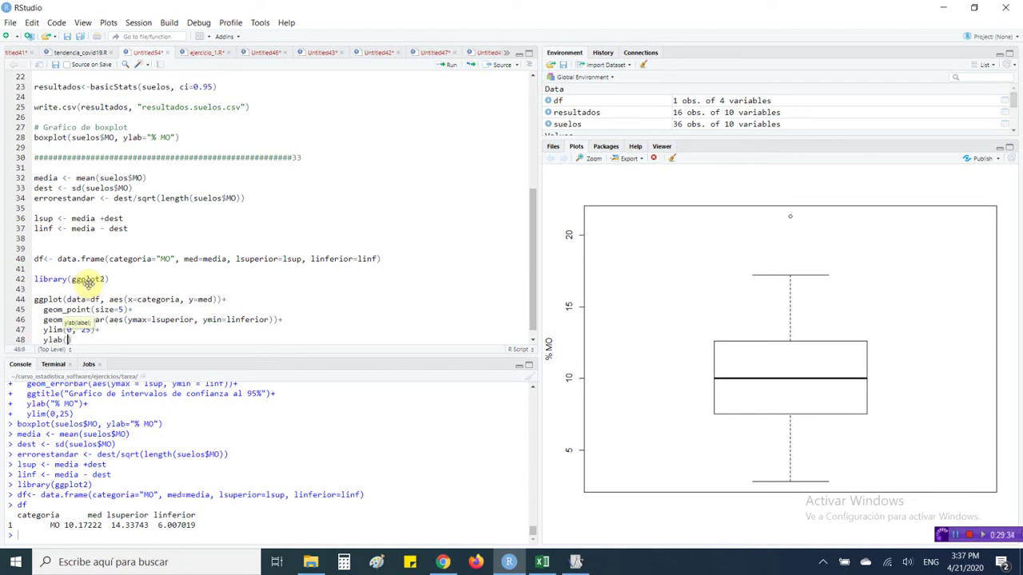
type("\"% MO")
key("End")
type("+")
key("Return")
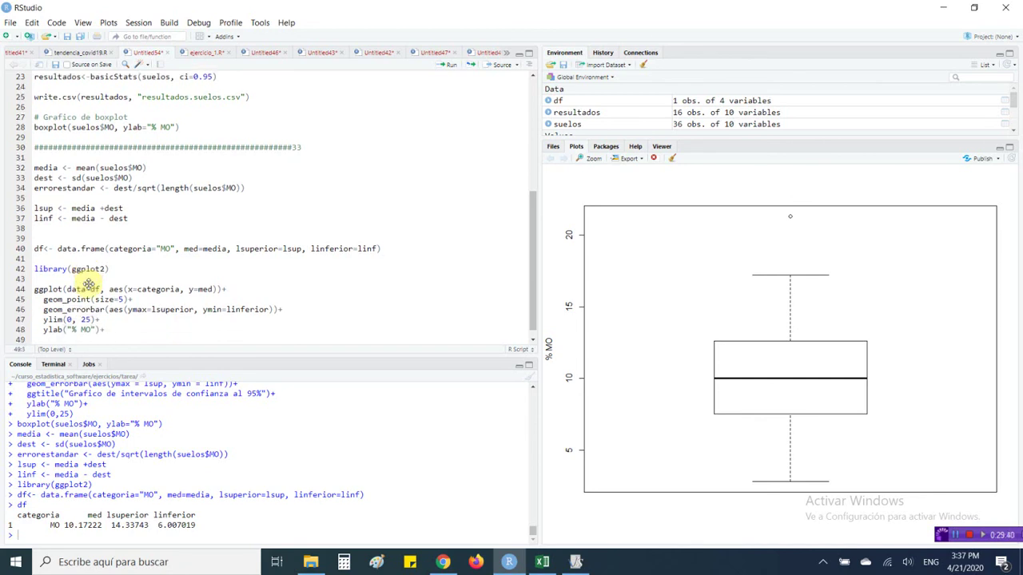
- Add the title with ggtitle("Grafico de media con barra de error (+- 1 sd)") and run the ggplot code
type("ggtitle(")
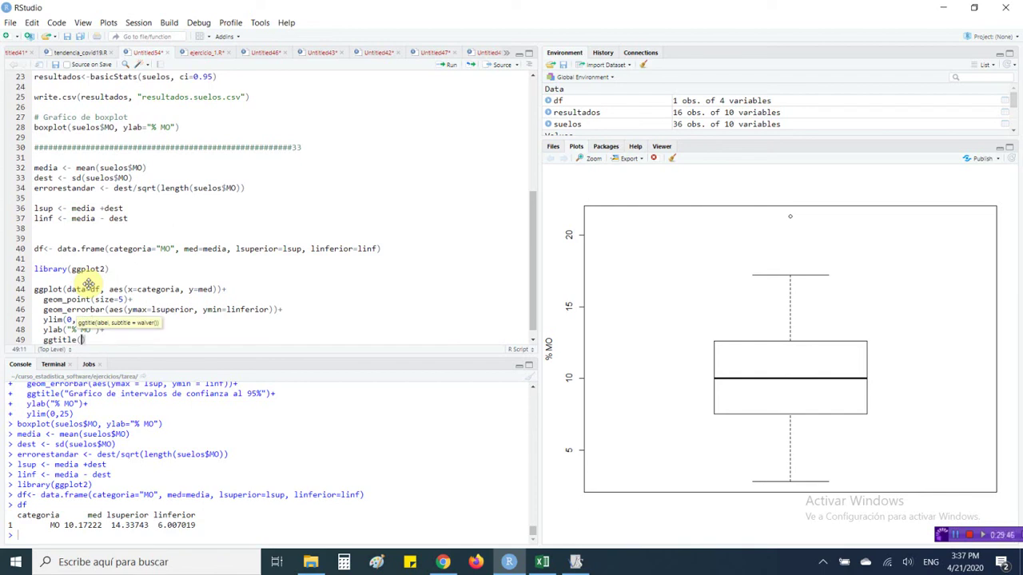
type("\"")
type("Grafico de media con ")
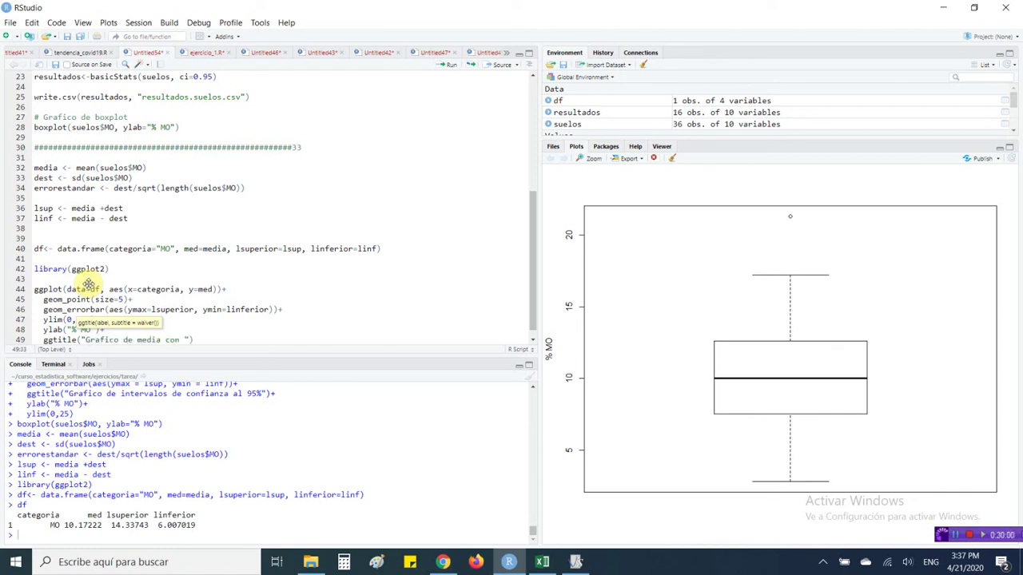
type("barra de error ()")
key("Left")
type("+- 1SD")
key("Left")
key("Left")
type(")")
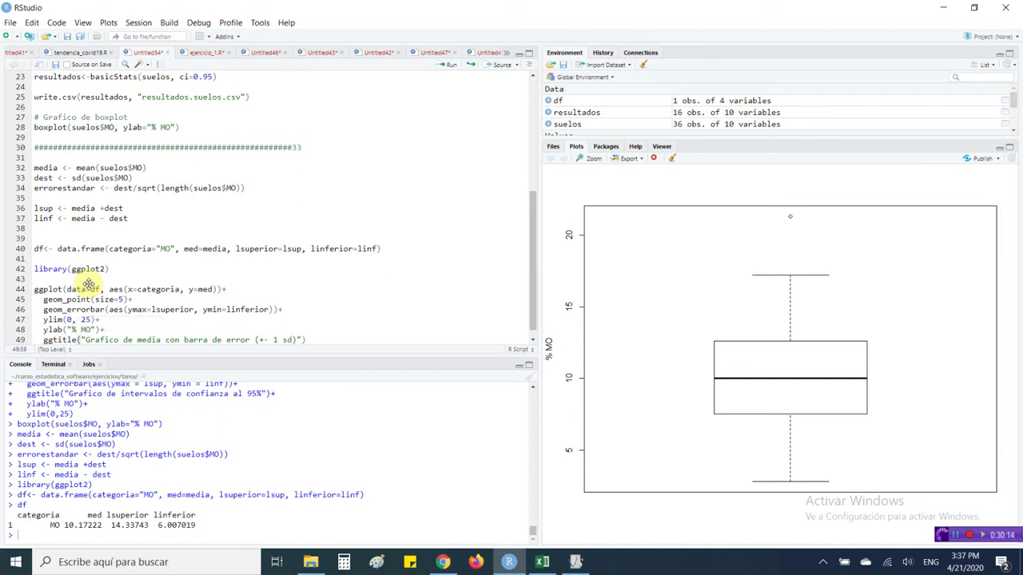
key("ctrl+Return")
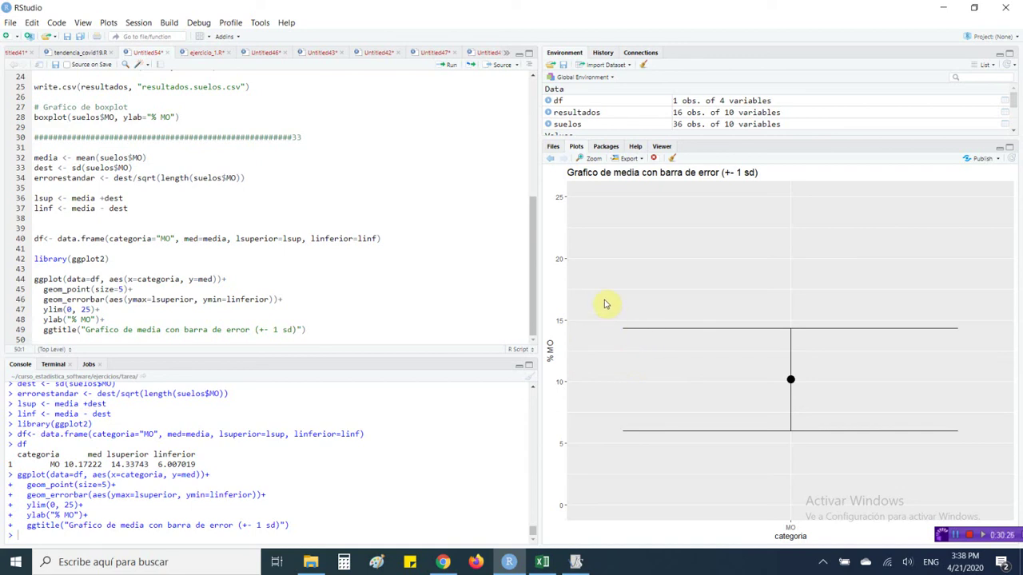
left_click(627, 158)
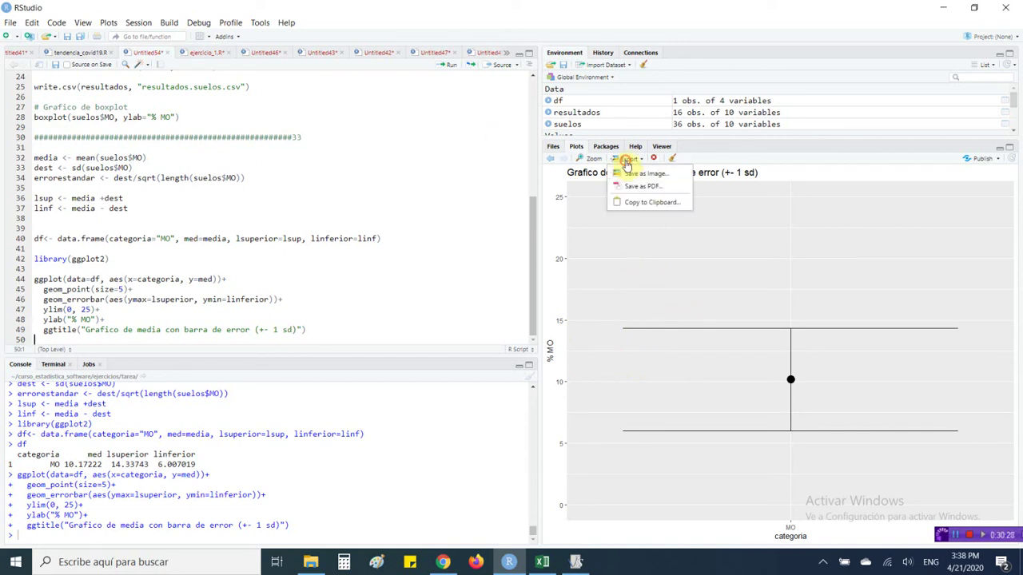
left_click(650, 203)
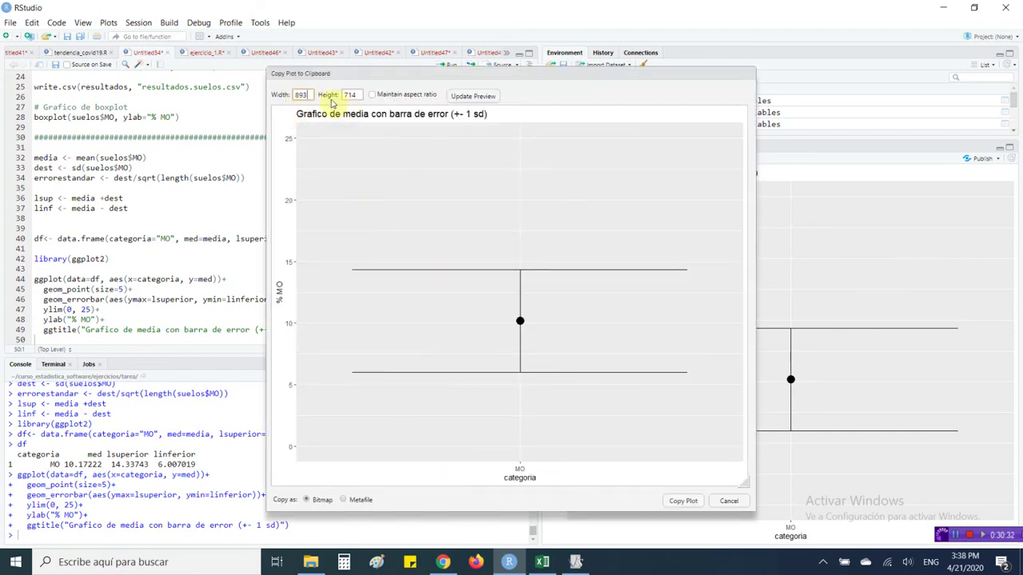
left_click(723, 499)
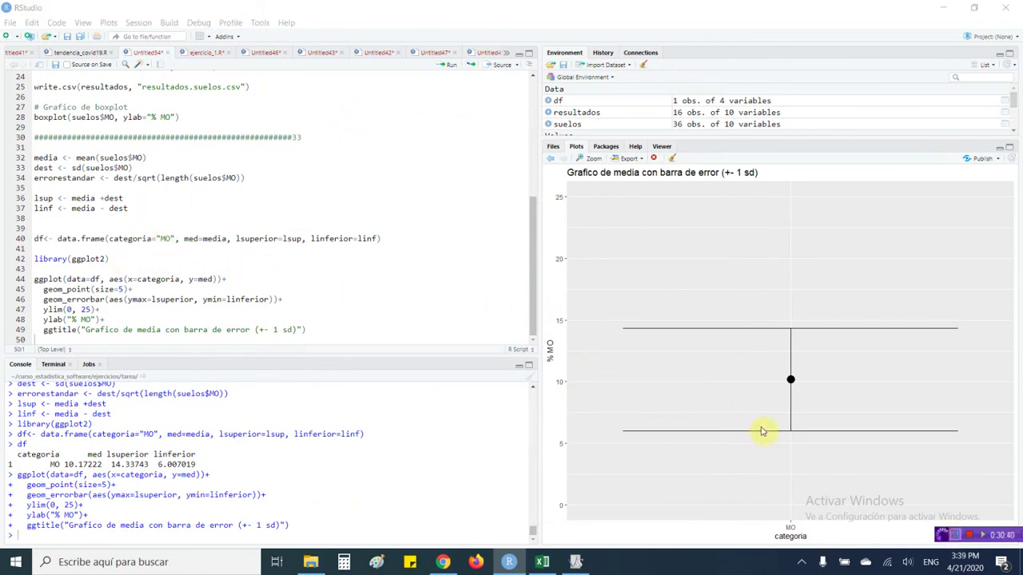
- Extend the plot code after ggtitle with + and start a theme( call on line 50 with the plot.title argument
left_click(313, 330)
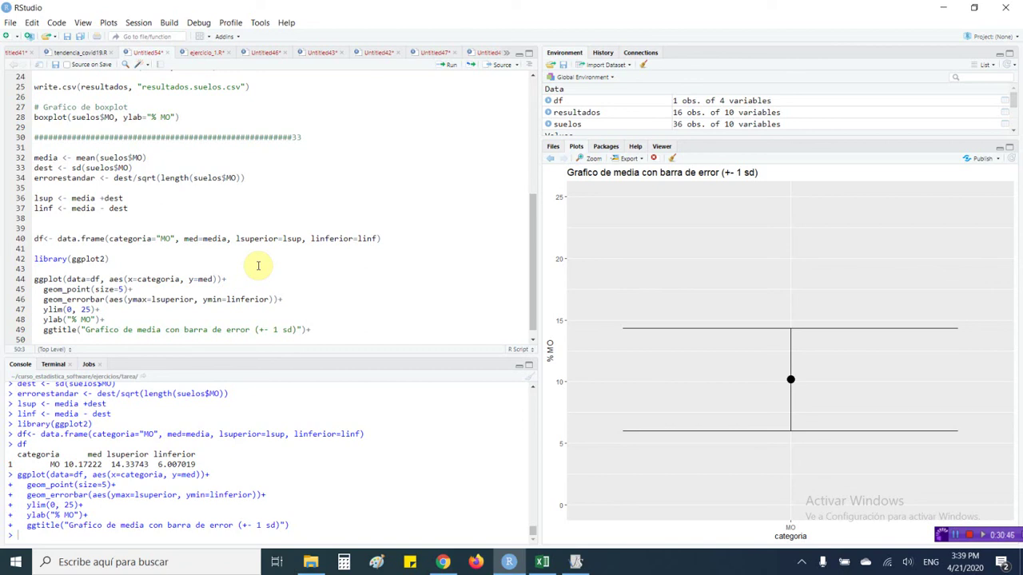
type("theme")
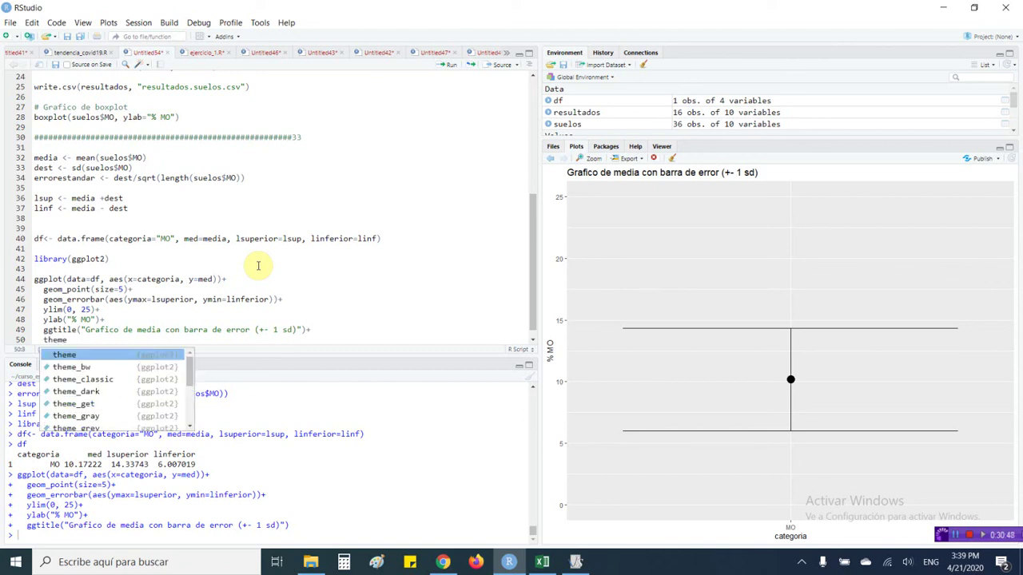
type("(")
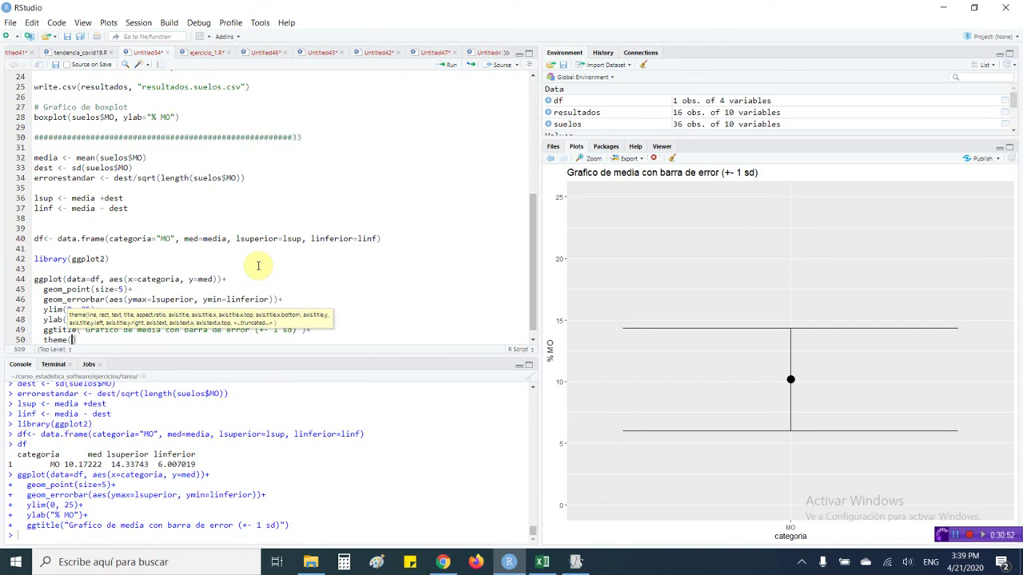
type("plot")
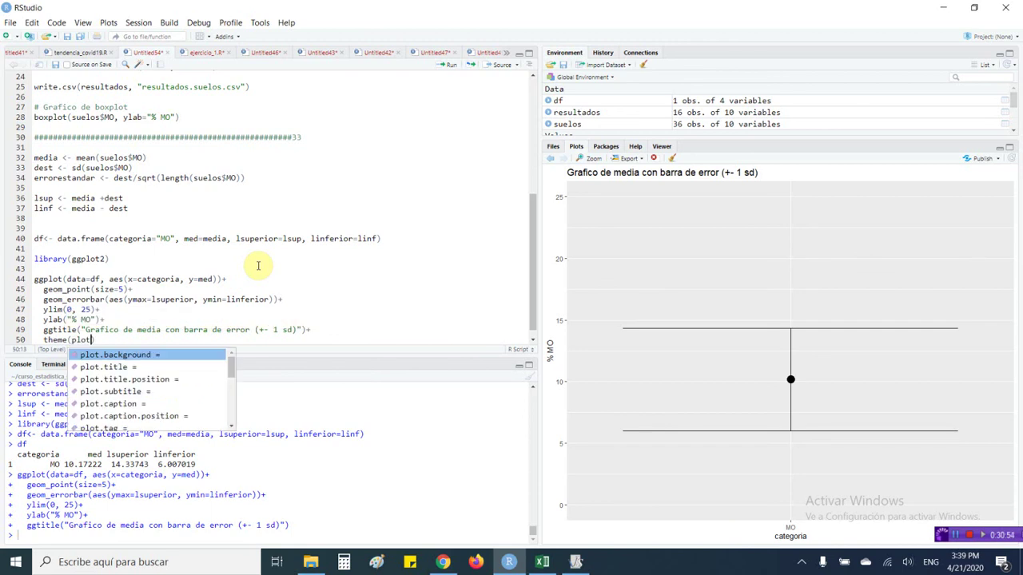
type(".")
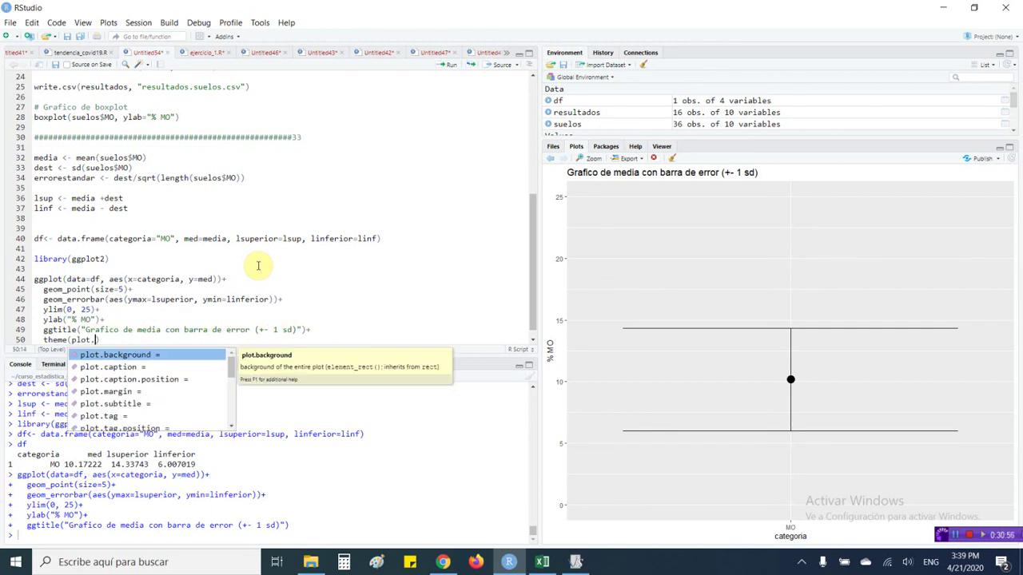
type("ti")
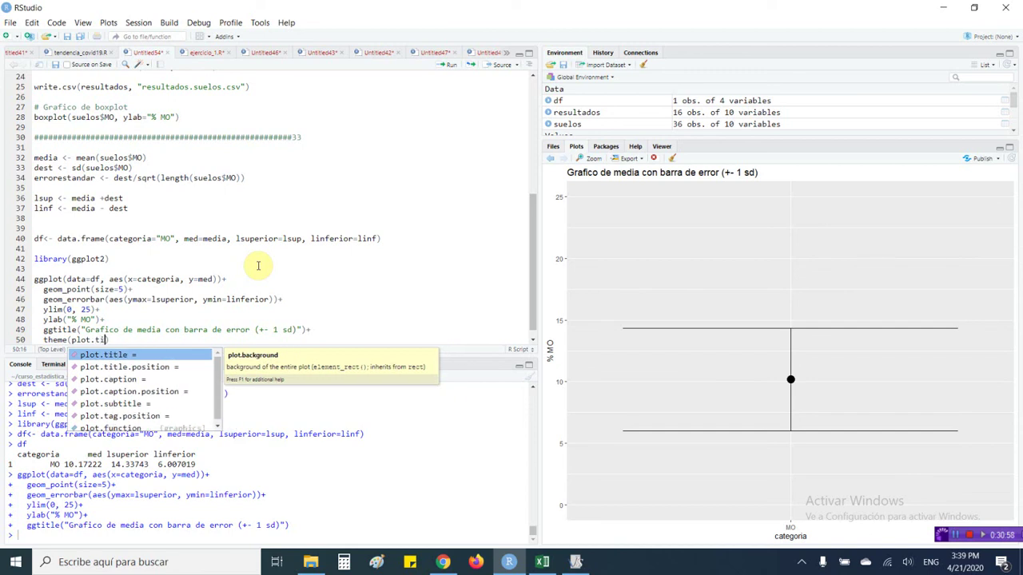
key("Return")
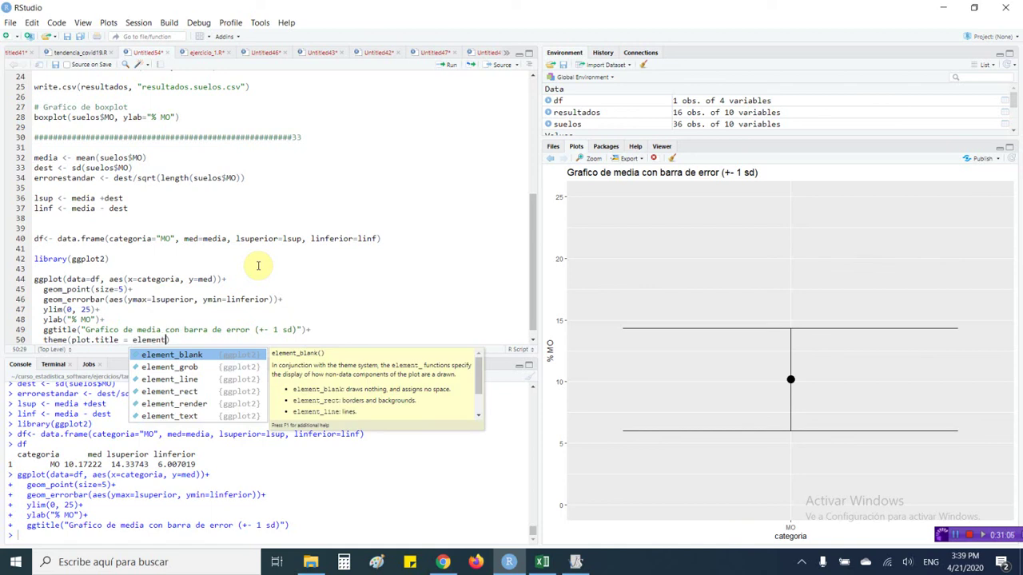
- Center the plot title by completing the theme with element_text(hjust = 0.5)), and rerun the ggplot code
type("element")
key("Down")
key("Down")
key("Down")
key("Down")
key("Down")
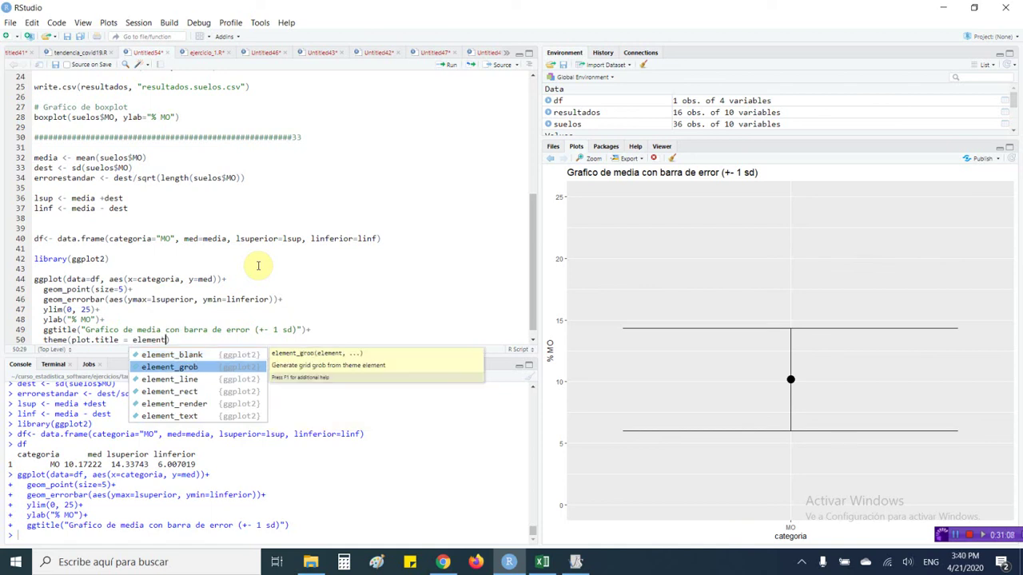
key("Return")
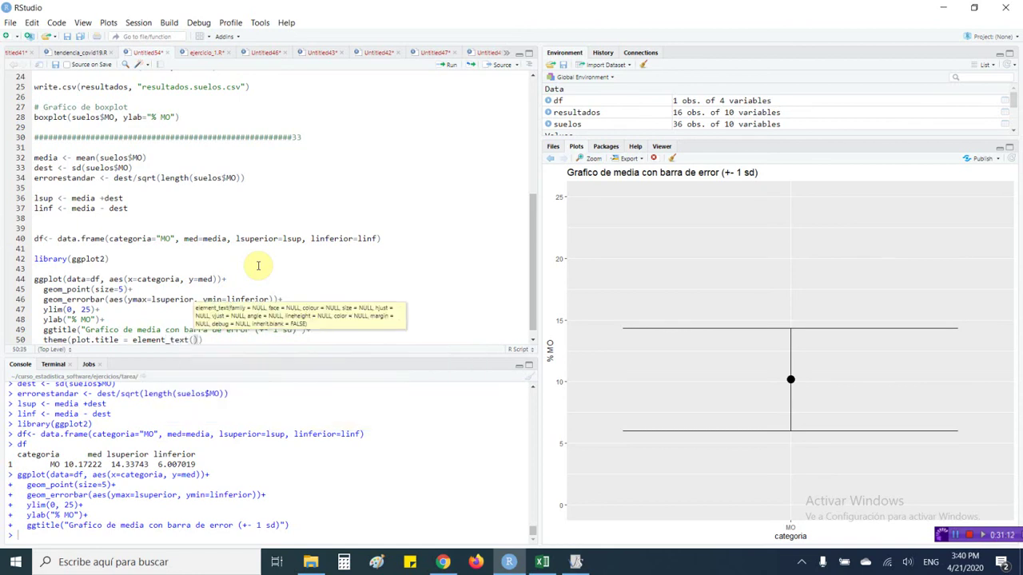
type("hjus")
key("Return")
type("0.5))")
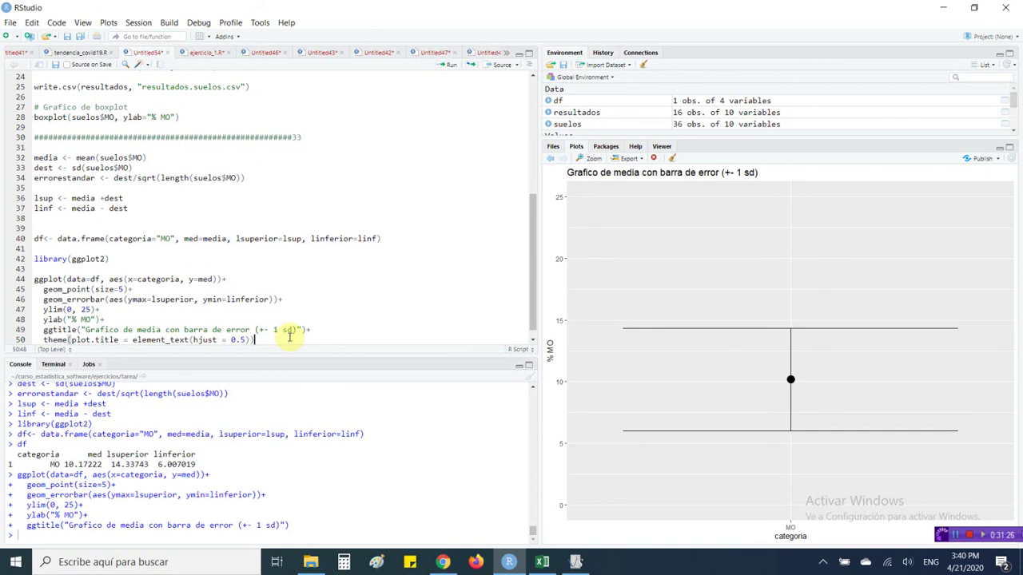
key("ctrl+Return")
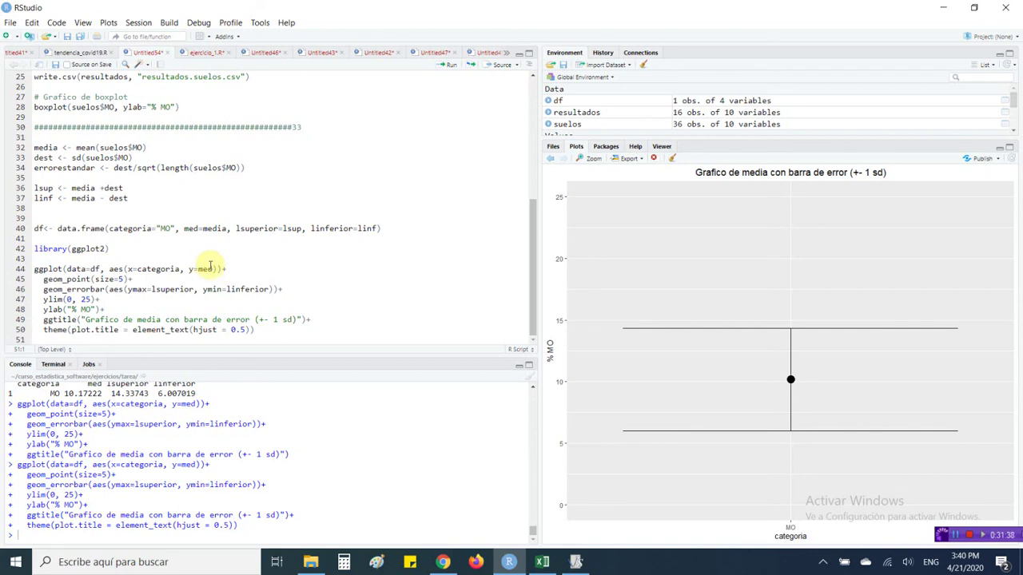
- Duplicate the code from lsup <- media +dest through the theme line, pasting the copy at line 54 after some blank lines
left_click_drag(256, 329, 24, 149)
key("ctrl+c")
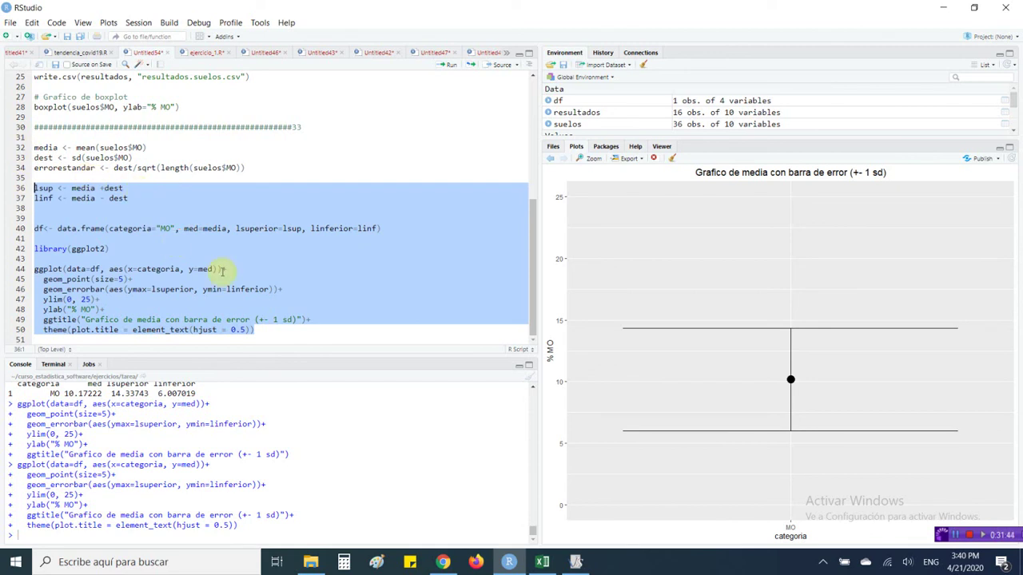
left_click(280, 333)
key("Return")
key("Return")
key("Return")
key("Return")
key("Return")
key("Return")
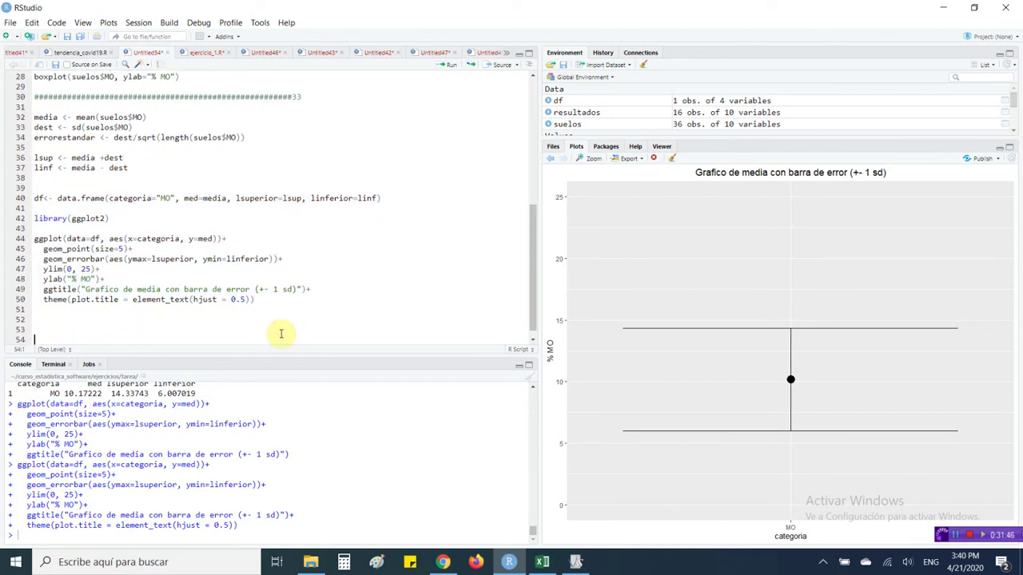
key("ctrl+v")
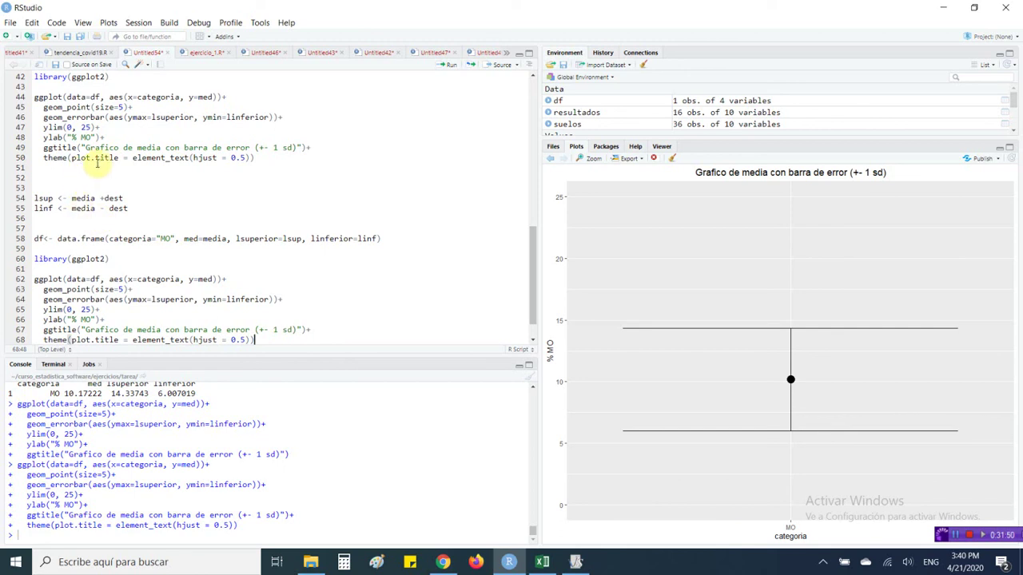
- Replace dest with errorestandar in the copied lsup and linf definitions on lines 54 and 55
left_click(130, 198)
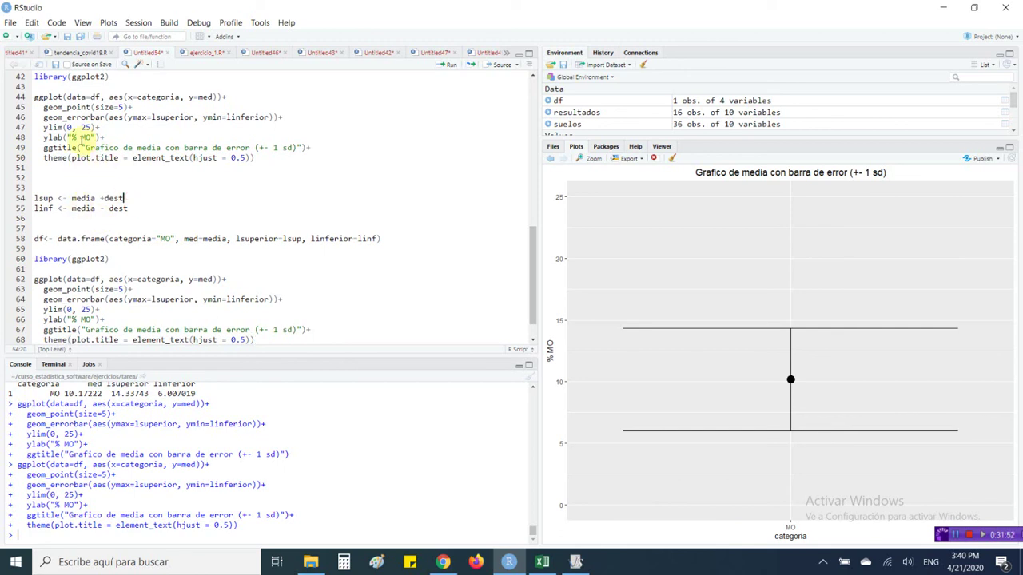
scroll(78, 132, "up", 2)
scroll(84, 80, "up", 1)
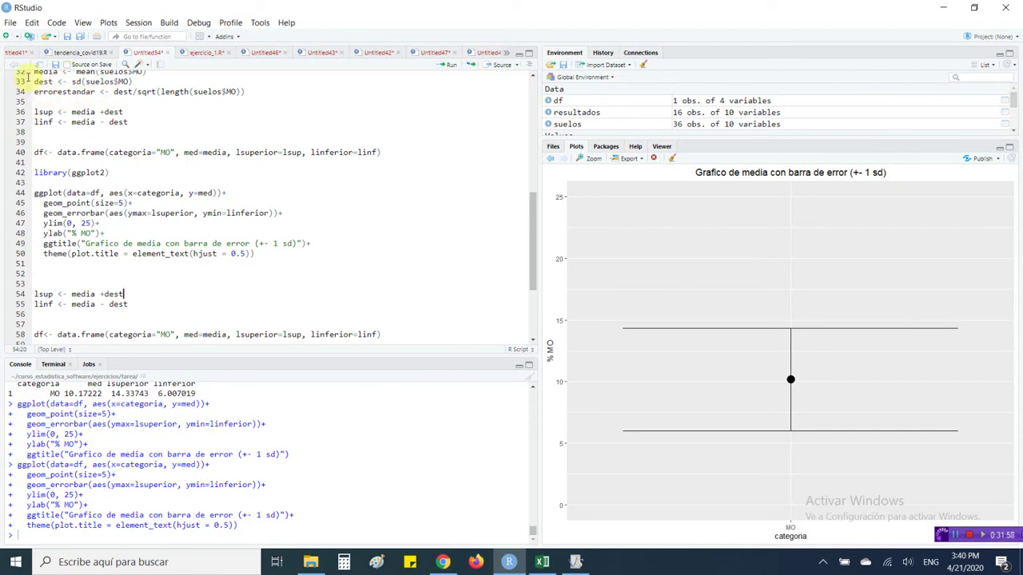
left_click_drag(34, 92, 96, 91)
key("ctrl+c")
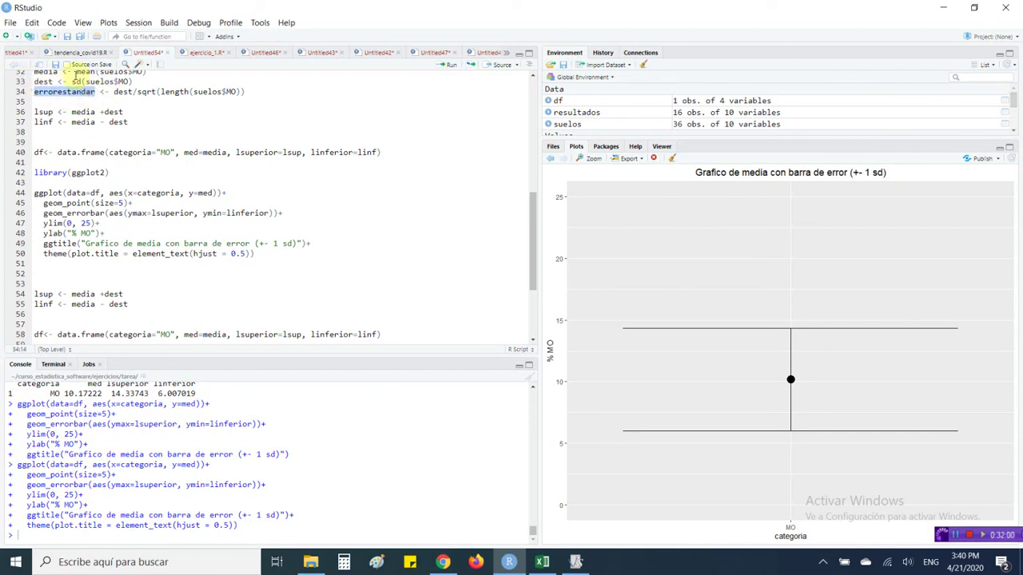
mouse_move(127, 294)
left_mouse_down()
mouse_move(105, 294)
mouse_move(109, 305)
left_mouse_up()
key("ctrl+v")
key("ctrl+v")
key("Up")
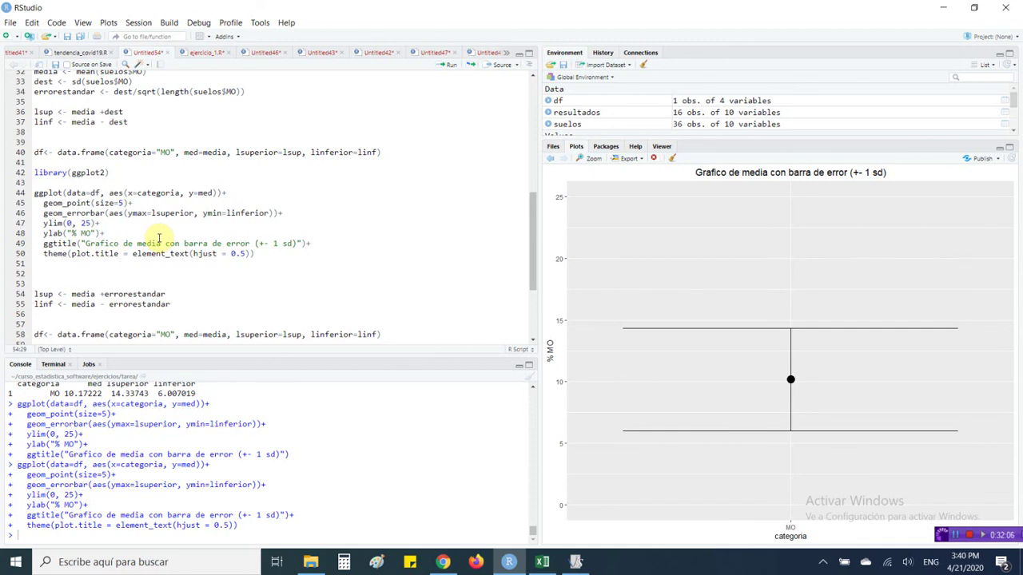
- Run the standard-error lsup, linf and df lines and the copied ggplot code to redraw the mean plot
key("ctrl+Return")
key("ctrl+Return")
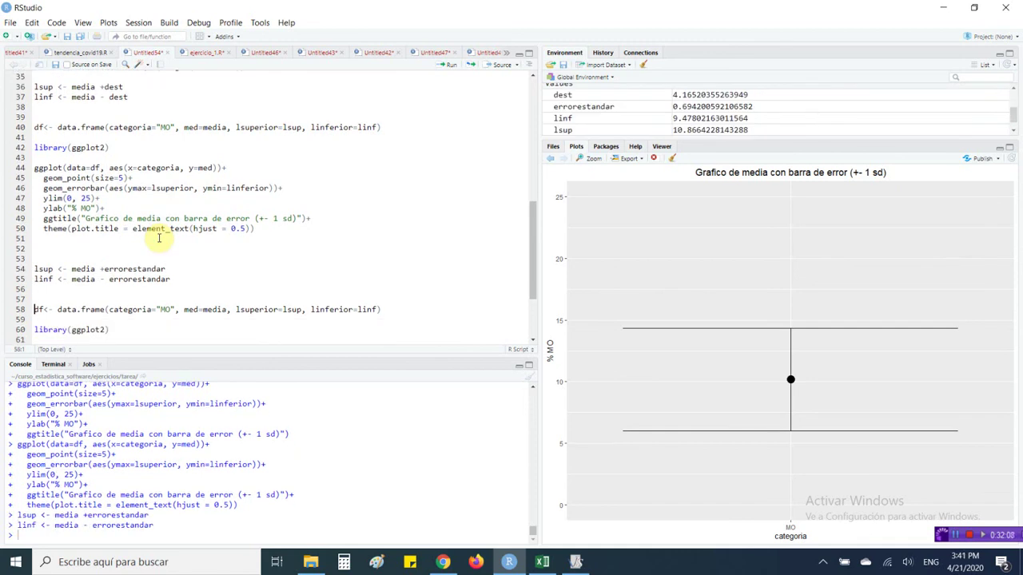
key("ctrl+Return")
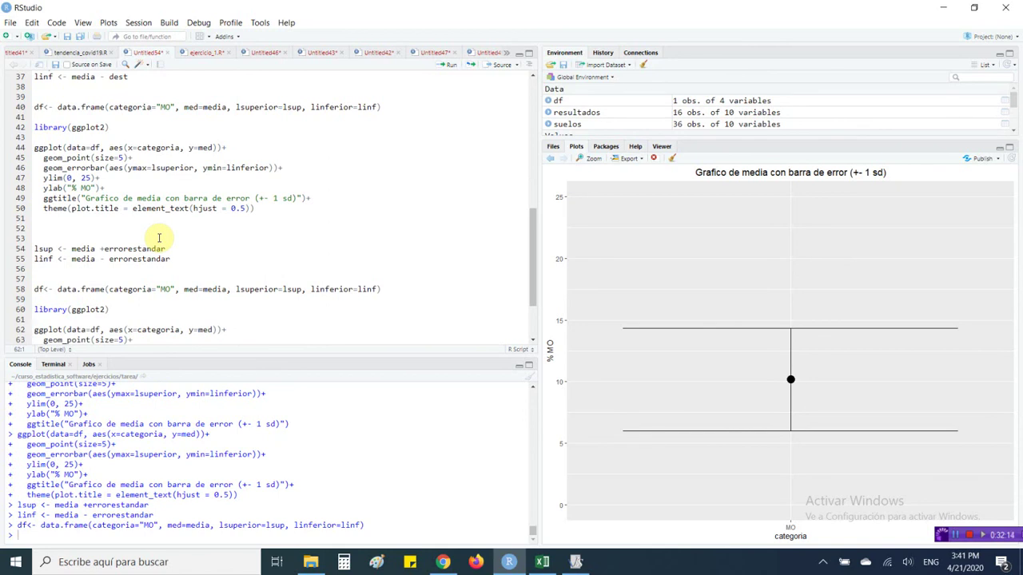
key("ctrl+Return")
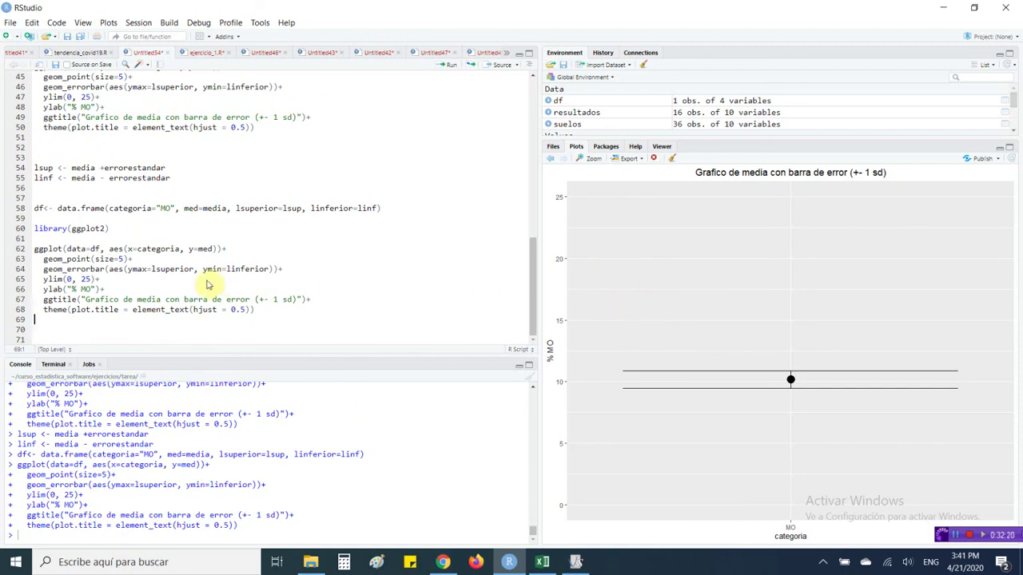
- Compare the standard deviation and standard error code blocks, examining how lsup and linf are defined in each
left_click(87, 329)
scroll(100, 177, "up", 2)
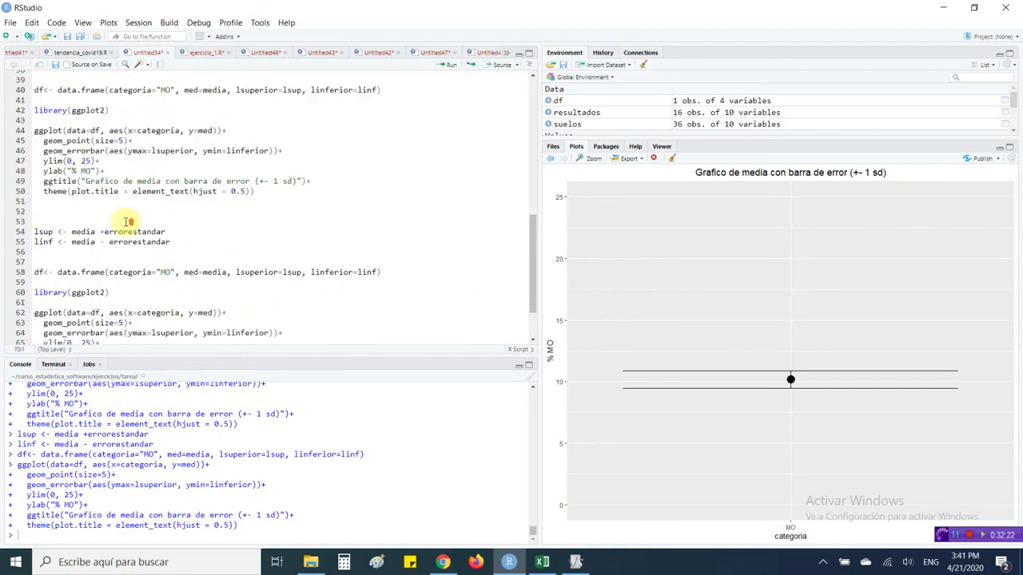
scroll(54, 210, "down", 1)
scroll(54, 210, "down", 1)
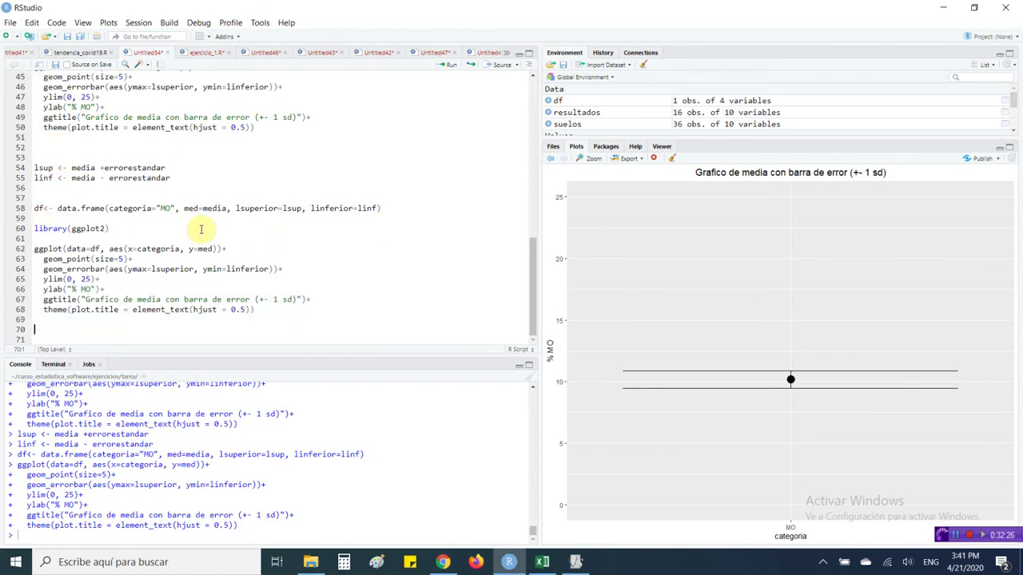
scroll(228, 208, "up", 3)
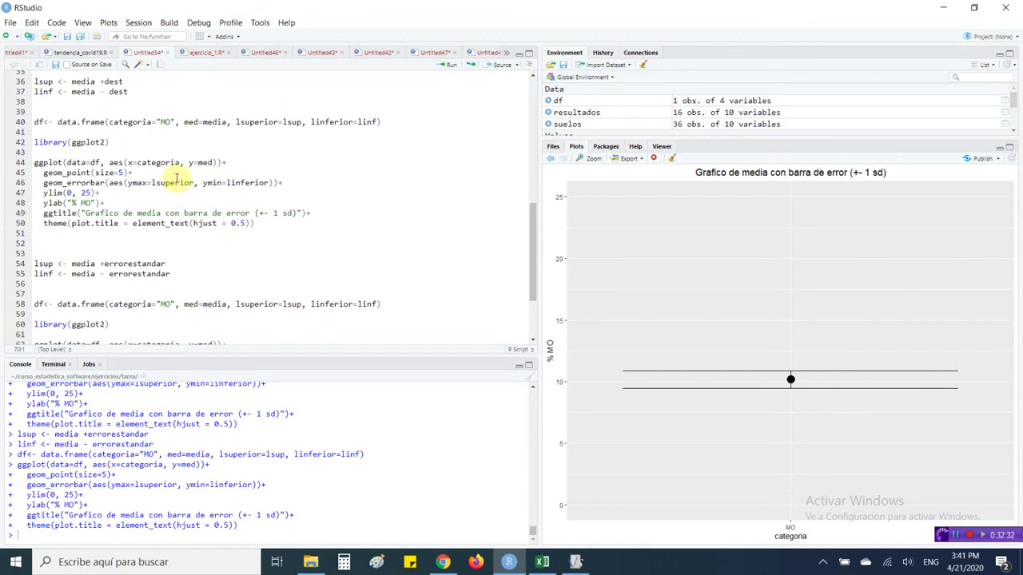
scroll(100, 120, "up", 1)
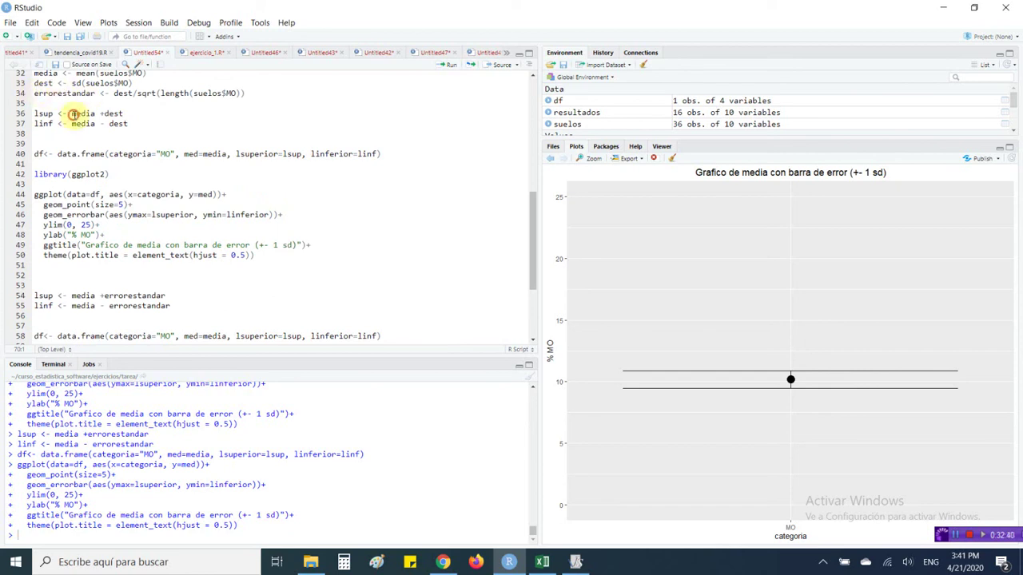
left_click_drag(71, 113, 126, 113)
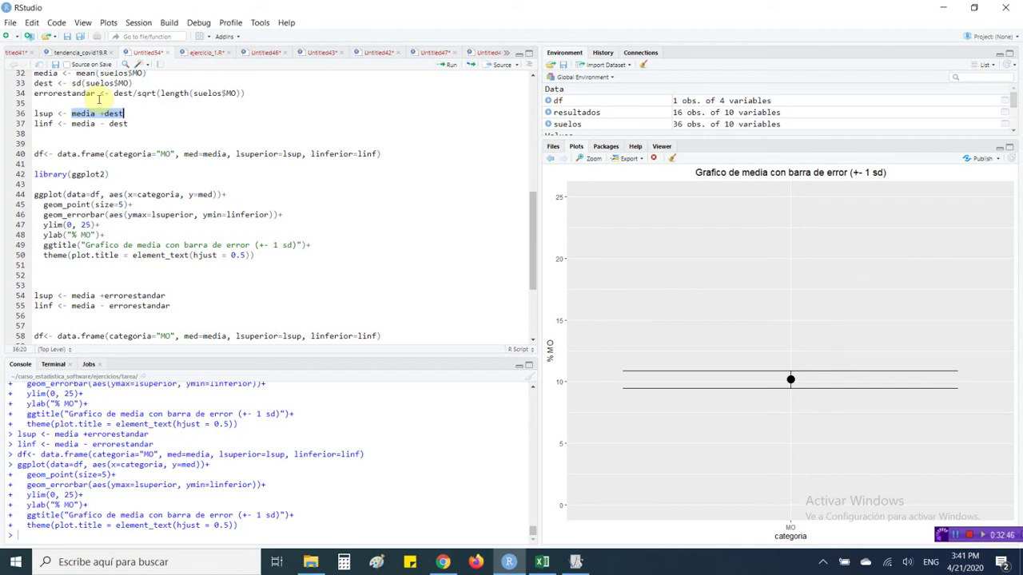
scroll(151, 136, "down", 4)
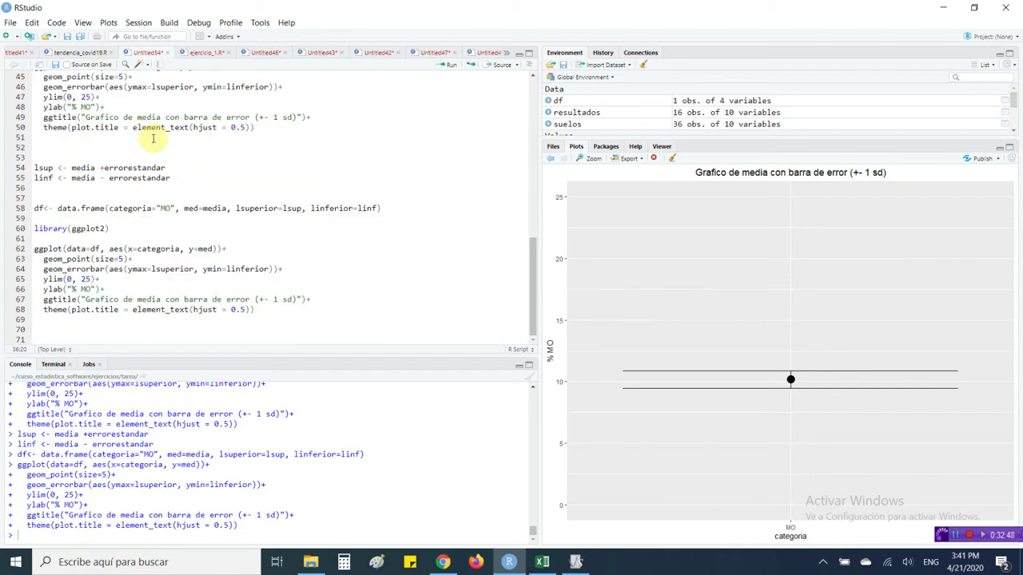
left_click(125, 327)
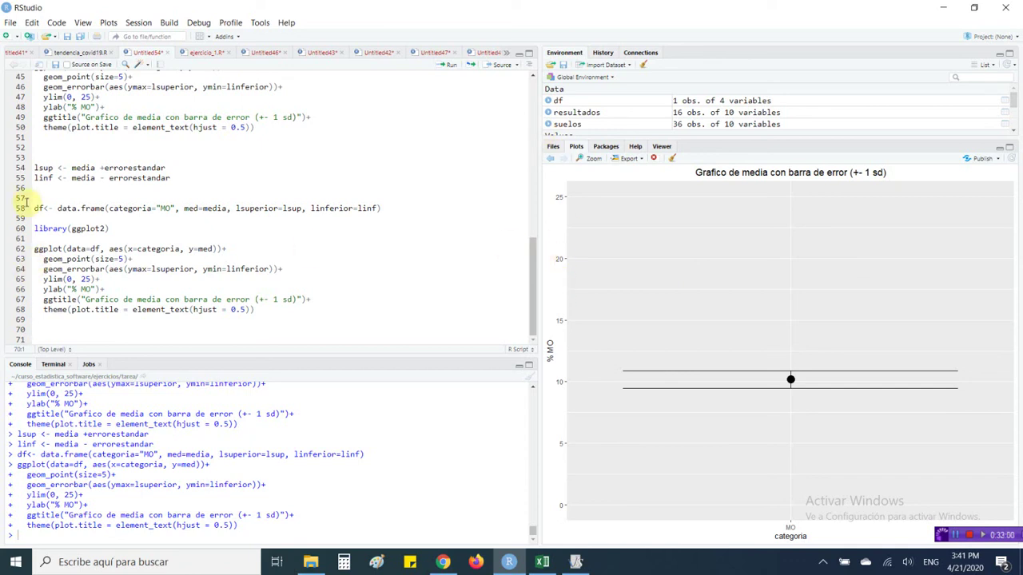
left_click(33, 250)
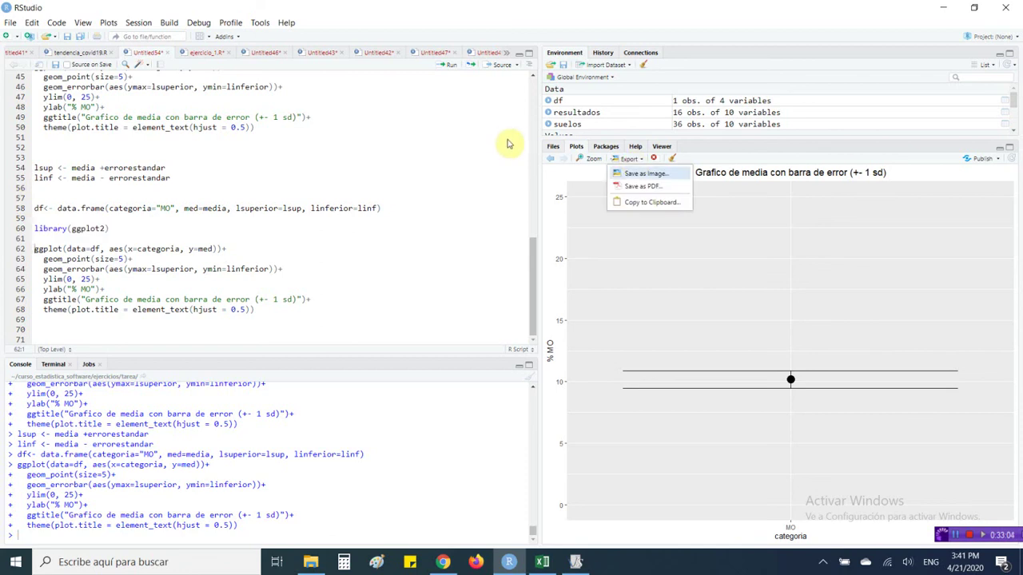
key("Down")
key("Down")
left_click(69, 331)
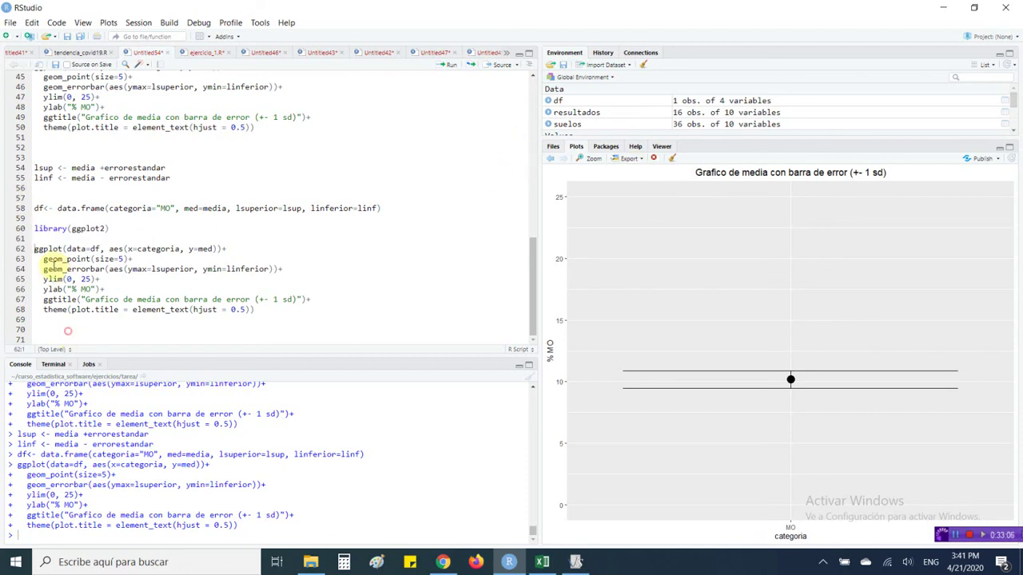
left_click(45, 332)
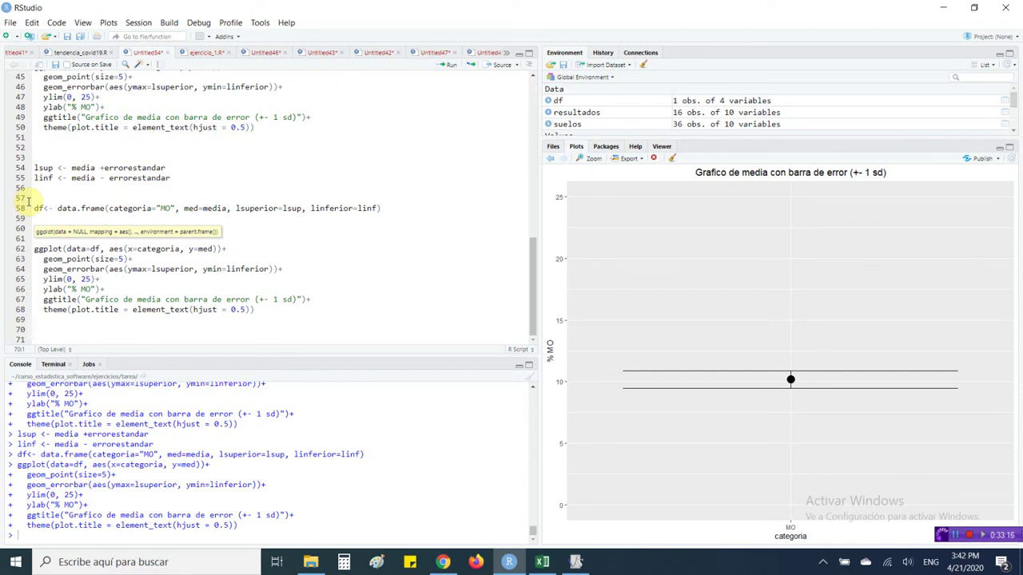
- Assign the ggplot call on line 62 to an object named grafico and run it
left_click(35, 250)
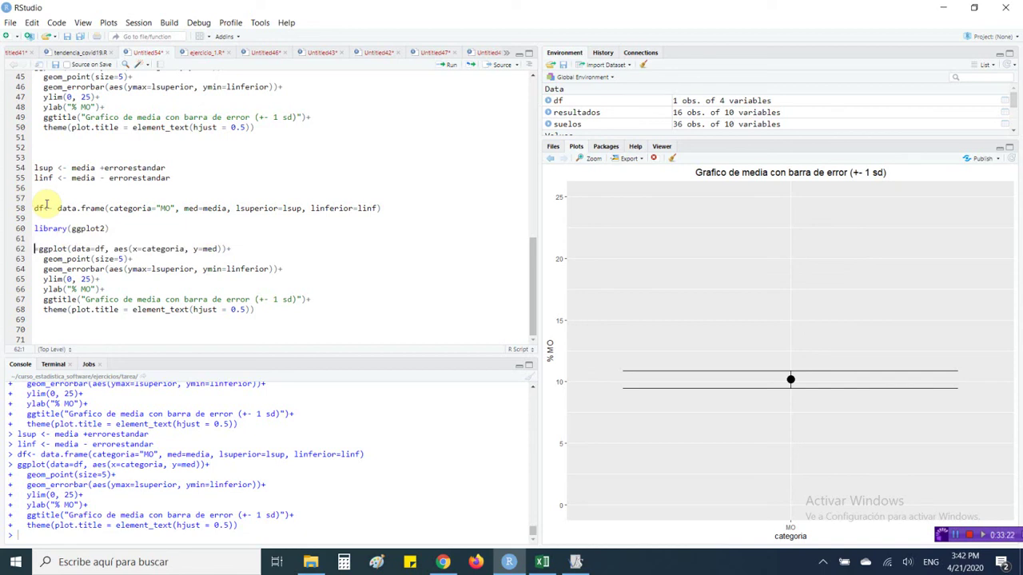
type("grafico")
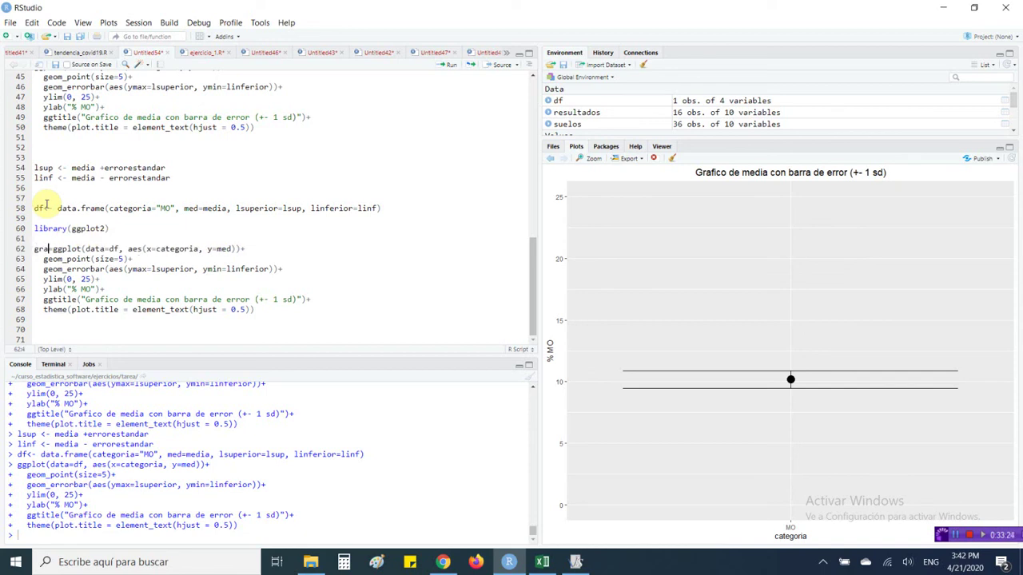
key("ctrl+Return")
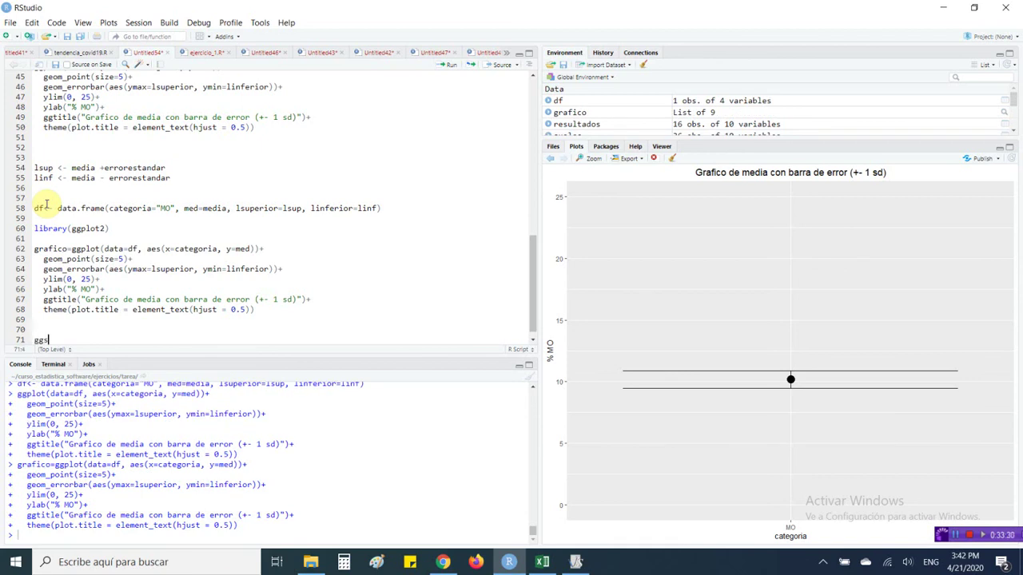
- Write a ggsave() call on line 71 with grafico as its argument
type("ave")
type("(")
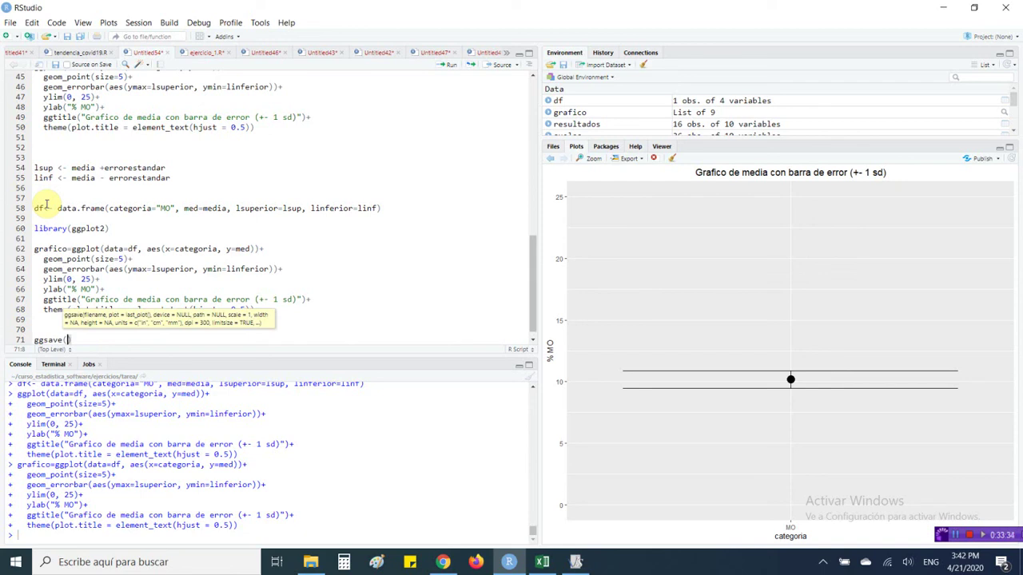
type("grafico")
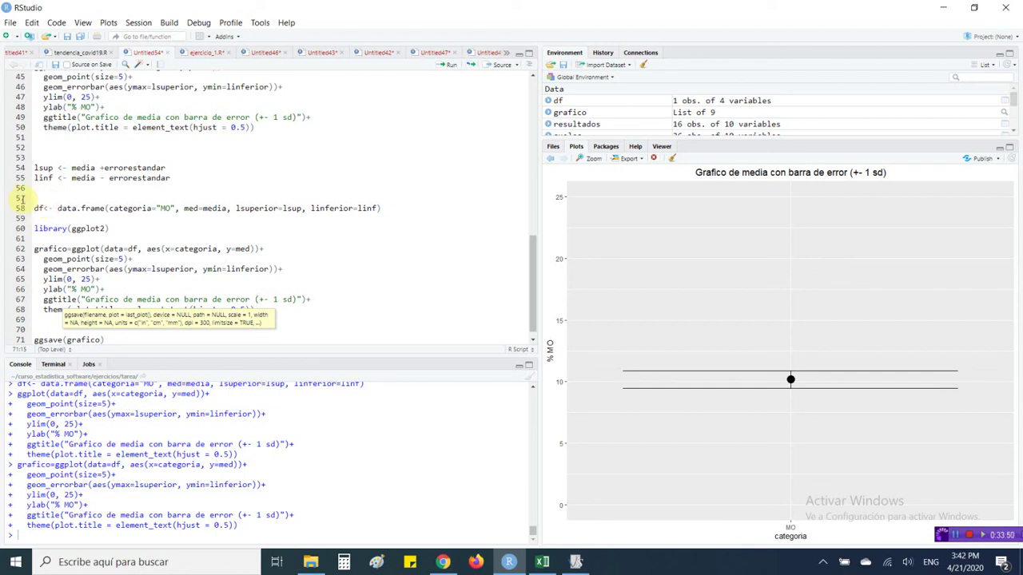
- Insert filename = "grafico_barraserror.png" before grafico in the ggsave call and add a trailing comma for another argument
key("ctrl+Left")
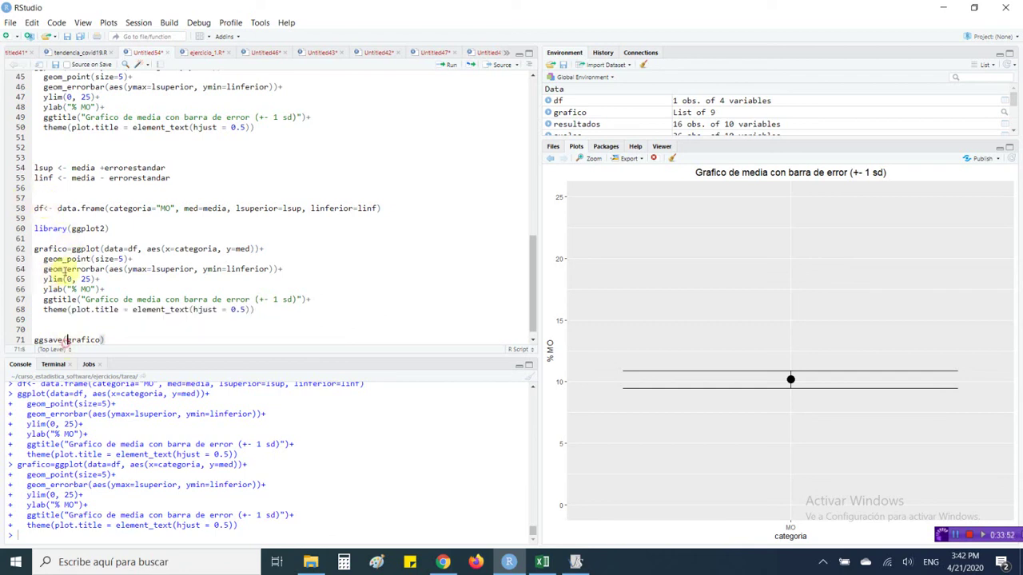
type(",")
type("file")
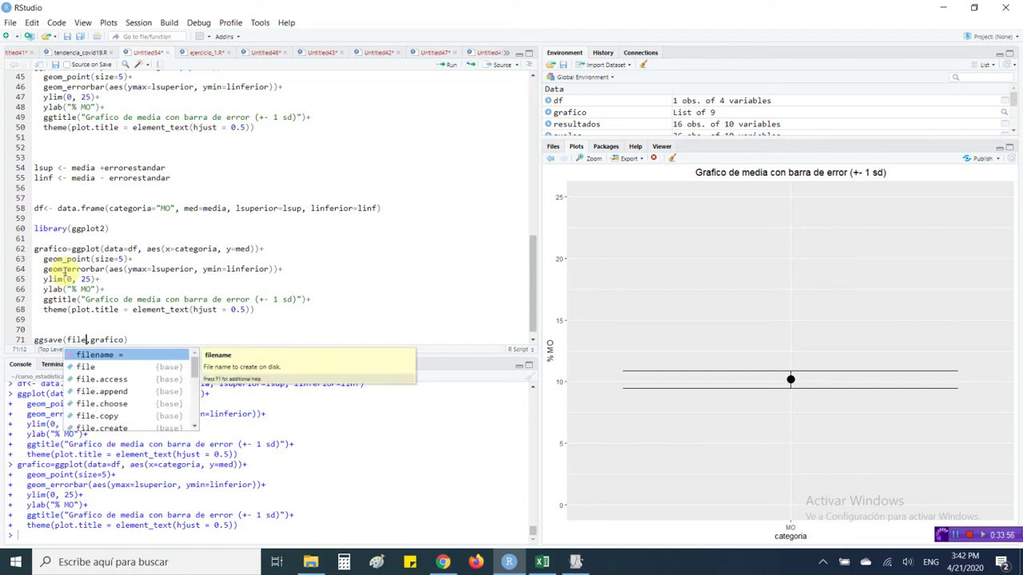
key("Tab")
type("\"")
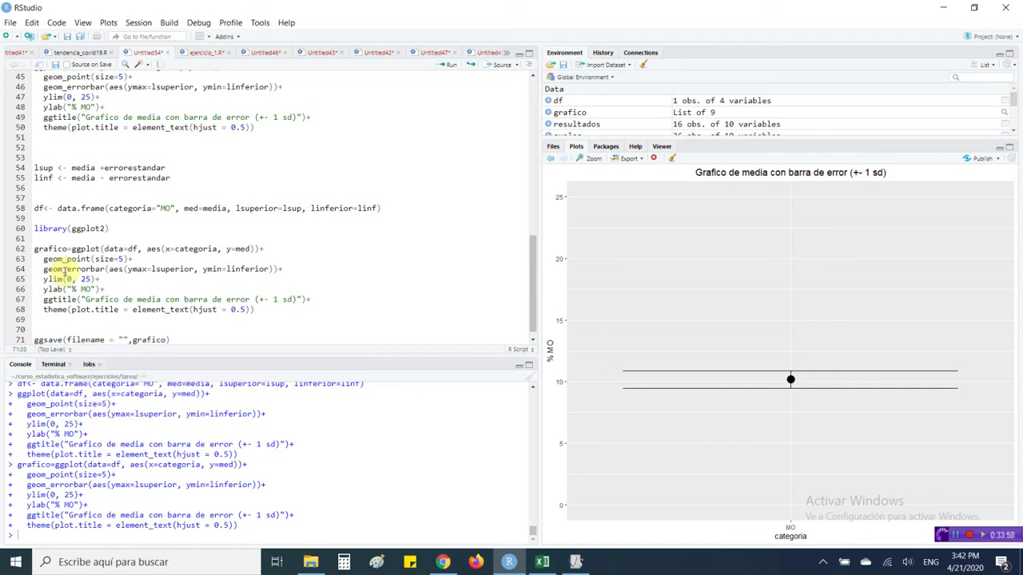
type("grafico_barras")
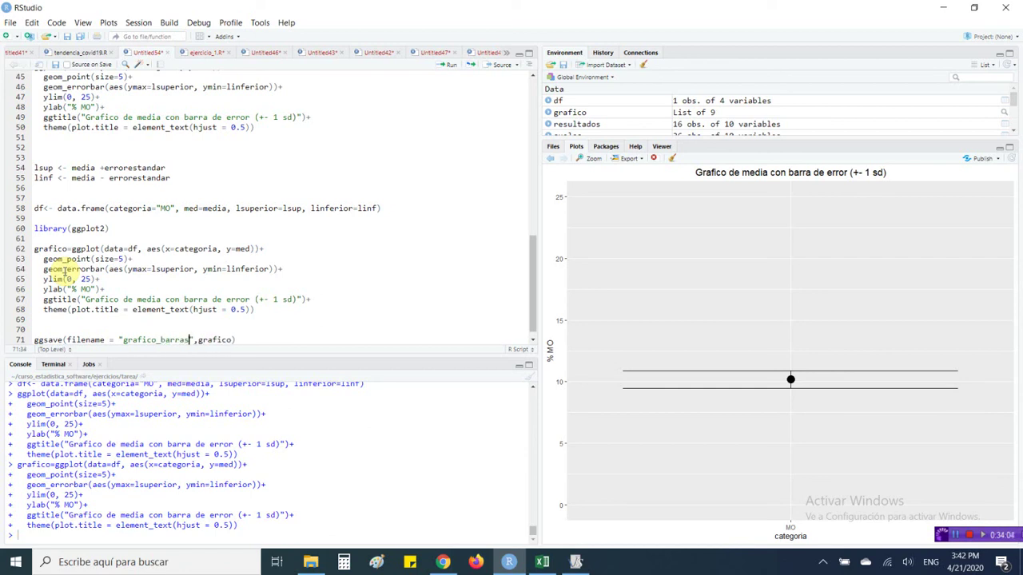
type("error.png\", grafico,")
- Run ?ggsave from line 70 and examine the plot argument in the function's help page
key("Up")
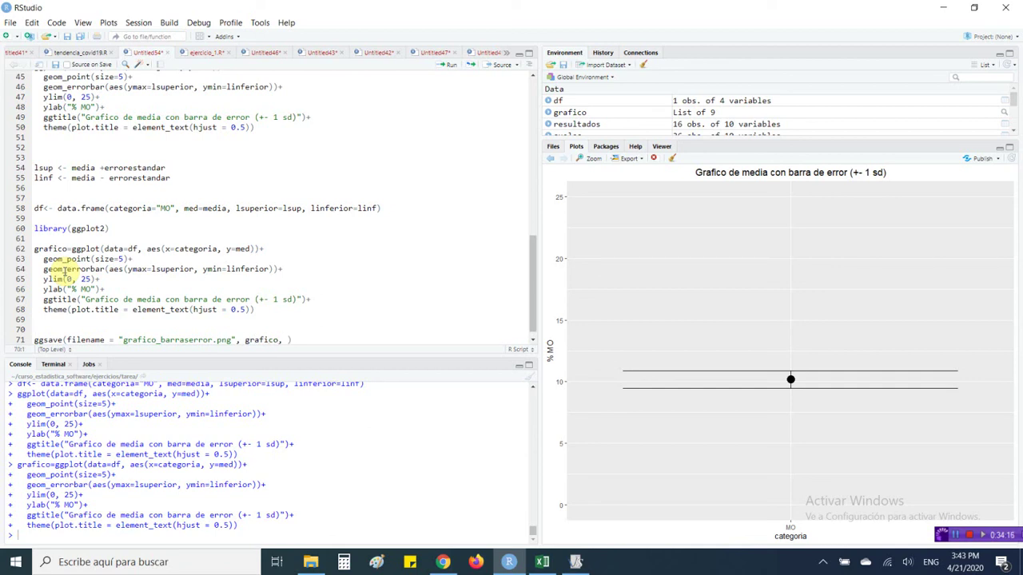
type("?ggsave")
key("ctrl+Return")
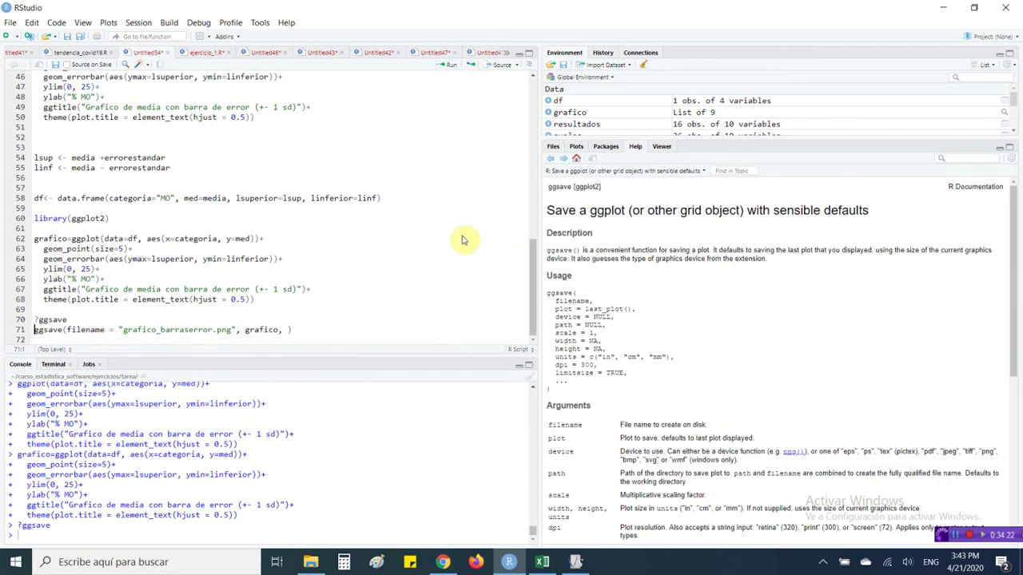
left_click_drag(556, 302, 621, 310)
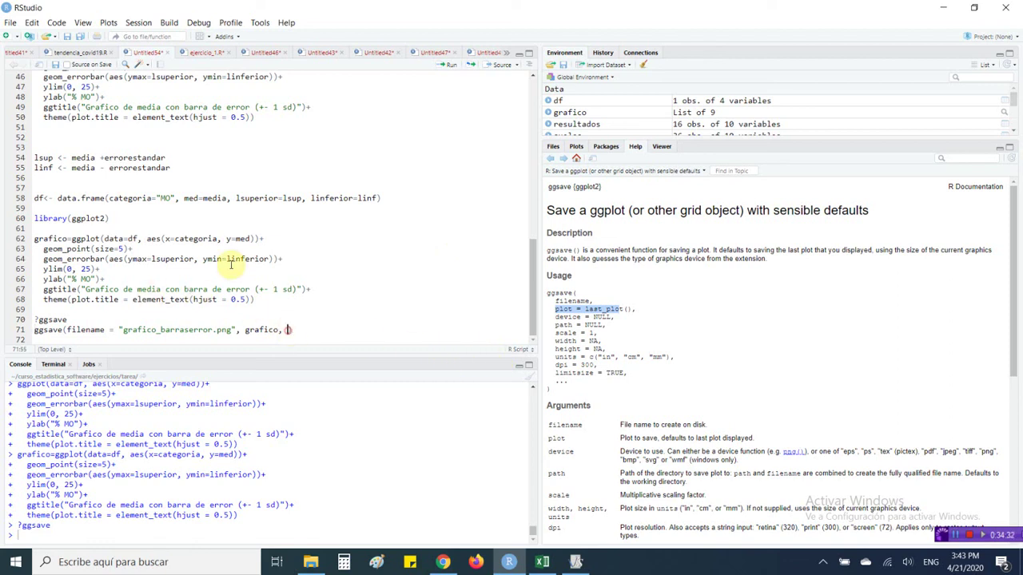
- Add the argument device = "png", after grafico in the ggsave call
type("device")
key("Tab")
type("\"png\",")
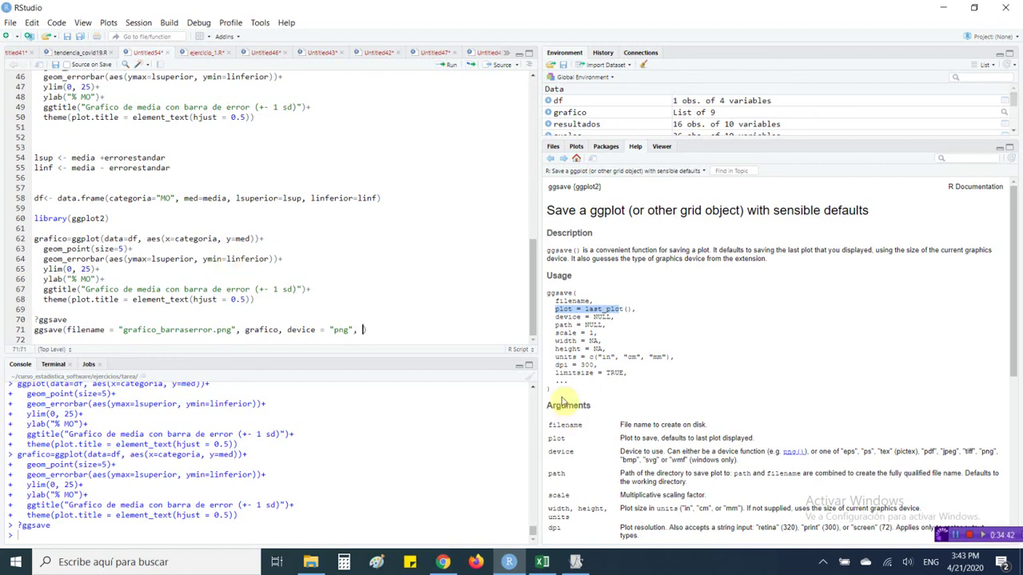
- Check the current plot's width and height in the copy-to-clipboard export dialog and close it without copying
scroll(700, 491, "down", 1)
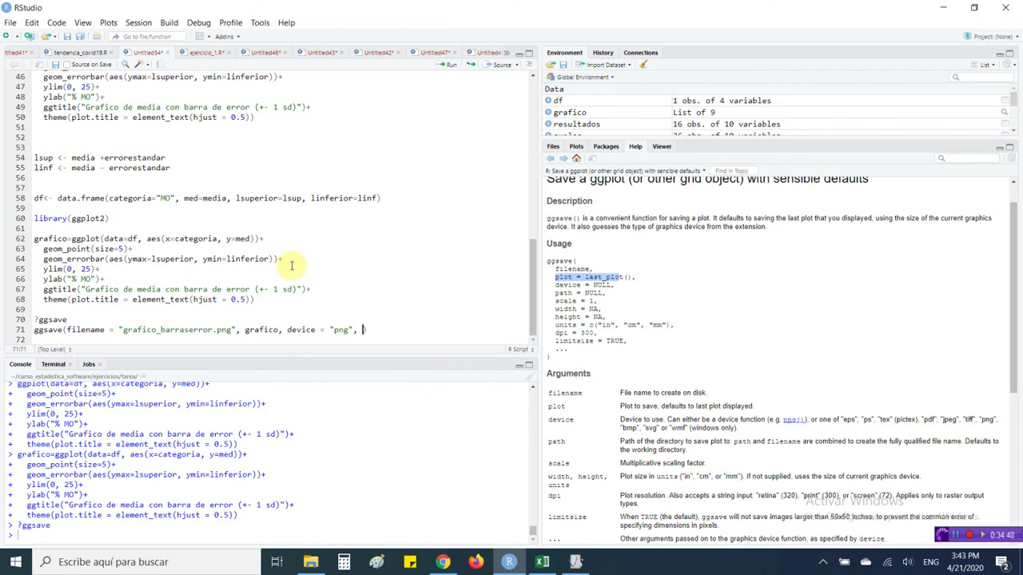
left_click(576, 147)
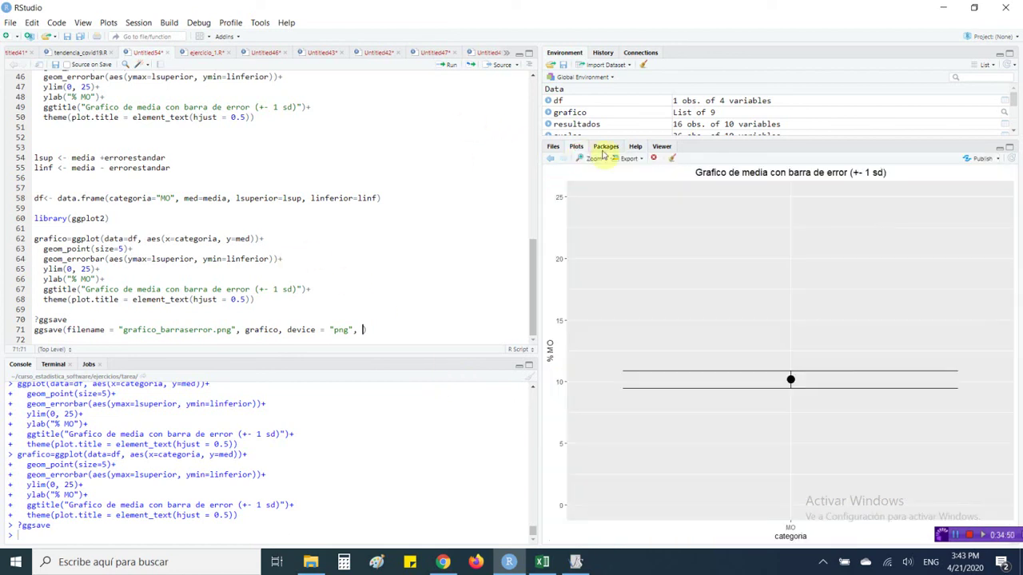
left_click(640, 159)
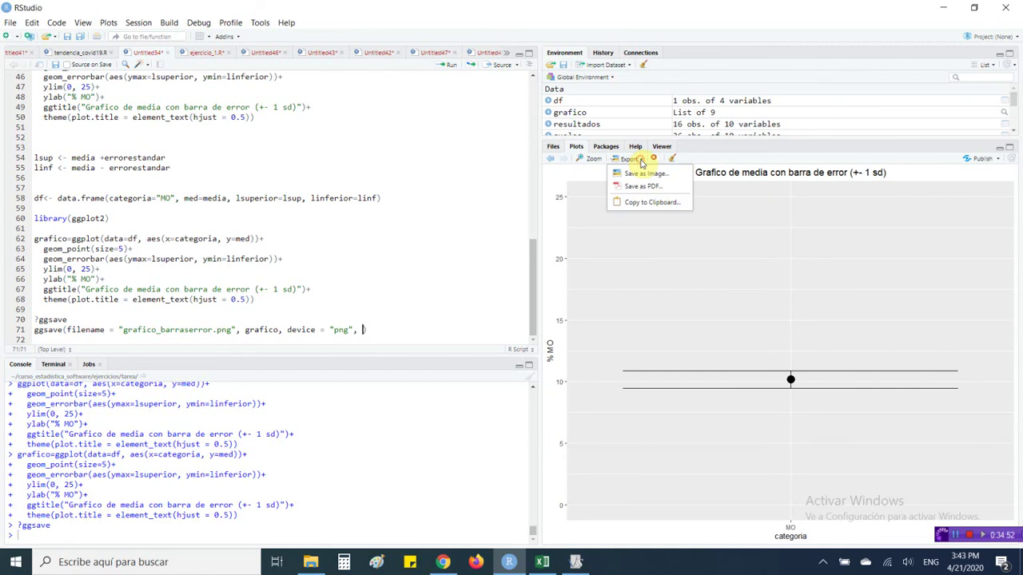
left_click(643, 202)
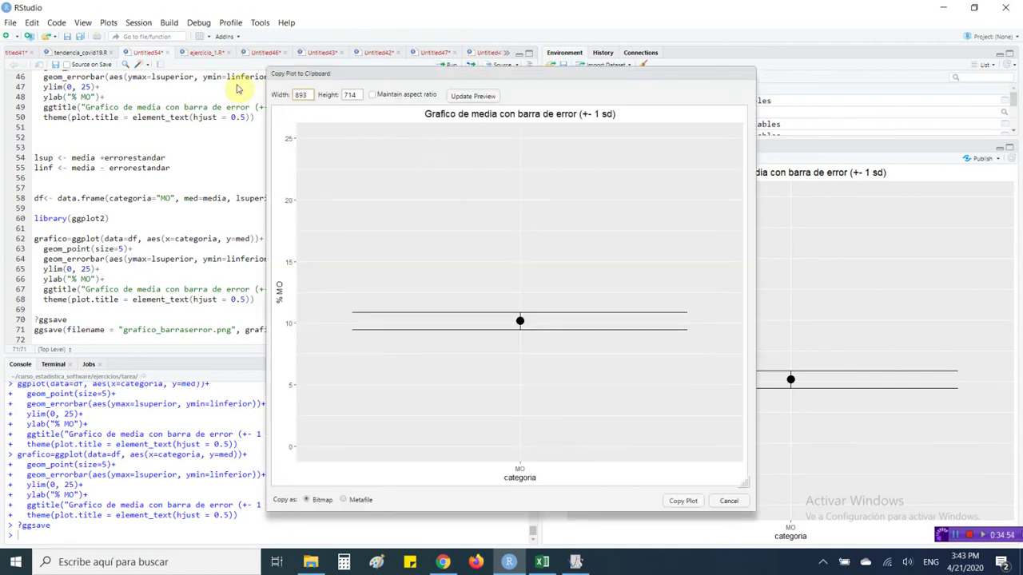
double_click(300, 95)
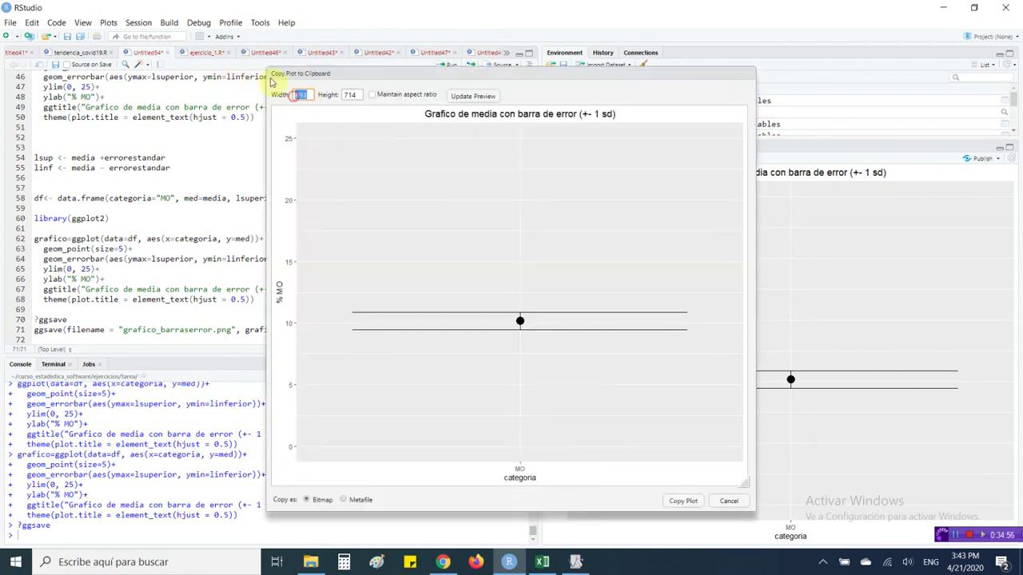
double_click(355, 94)
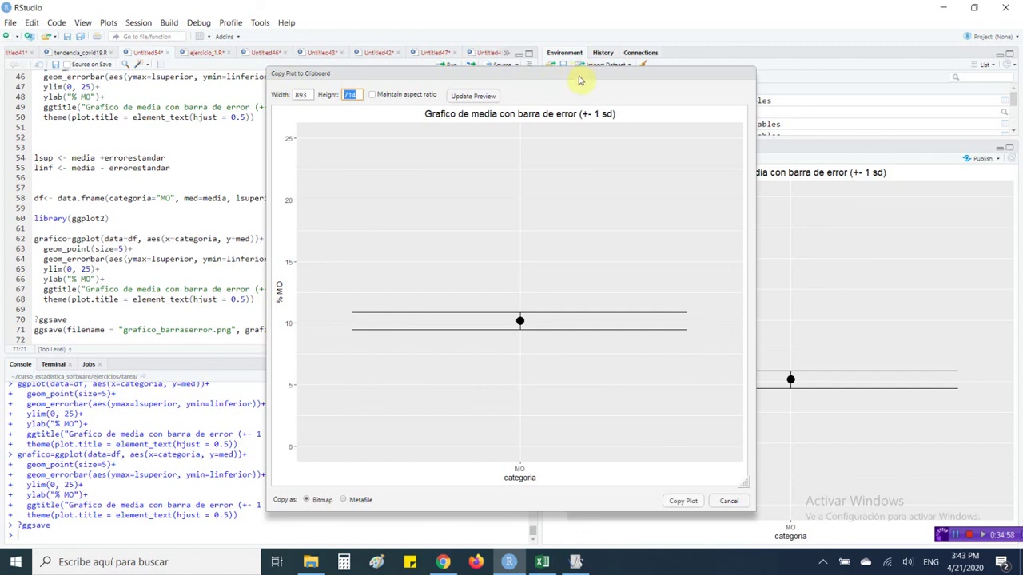
left_click(729, 500)
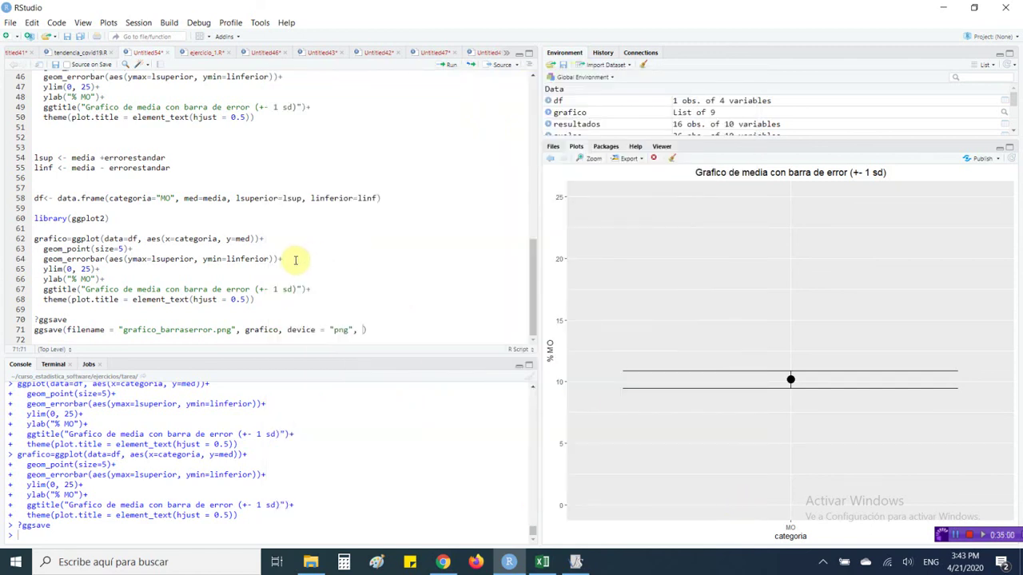
- Reopen the ggsave help page and add width = '600' and an empty height argument after device = "png" in the call
left_click(362, 329)
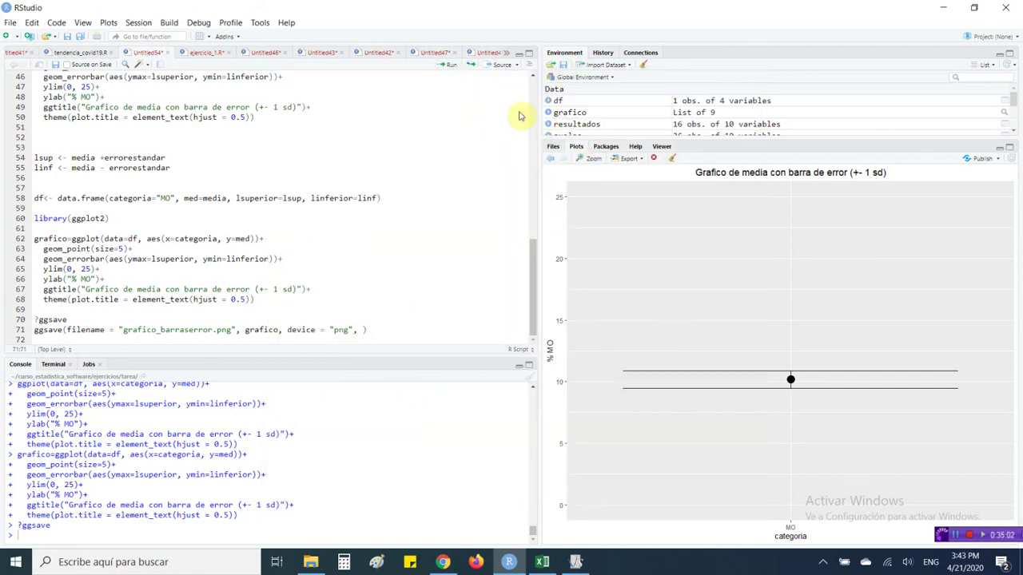
left_click(635, 148)
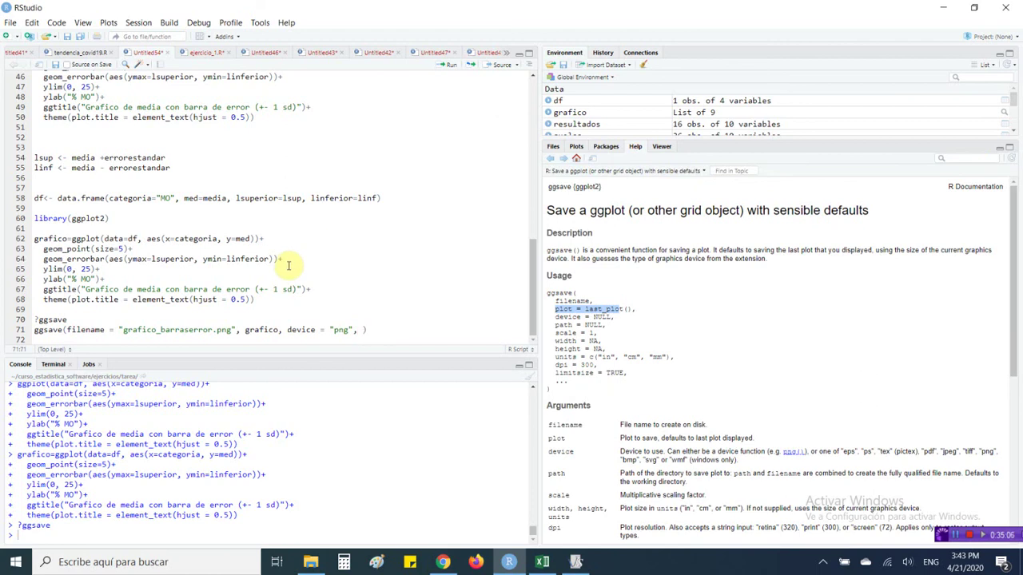
type("width")
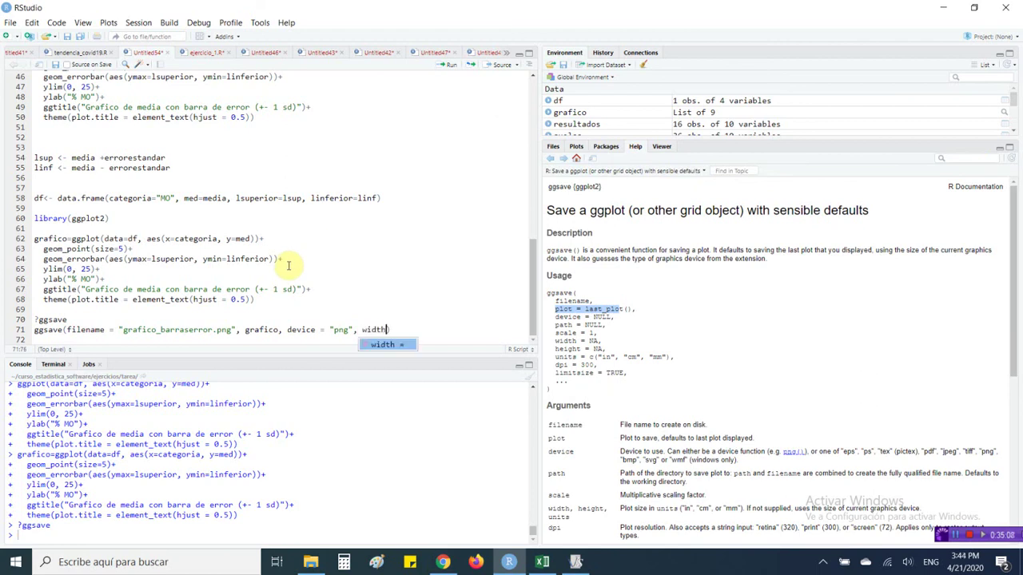
key("Tab")
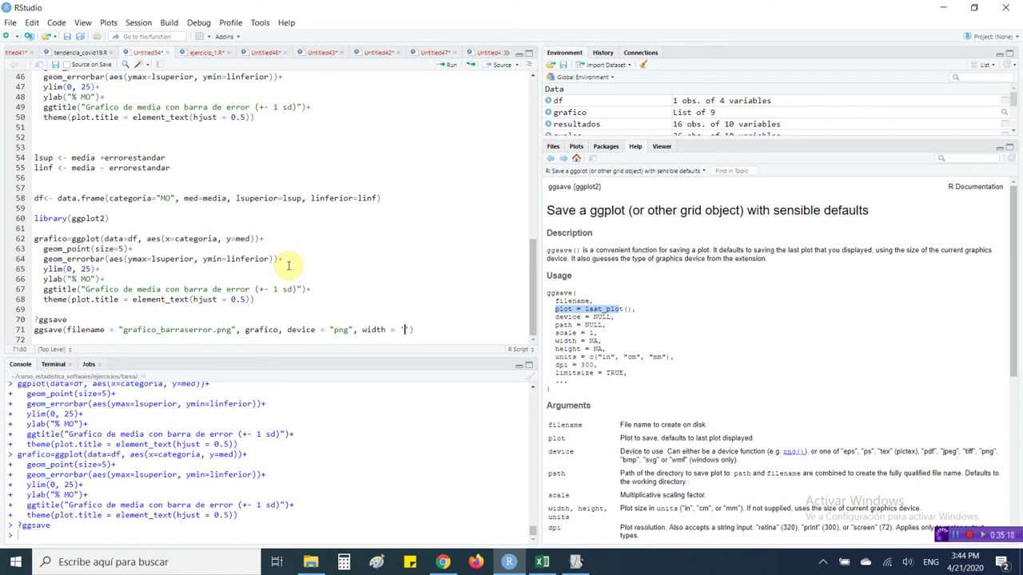
type("00', hei")
key("Tab")
- Consult the size examples in the ggsave help page and remove the quotes around the width value on line 71
scroll(767, 396, "down", 5)
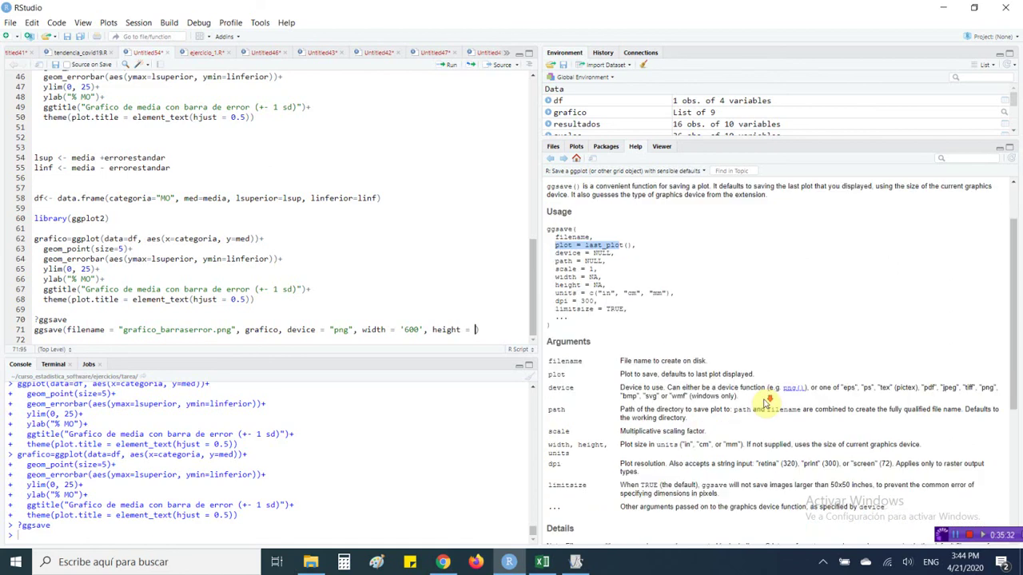
scroll(764, 404, "down", 1)
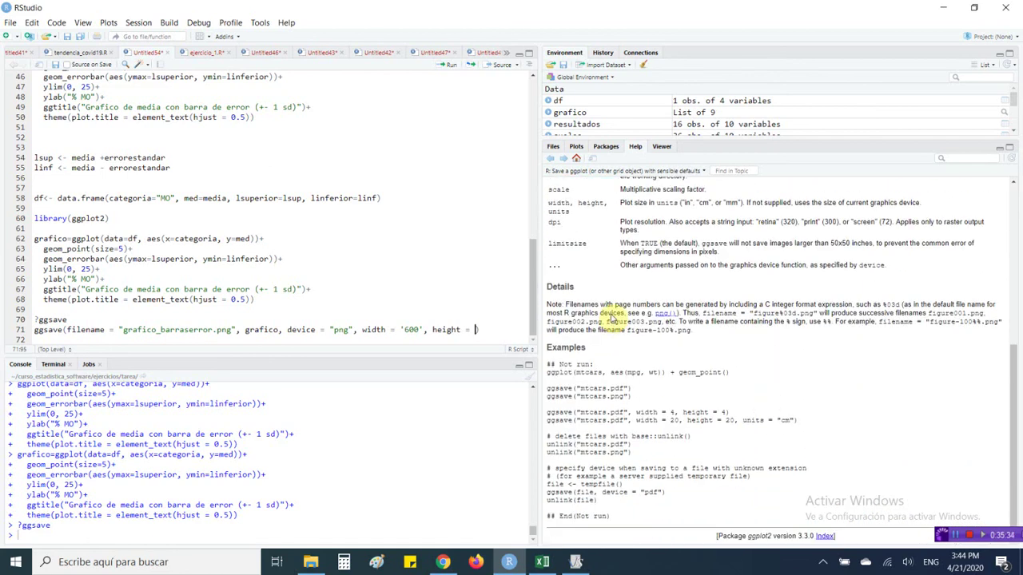
scroll(612, 308, "up", 2)
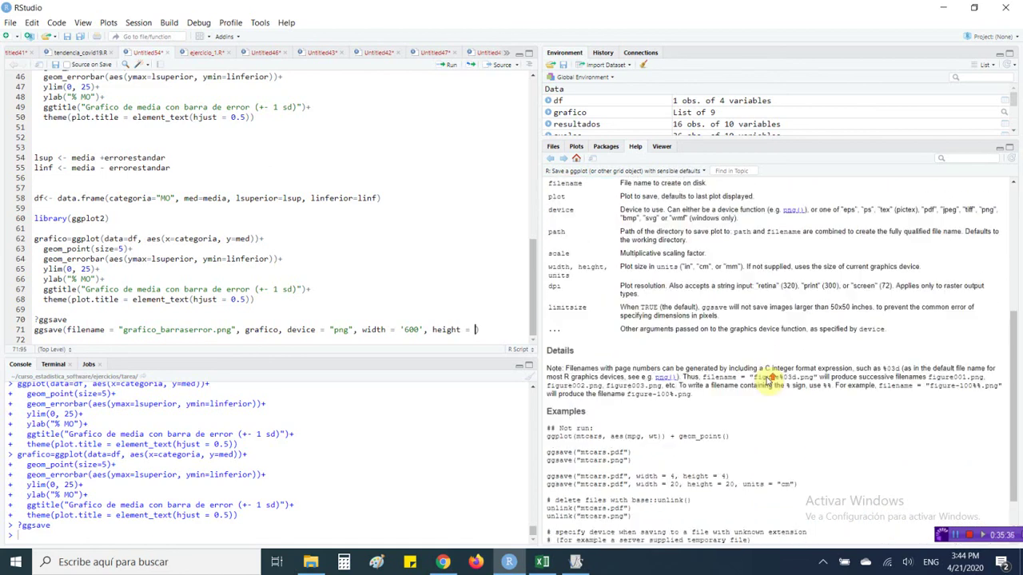
left_click(398, 329)
key("Delete")
key("Delete")
key("Delete")
key("Delete")
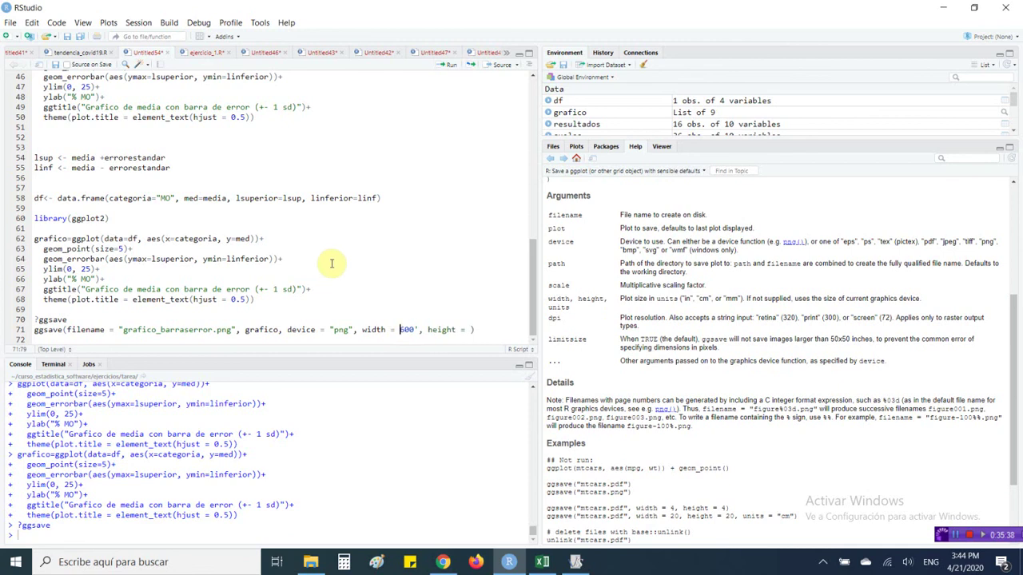
- Complete the ggsave call with width = 600, height = 700 and units = "mm", and run line 71
type("600, height = 700, uni")
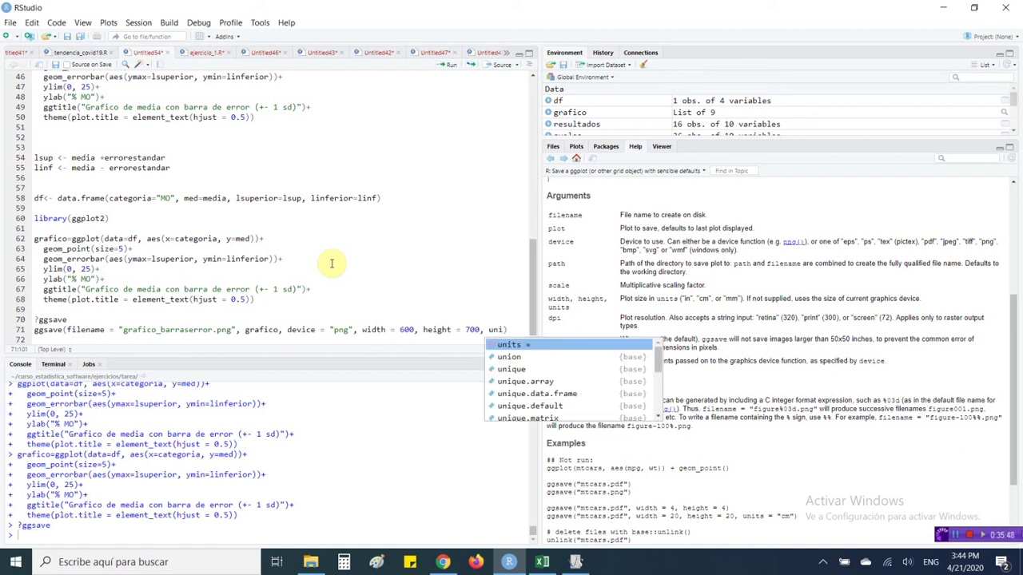
key("Tab")
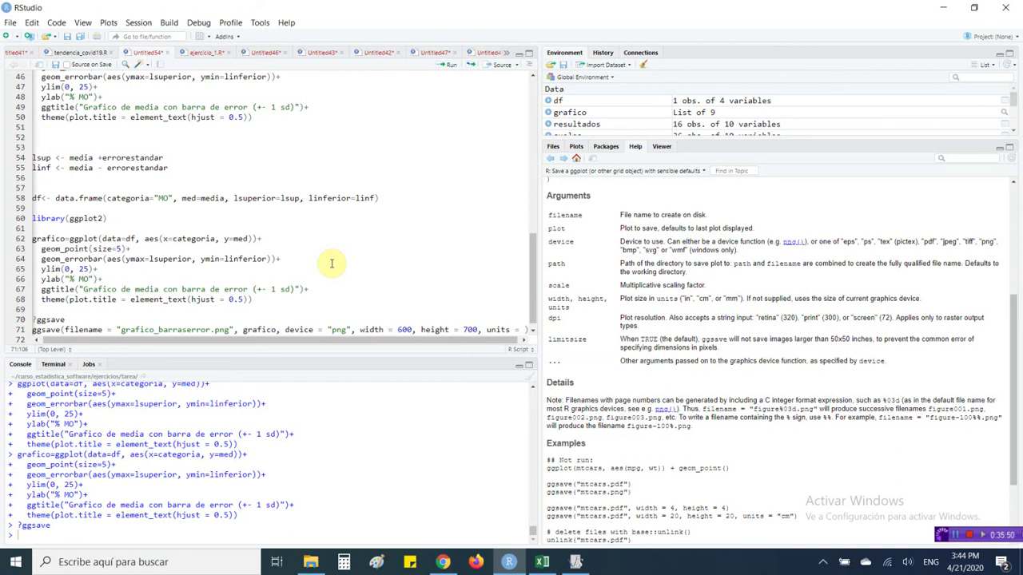
type("\"mm\")")
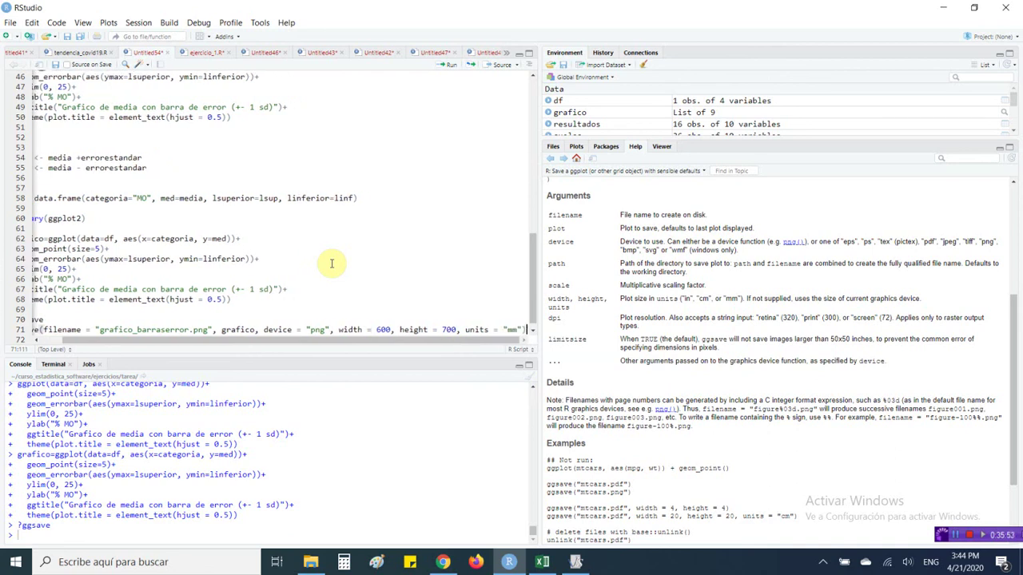
key("Down")
key("Up")
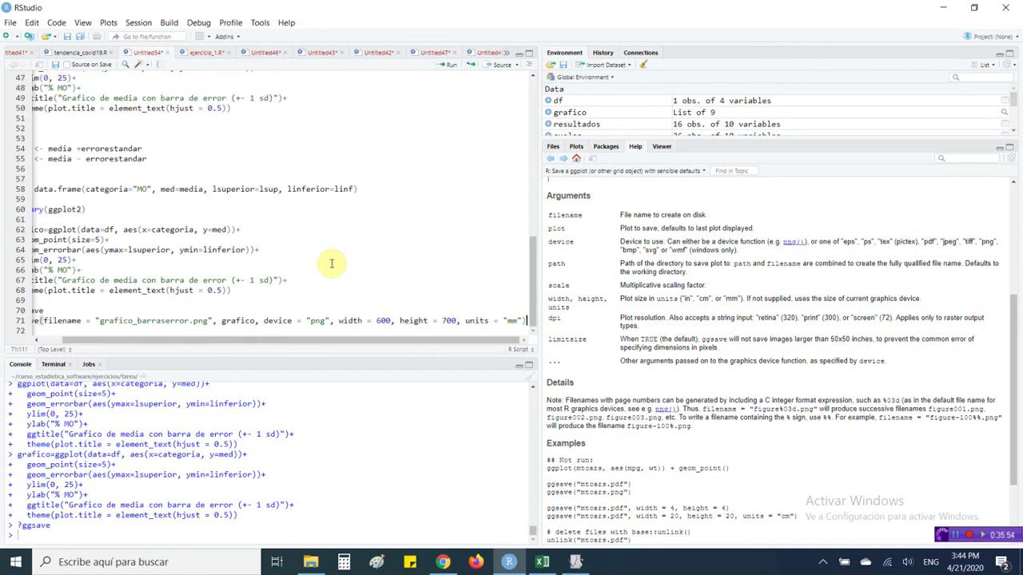
key("ctrl+Return")
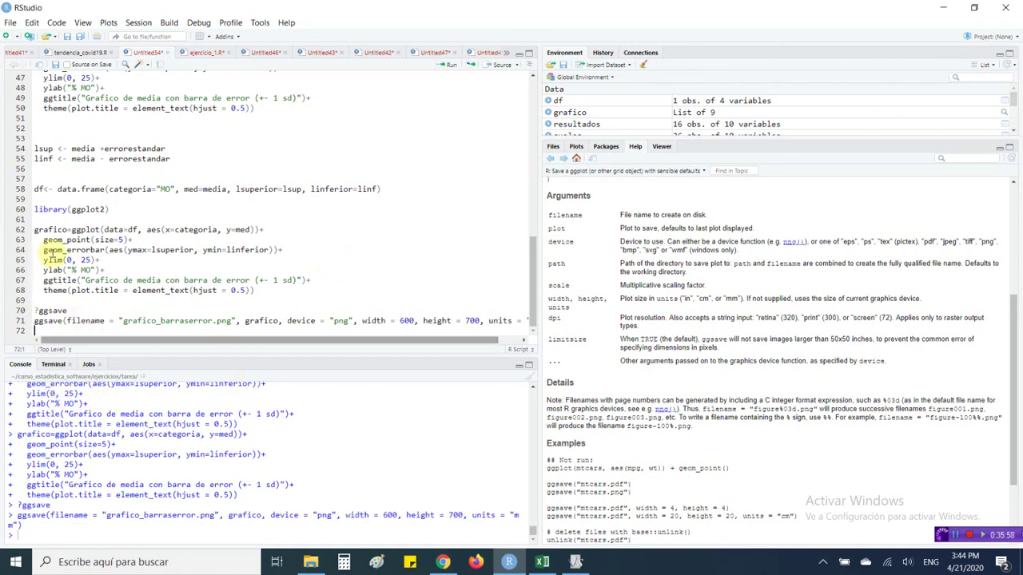
- Switch to File Explorer, open grafico_barraserror.png from the ejercicios\tarea folder, inspect the plot enlarged, and close the image
left_click(311, 562)
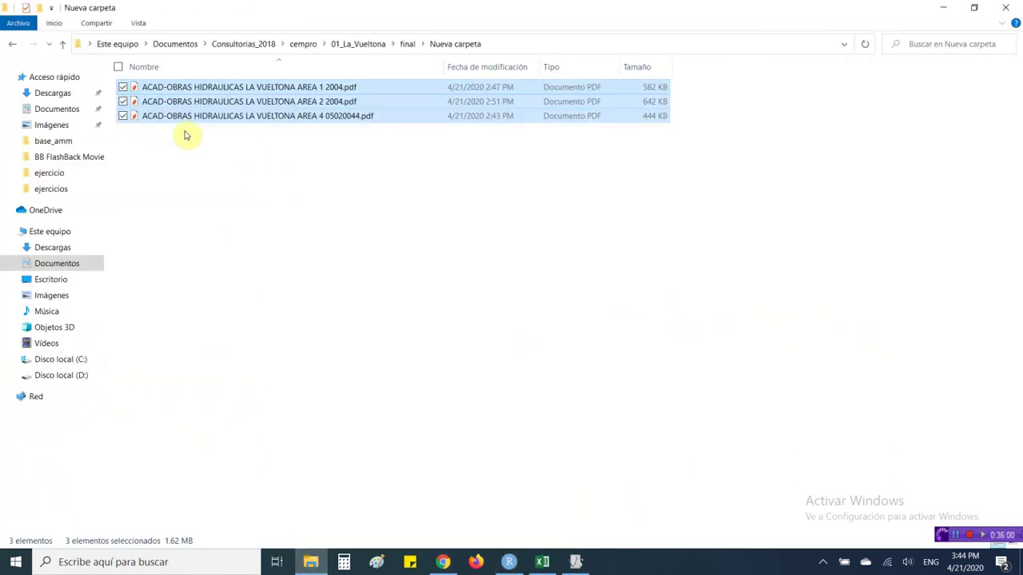
left_click(62, 188)
double_click(160, 147)
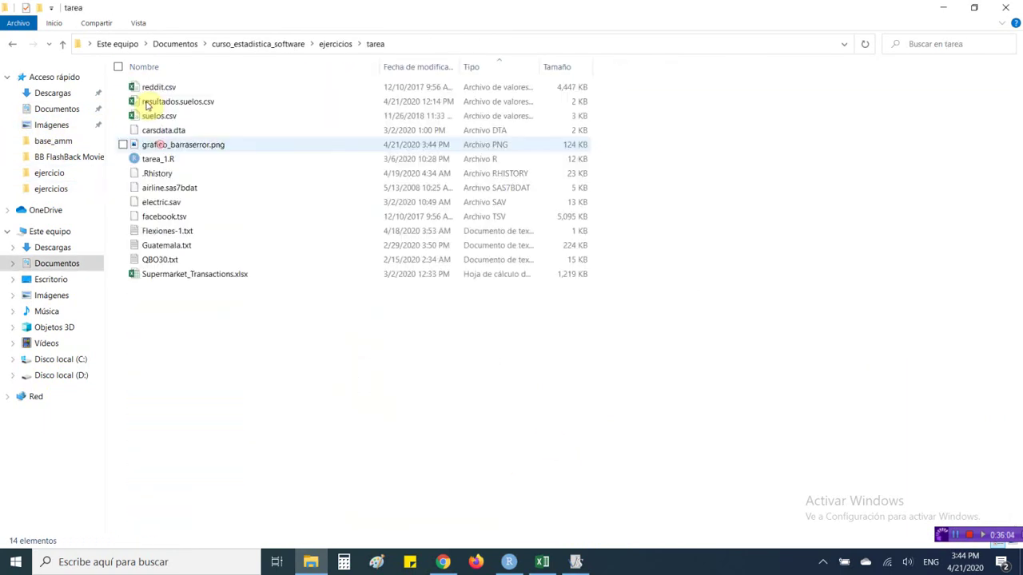
left_click(174, 146)
double_click(174, 146)
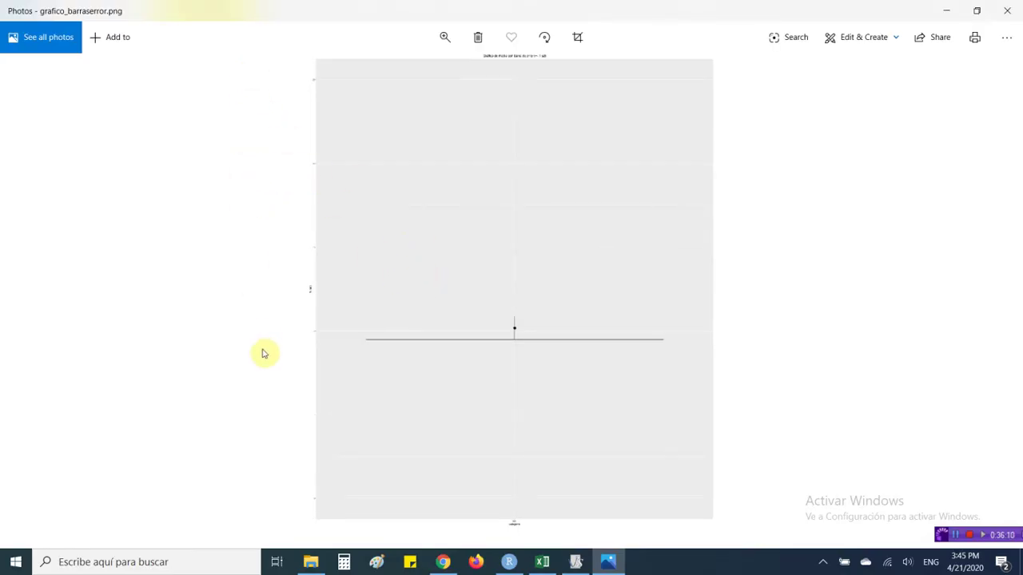
left_click(445, 37)
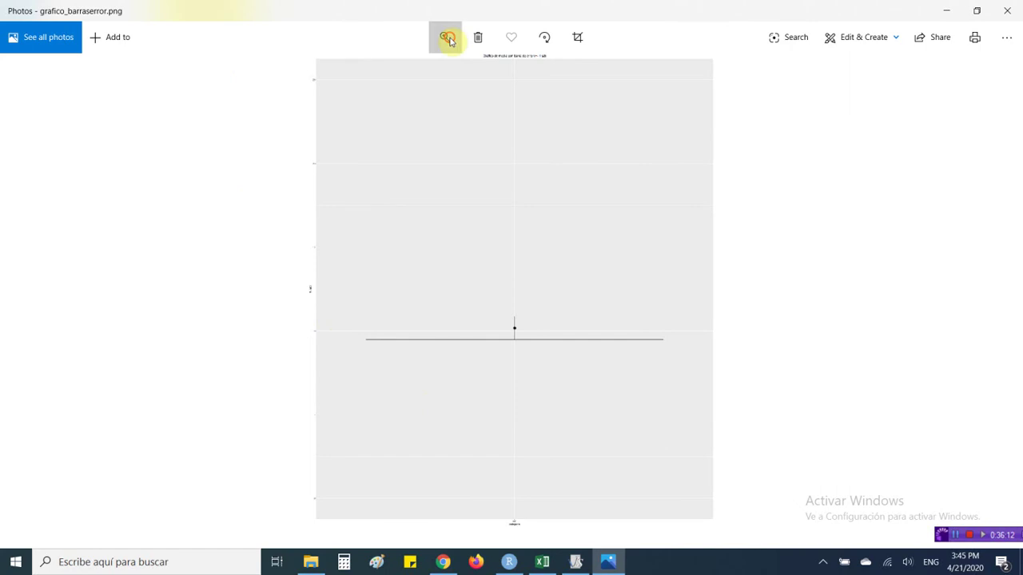
left_click_drag(383, 75, 307, 65)
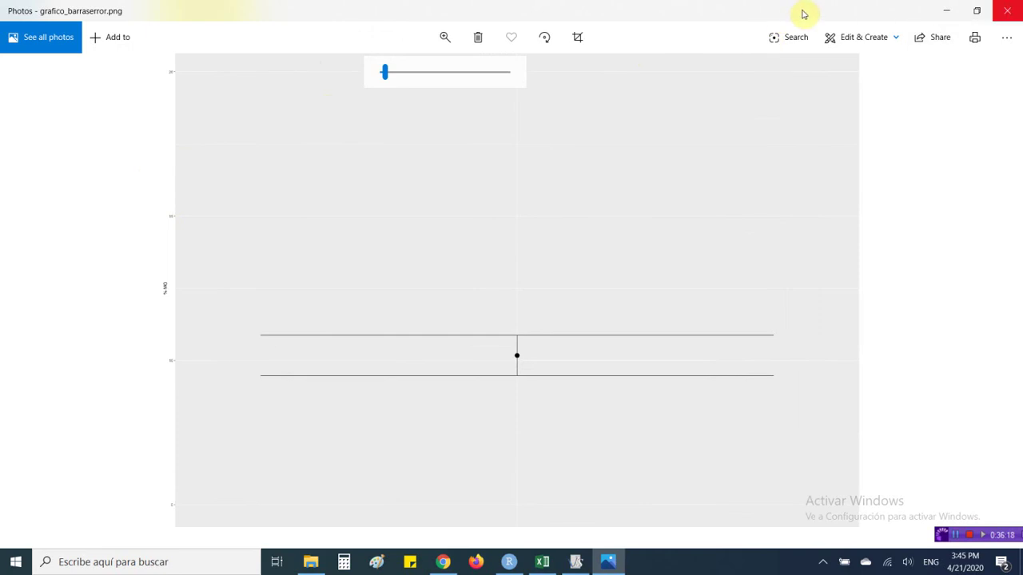
left_click(1007, 11)
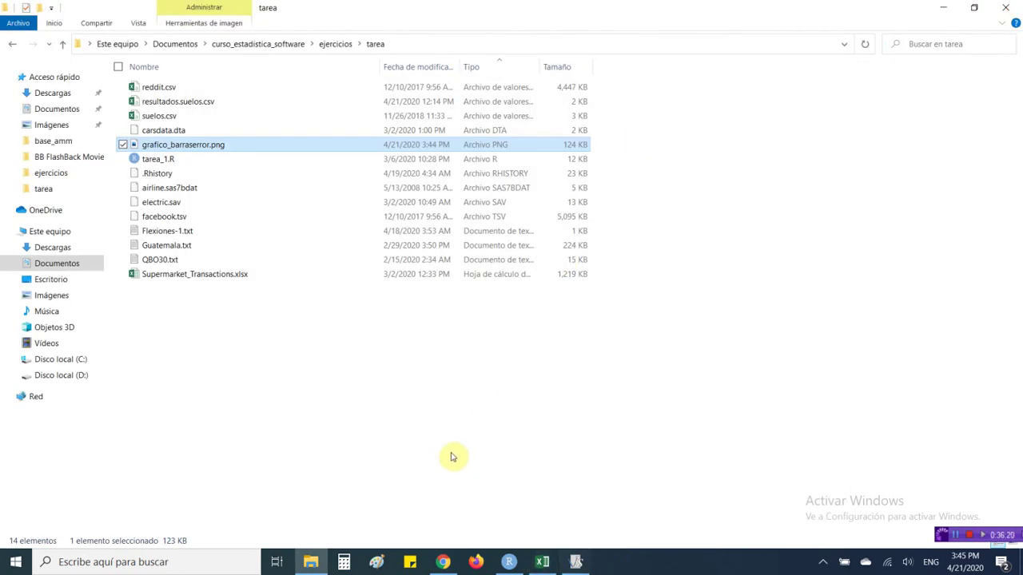
- Return to RStudio and set the ggsave call's width to 6 and height to 7
mouse_move(576, 561)
left_click(508, 561)
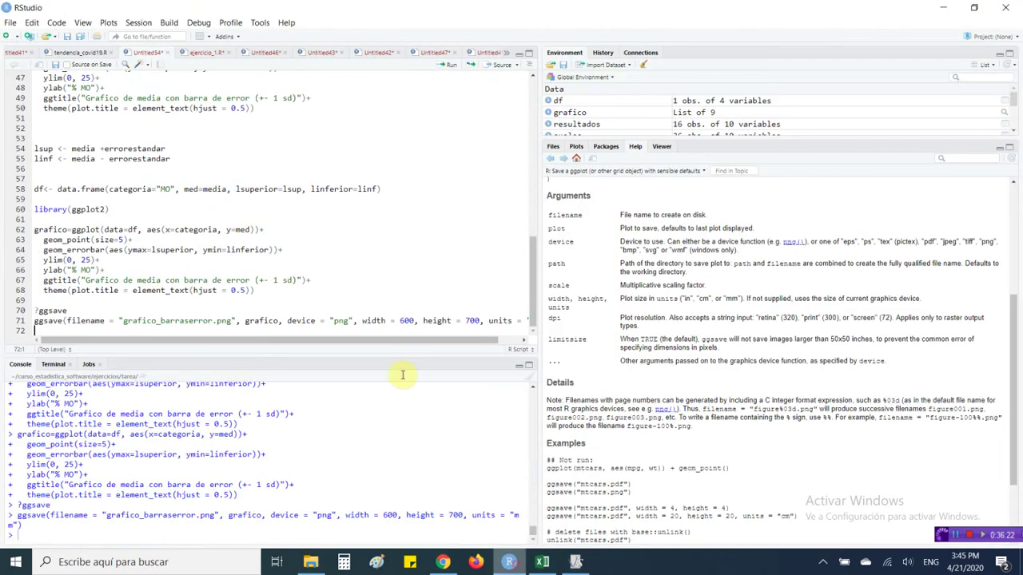
scroll(356, 282, "right", 2)
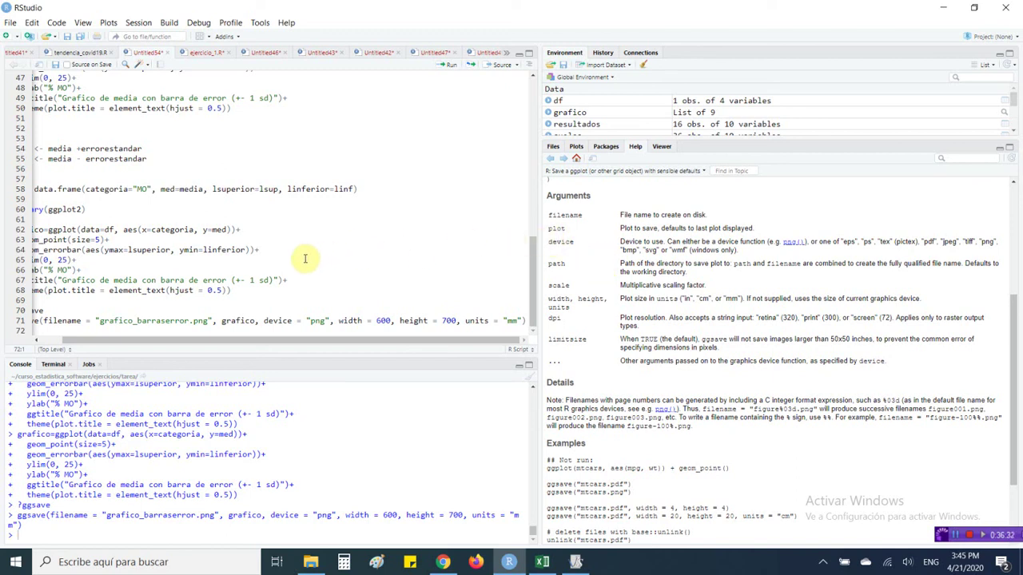
double_click(378, 321)
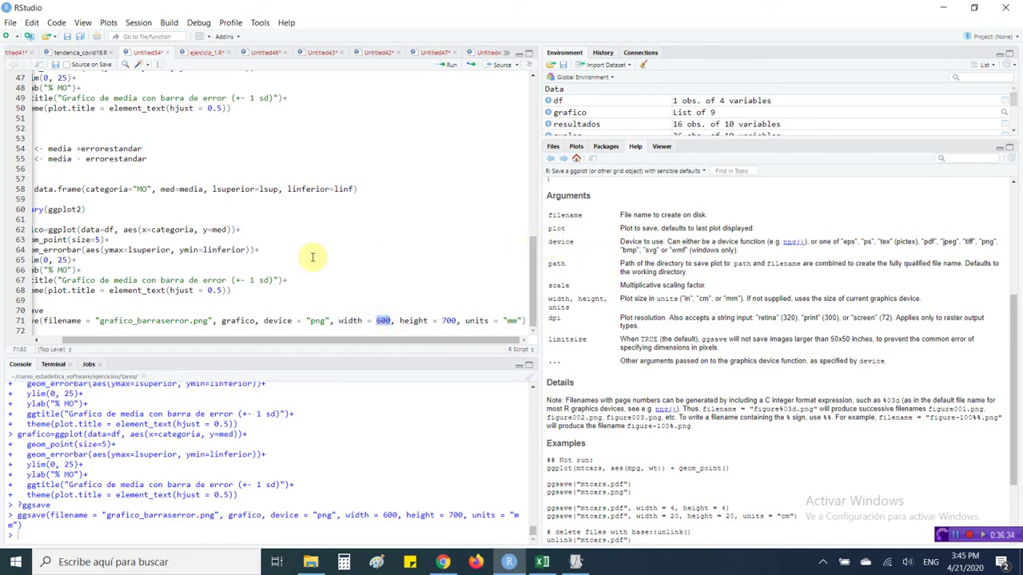
type("6")
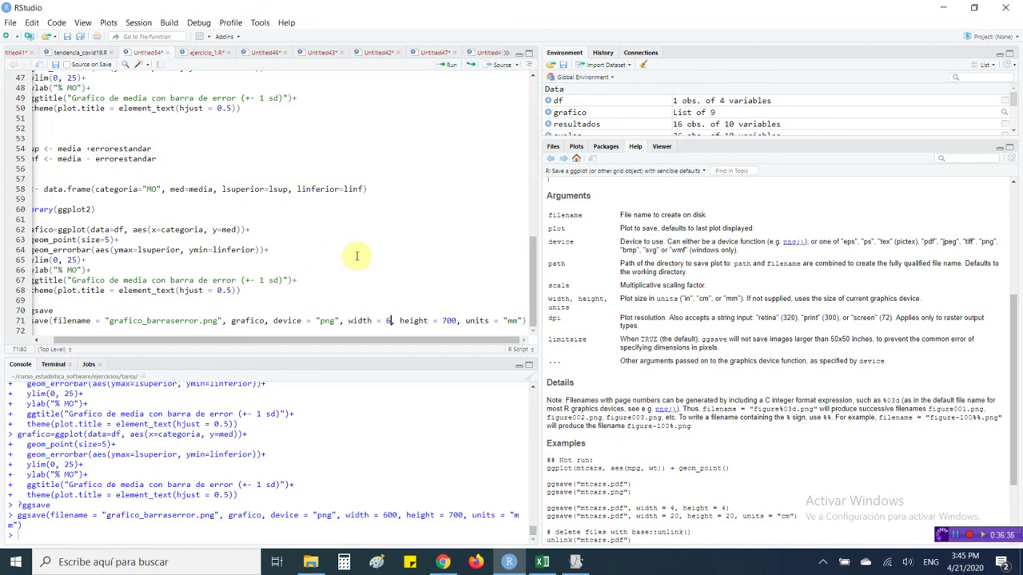
left_click_drag(442, 320, 518, 324)
type("7")
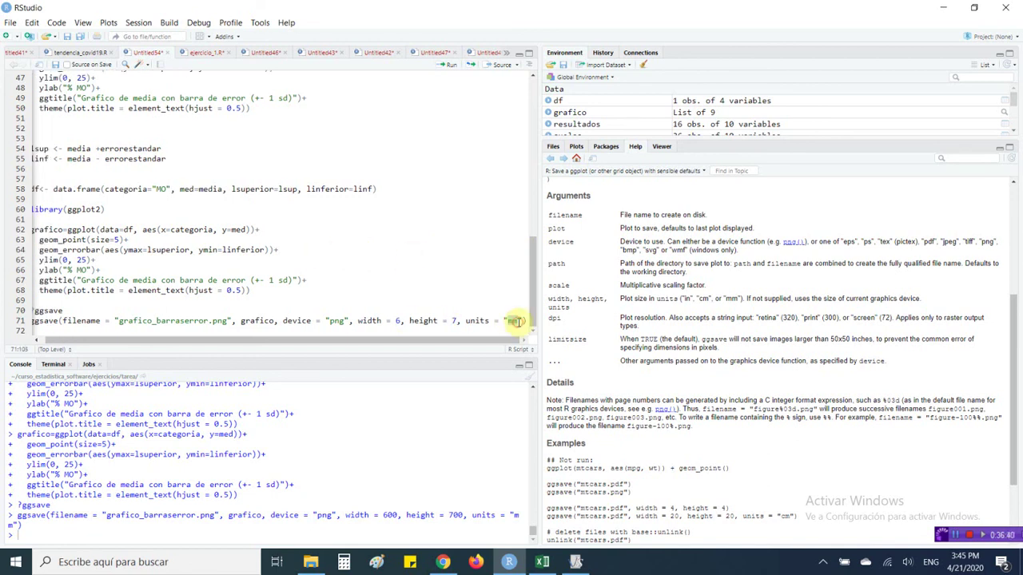
- Change the ggsave units to "in" and run line 71 to save the plot again
type("pul")
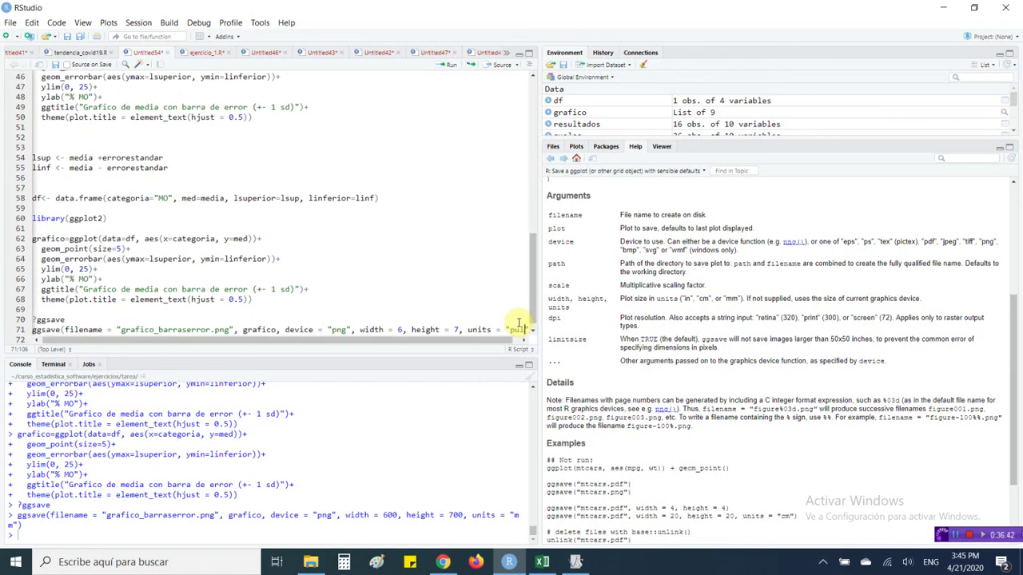
key("BackSpace")
key("BackSpace")
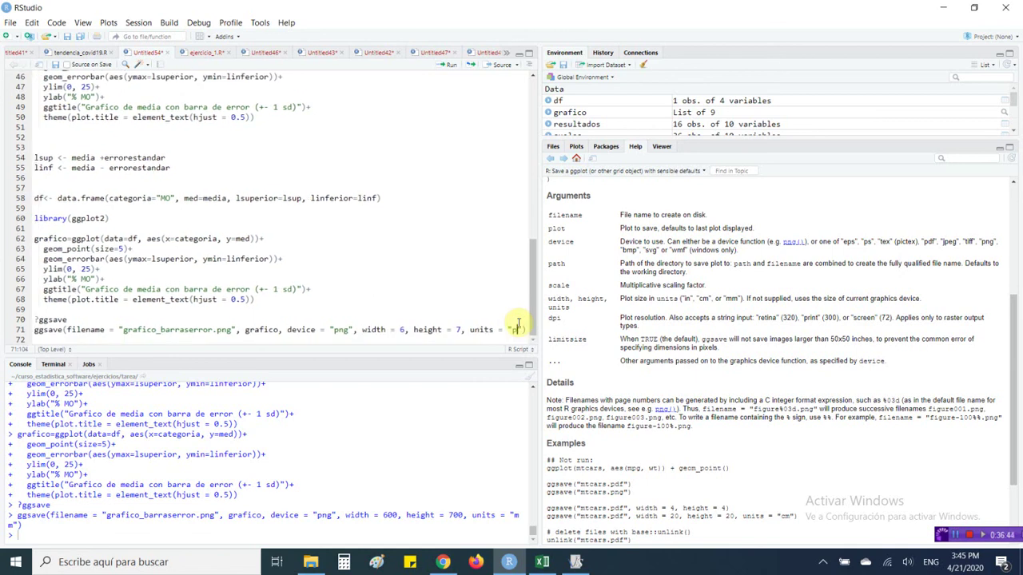
type("in")
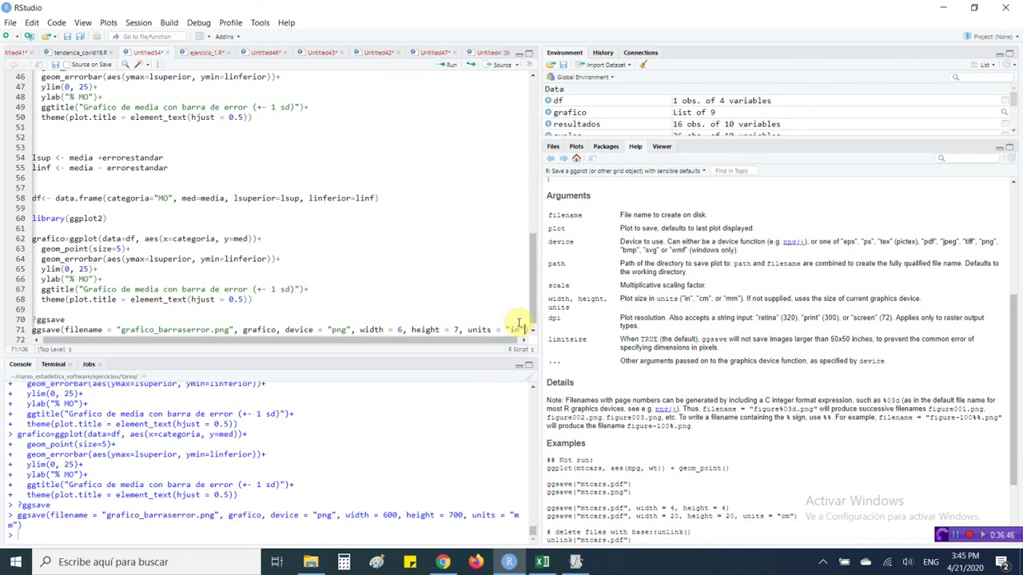
key("ctrl+Return")
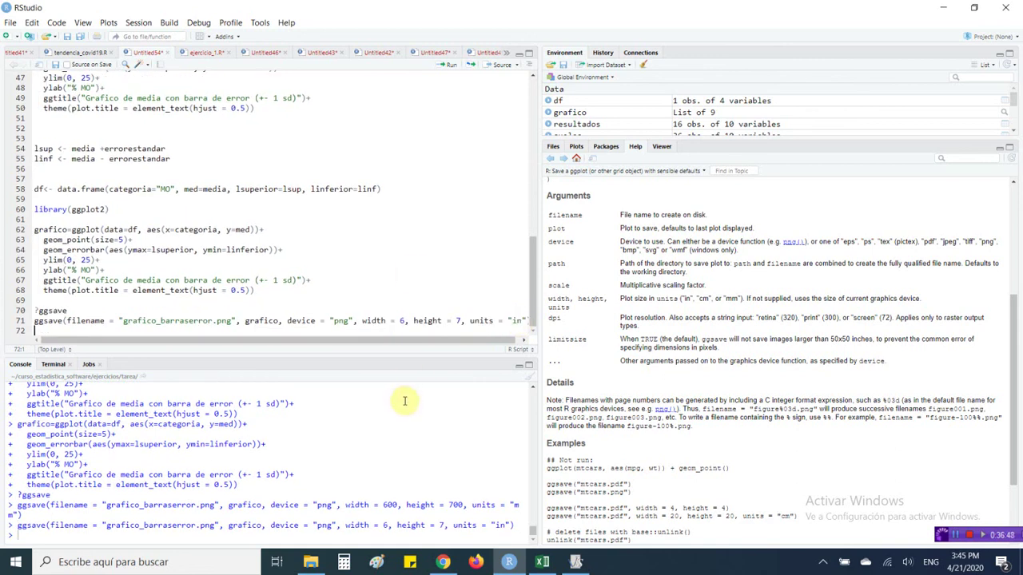
- Inspect the re-saved grafico_barraserror.png in the image viewer, close it, and switch back to RStudio
left_click(262, 462)
left_click(321, 448)
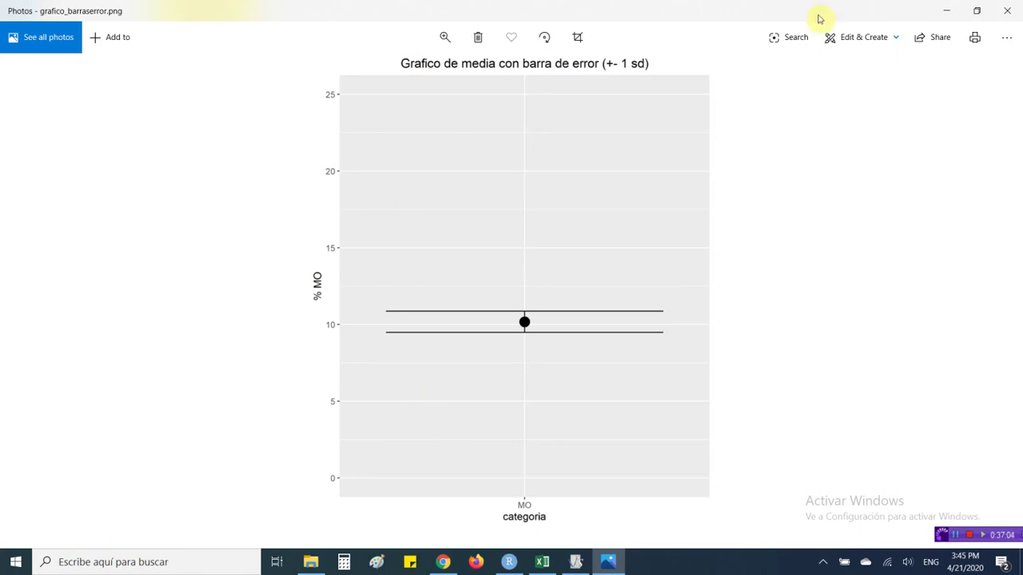
left_click(1007, 10)
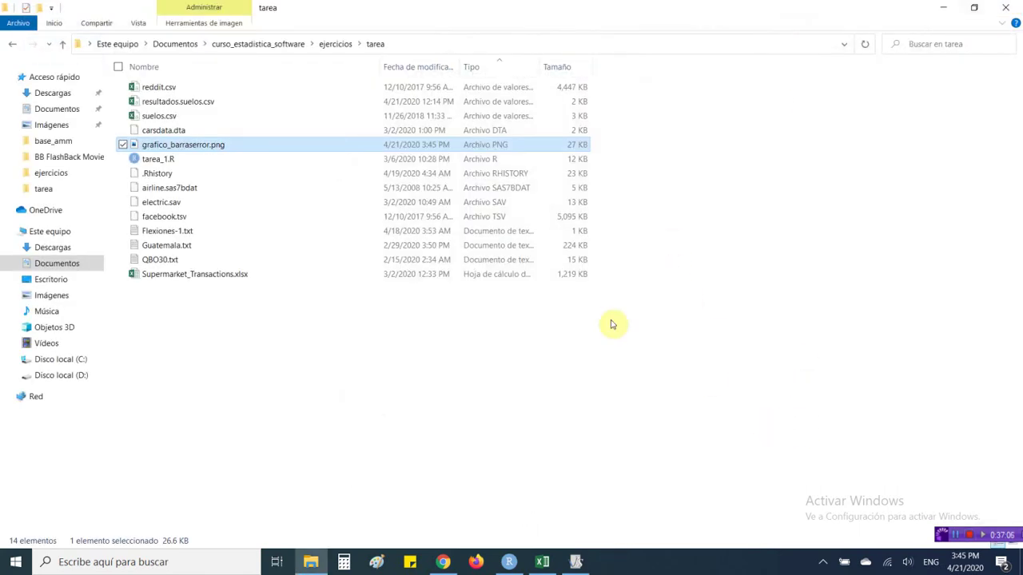
key("alt+Tab")
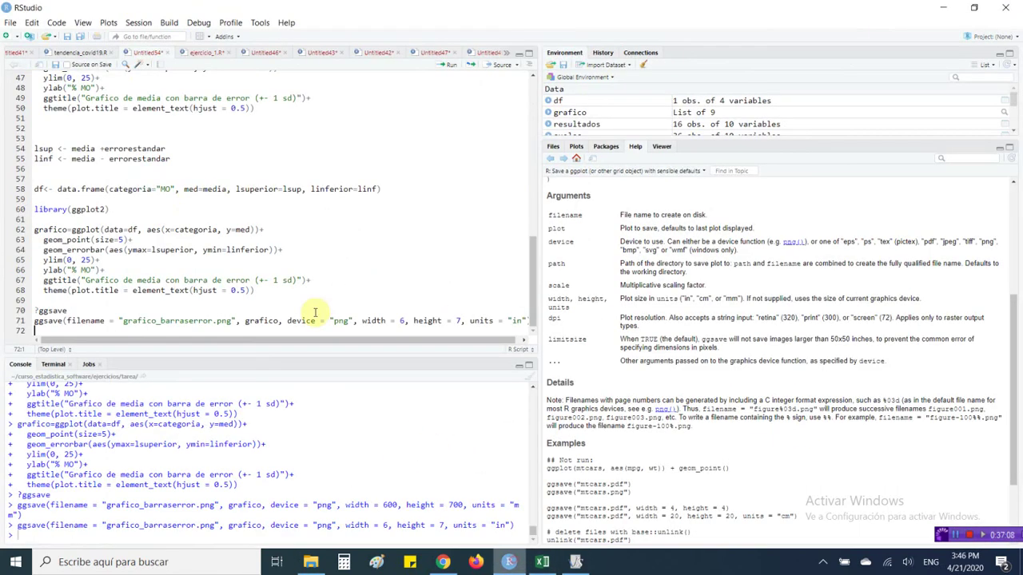